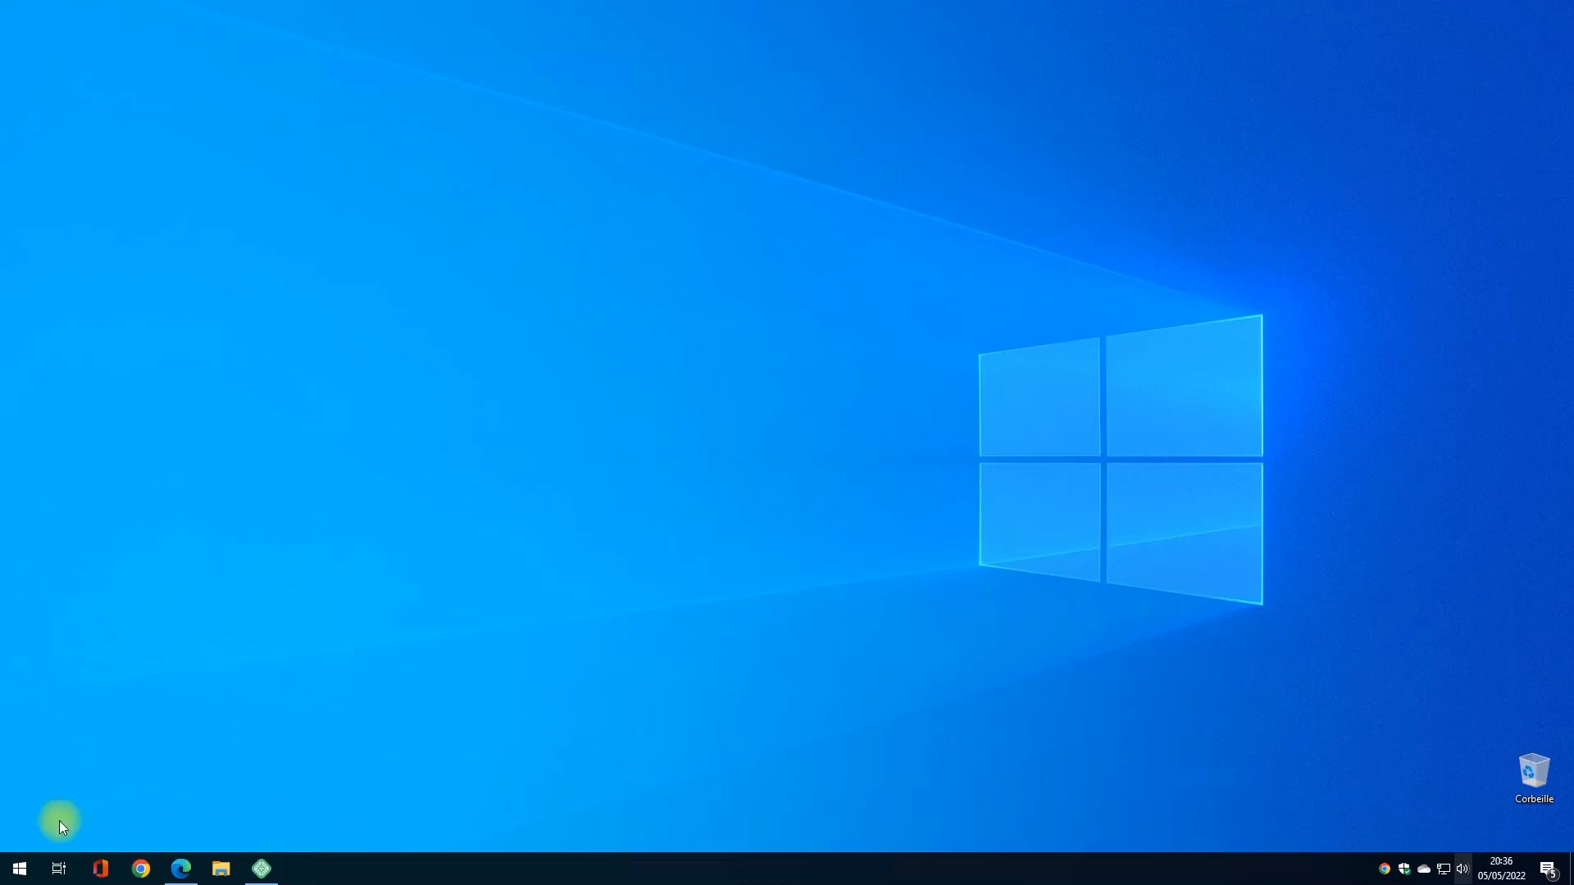
# In the browser's WordPress admin, create a new page titled "Contact" and publish it
pyautogui.click(180, 868)
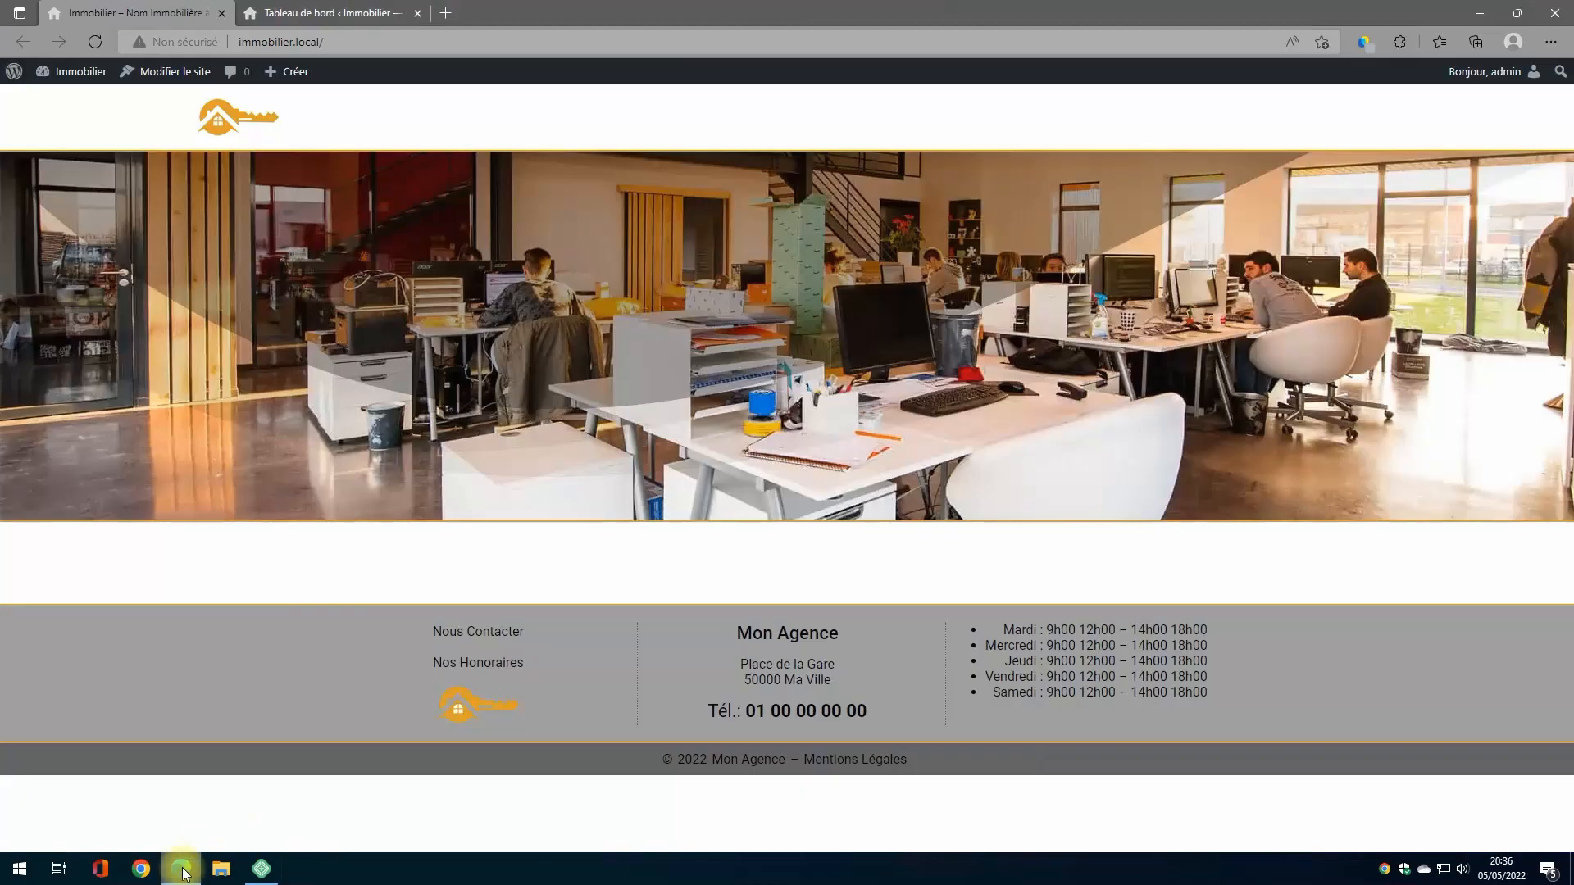
pyautogui.click(338, 13)
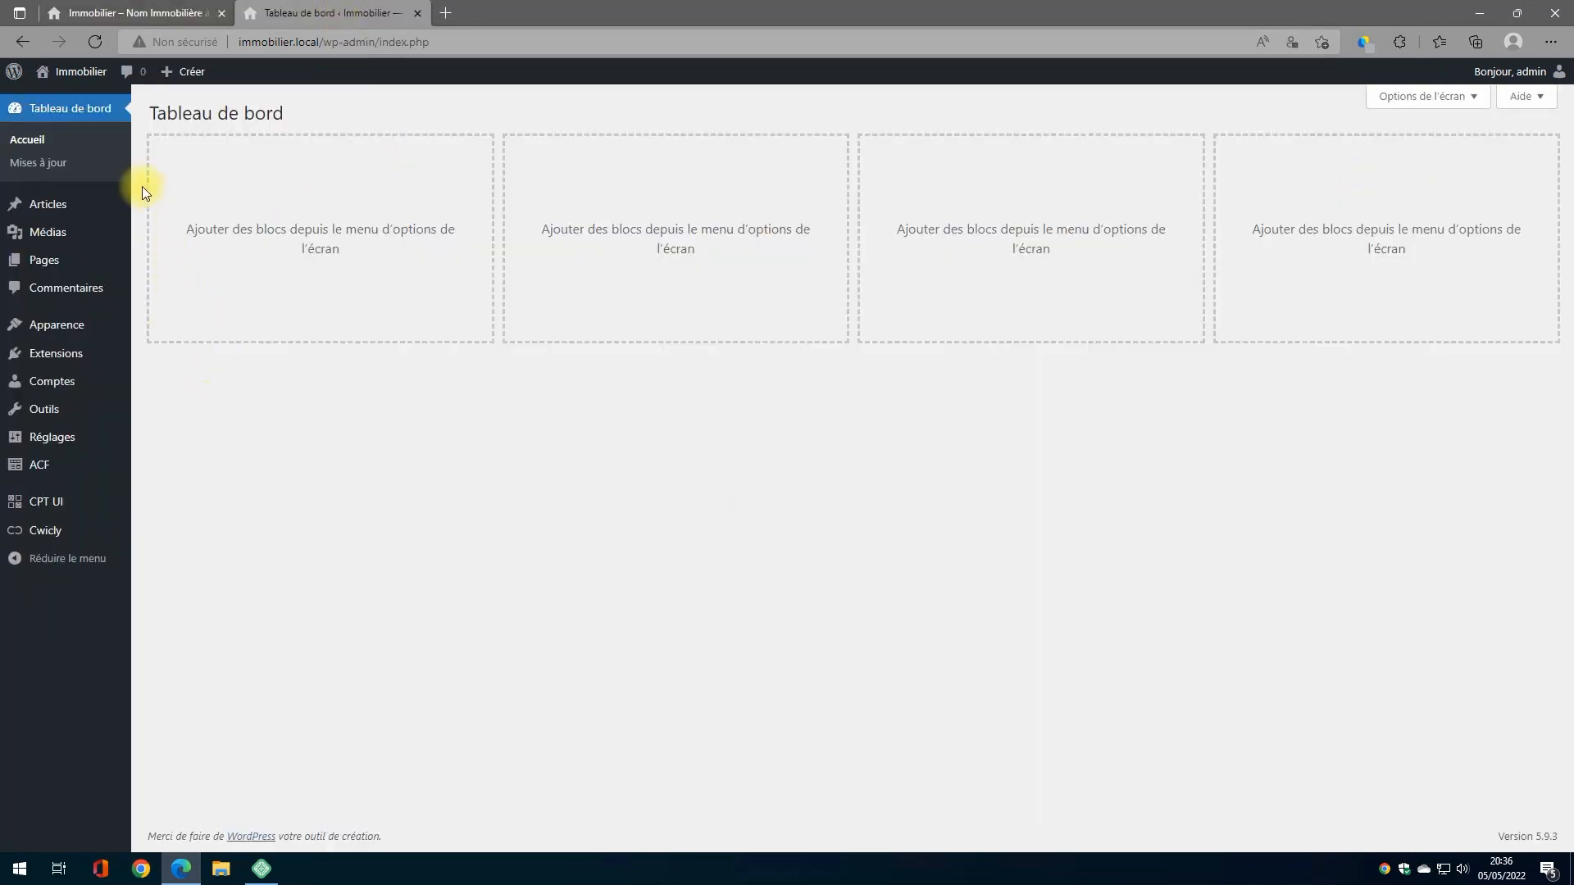
pyautogui.click(49, 260)
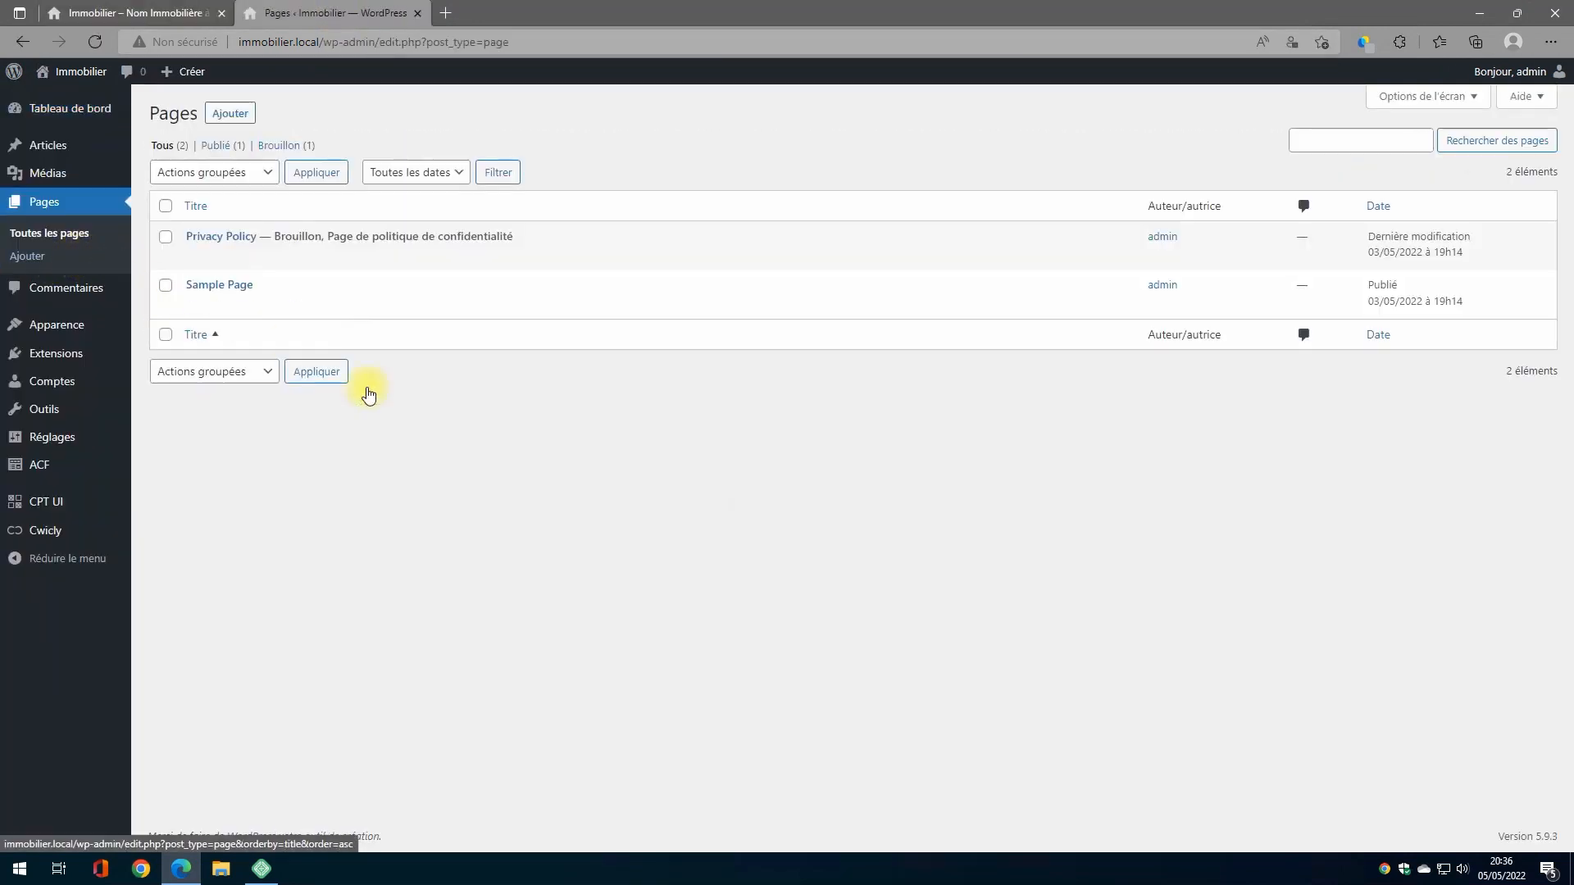
pyautogui.click(229, 113)
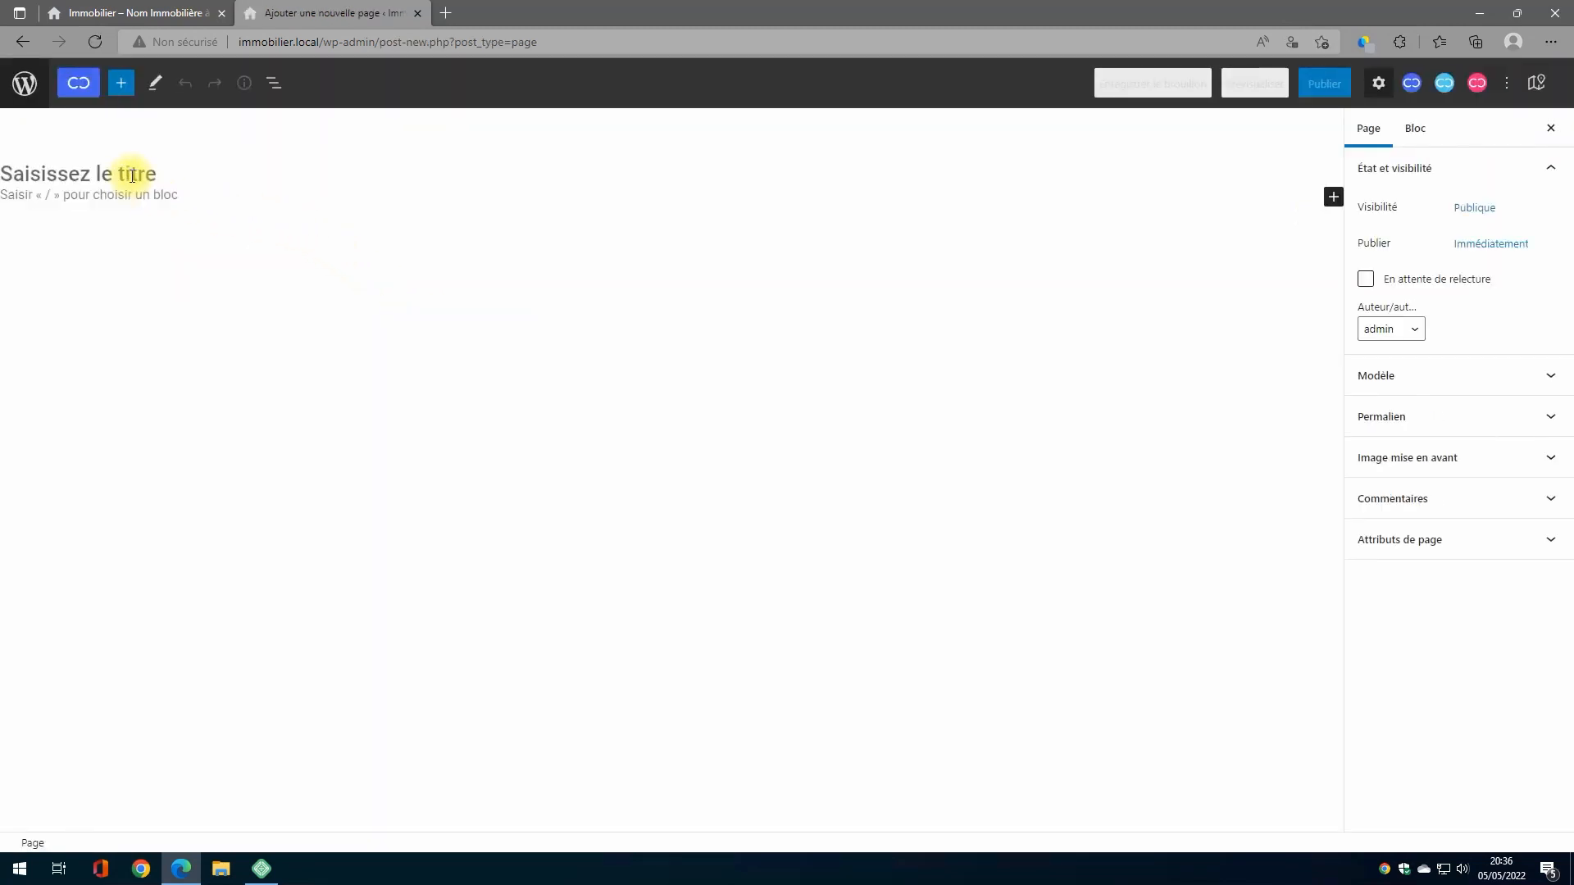
pyautogui.write('Contact')
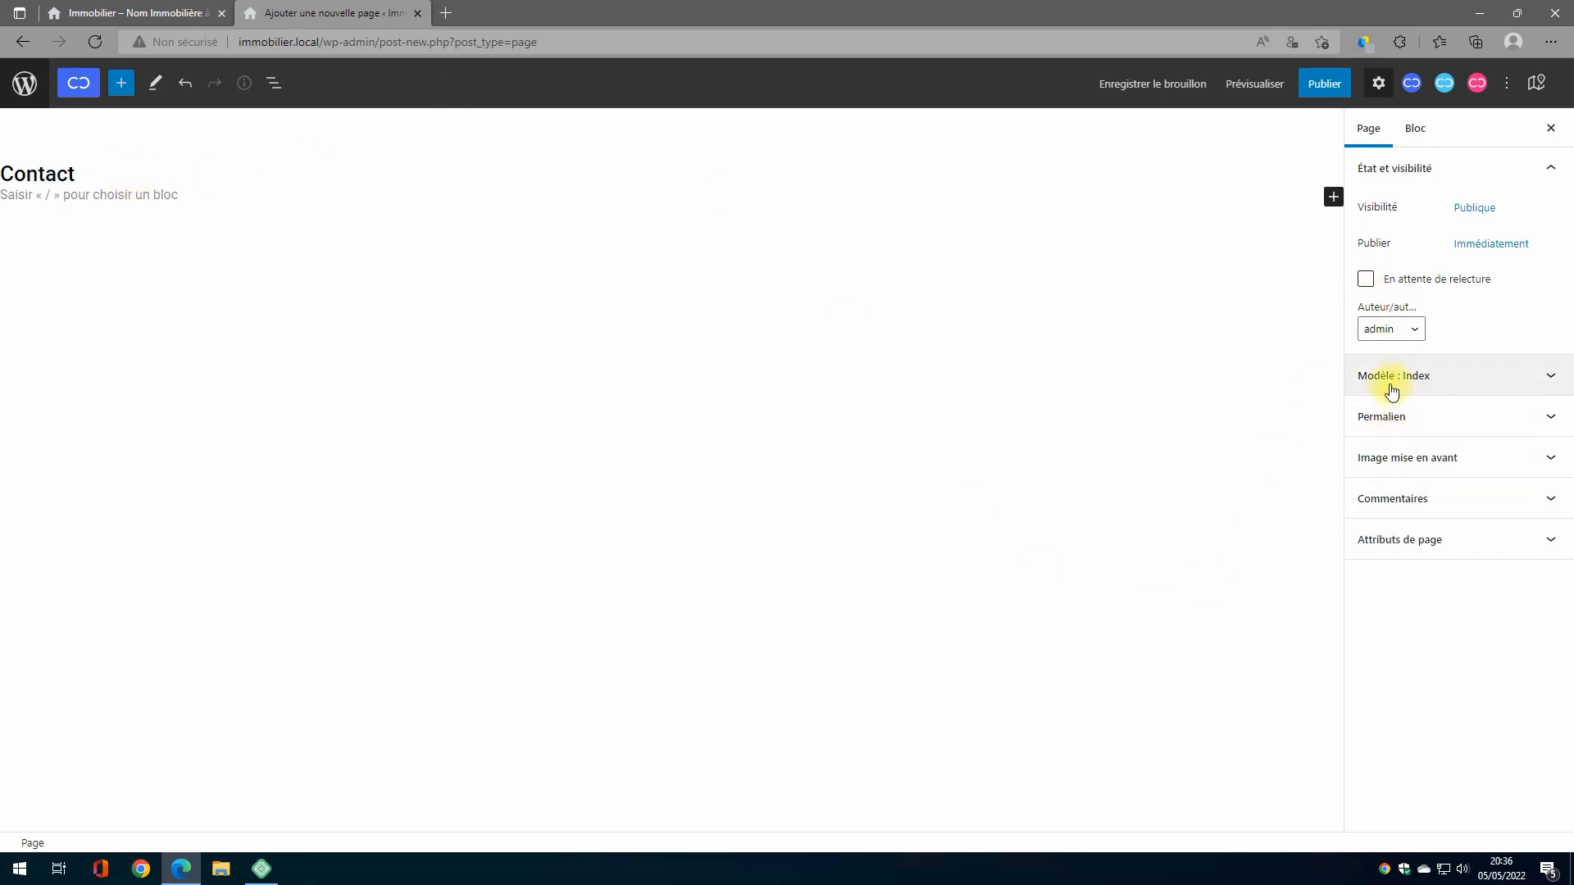
pyautogui.click(1323, 84)
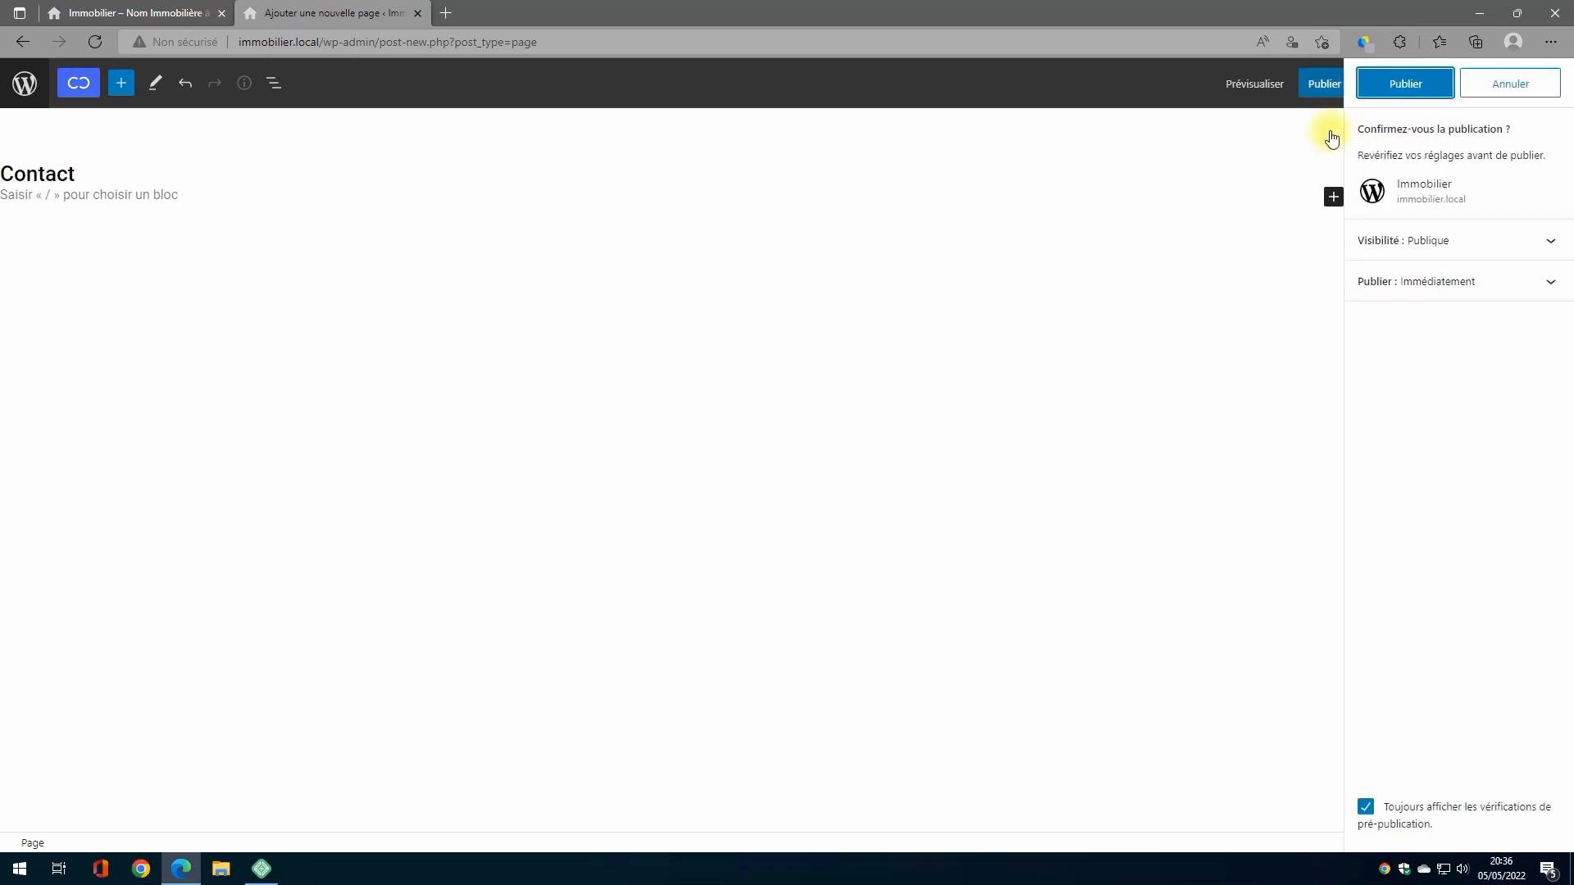
pyautogui.click(1425, 91)
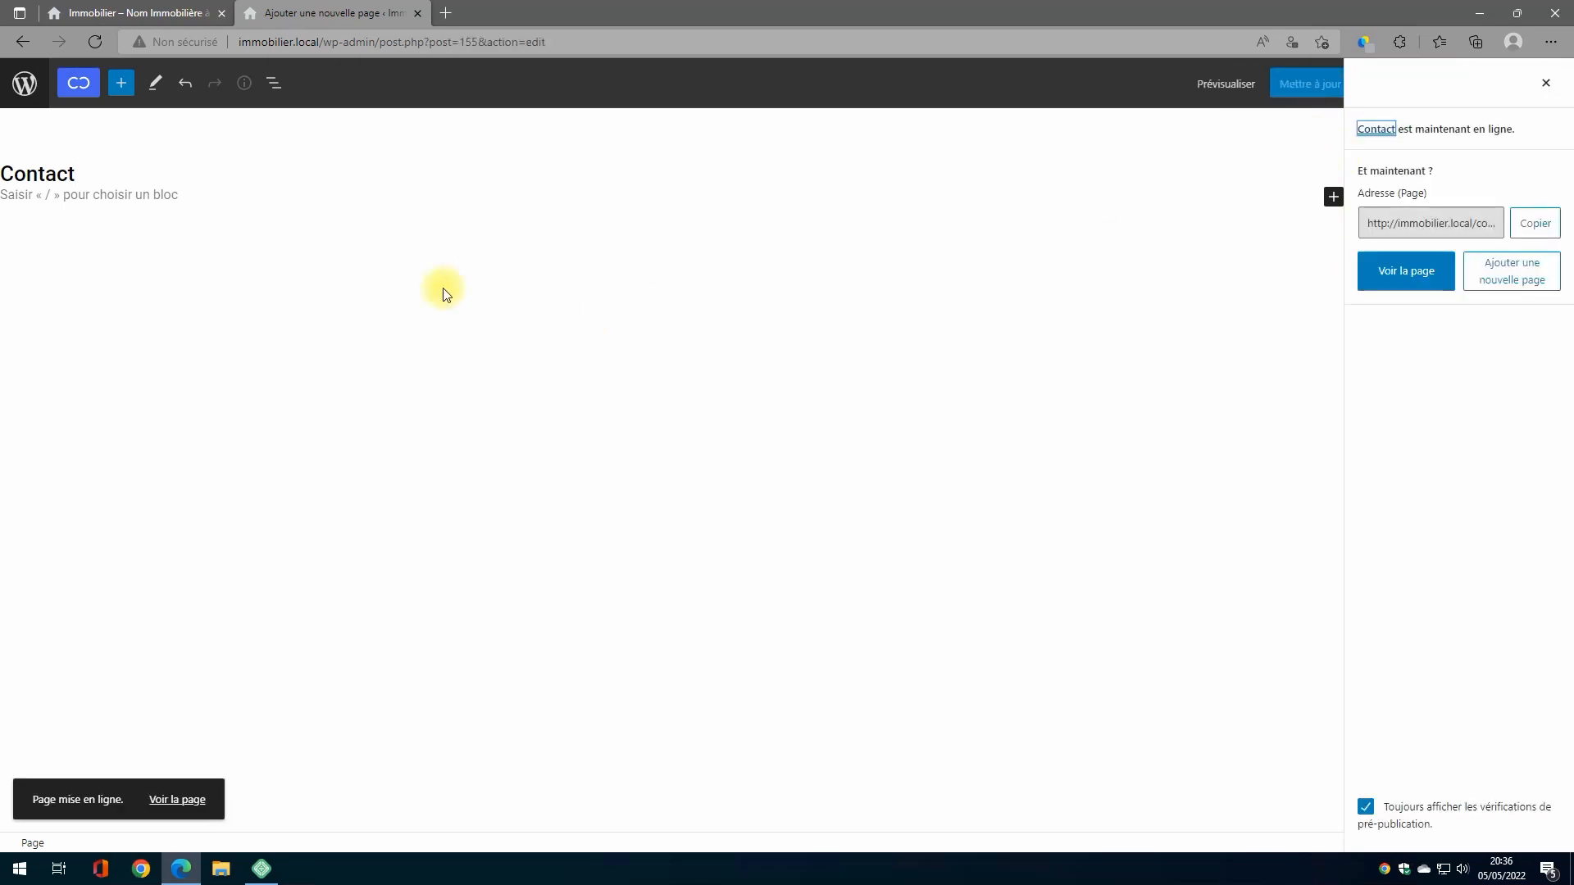
# Add another new page titled "Nos Honoraires" and publish it
pyautogui.click(1495, 271)
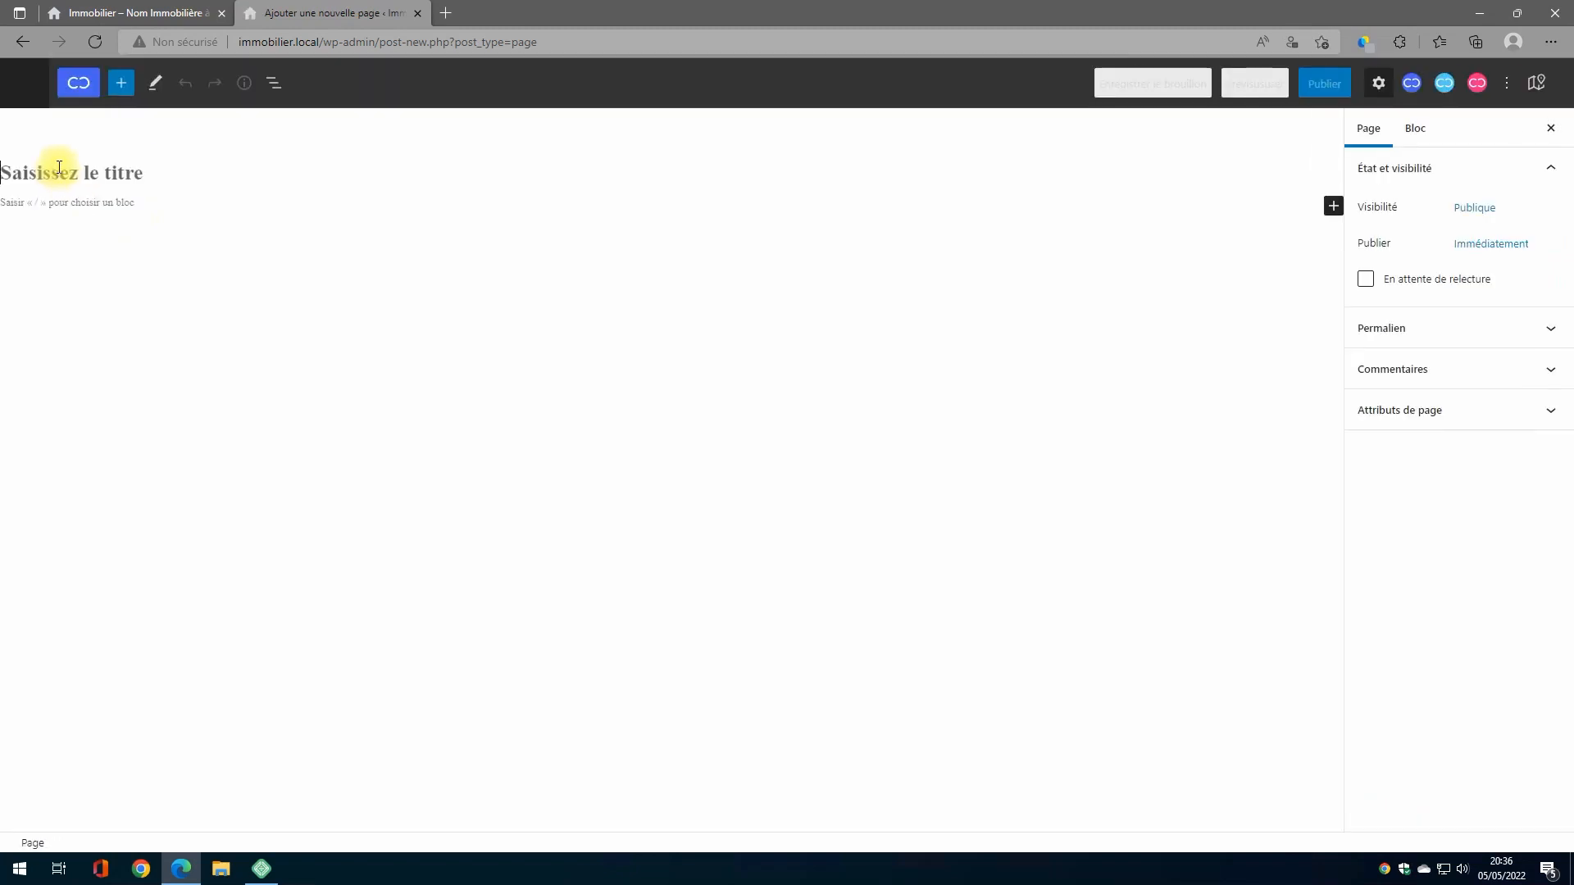
pyautogui.write('Nos Honoraires')
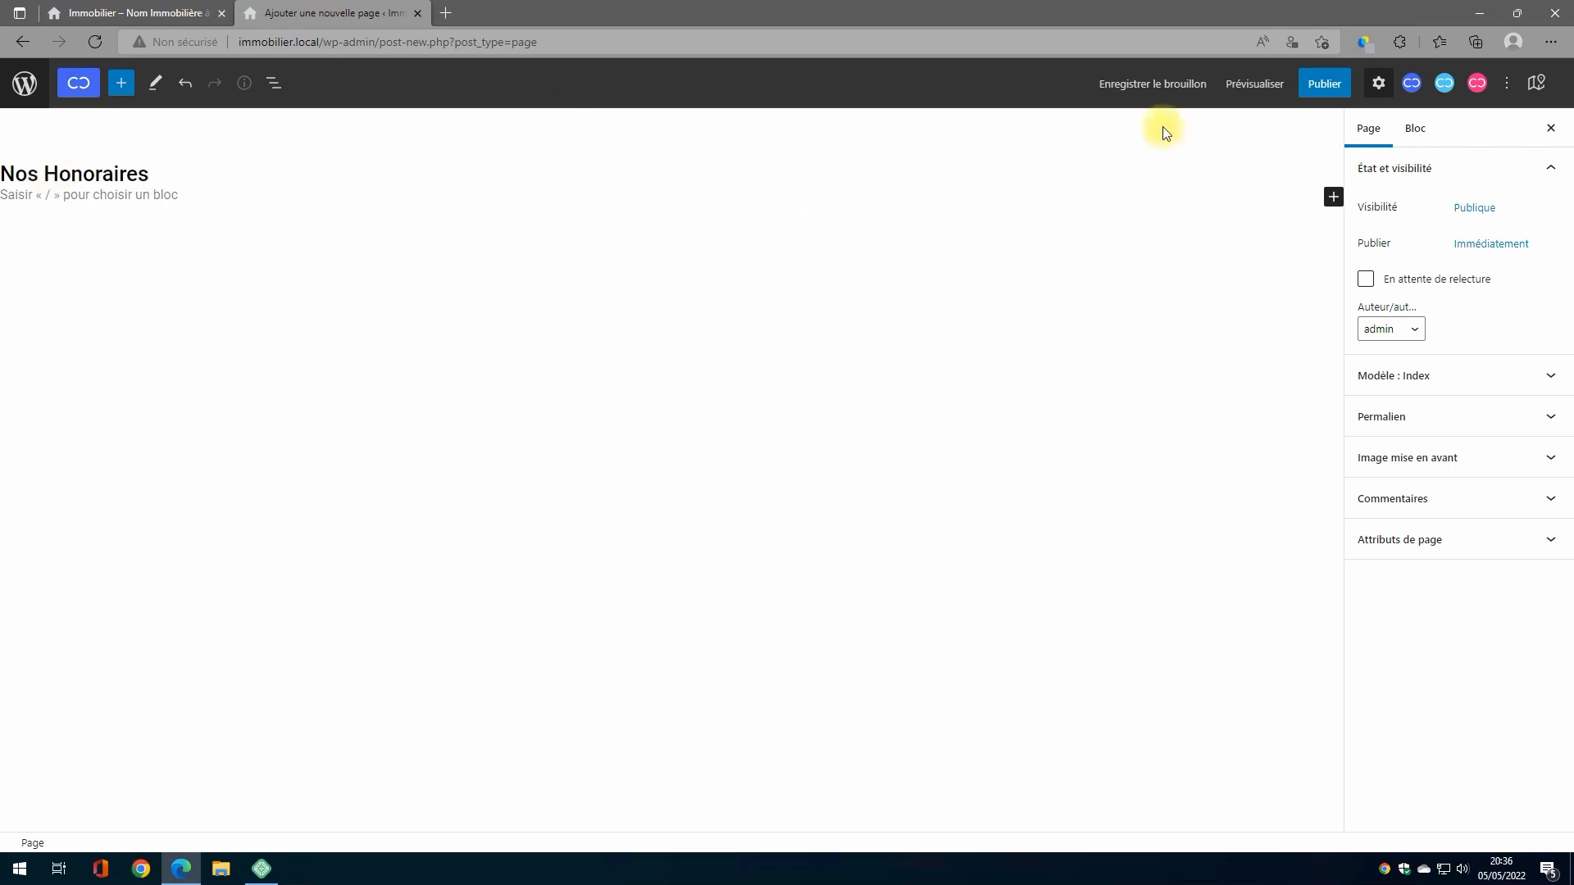
pyautogui.click(1320, 82)
pyautogui.click(1389, 92)
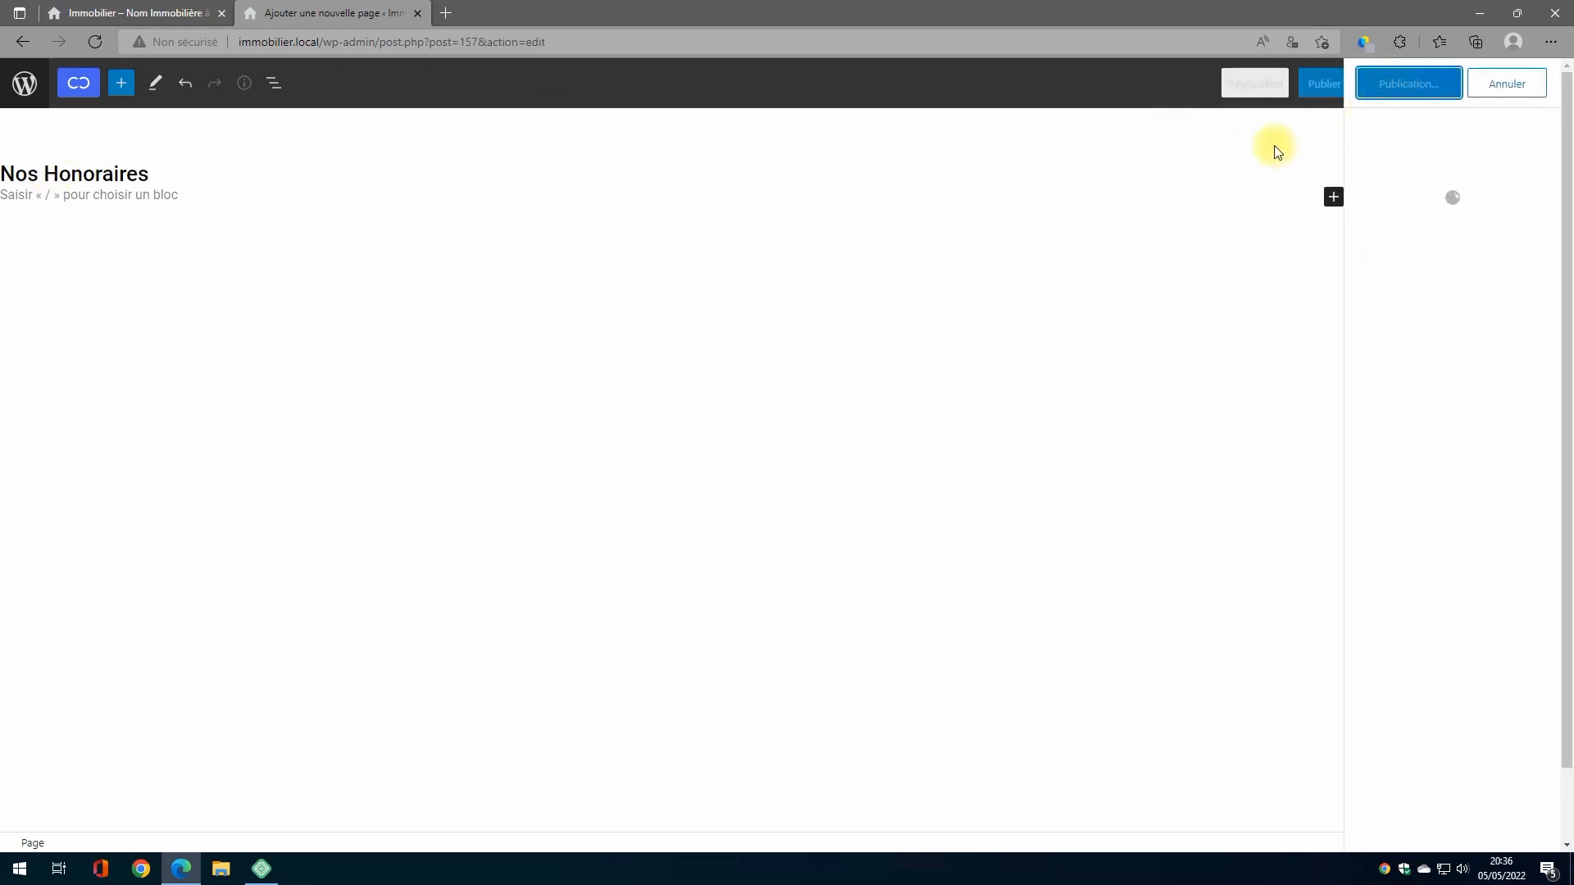
# Add a new page titled "Mentions Légales", publish it, and return to the list of pages
pyautogui.click(1541, 279)
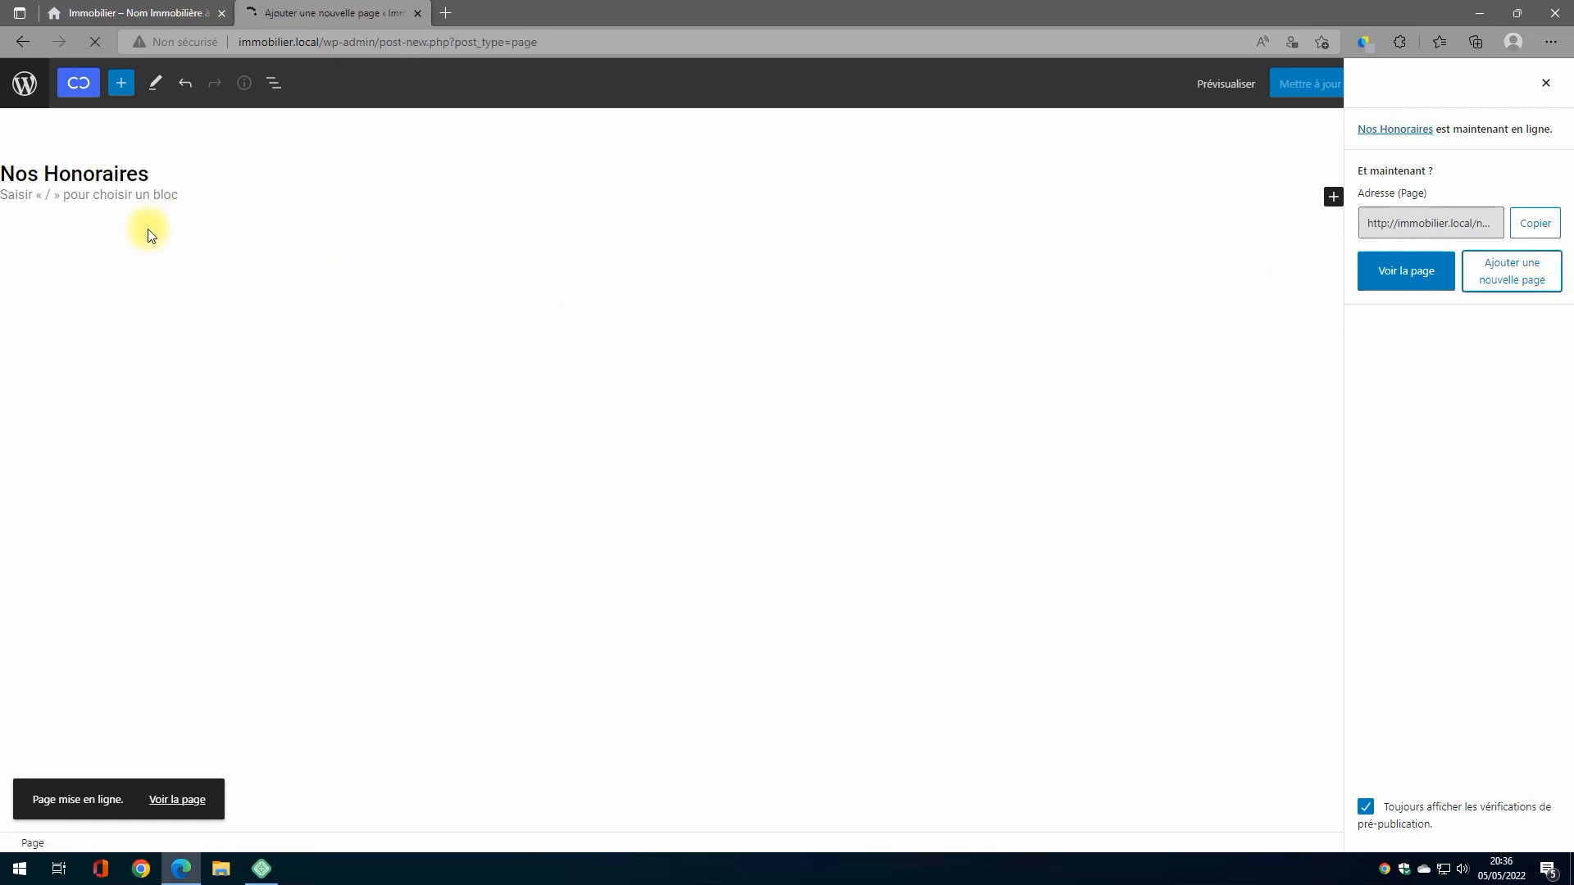
pyautogui.click(53, 179)
pyautogui.write('Mentions Légales')
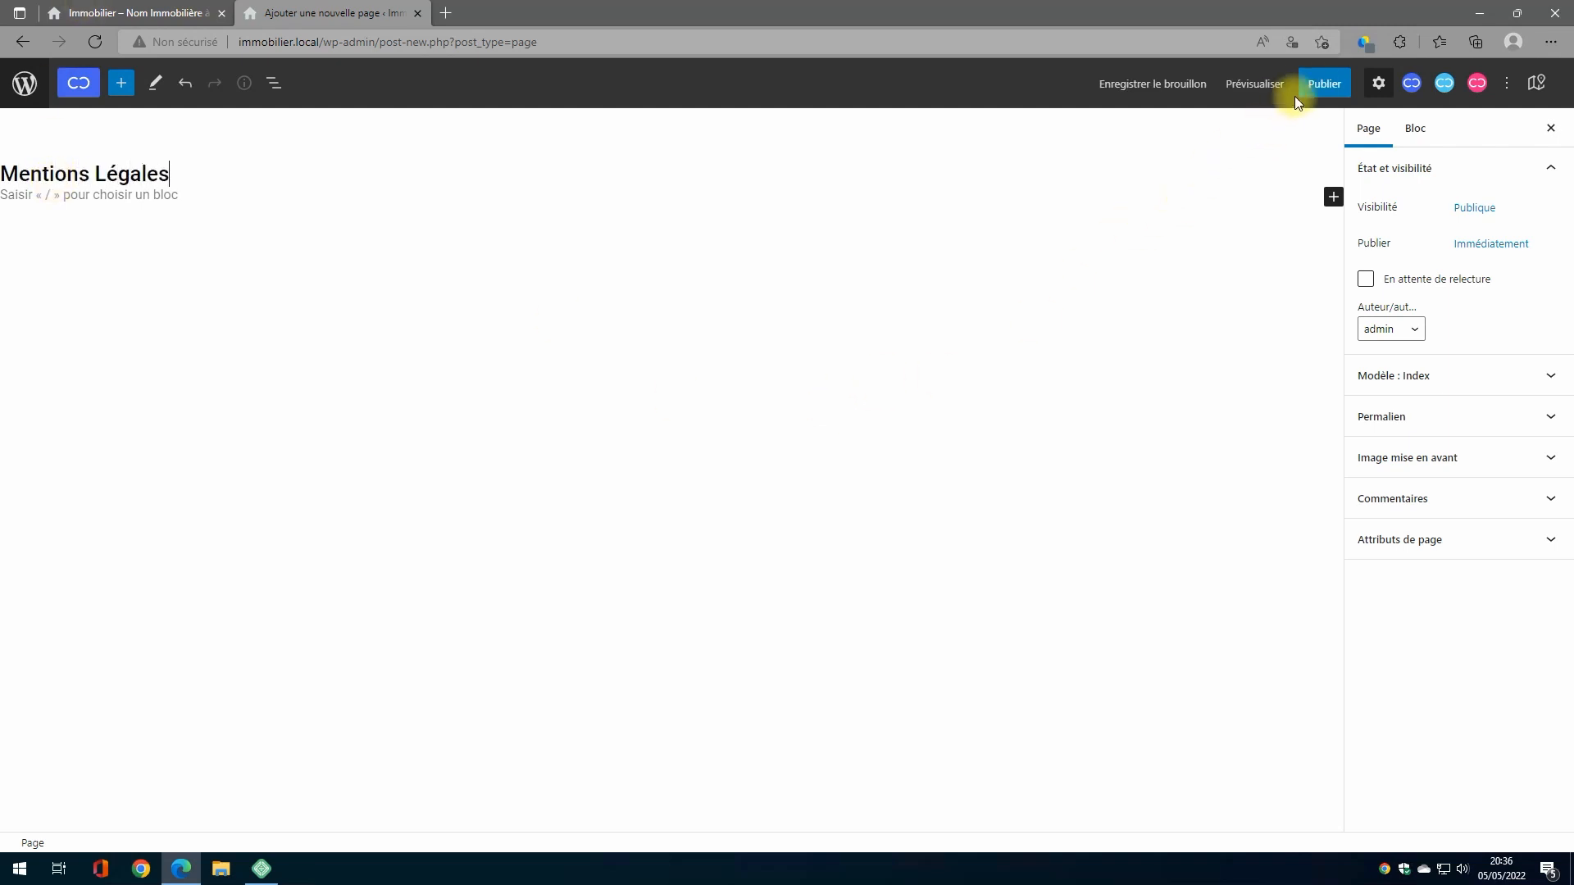
pyautogui.click(1321, 86)
pyautogui.click(1404, 90)
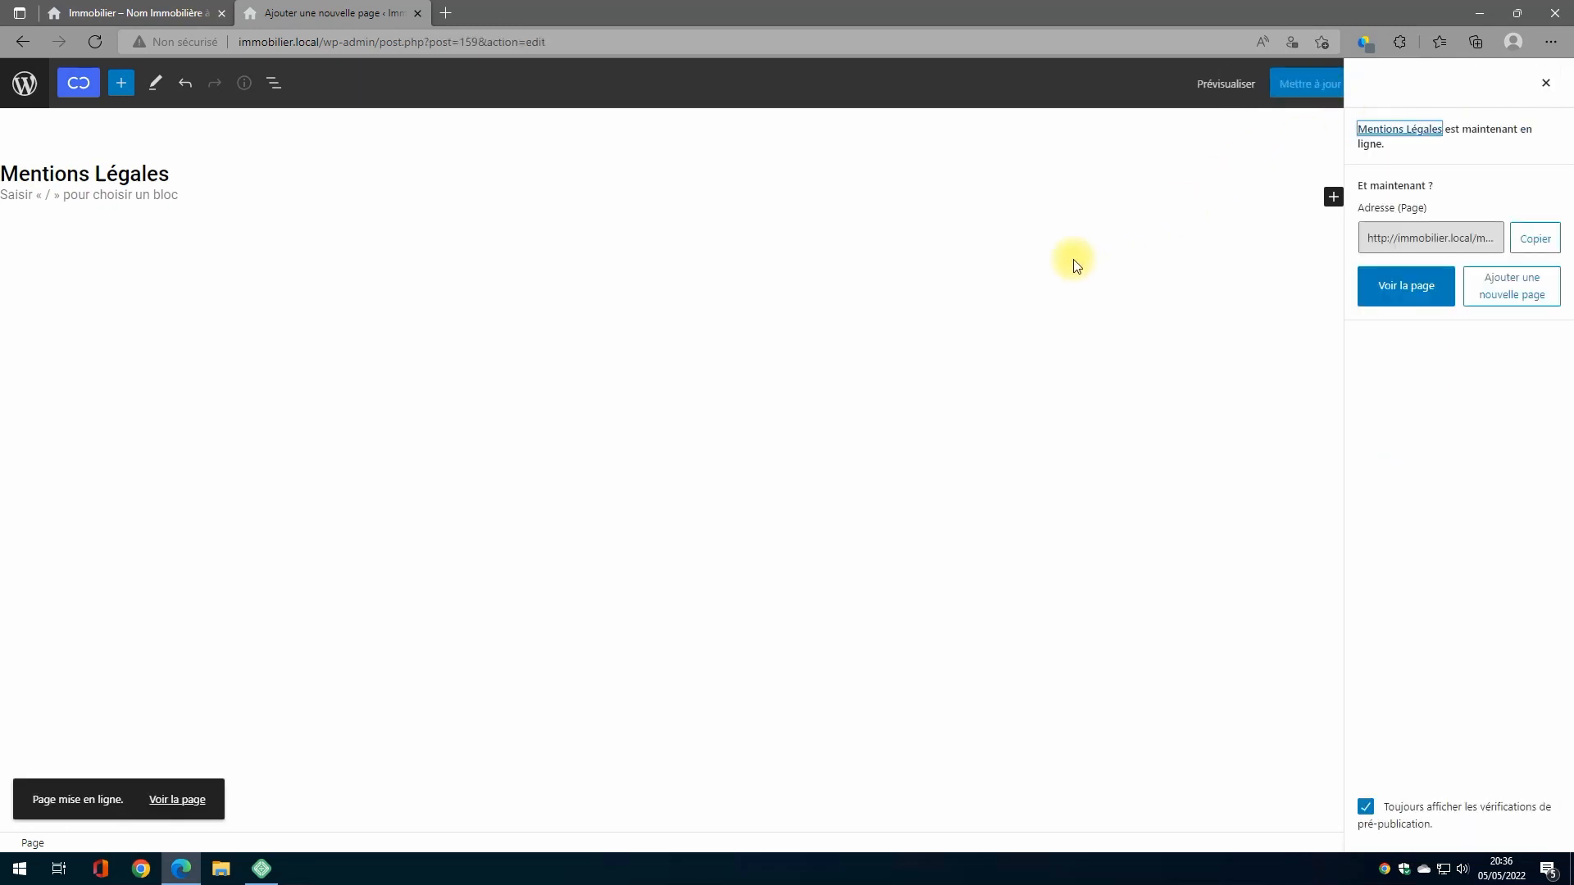
pyautogui.click(25, 83)
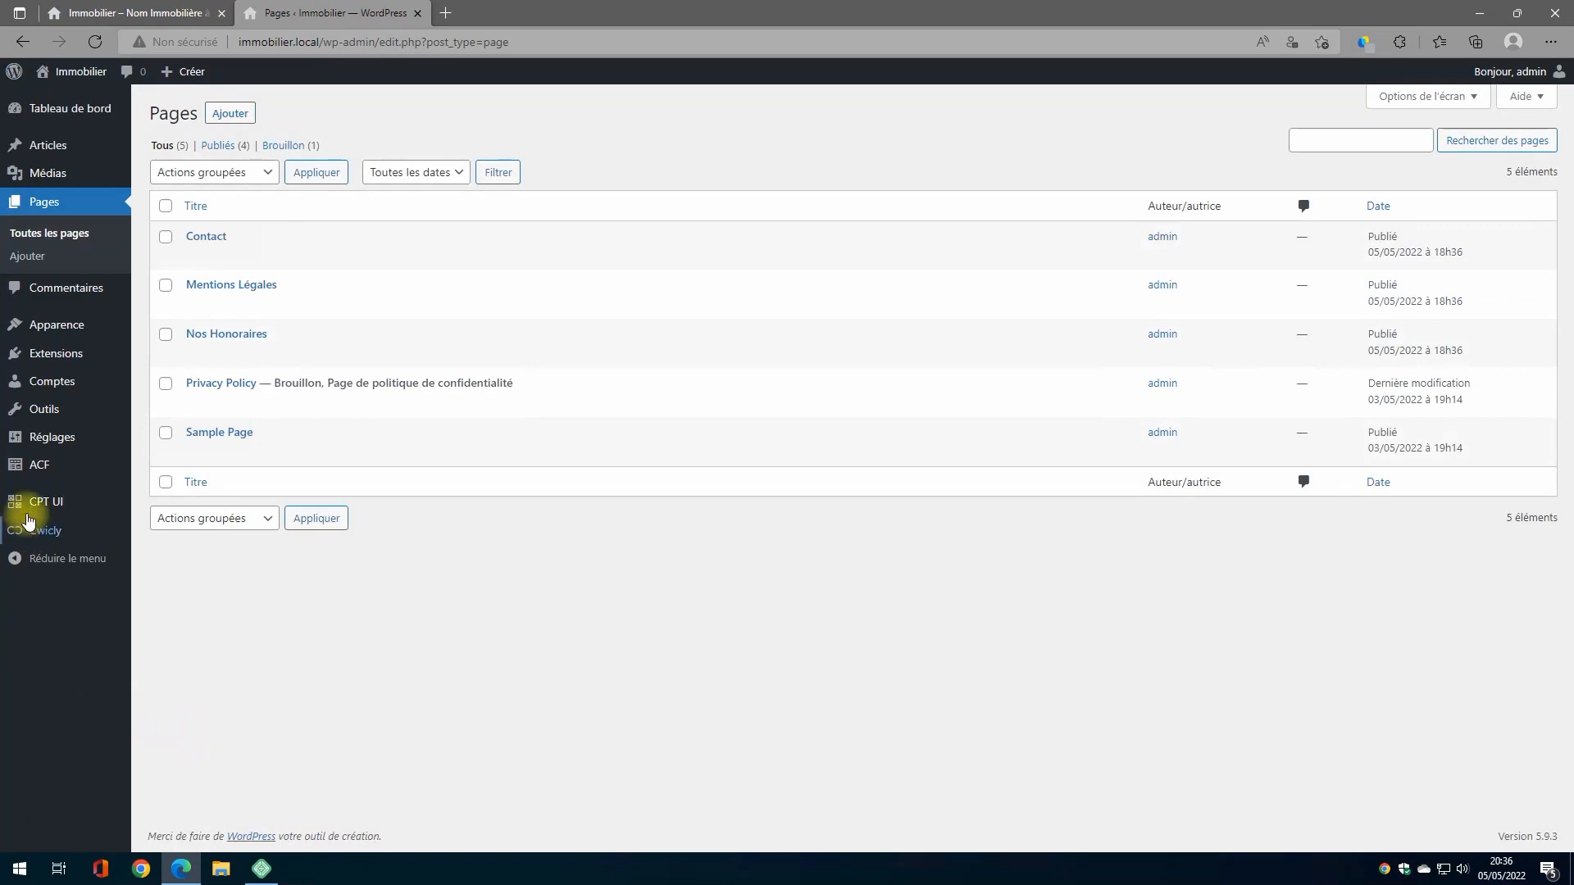
# Start a new custom post type in CPT UI with the slug "immobiler"
pyautogui.click(44, 508)
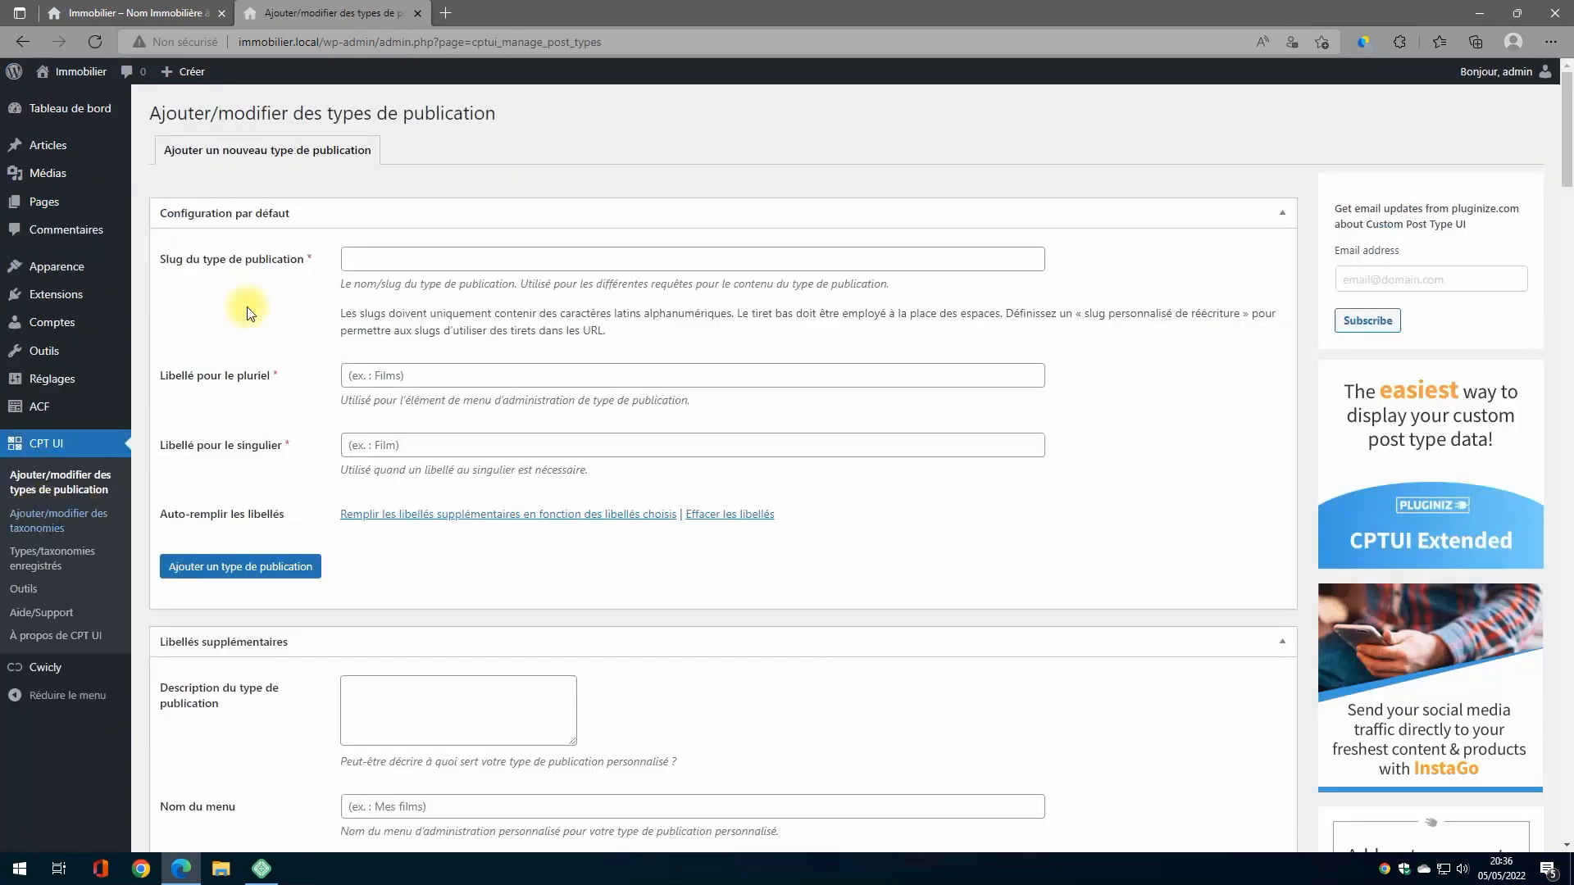
pyautogui.click(396, 250)
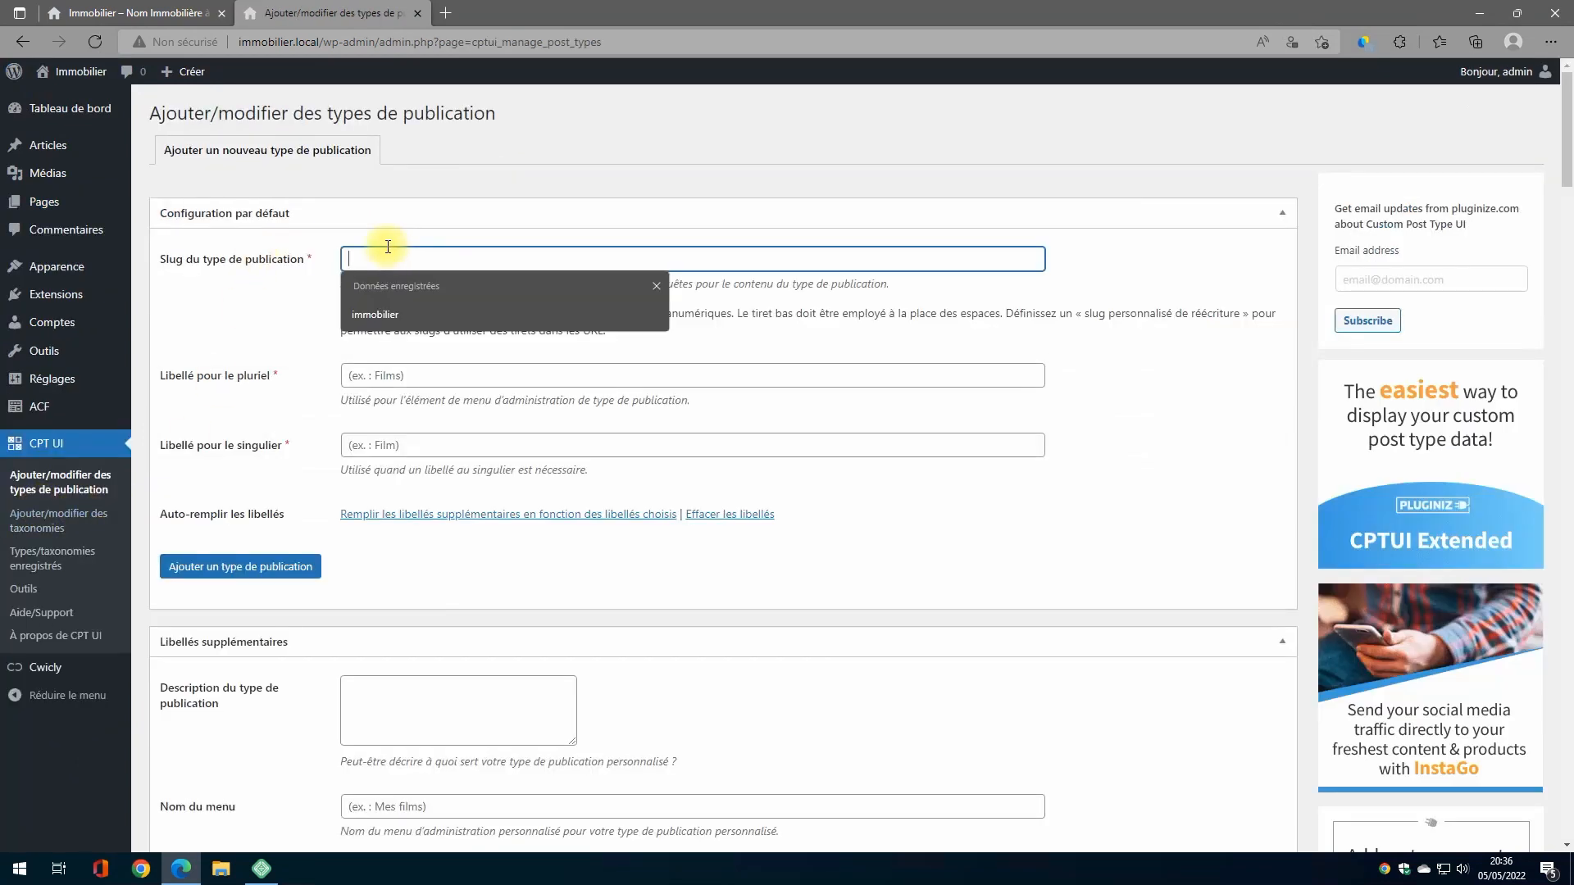
pyautogui.write('immobilier')
pyautogui.press('Tab')
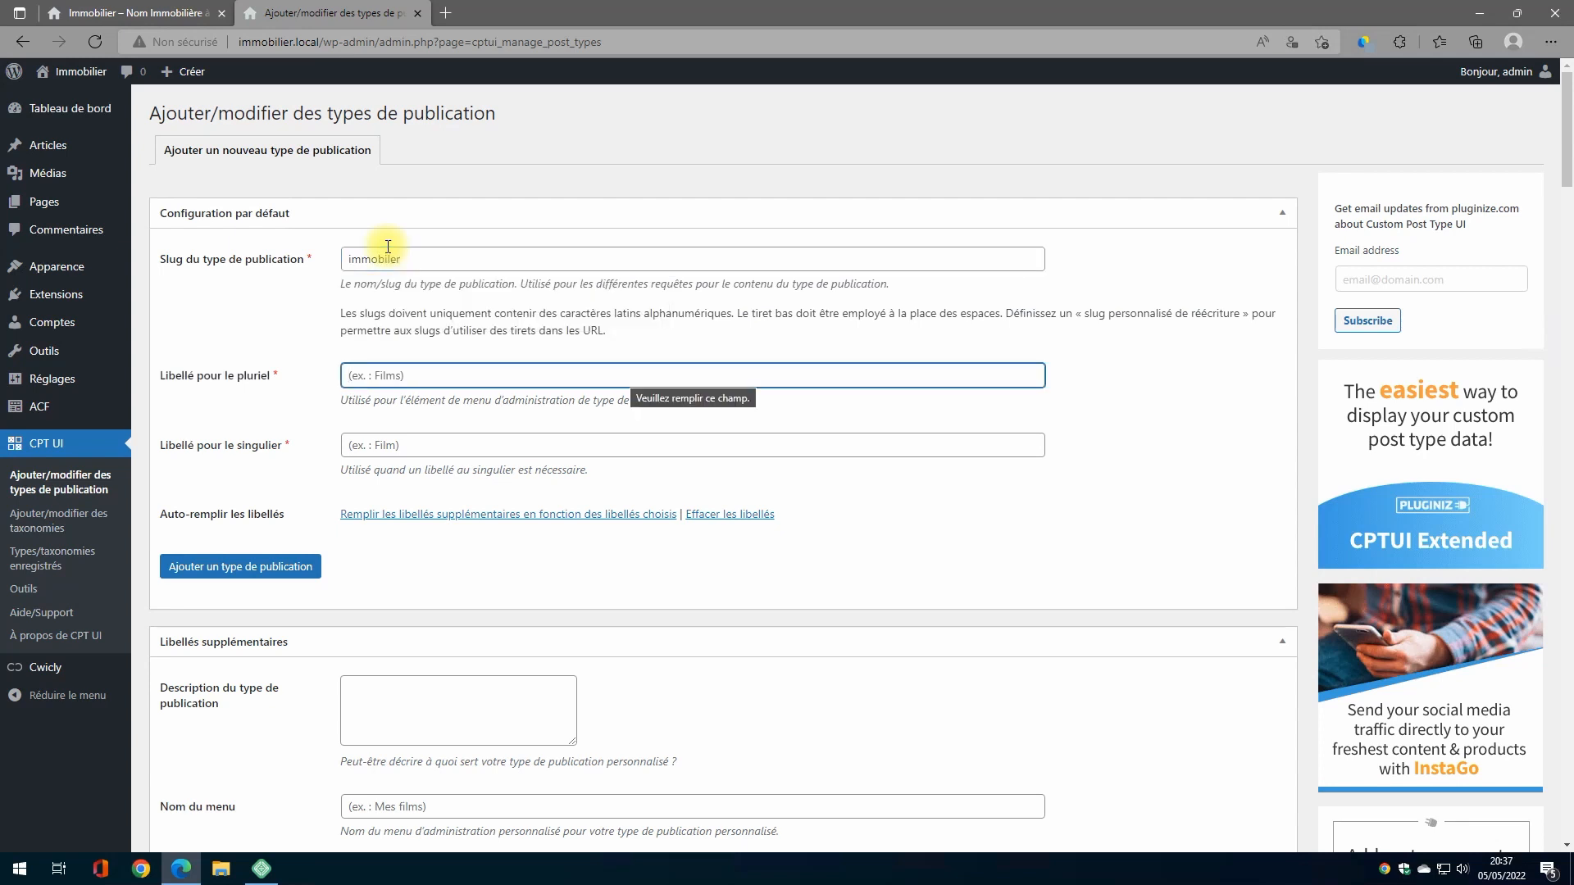
# Set the post type's plural label to "Immobiliers" and its singular label to "Immobilier"
pyautogui.write('O')
pyautogui.write('Im')
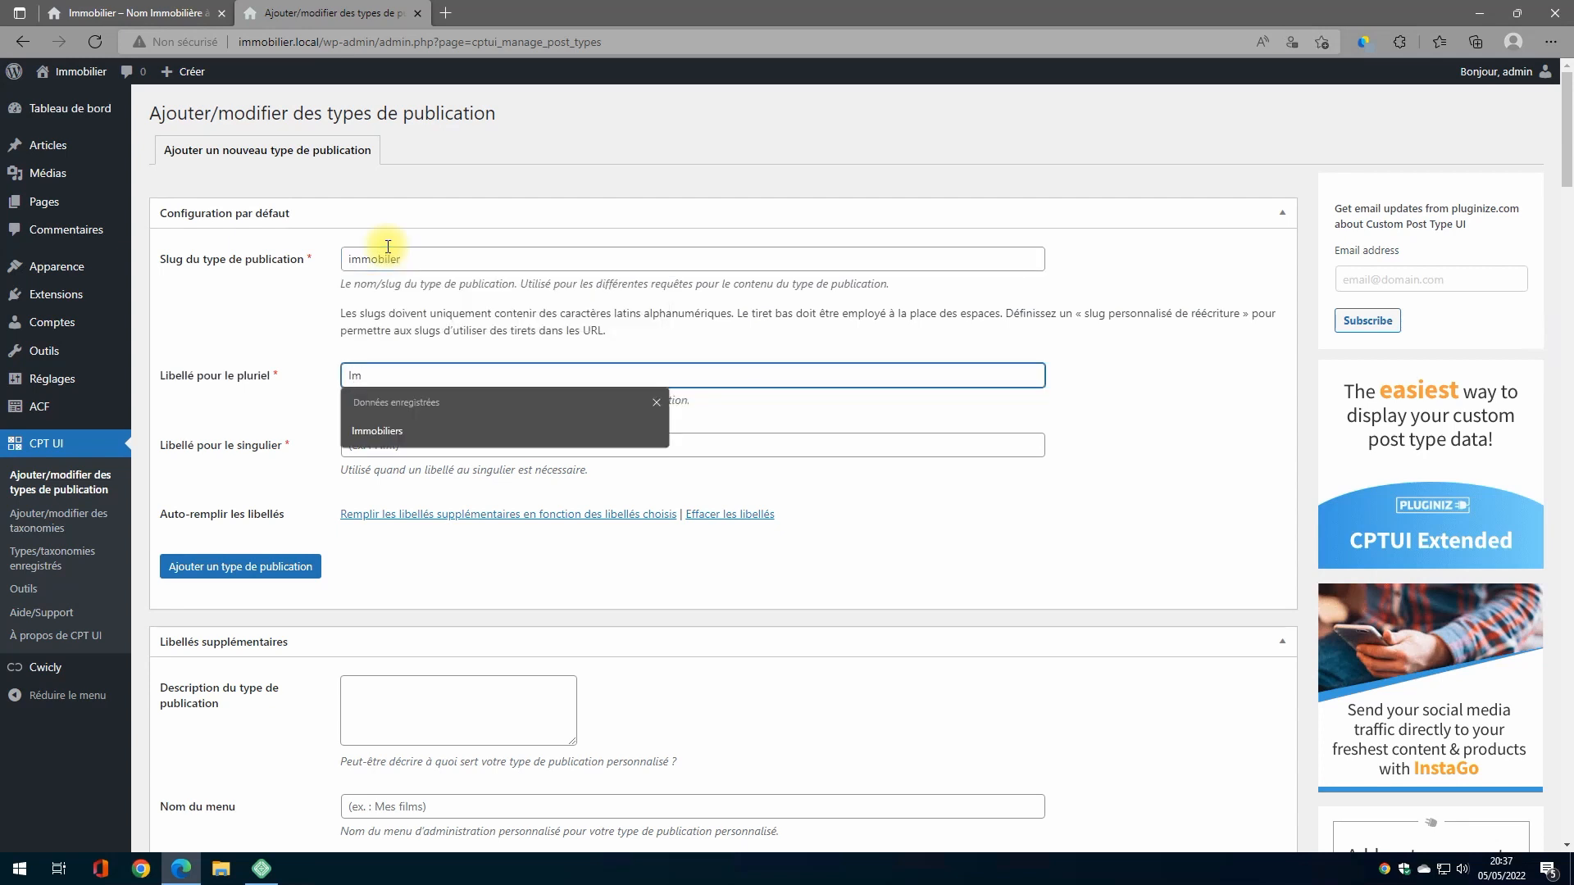
pyautogui.press('Down')
pyautogui.press('Return')
pyautogui.press('Tab')
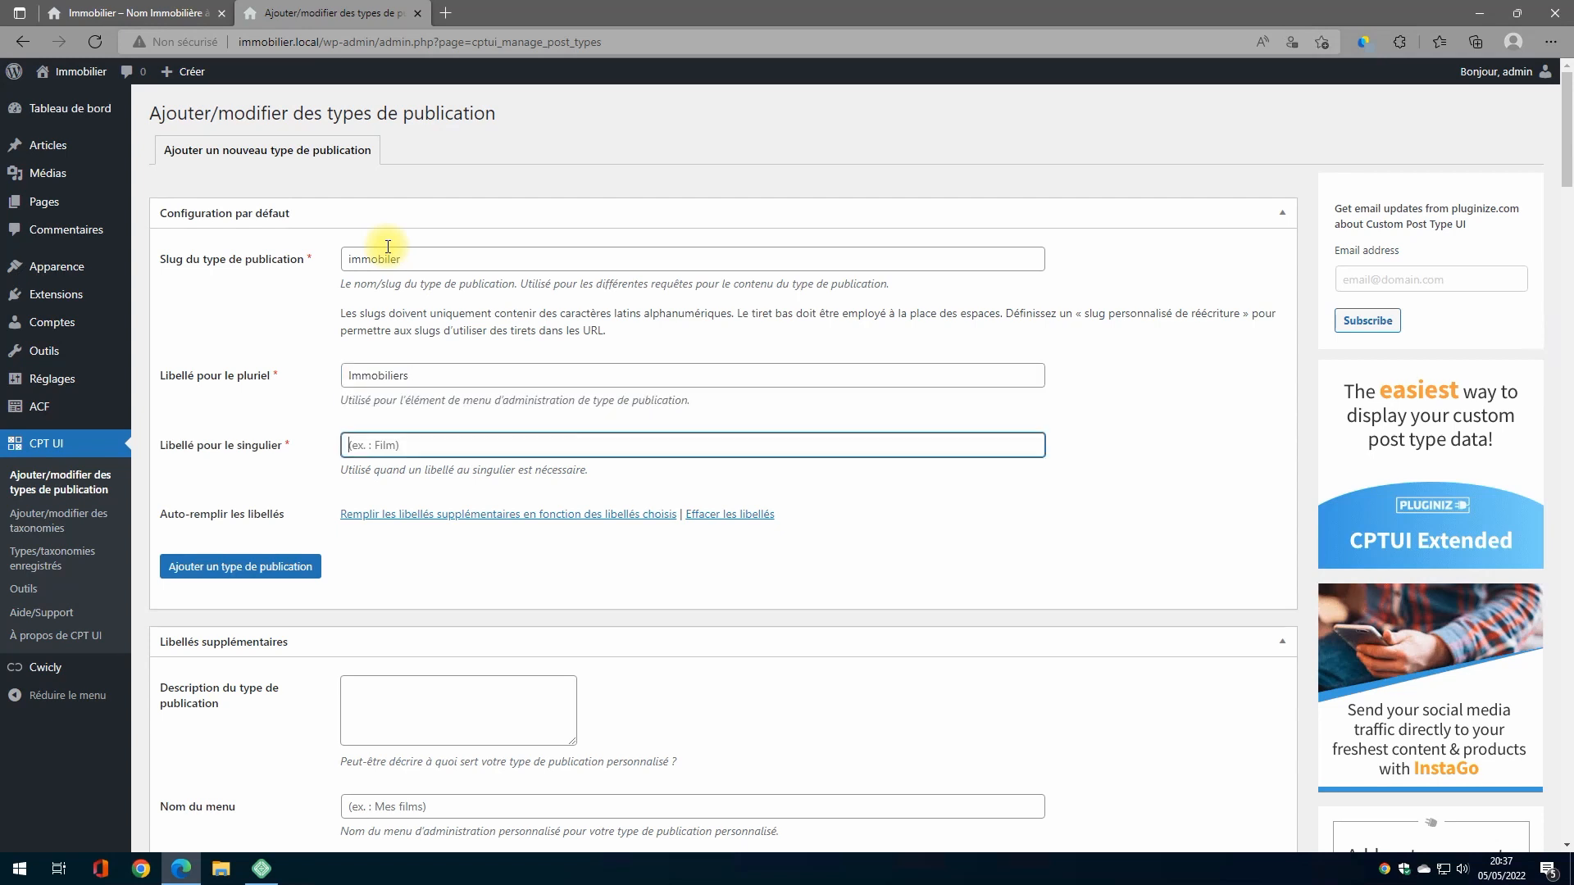
pyautogui.write('Im')
pyautogui.press('Down')
pyautogui.press('Down')
pyautogui.press('Return')
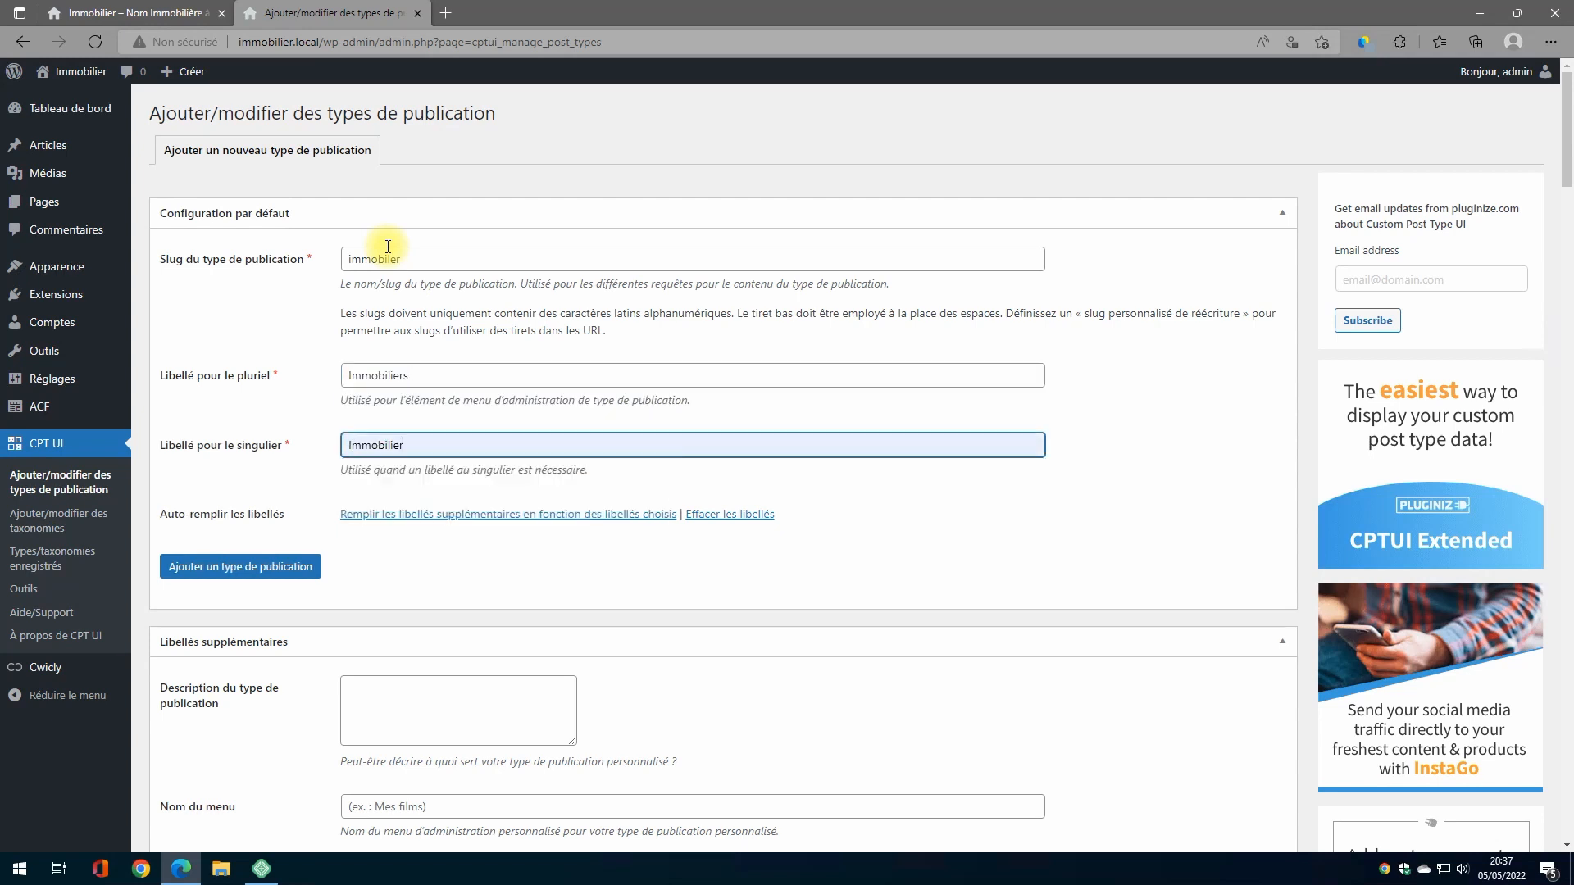
# Auto-fill the post type's additional labels from the chosen plural and singular labels
pyautogui.scroll(-1, 625, 557)
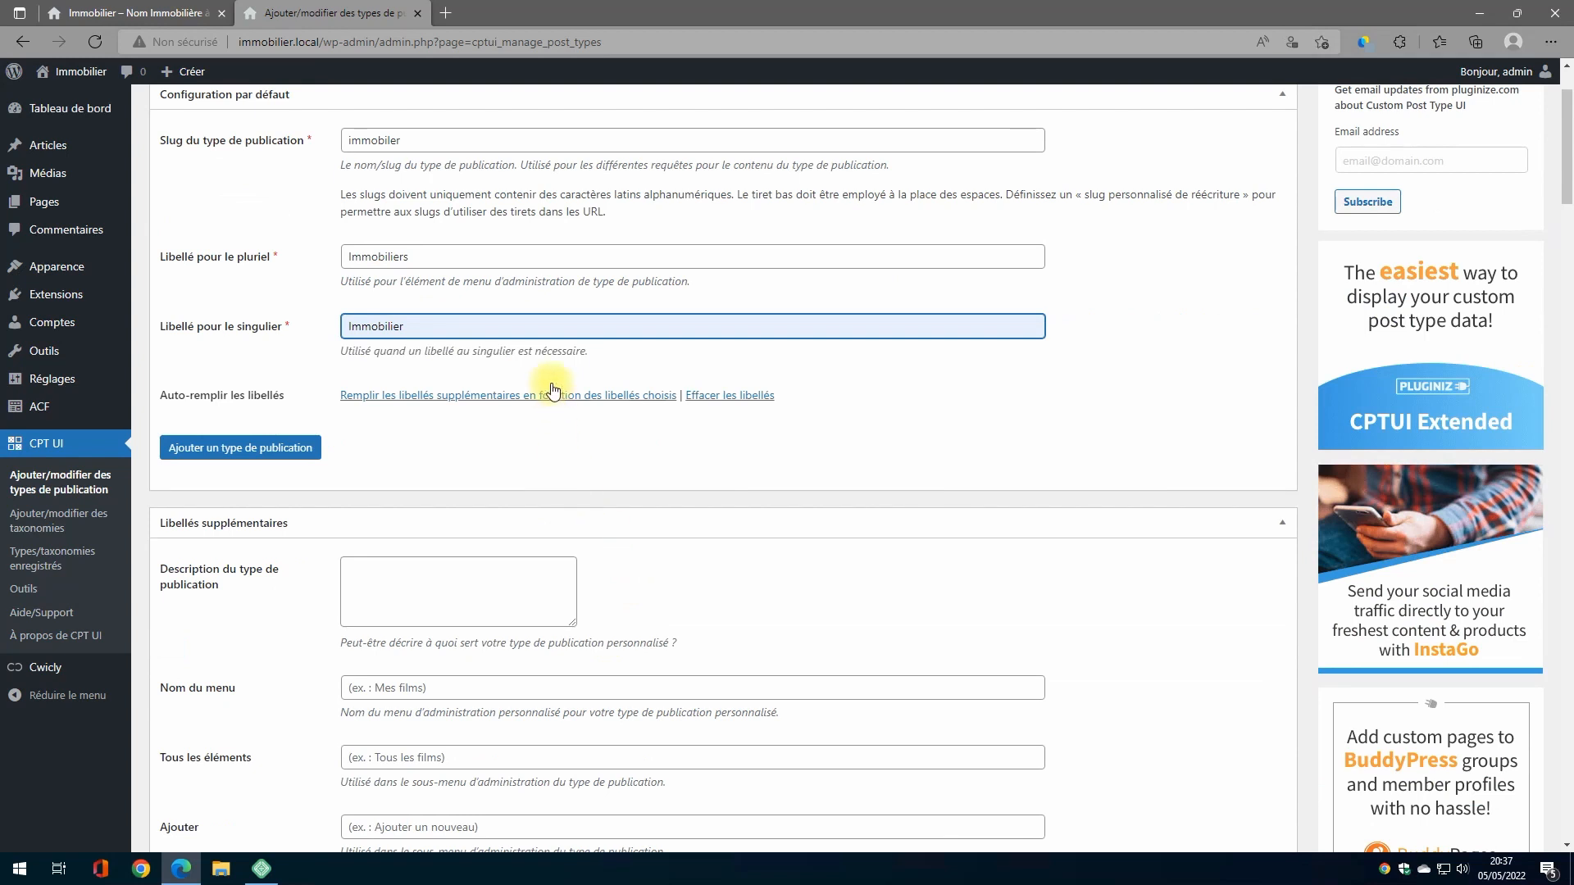
pyautogui.click(483, 396)
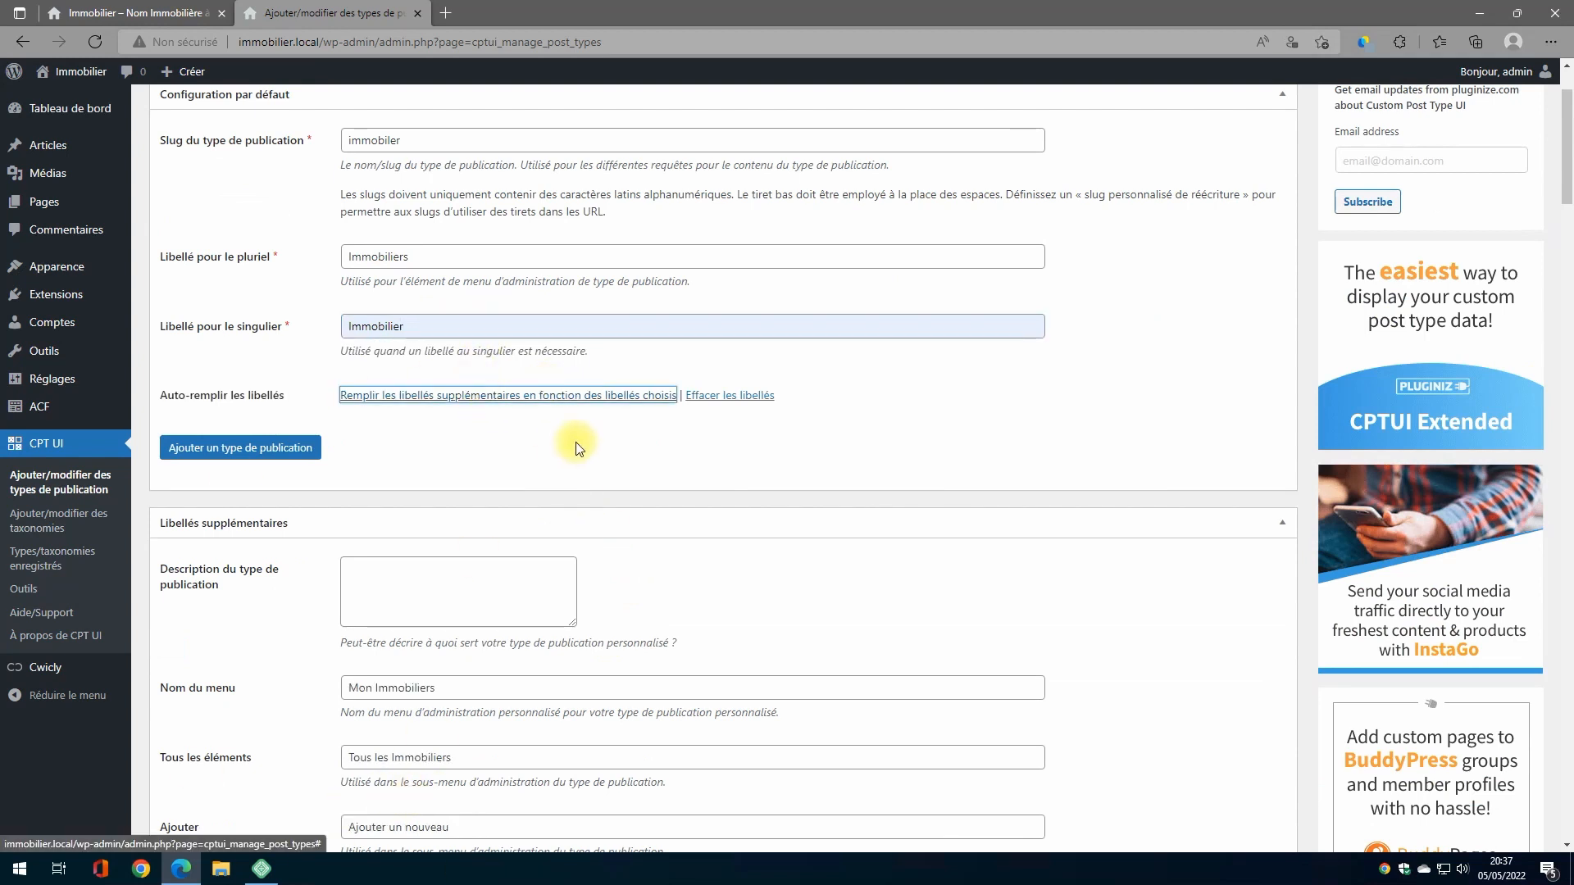
pyautogui.scroll(-3, 565, 459)
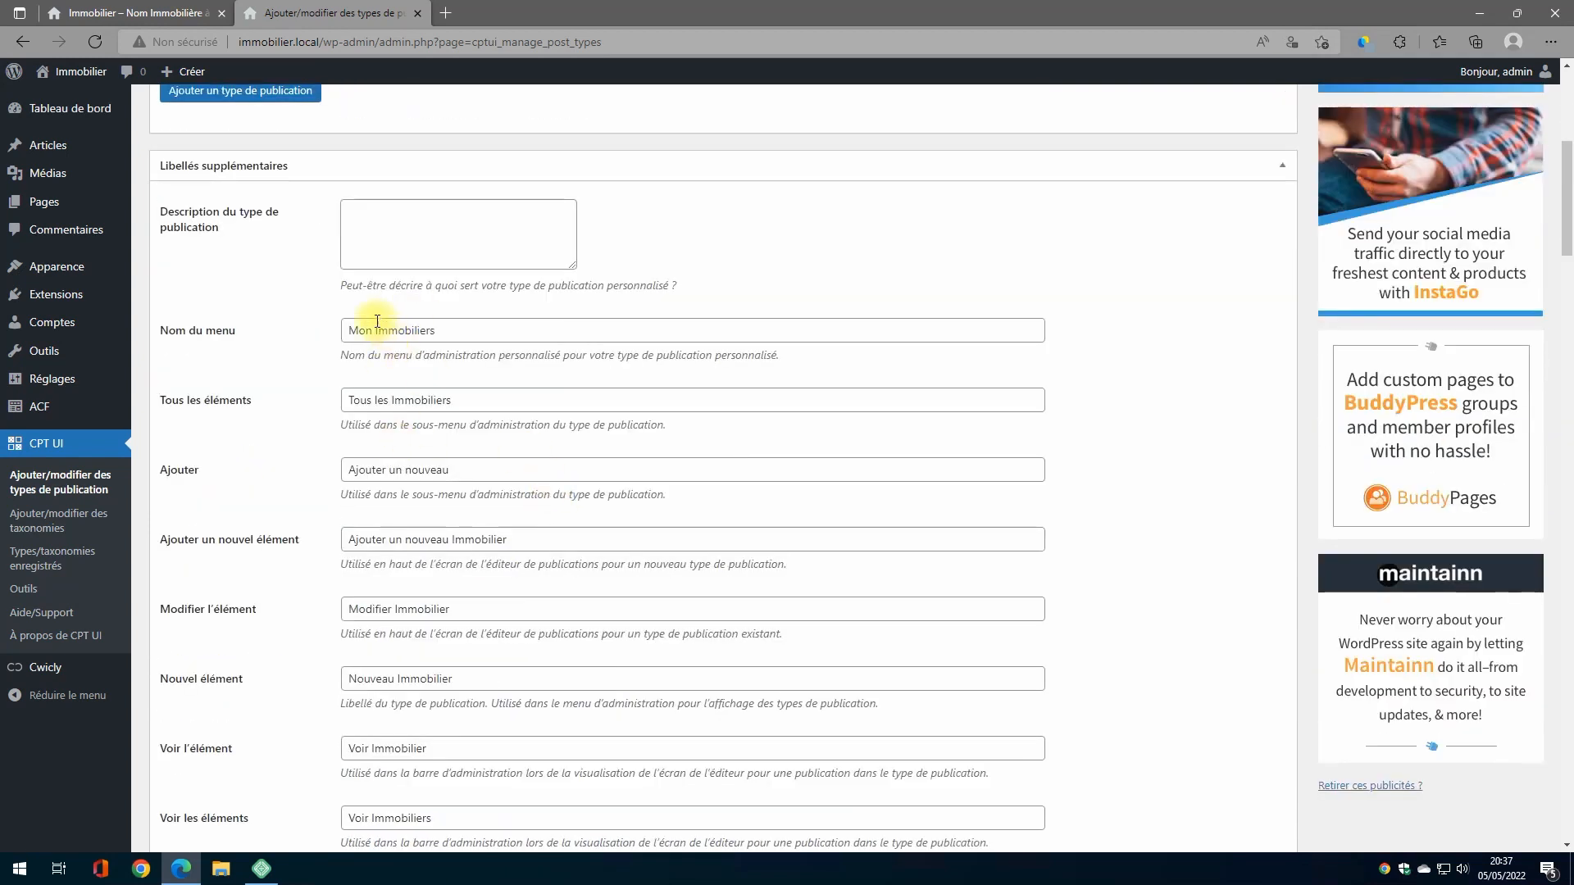
pyautogui.scroll(-20, 377, 322)
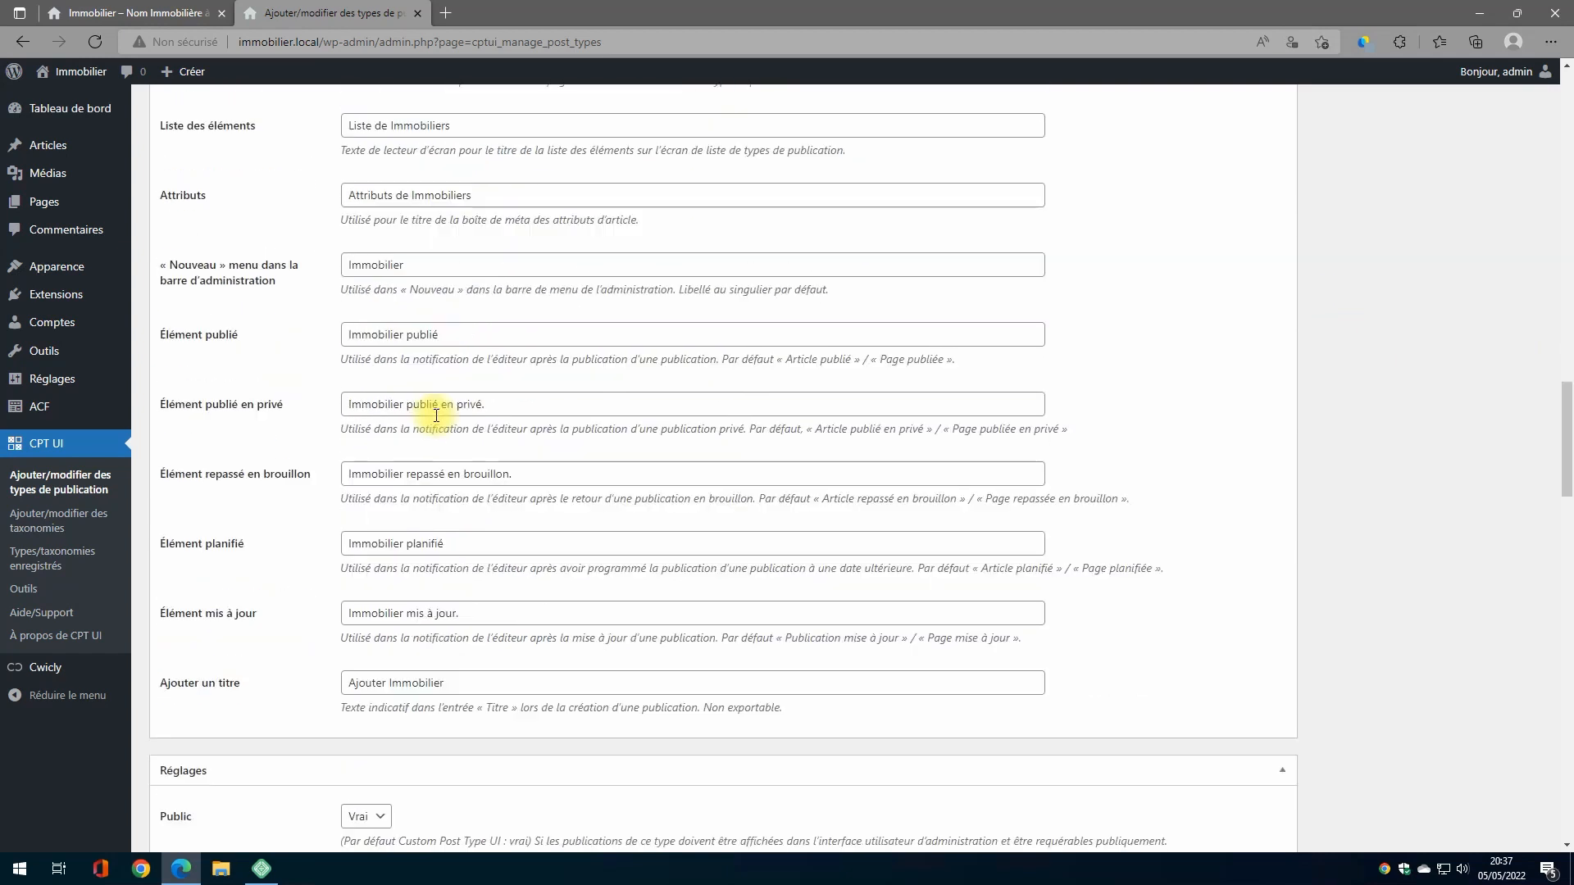
# Set both Archivée and Hiérarchique to Vrai in the post type's settings
pyautogui.scroll(-4, 436, 416)
pyautogui.scroll(-1, 550, 460)
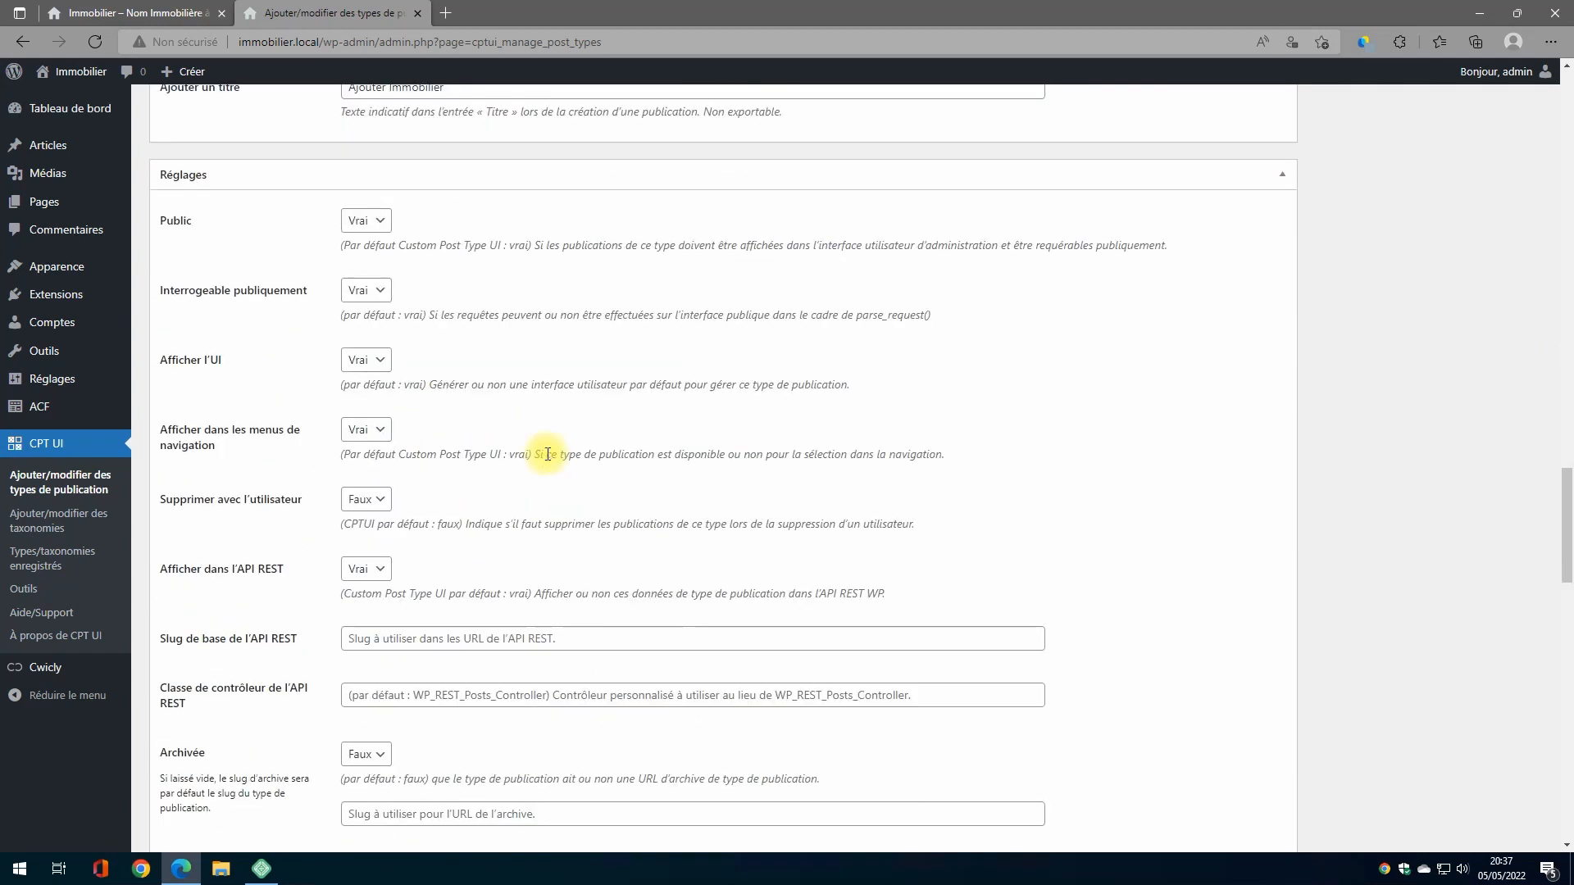
pyautogui.scroll(-1, 548, 454)
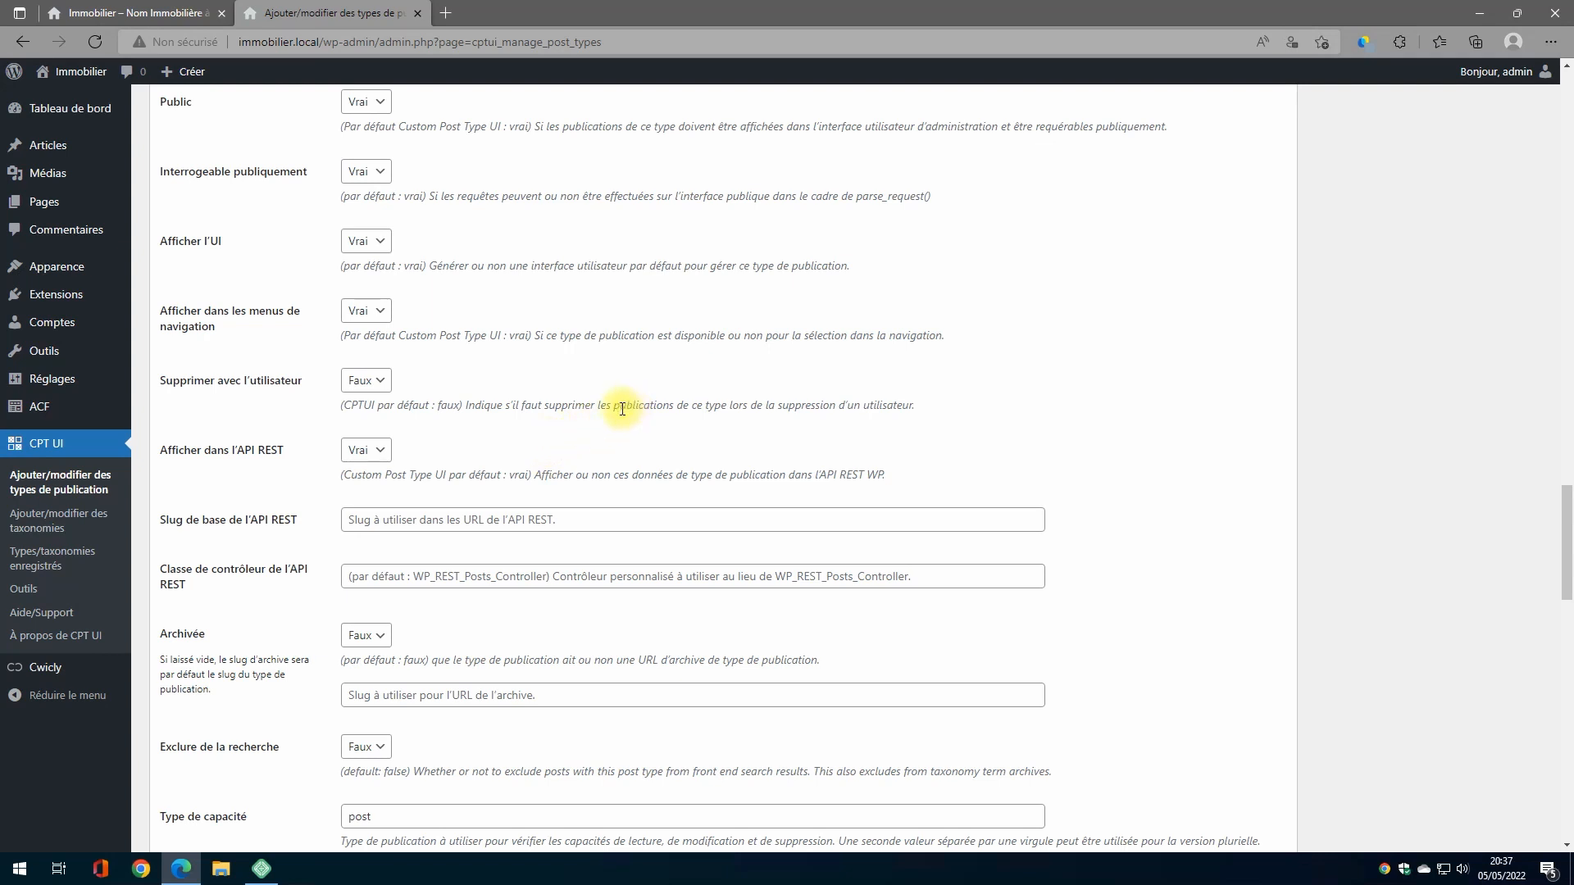
pyautogui.scroll(-1, 571, 391)
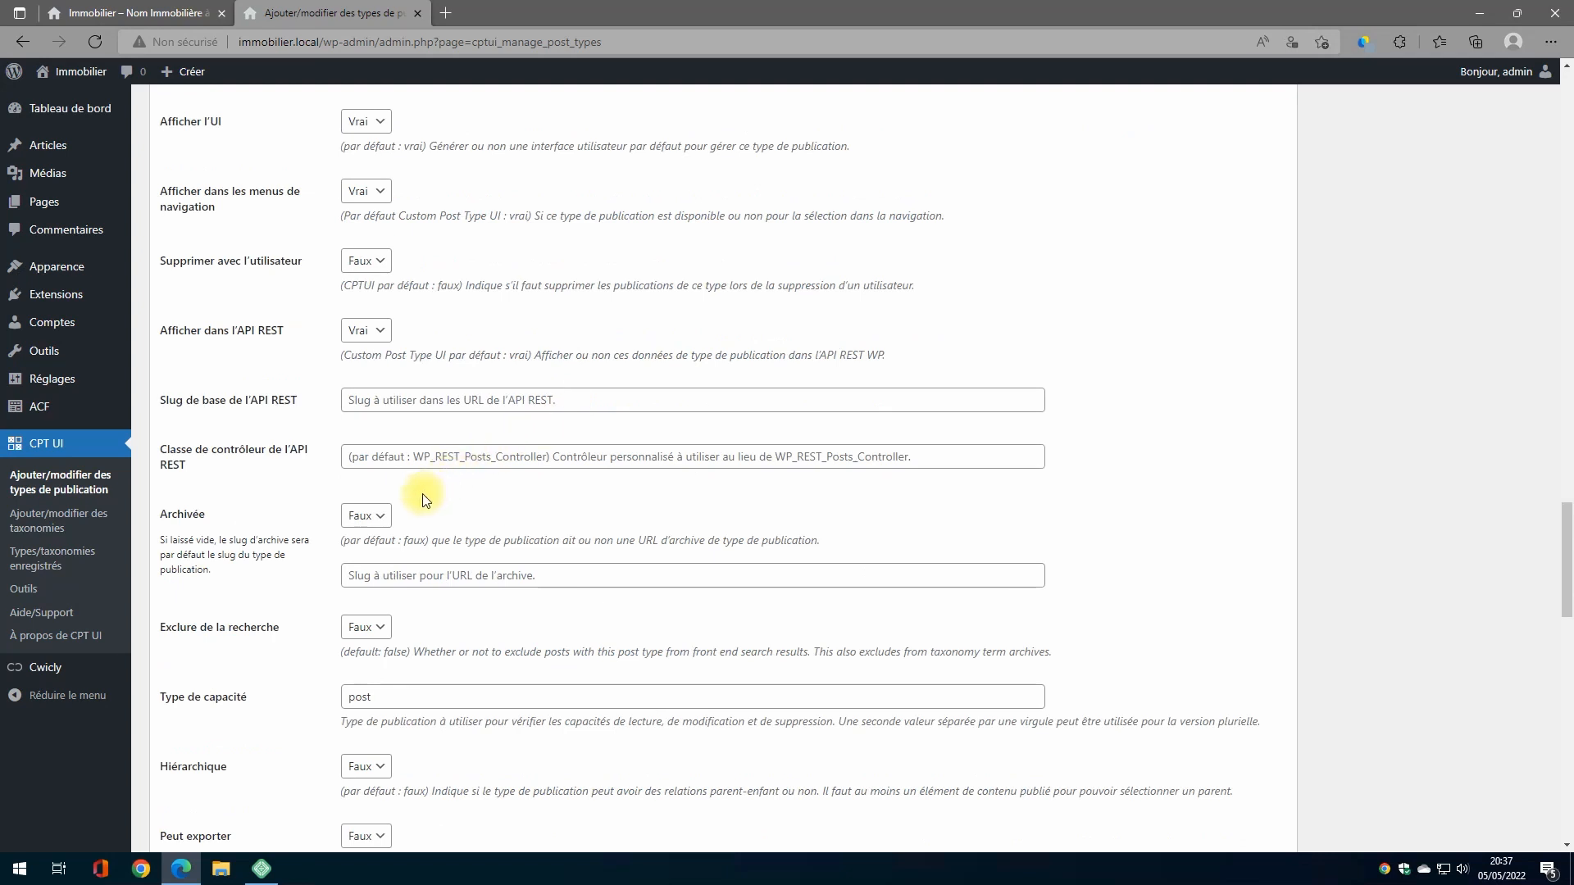
pyautogui.click(365, 514)
pyautogui.scroll(-2, 562, 422)
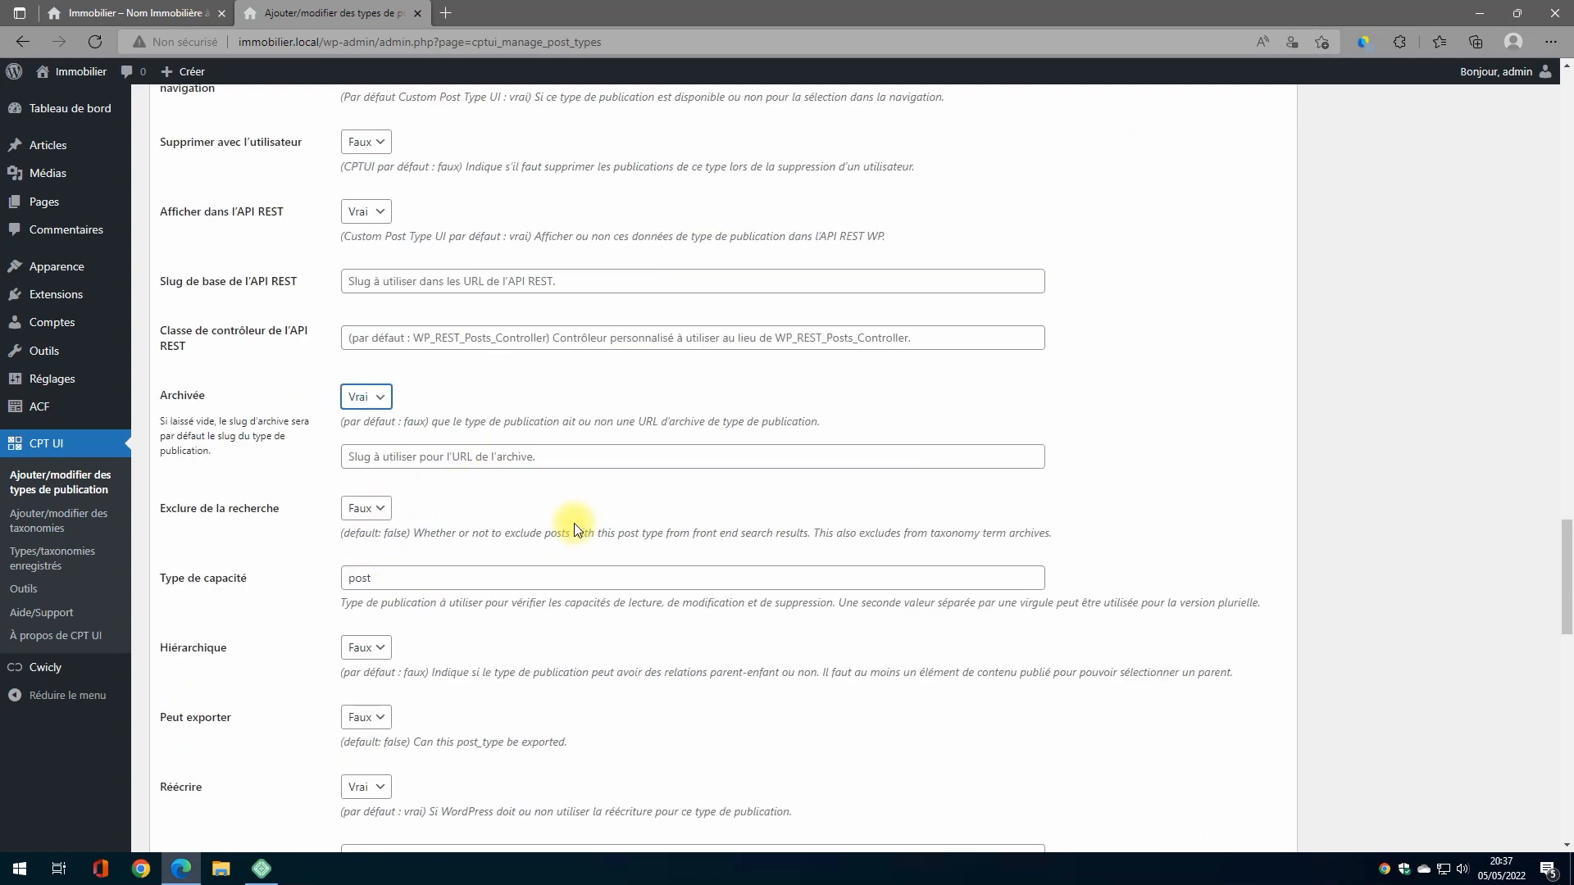
pyautogui.click(361, 532)
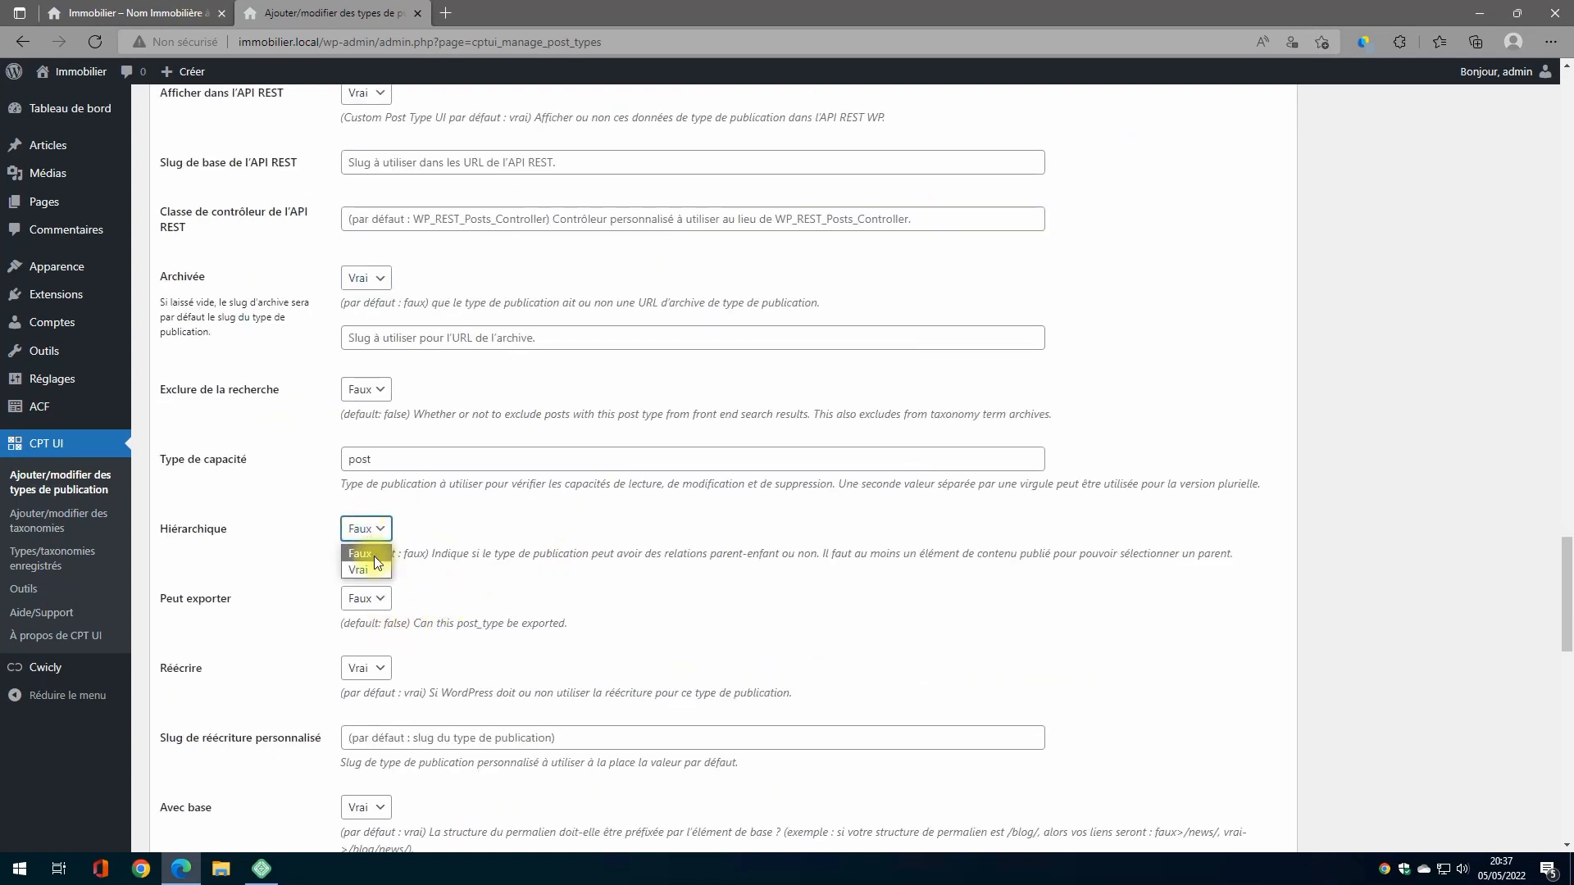
pyautogui.click(363, 571)
# Open the Dashicon class name reference linked from the post type's menu icon setting
pyautogui.scroll(-10, 618, 533)
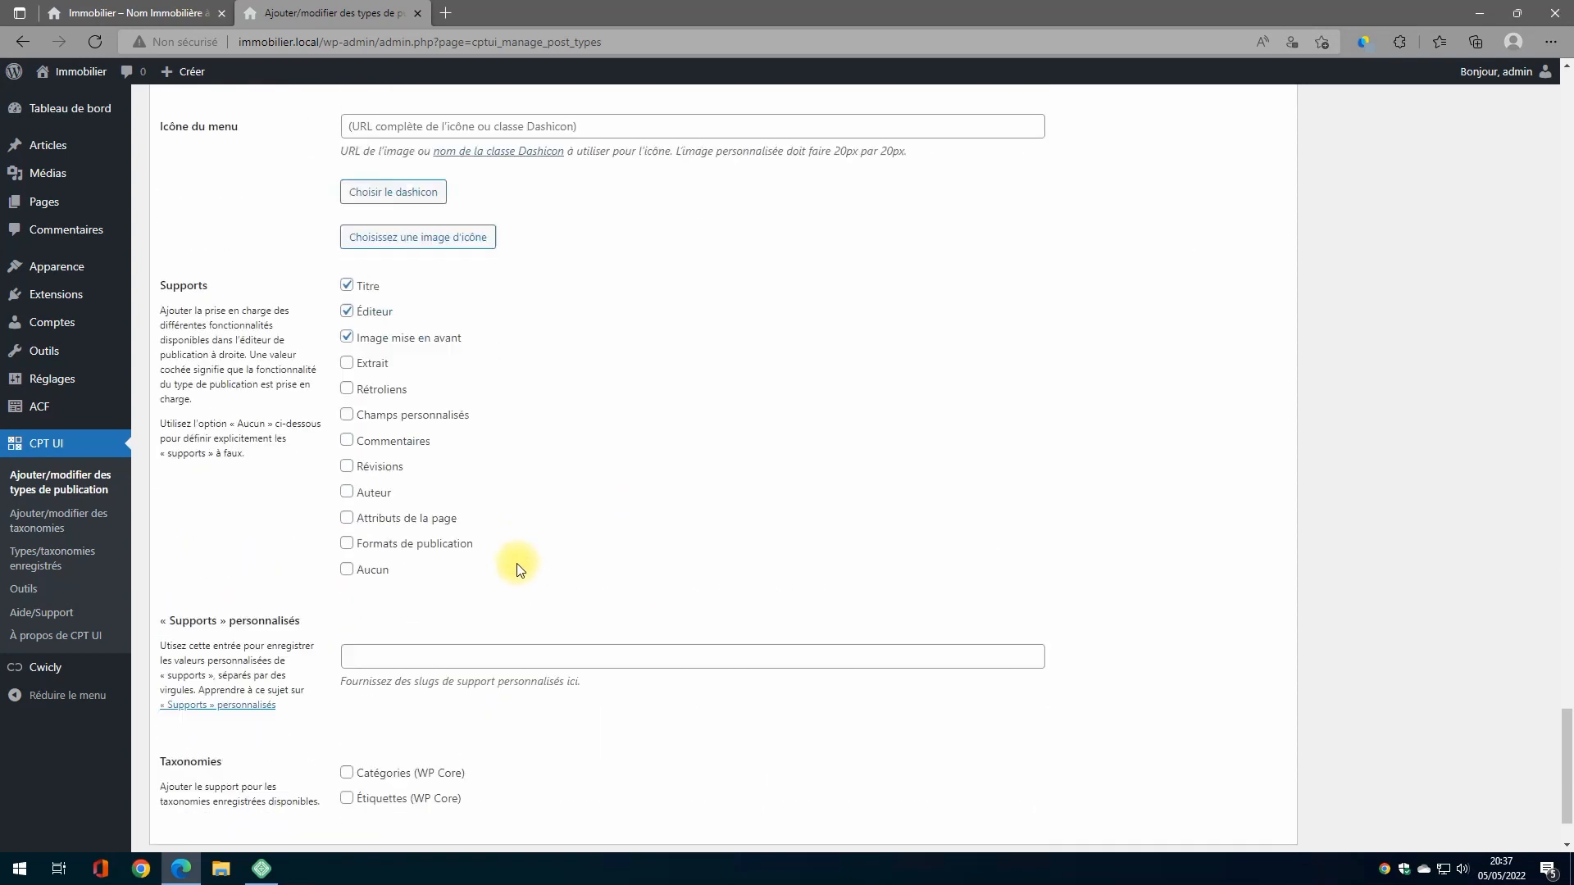
pyautogui.scroll(3, 568, 386)
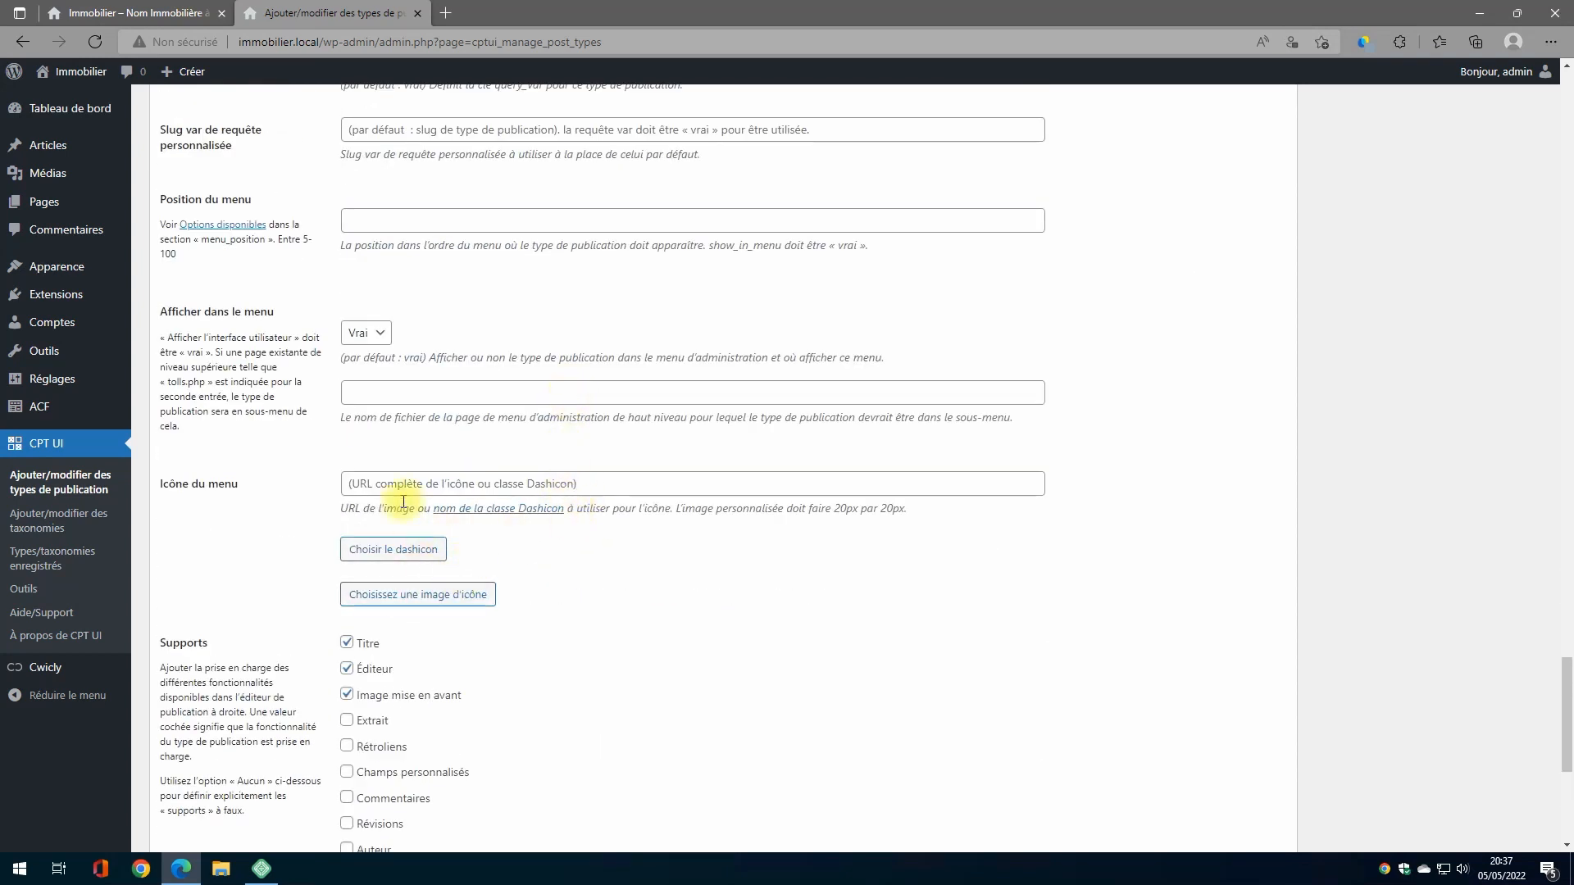
pyautogui.click(494, 511)
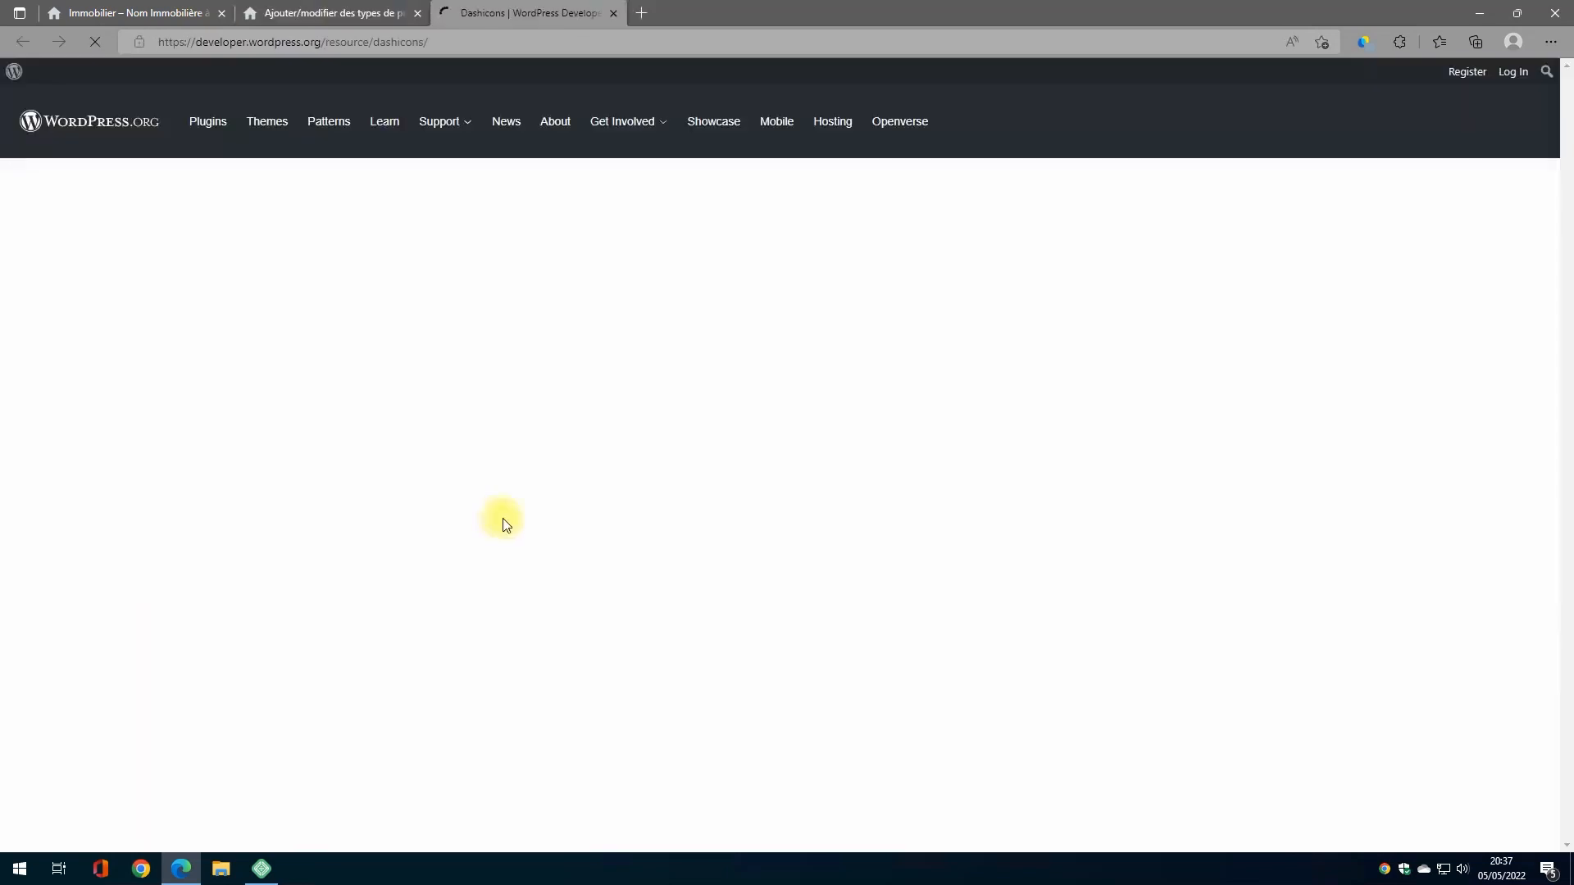
pyautogui.scroll(-3, 822, 638)
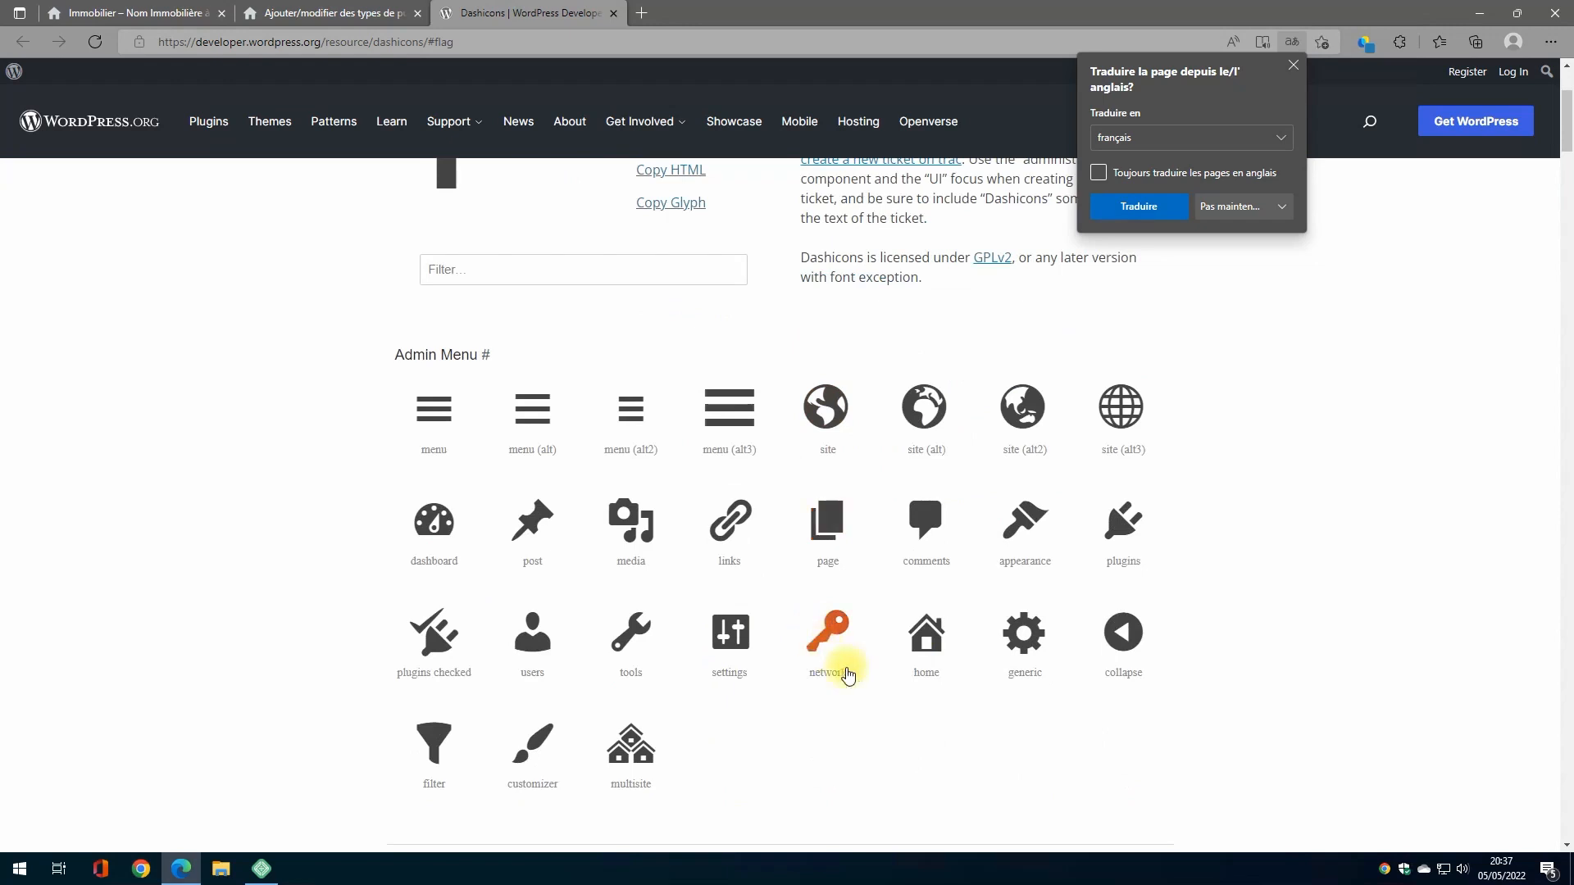
# Select the home icon in the Admin Menu set and copy its class name, dashicons-admin-home
pyautogui.click(927, 681)
pyautogui.scroll(2, 521, 426)
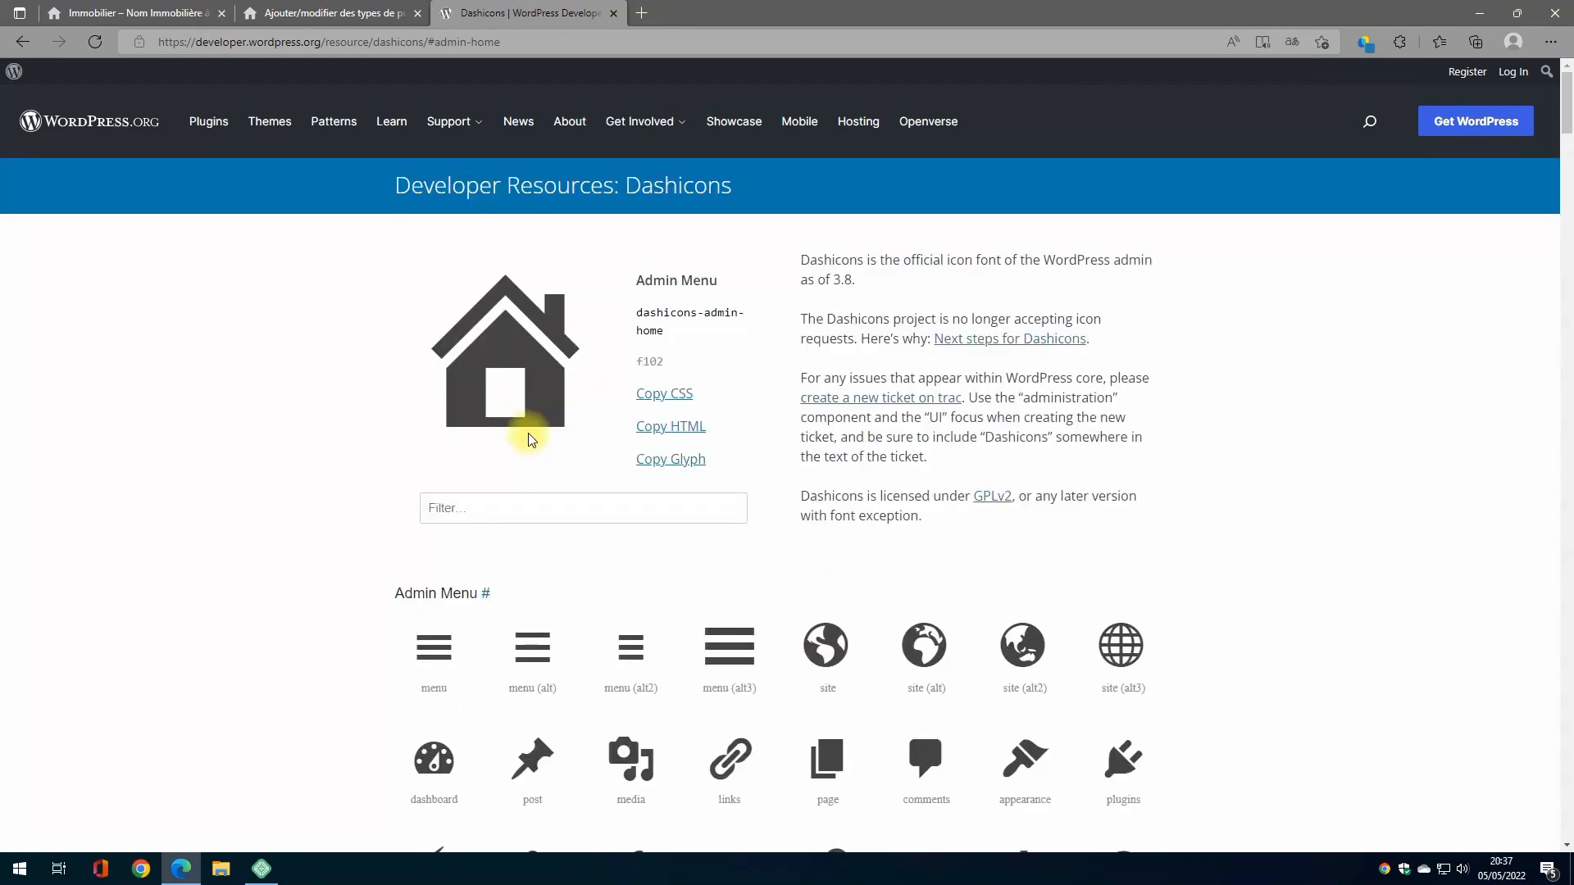
pyautogui.moveTo(667, 335); pyautogui.dragTo(641, 318)
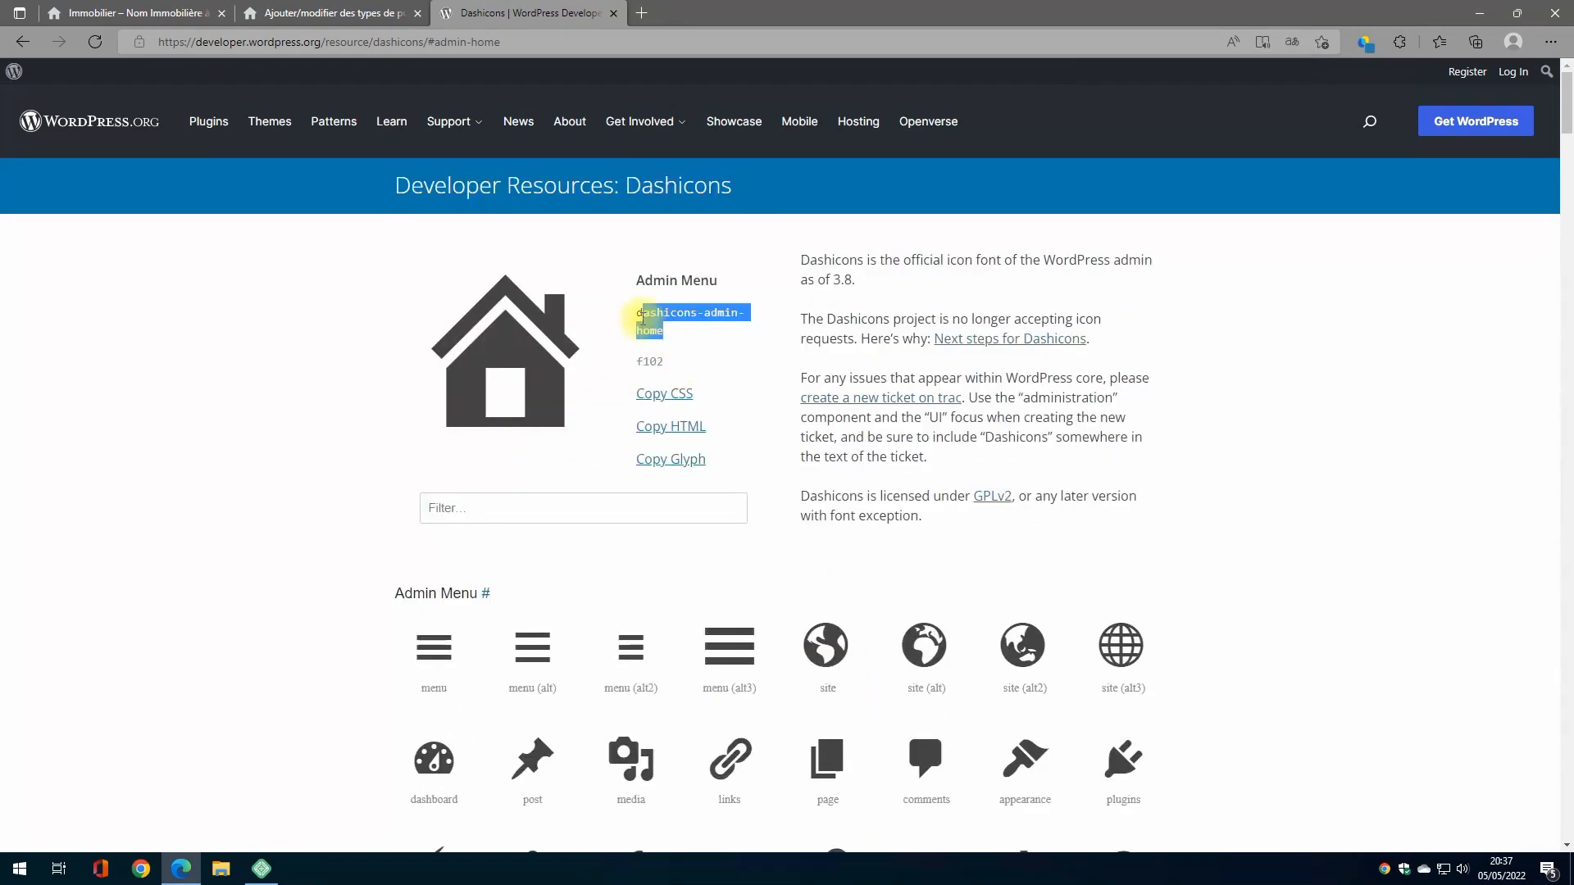
pyautogui.rightClick(643, 319)
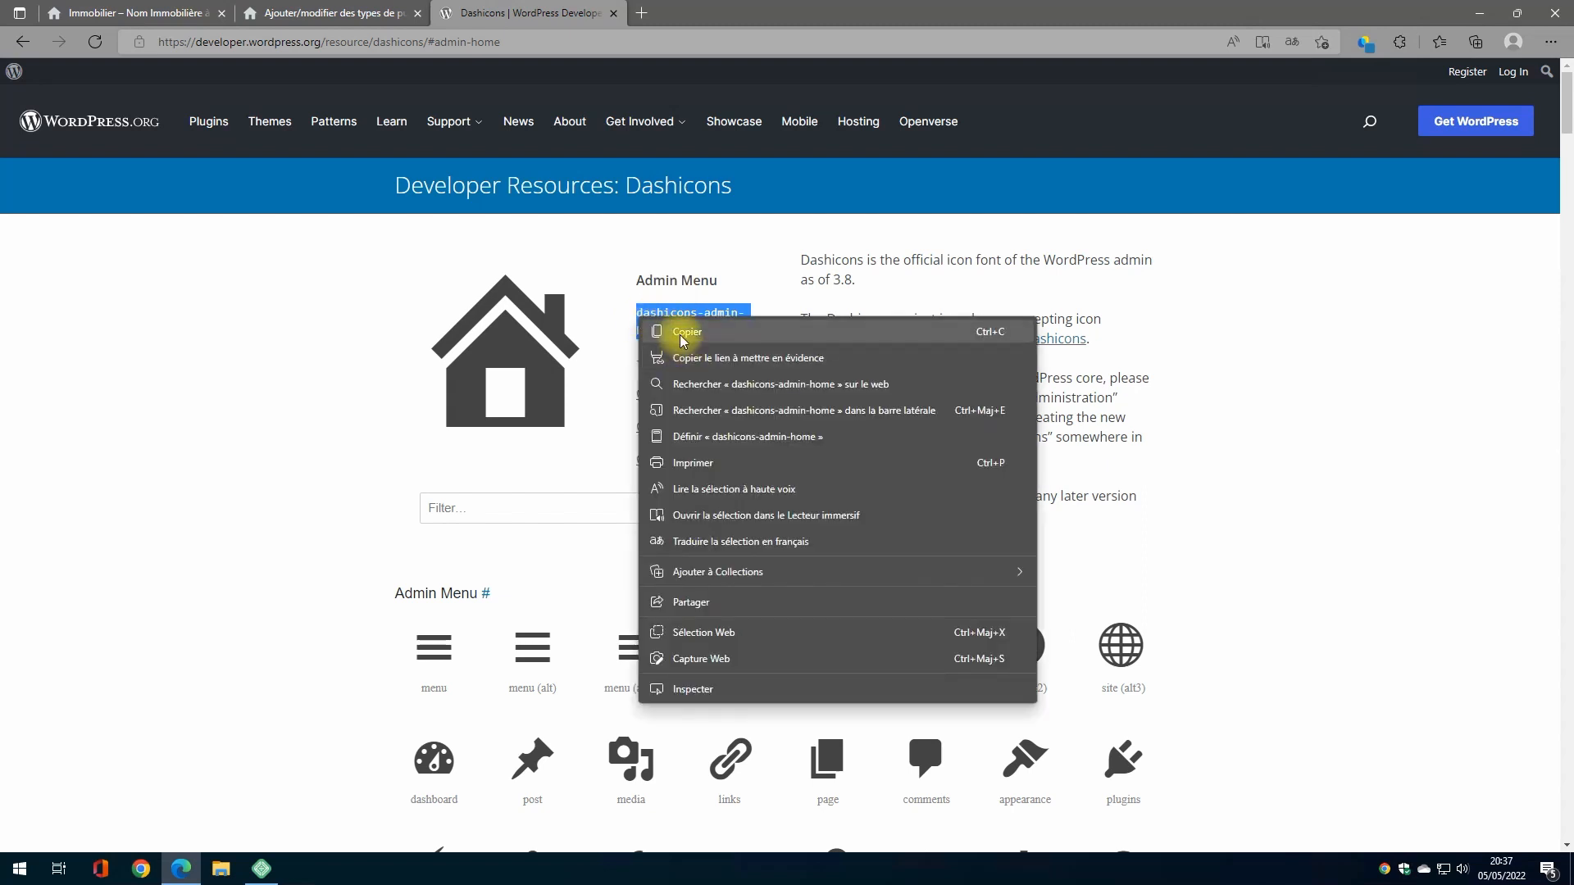
pyautogui.click(656, 323)
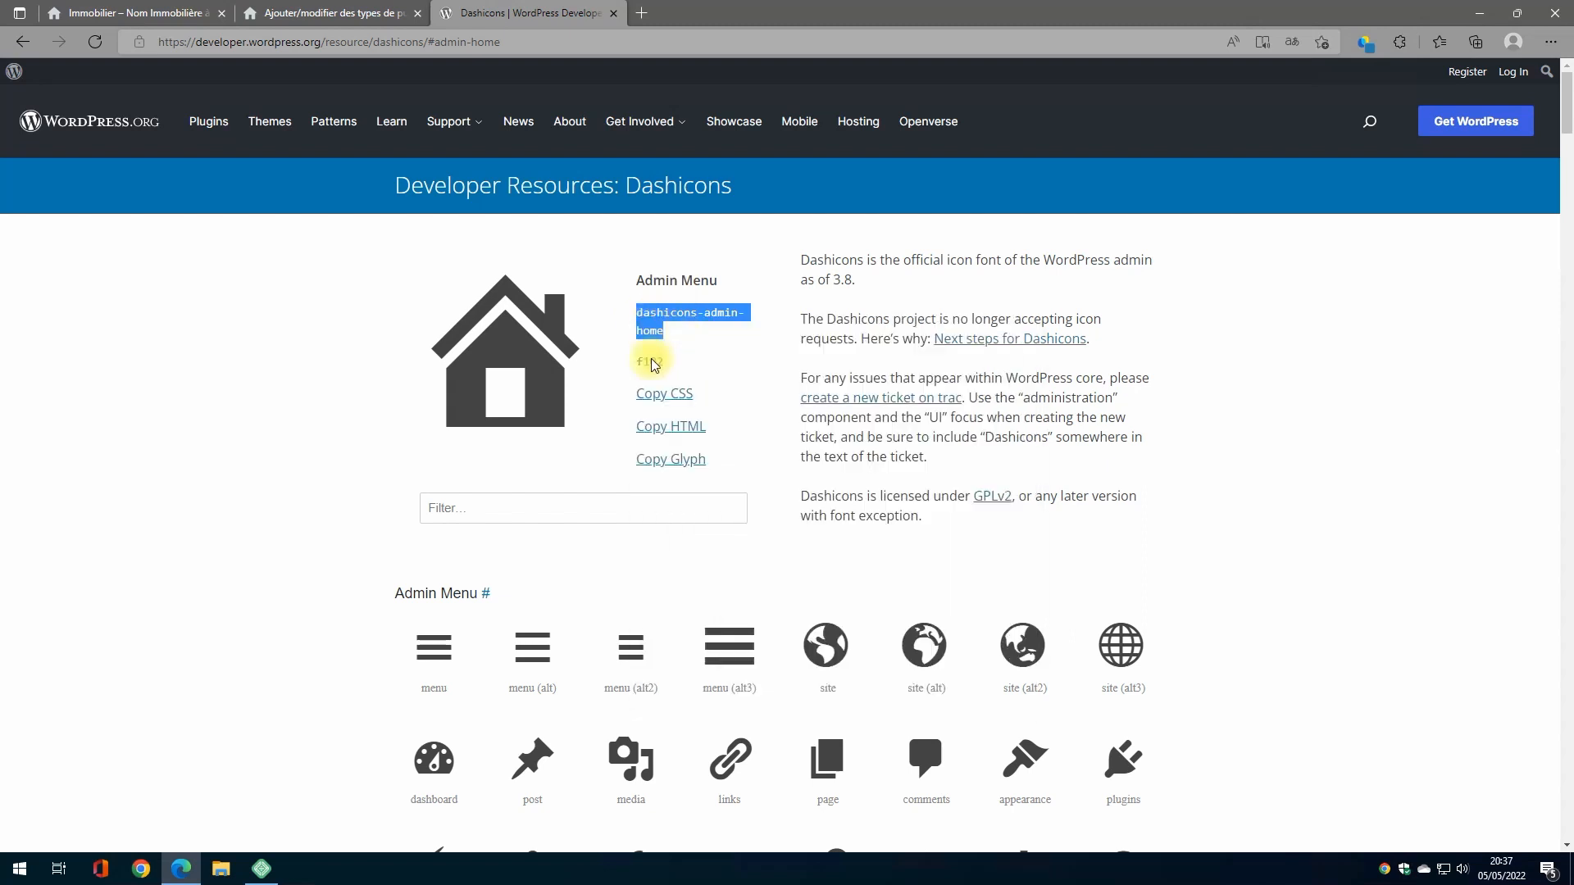
# Return to the post type settings and set Icône du menu to the copied class dashicons-admin-home
pyautogui.click(356, 19)
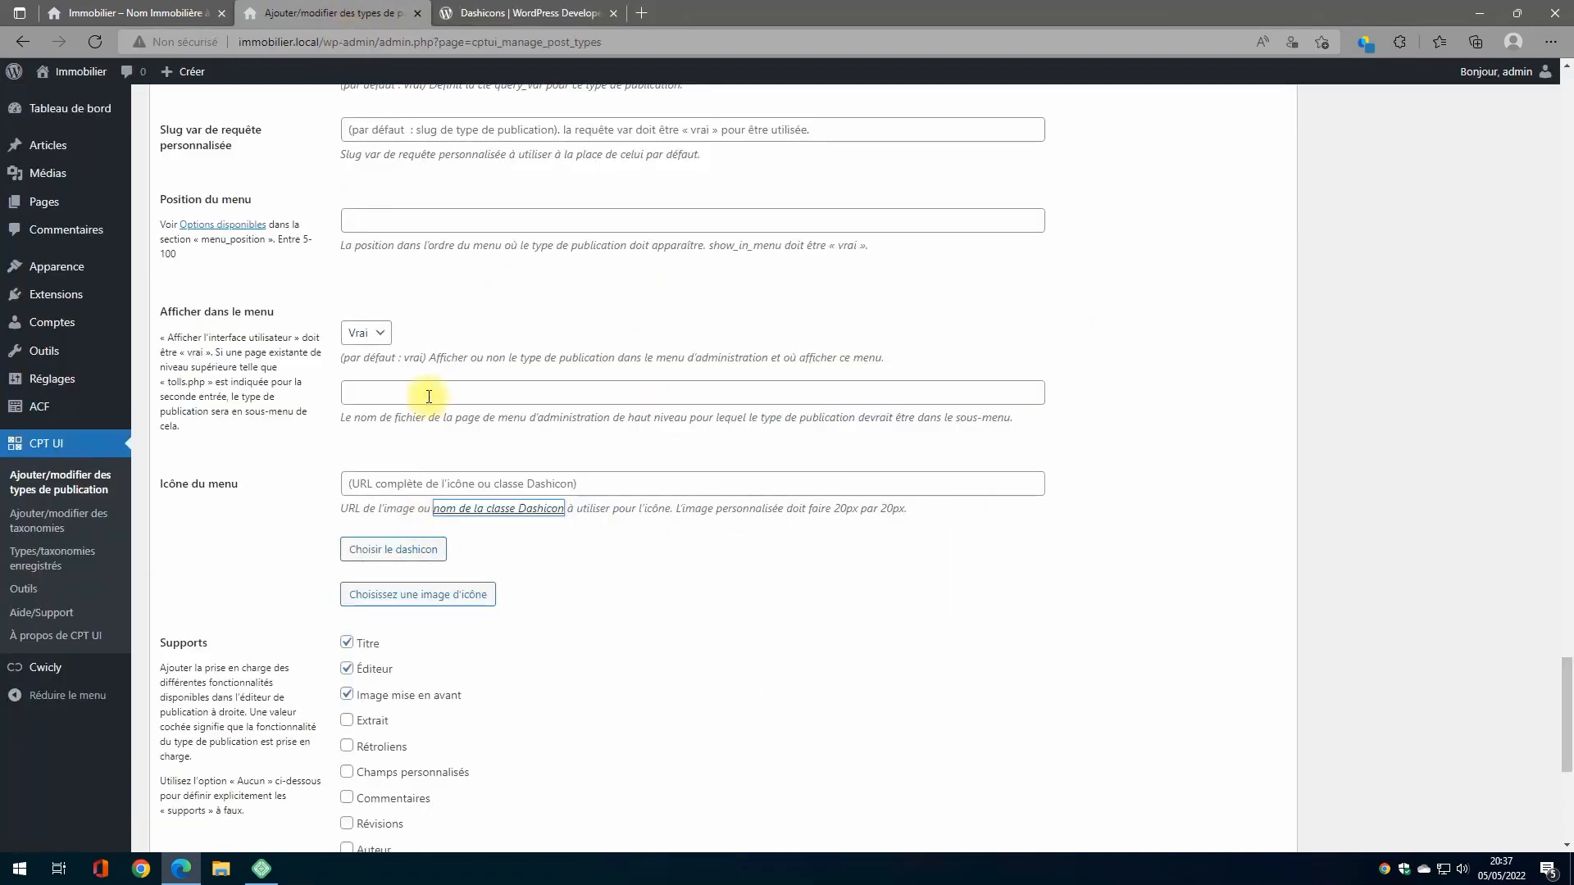
pyautogui.click(394, 482)
pyautogui.hotkey('ctrl', 'v')
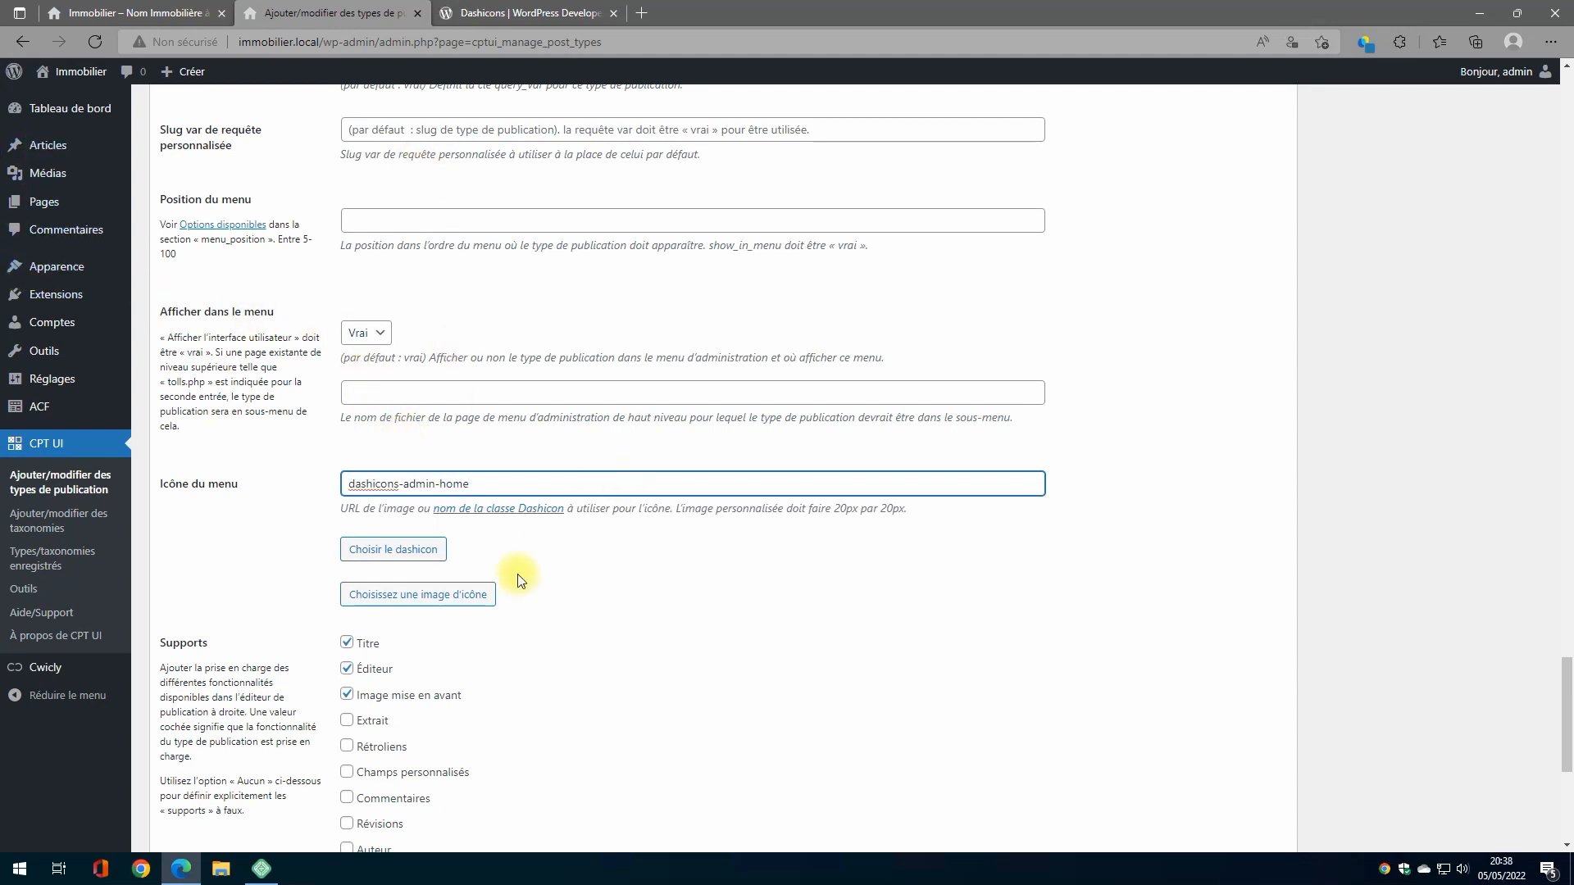
# Add the post type, keeping Titre, Éditeur and Image mise en avant as its supports
pyautogui.scroll(-3, 516, 656)
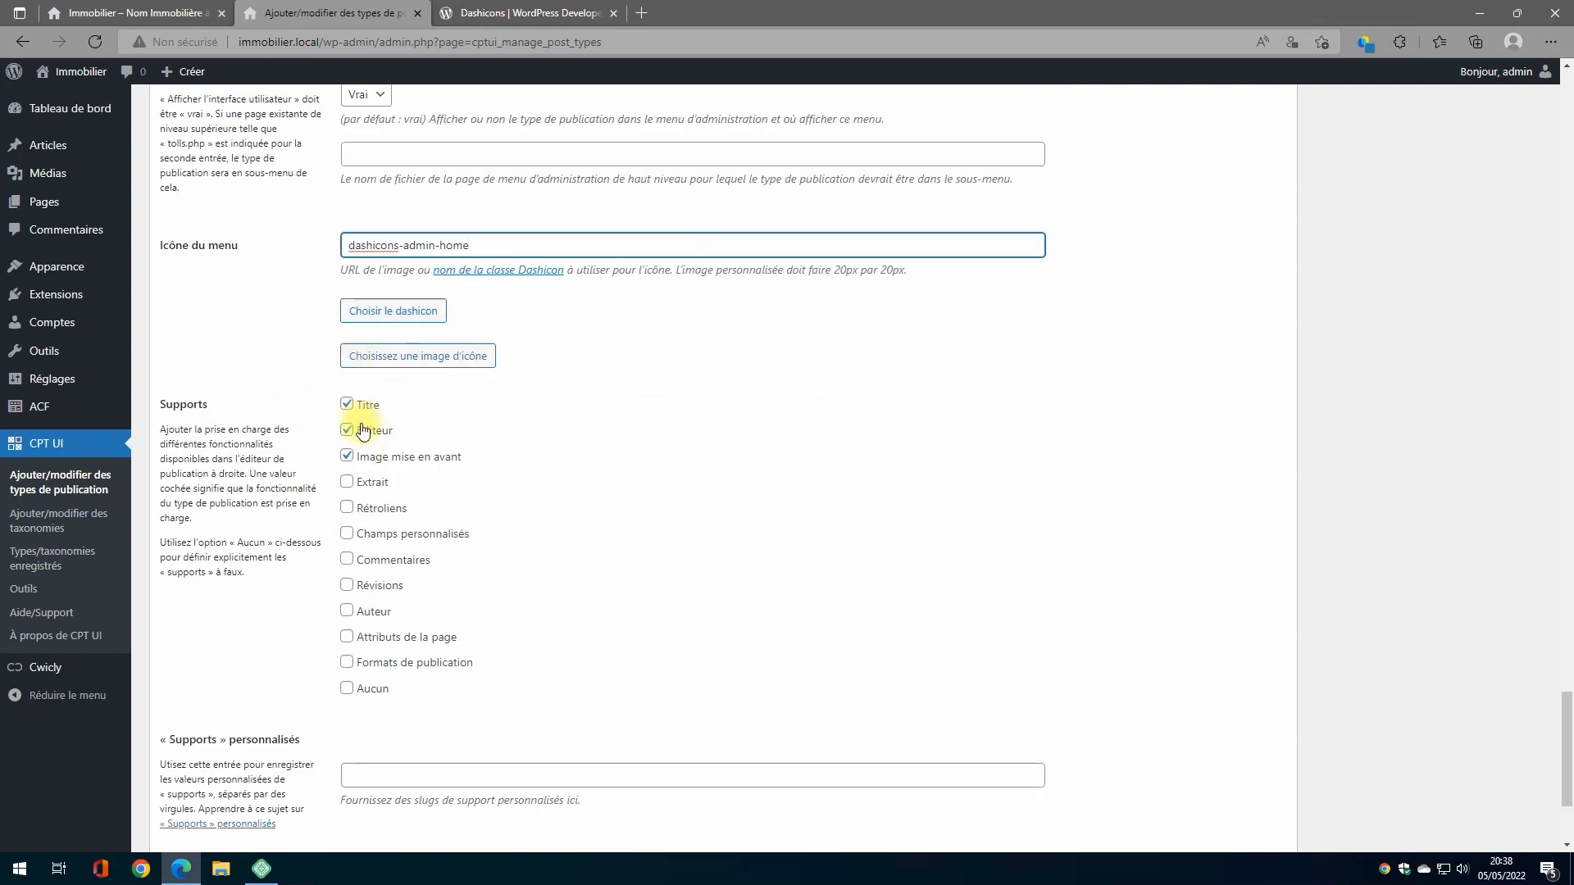
pyautogui.scroll(-3, 492, 442)
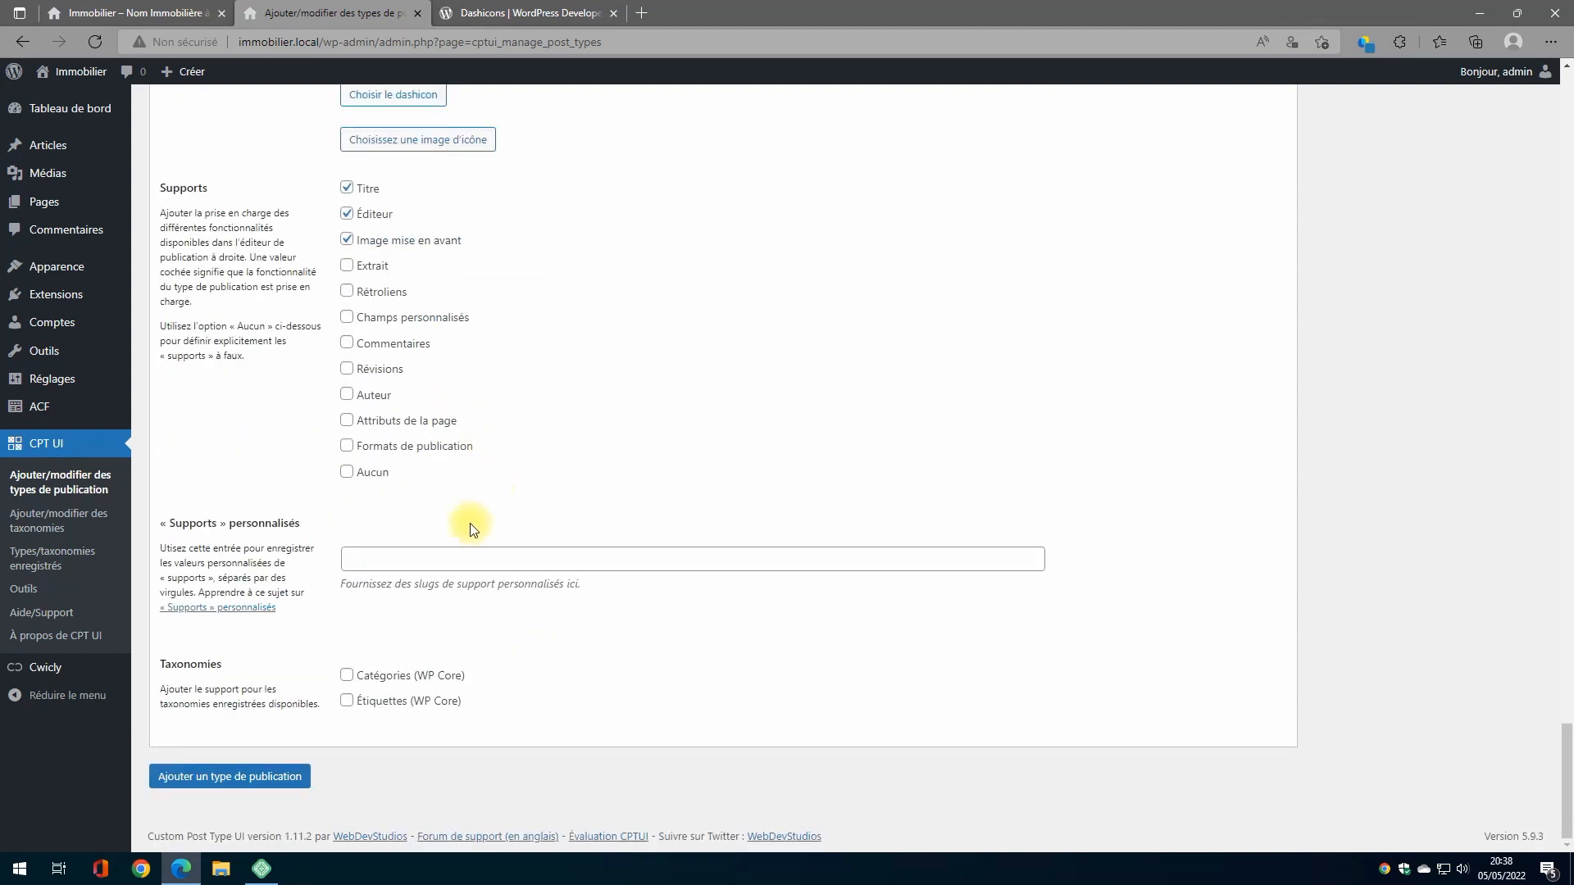
pyautogui.click(263, 779)
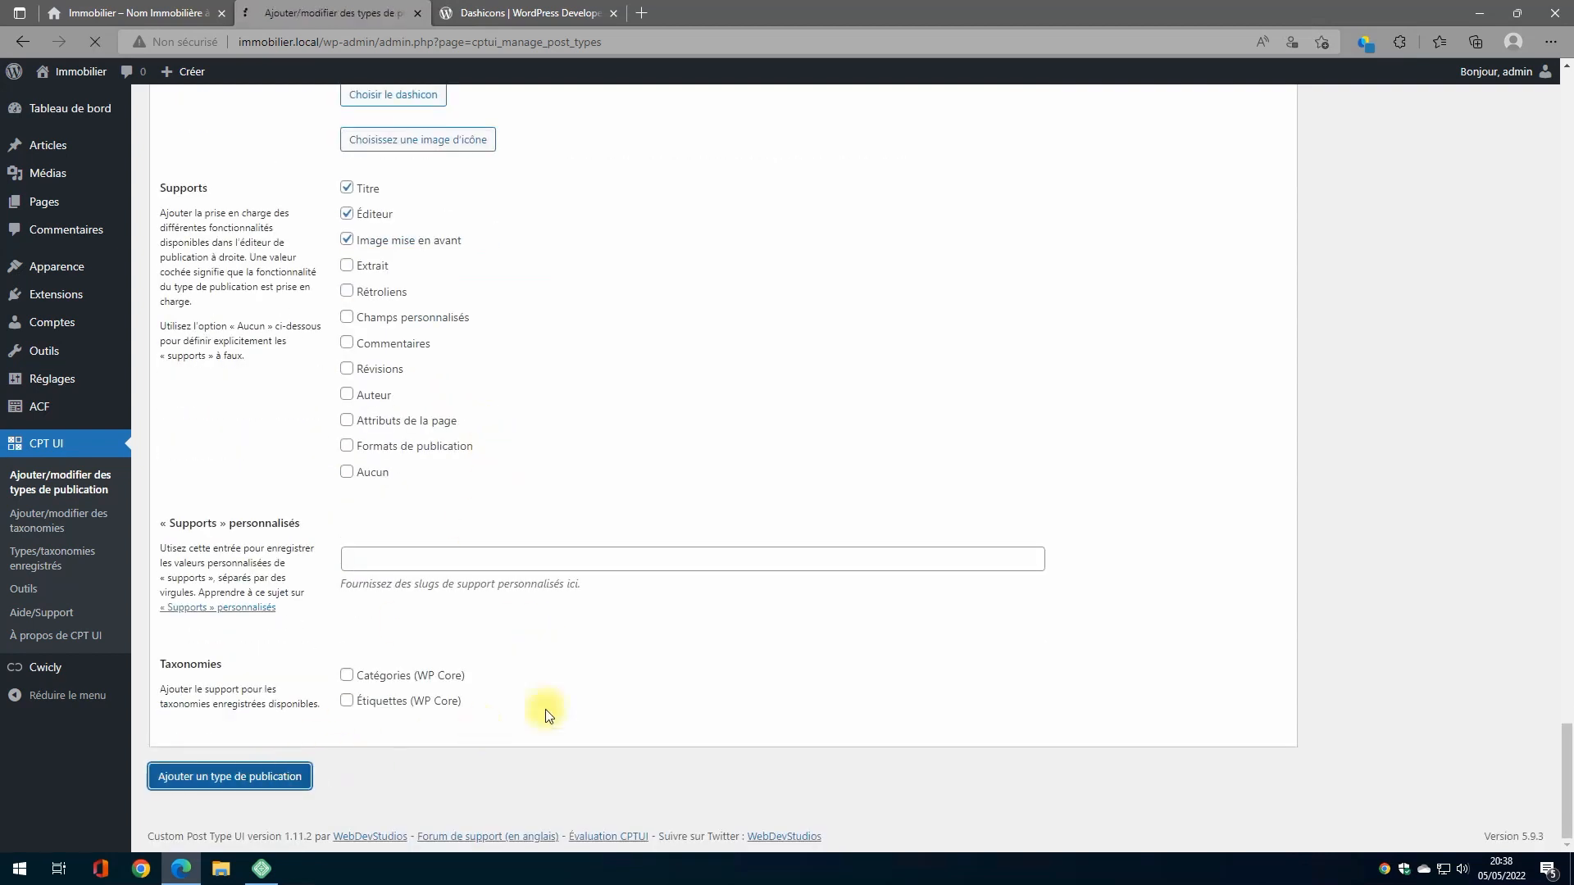
# Open the Immobiliers post type for editing and set its Nom du menu label to "Immobiliers"
pyautogui.moveTo(66, 258)
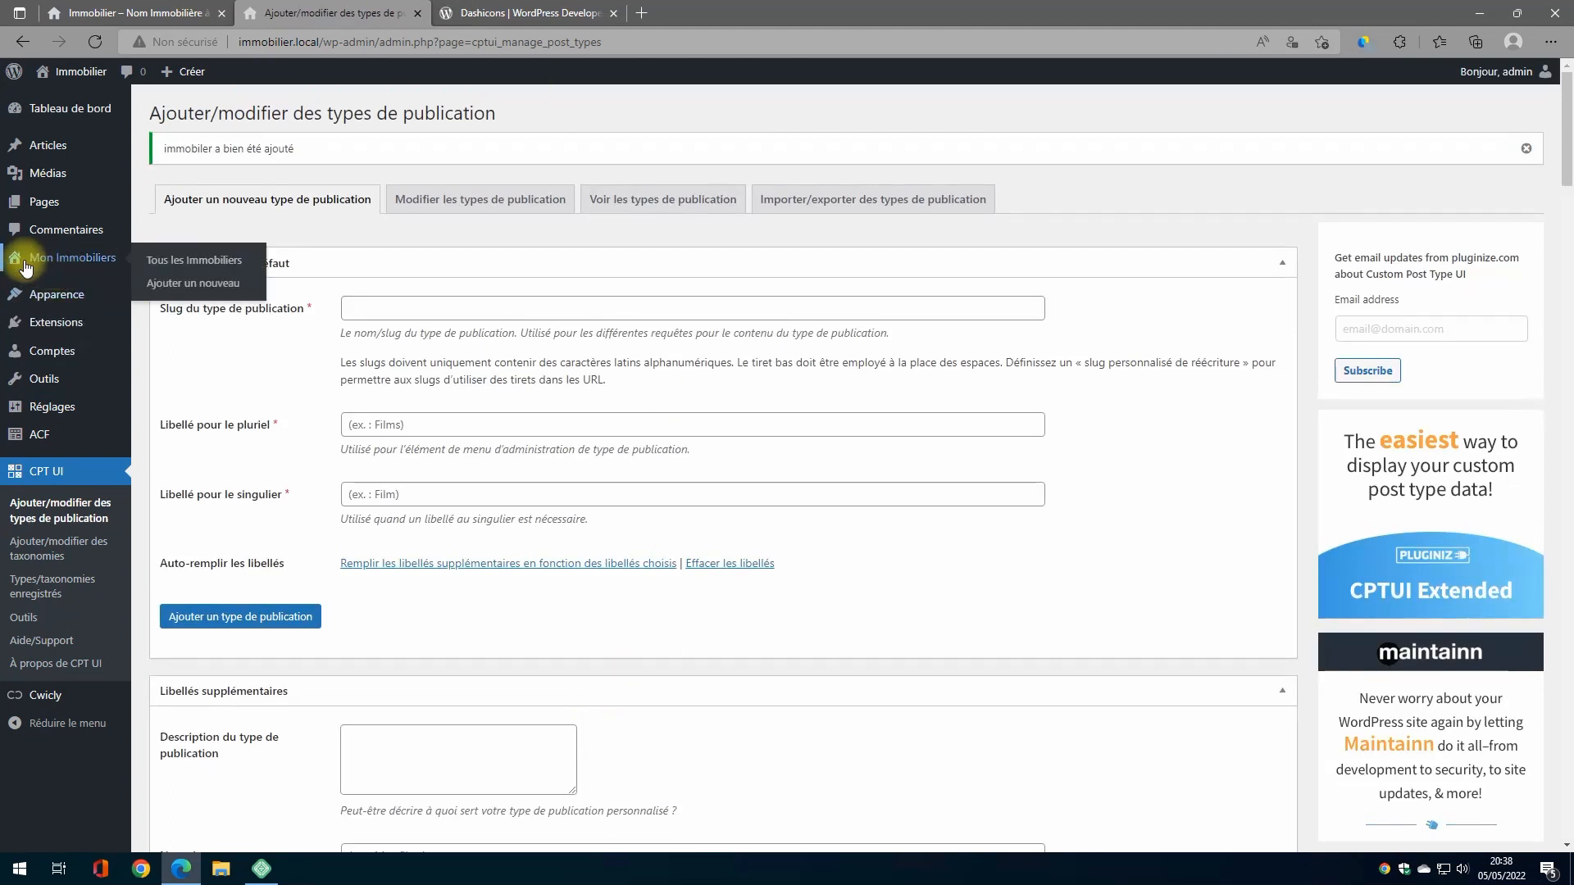
pyautogui.click(473, 203)
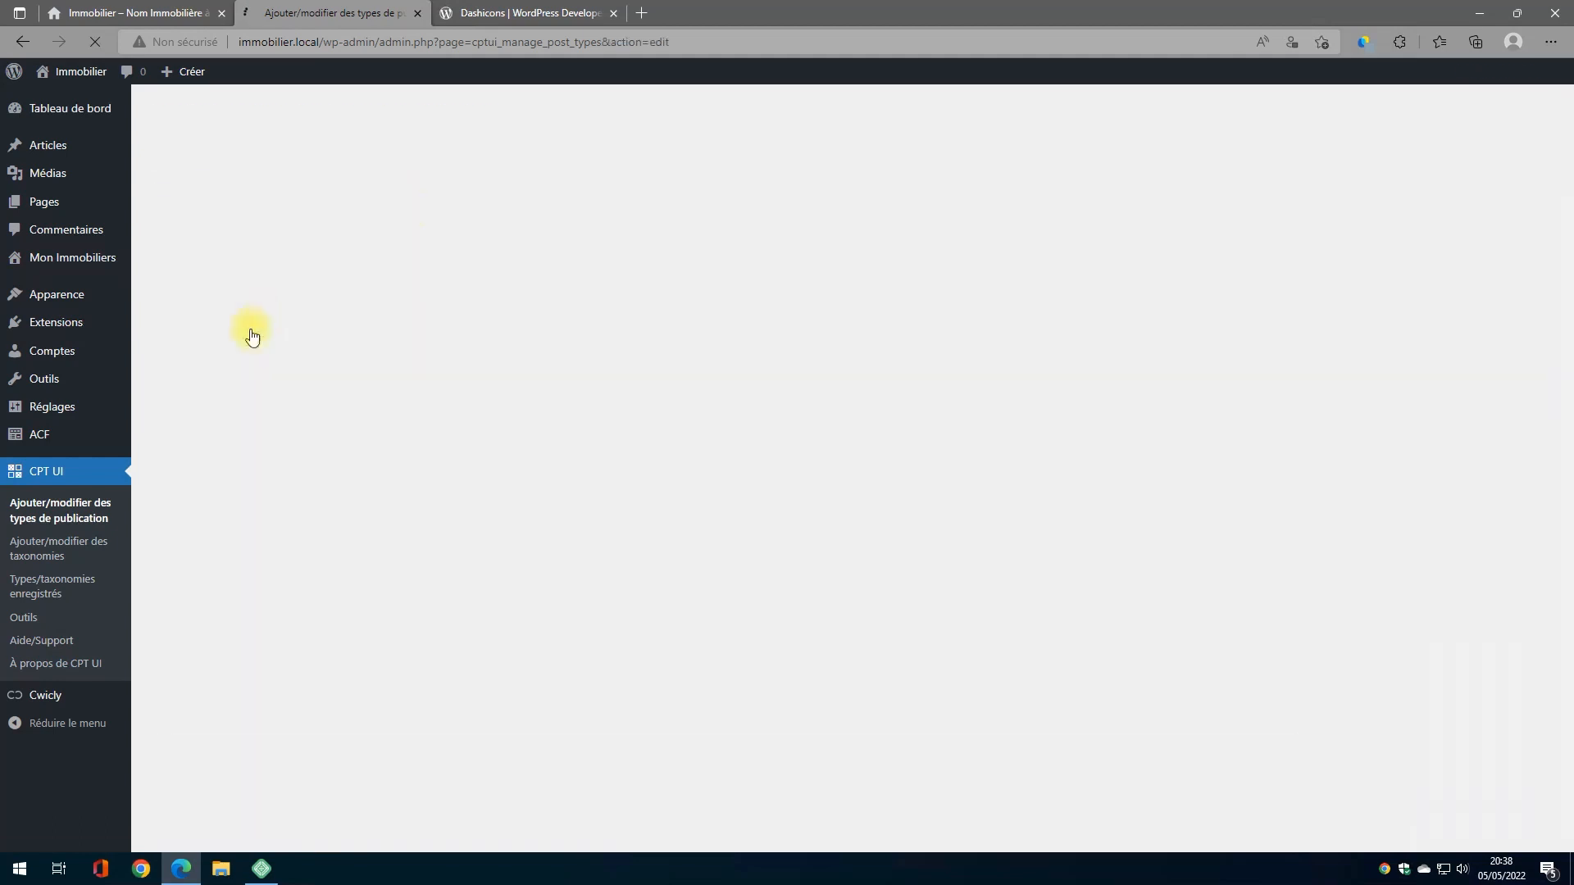
pyautogui.scroll(-3, 320, 361)
pyautogui.scroll(-4, 321, 361)
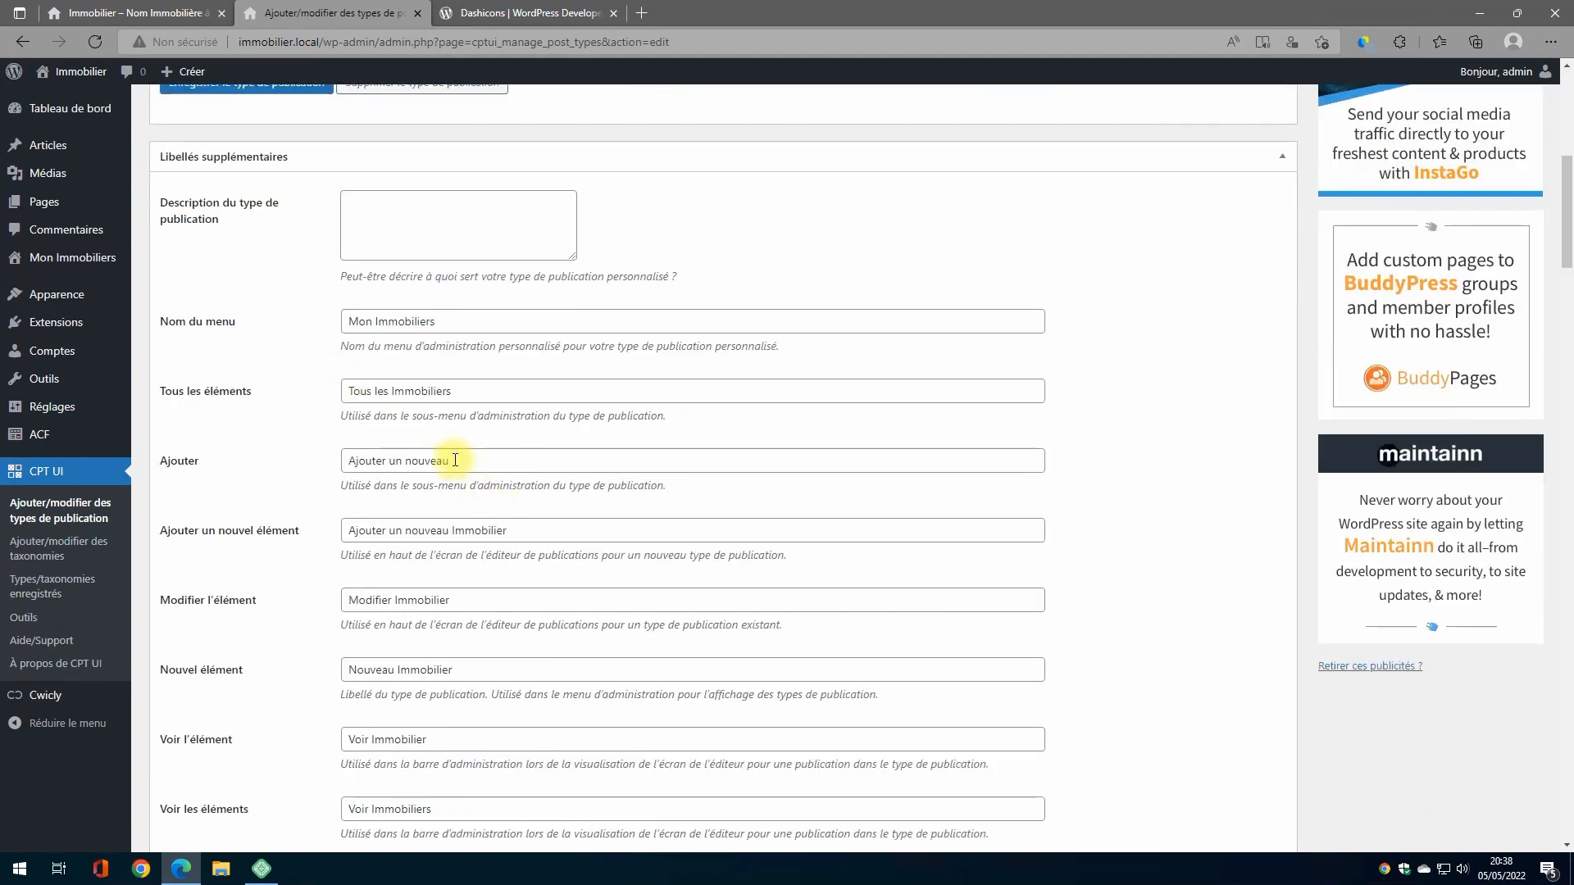
pyautogui.click(373, 322)
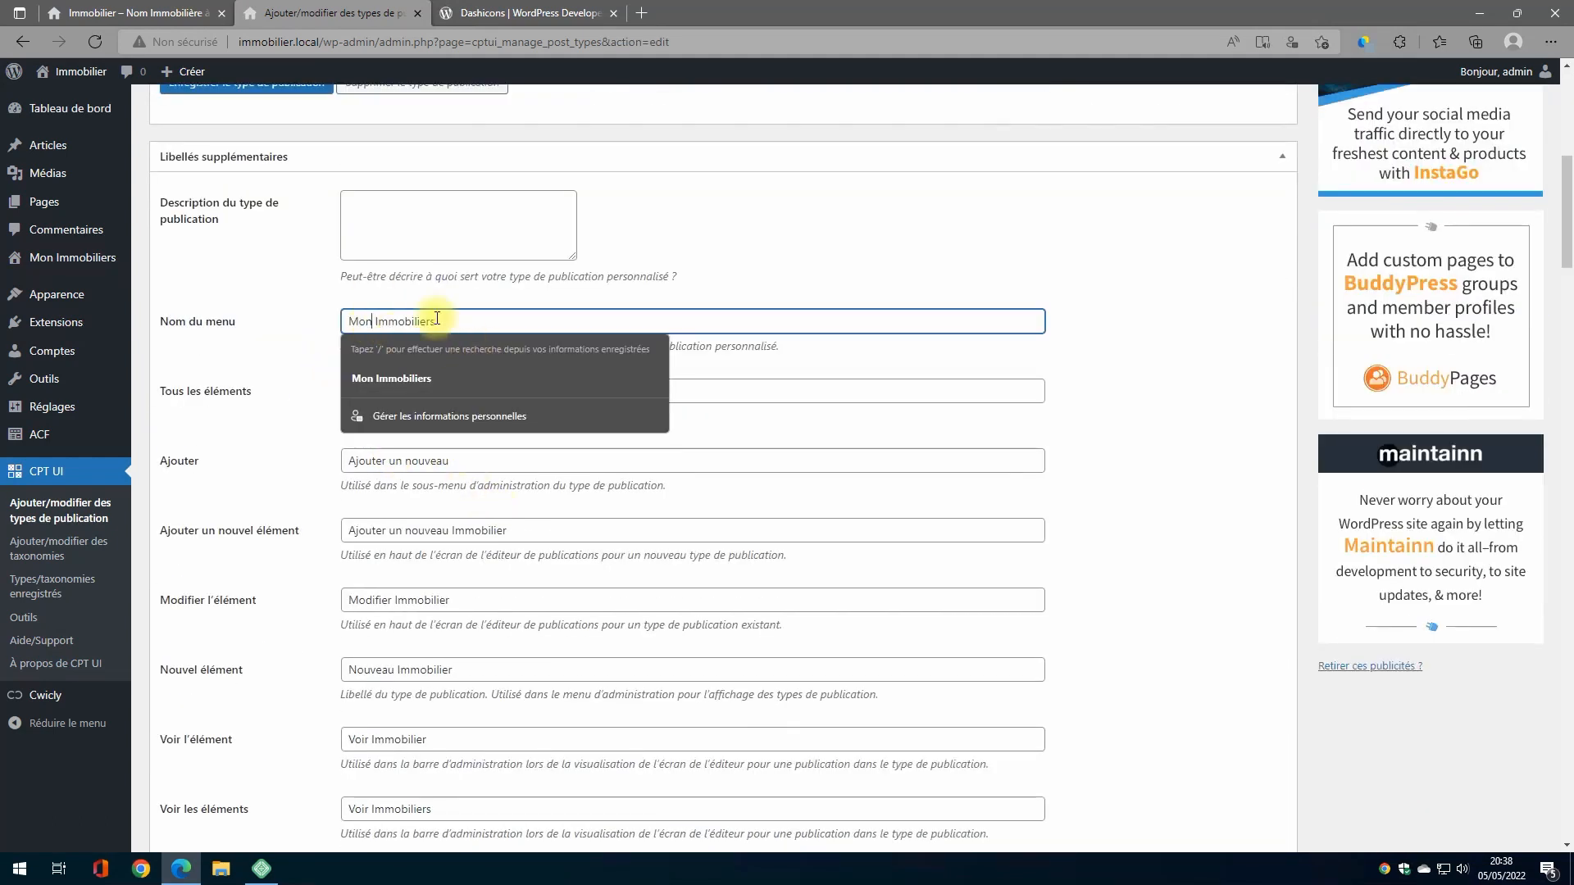
pyautogui.hotkey('shift', 'Home')
pyautogui.press('BackSpace')
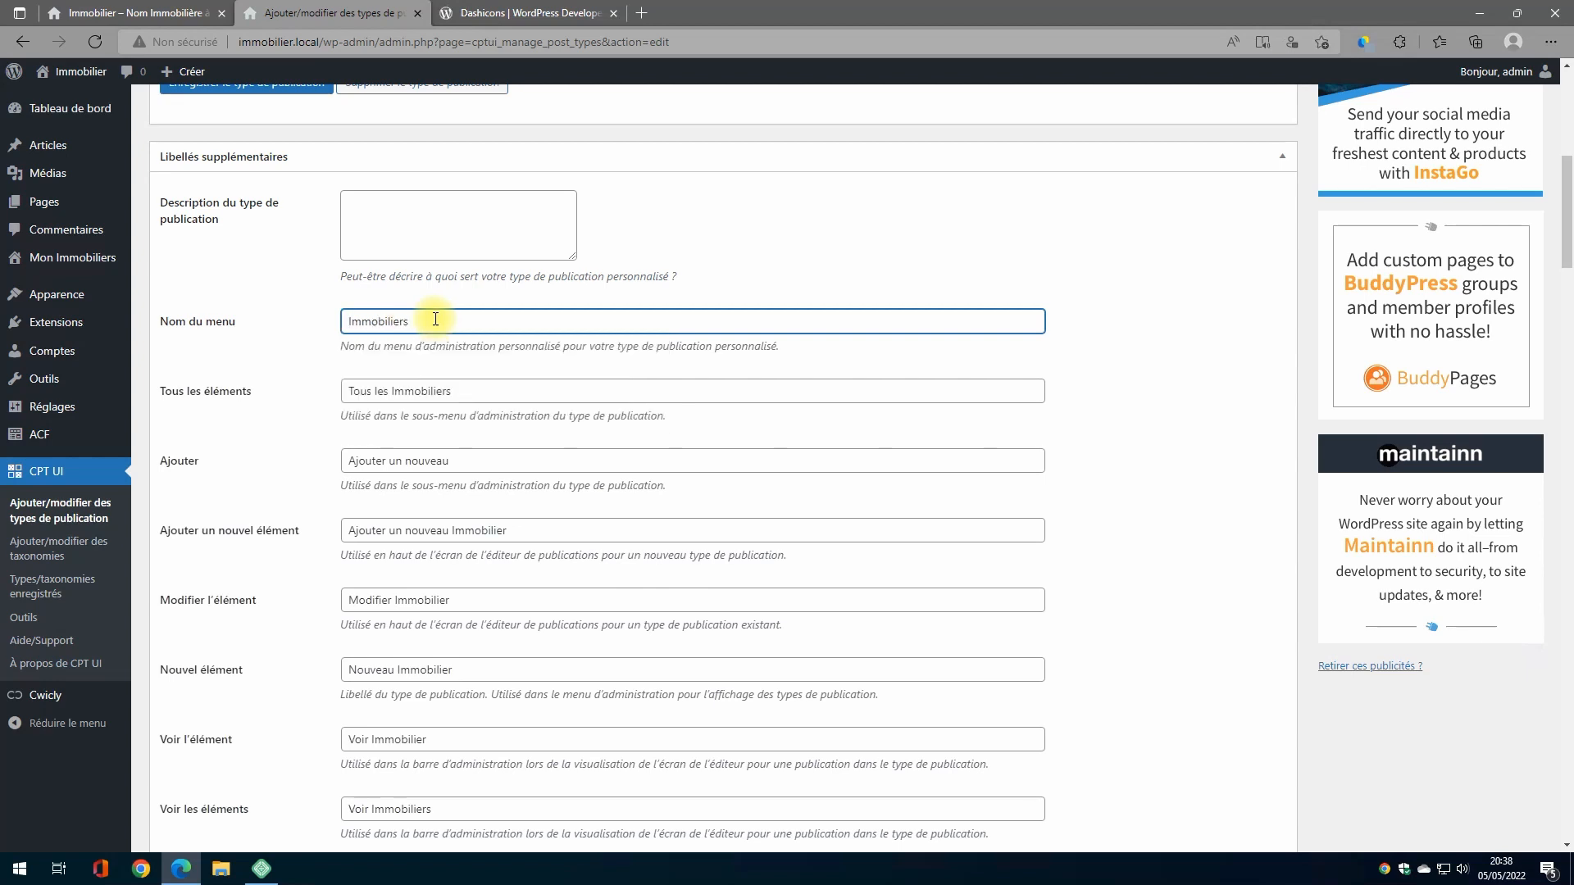
# Set the post type's Tous les éléments label to "Tous les biens"
pyautogui.moveTo(74, 257)
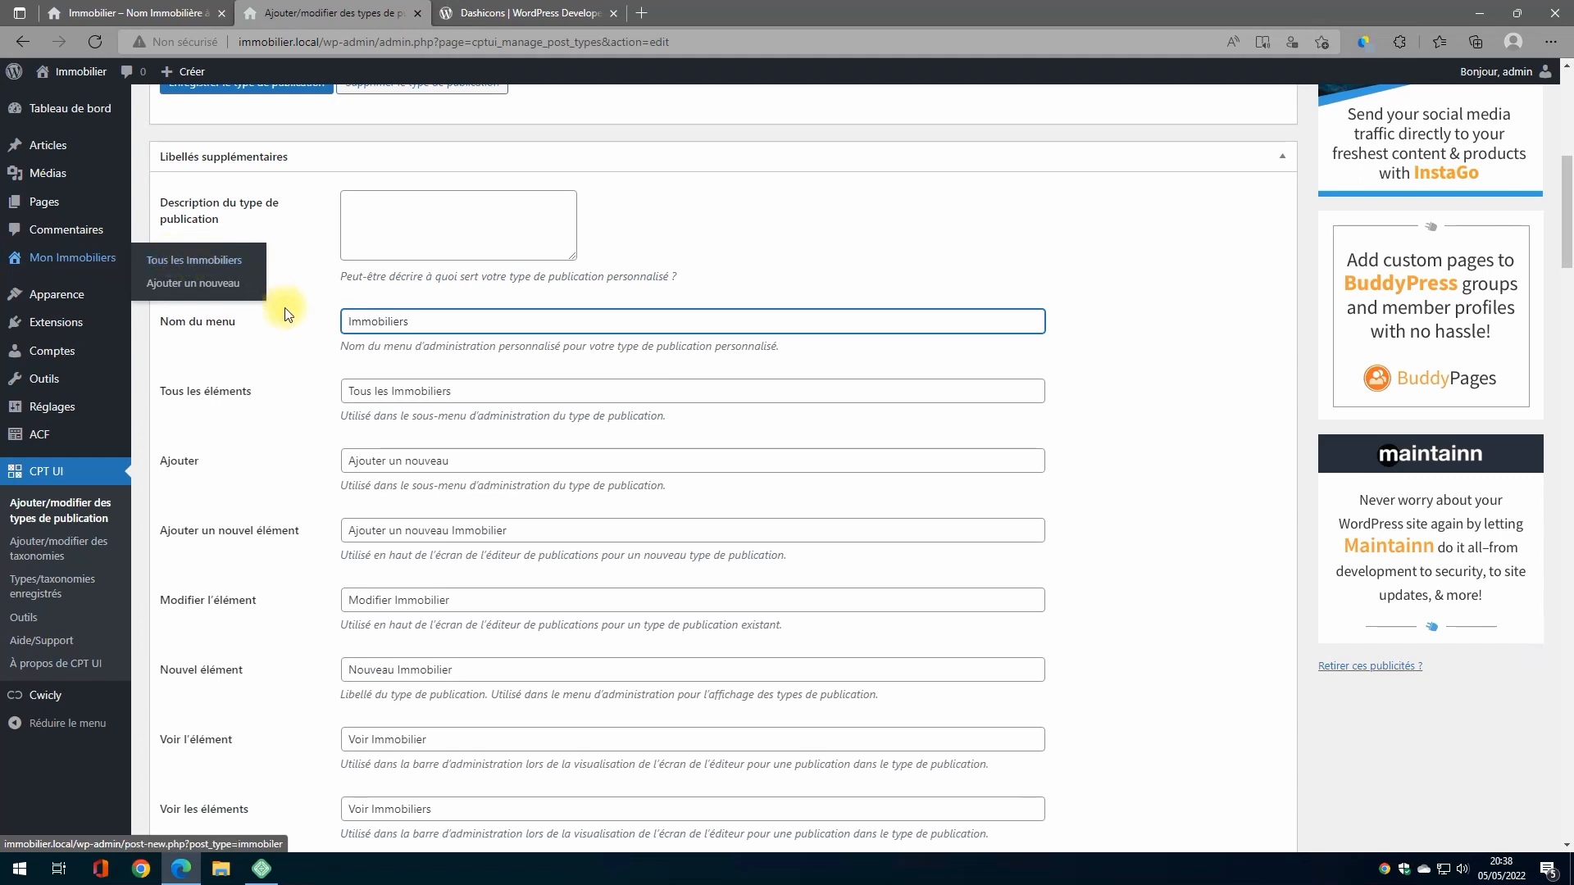
pyautogui.click(386, 390)
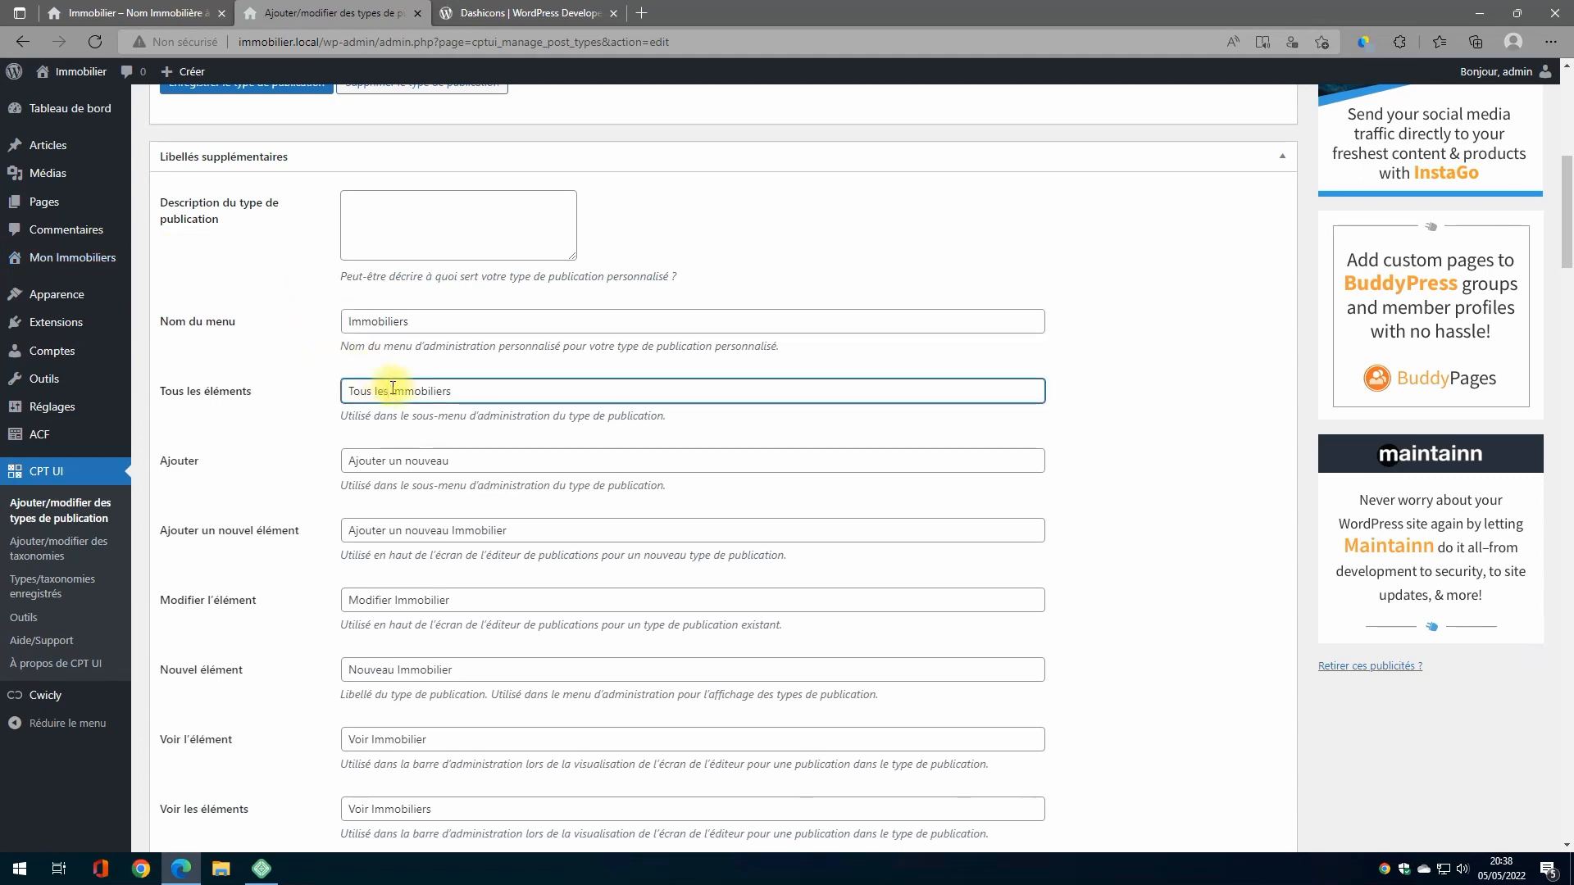
pyautogui.doubleClick(393, 390)
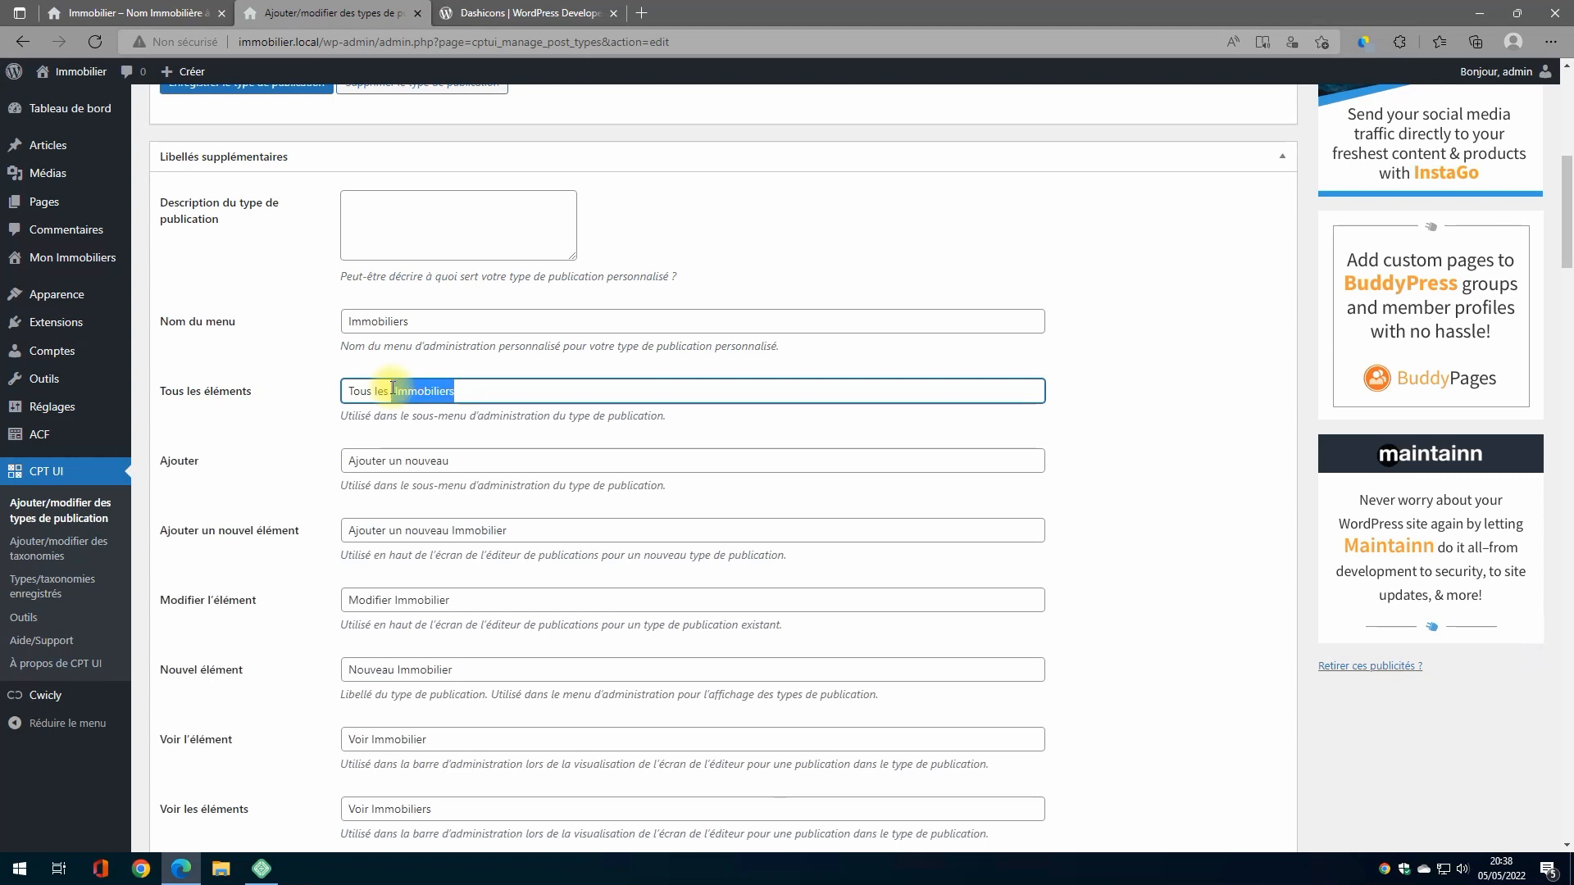
pyautogui.press('BackSpace')
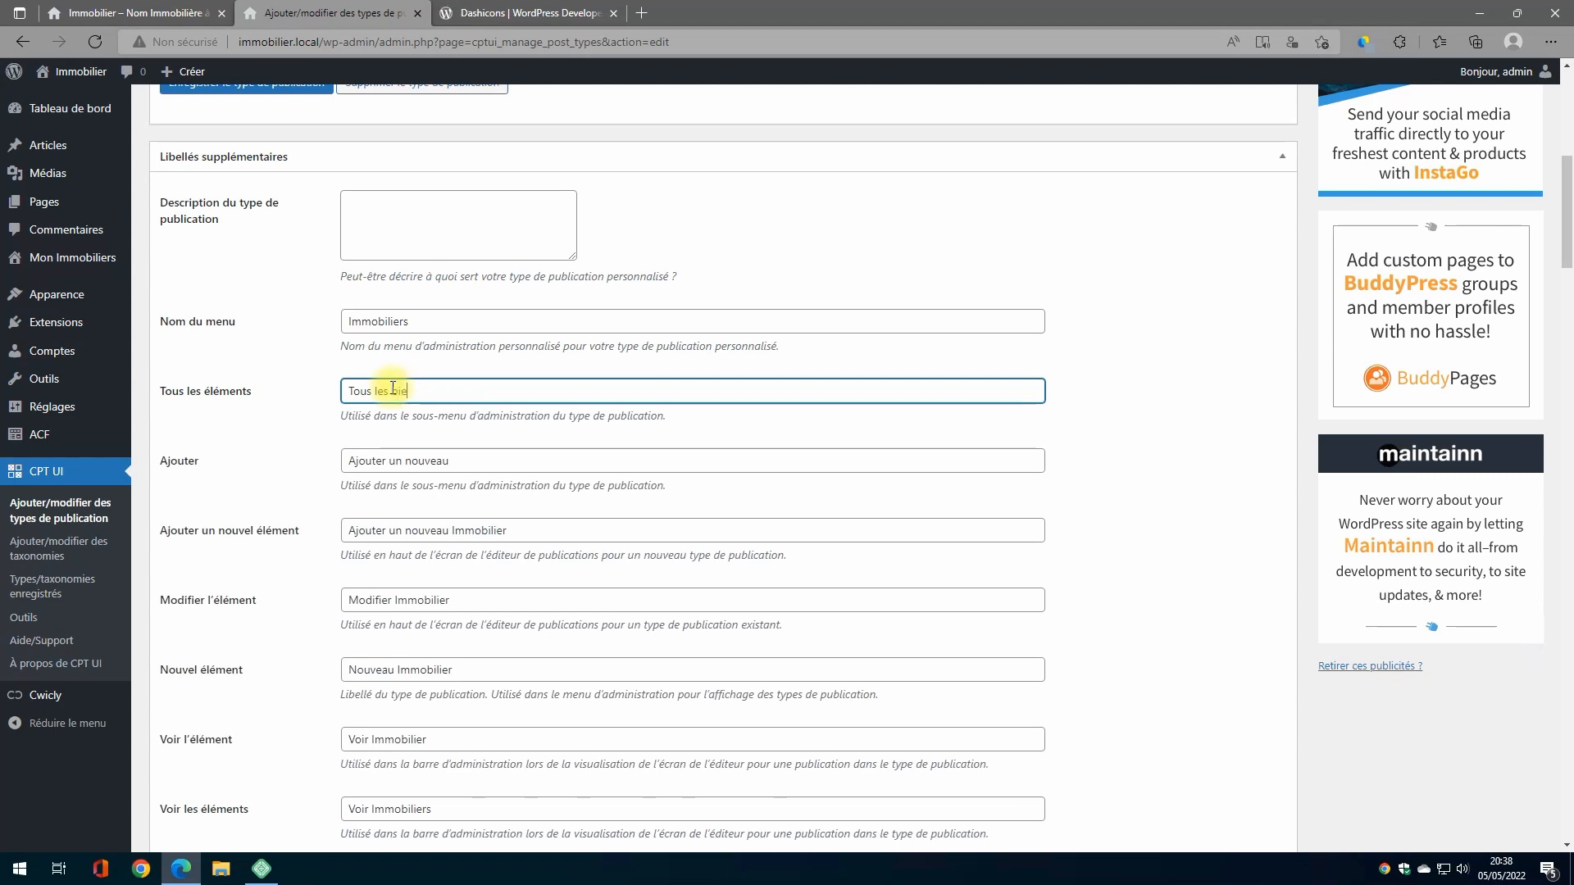
# Set the post type's Ajouter label to "Ajouter un bien"
pyautogui.click(423, 462)
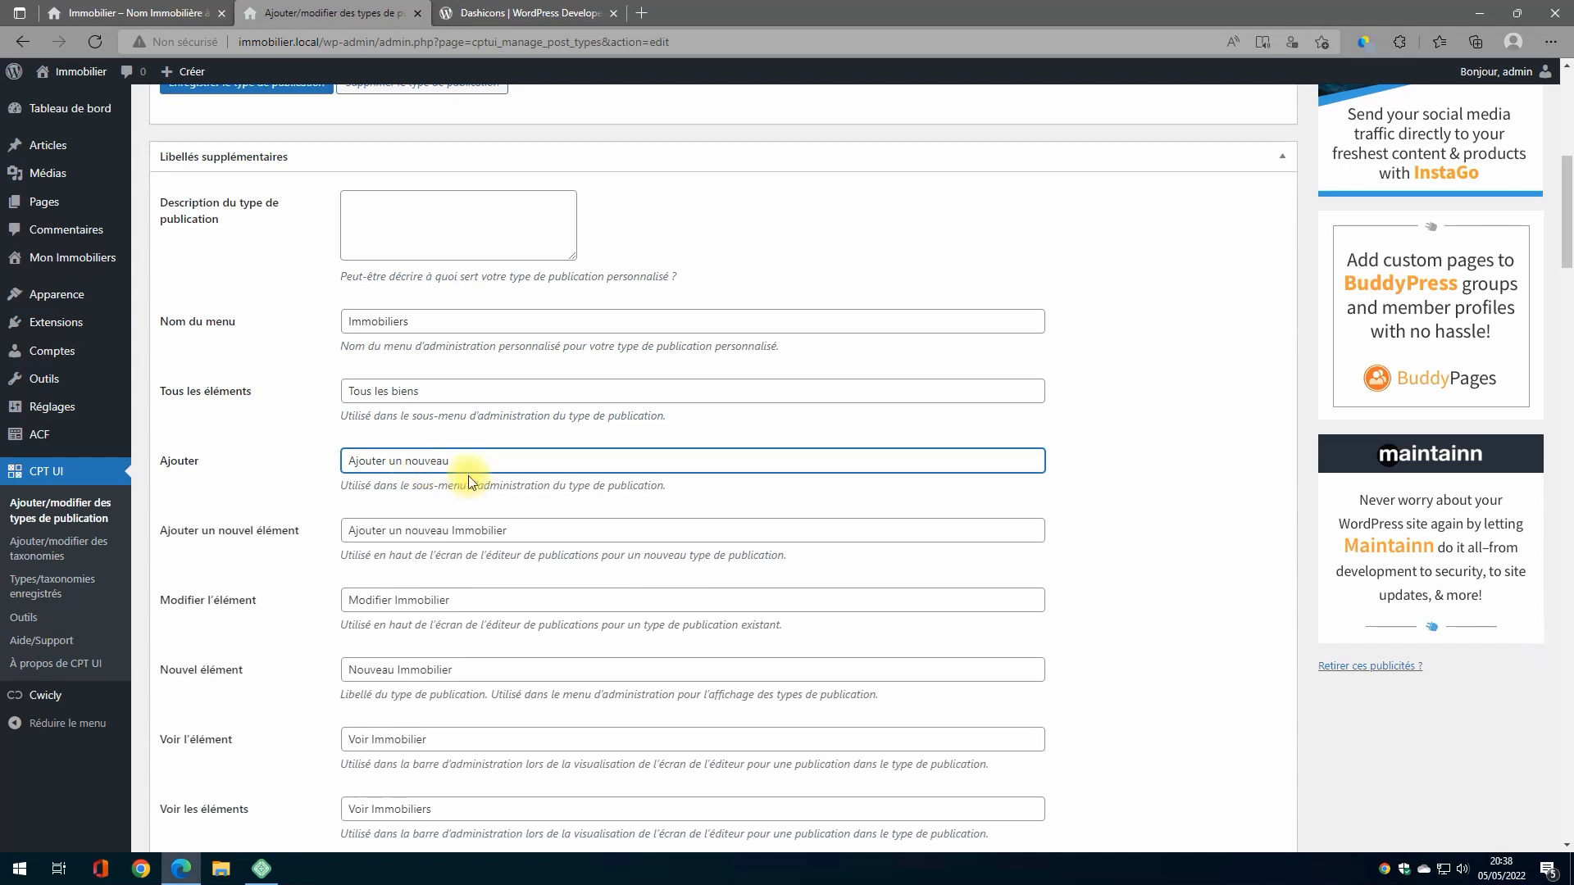
pyautogui.doubleClick(447, 459)
pyautogui.write('b')
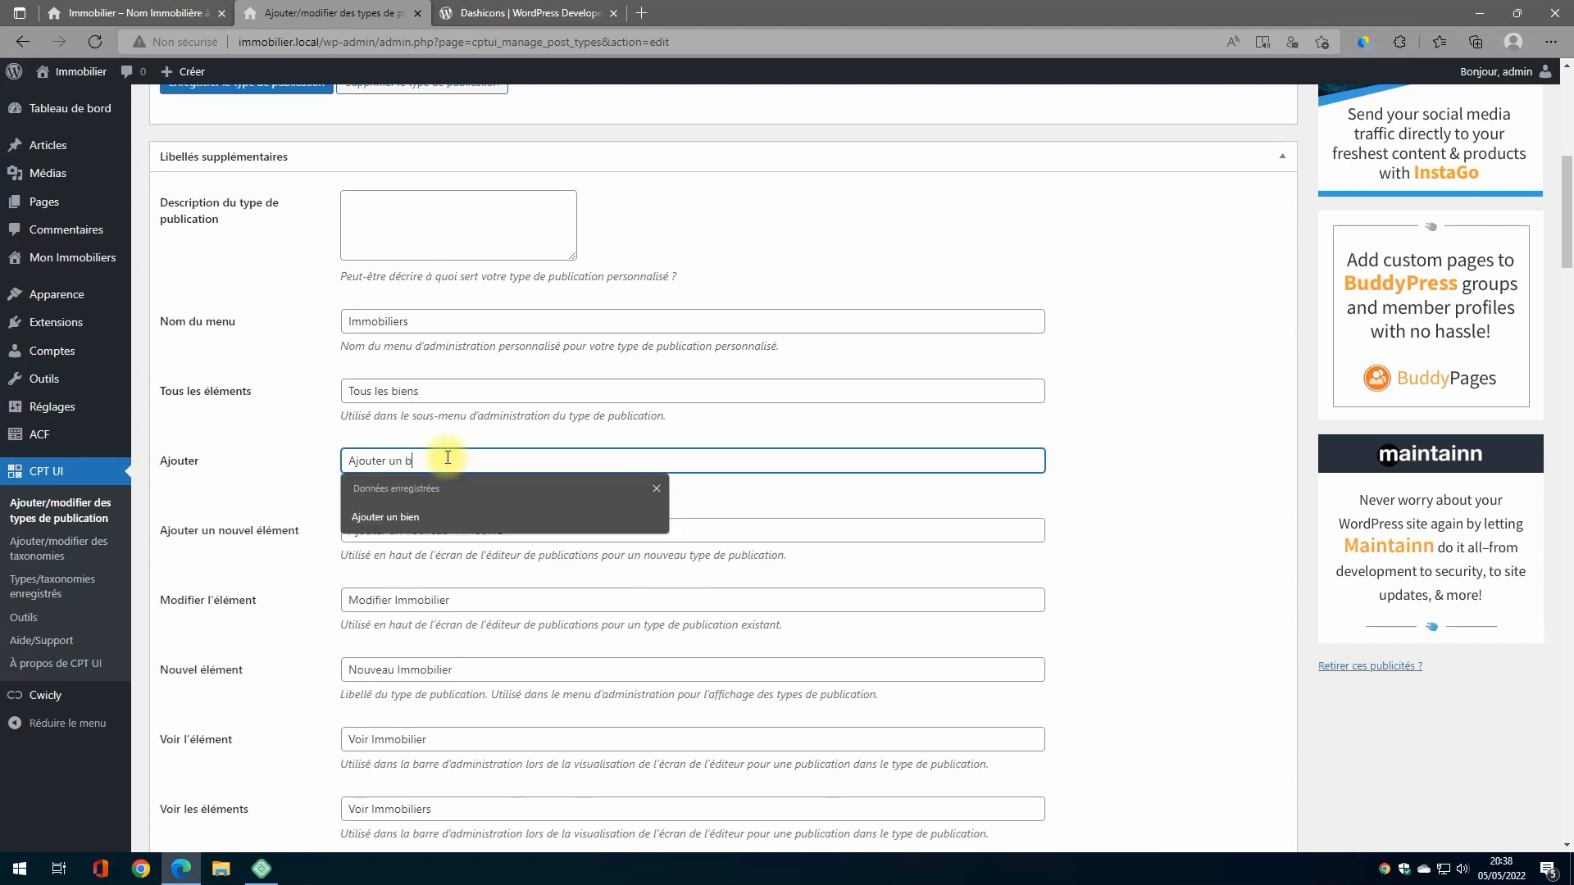
pyautogui.write('ien')
# Save the edited Immobiliers post type
pyautogui.scroll(-15, 508, 449)
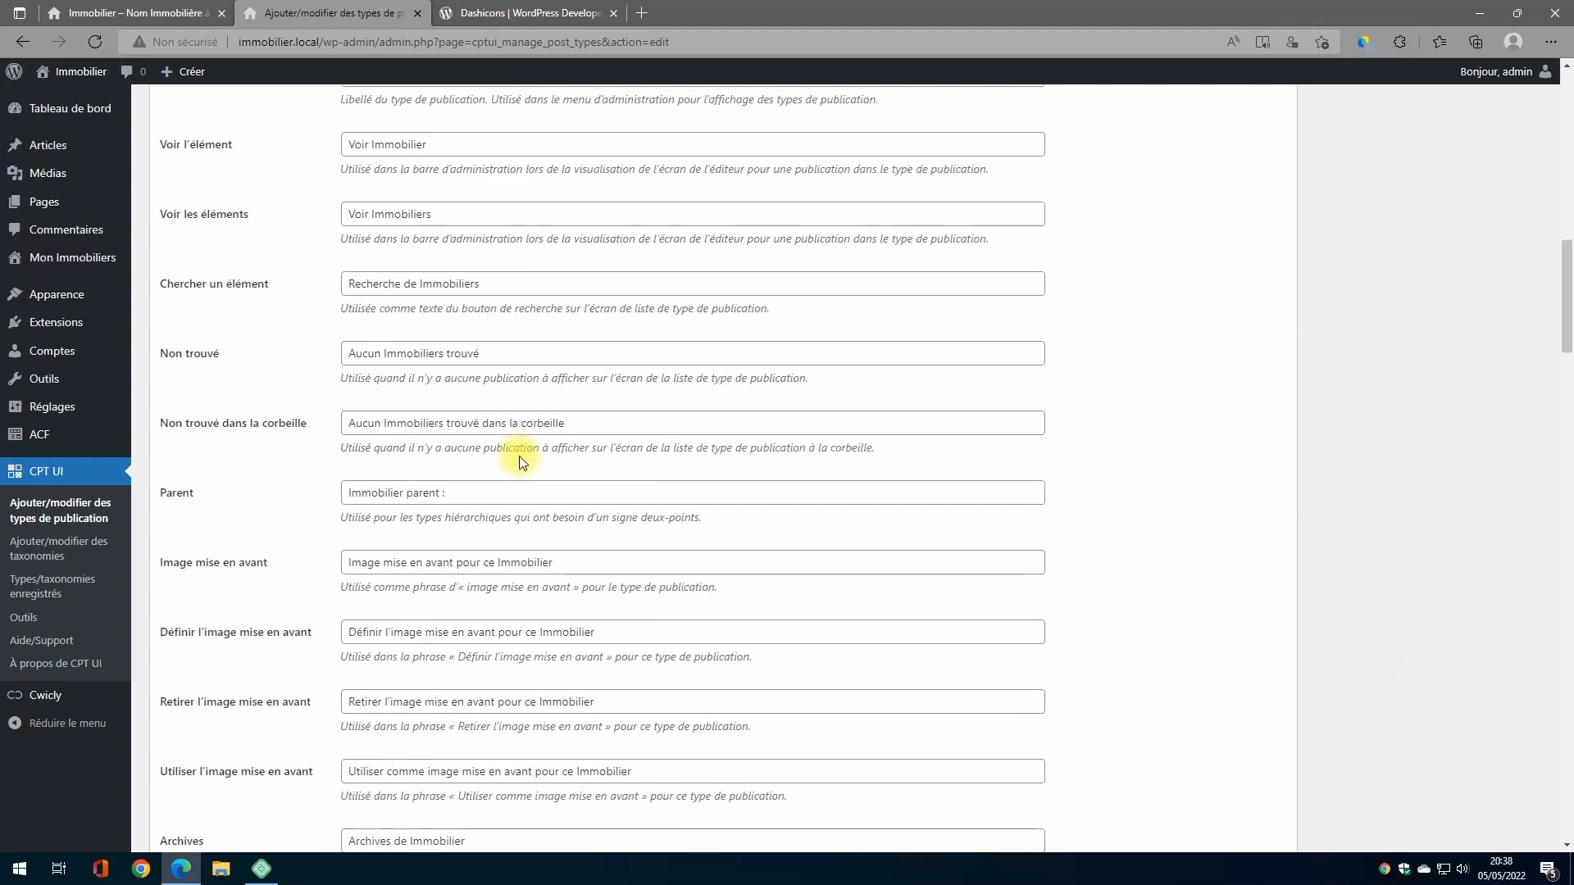
pyautogui.scroll(-20, 476, 523)
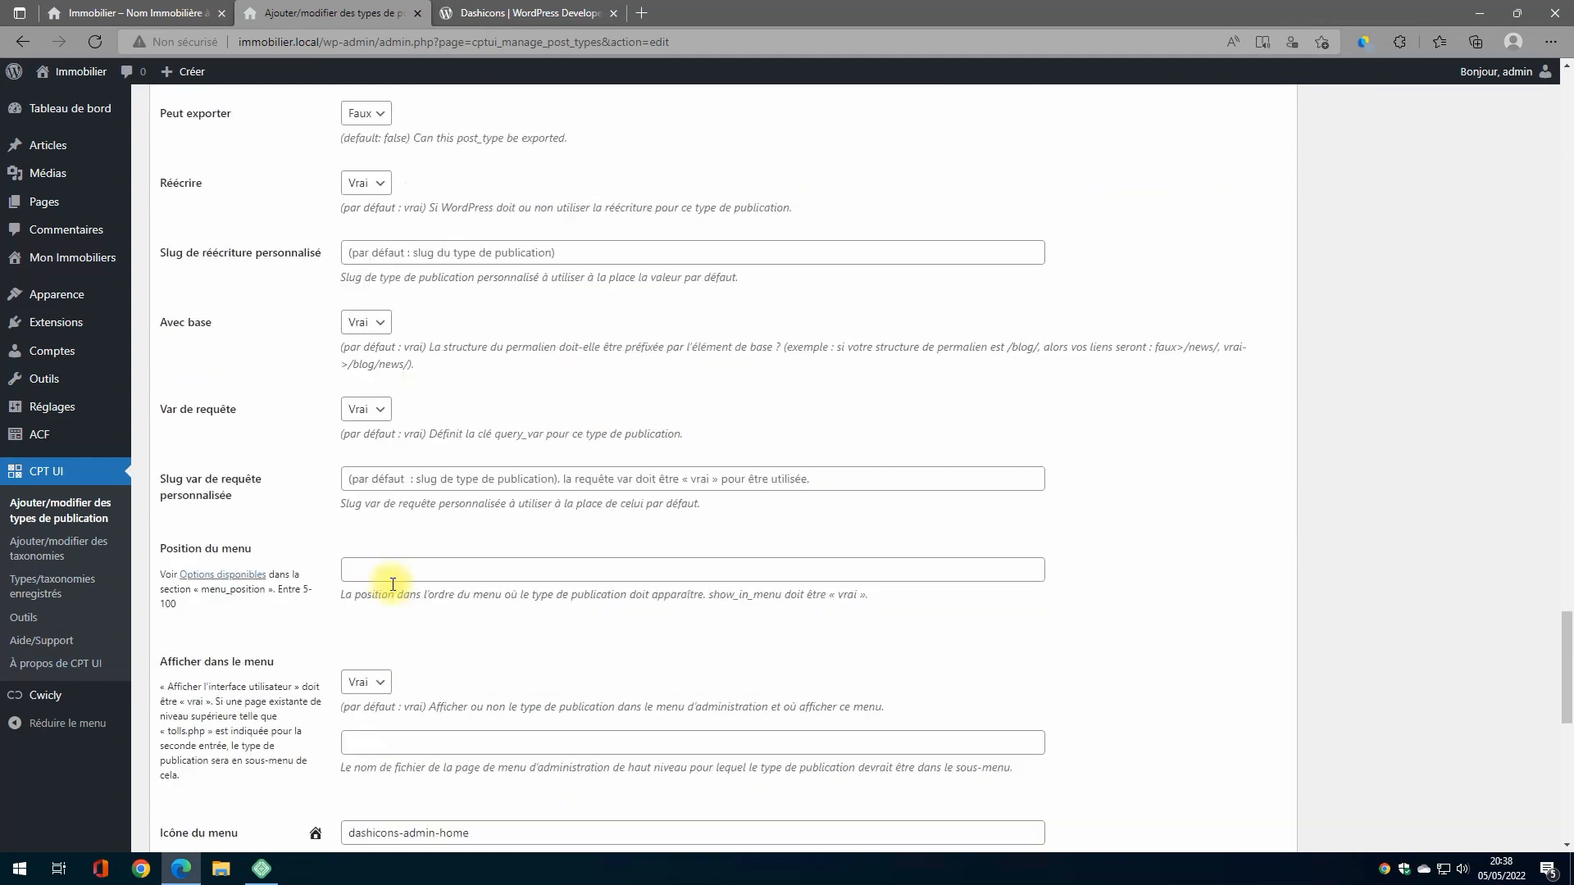
pyautogui.scroll(2, 360, 704)
pyautogui.scroll(-2, 328, 762)
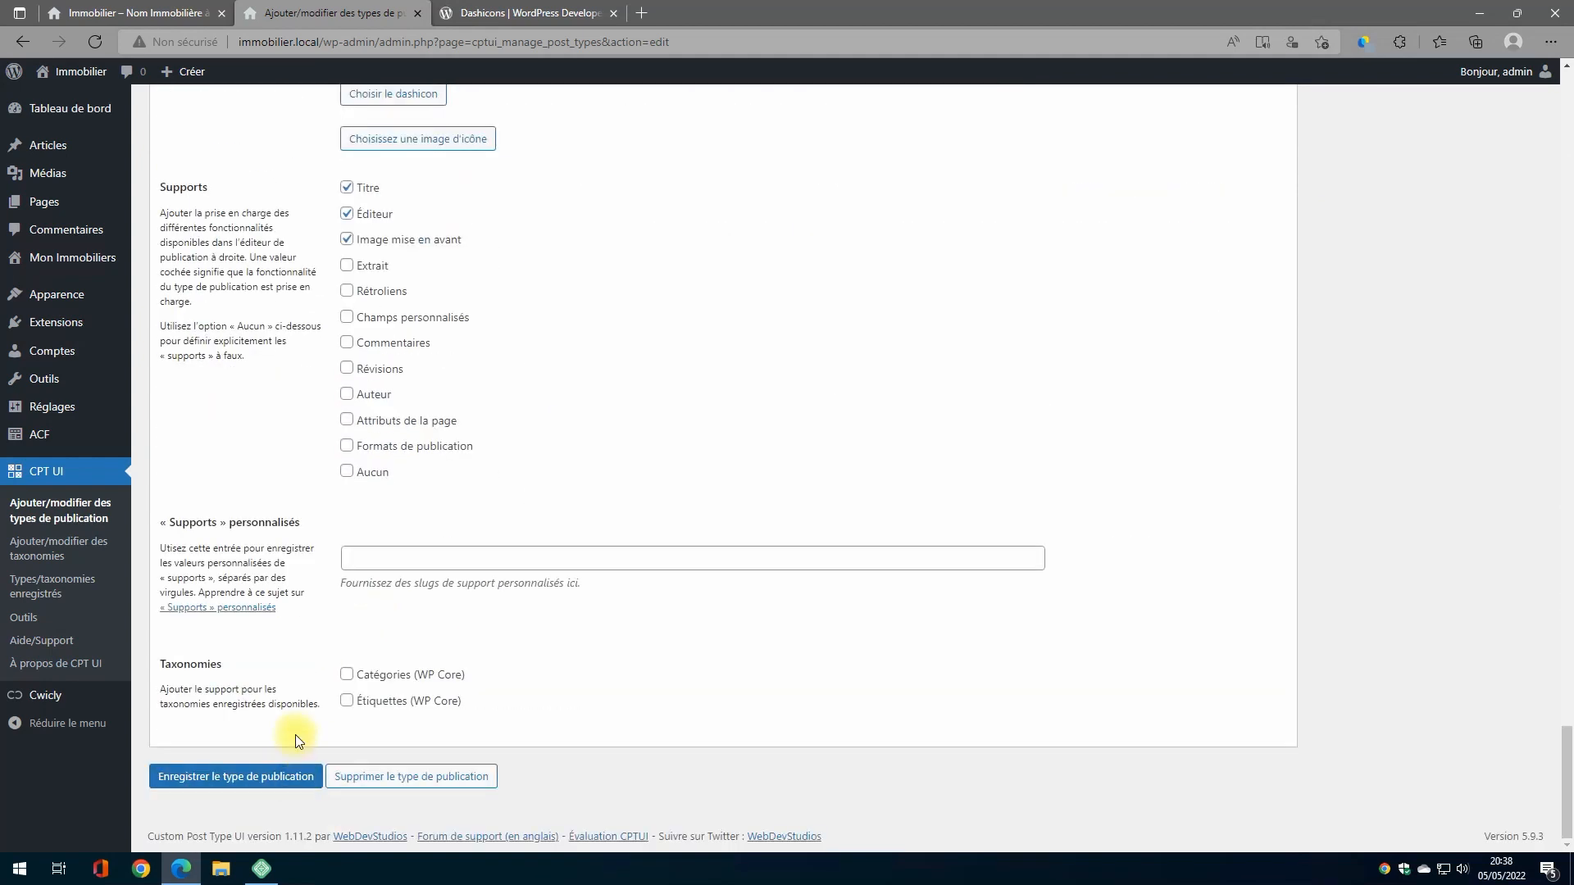
pyautogui.click(255, 776)
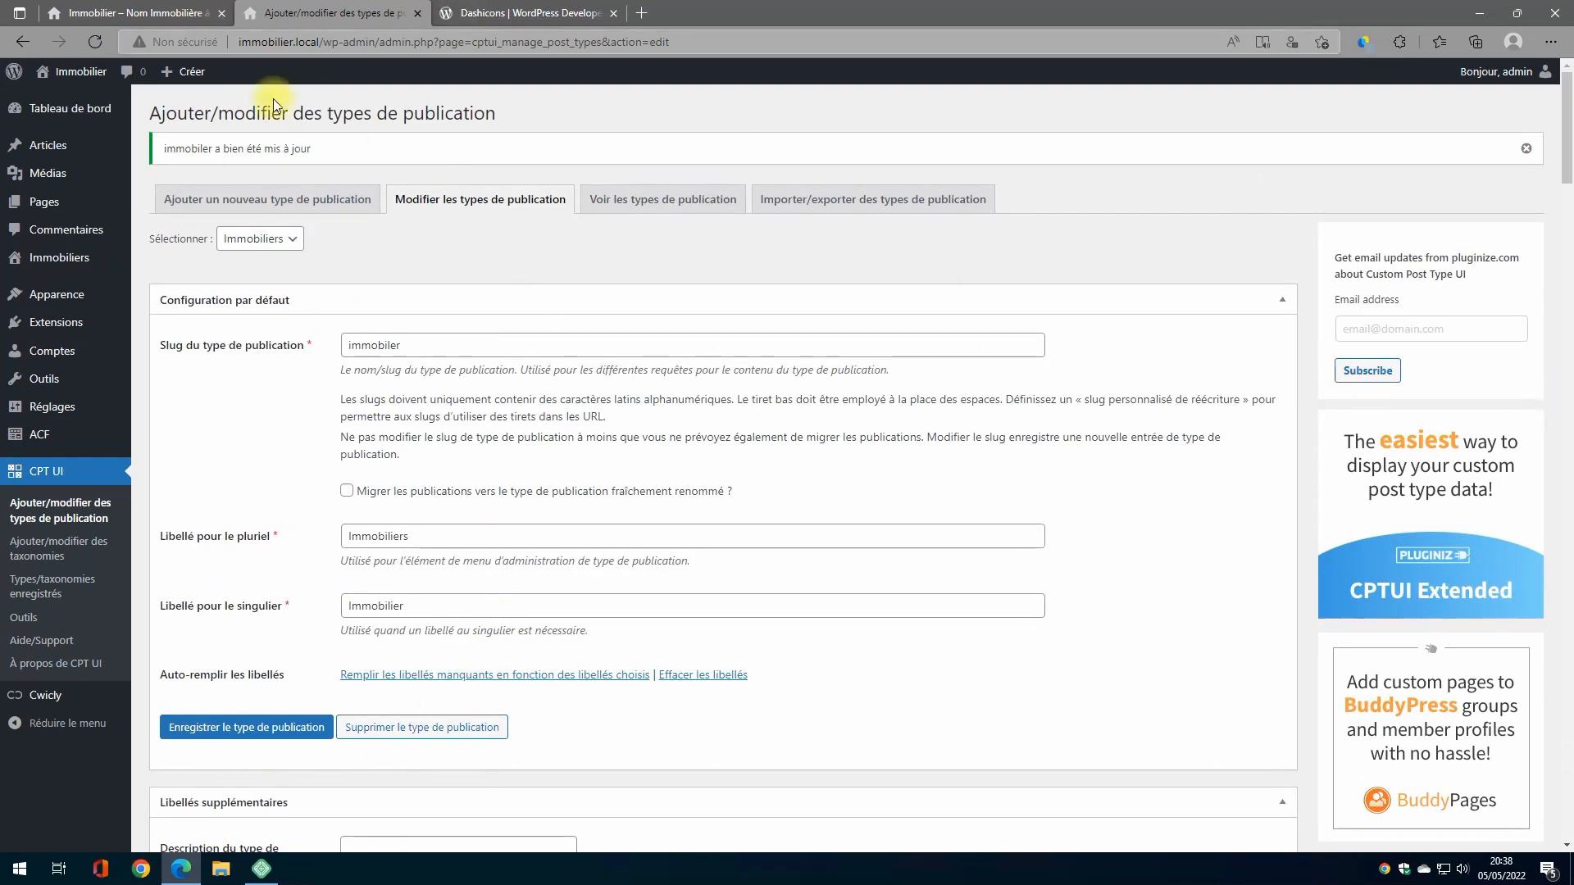
# Start a new taxonomy with the slug "type_bien", plural label "Type de biens" and singular label "Type de bien"
pyautogui.moveTo(64, 262)
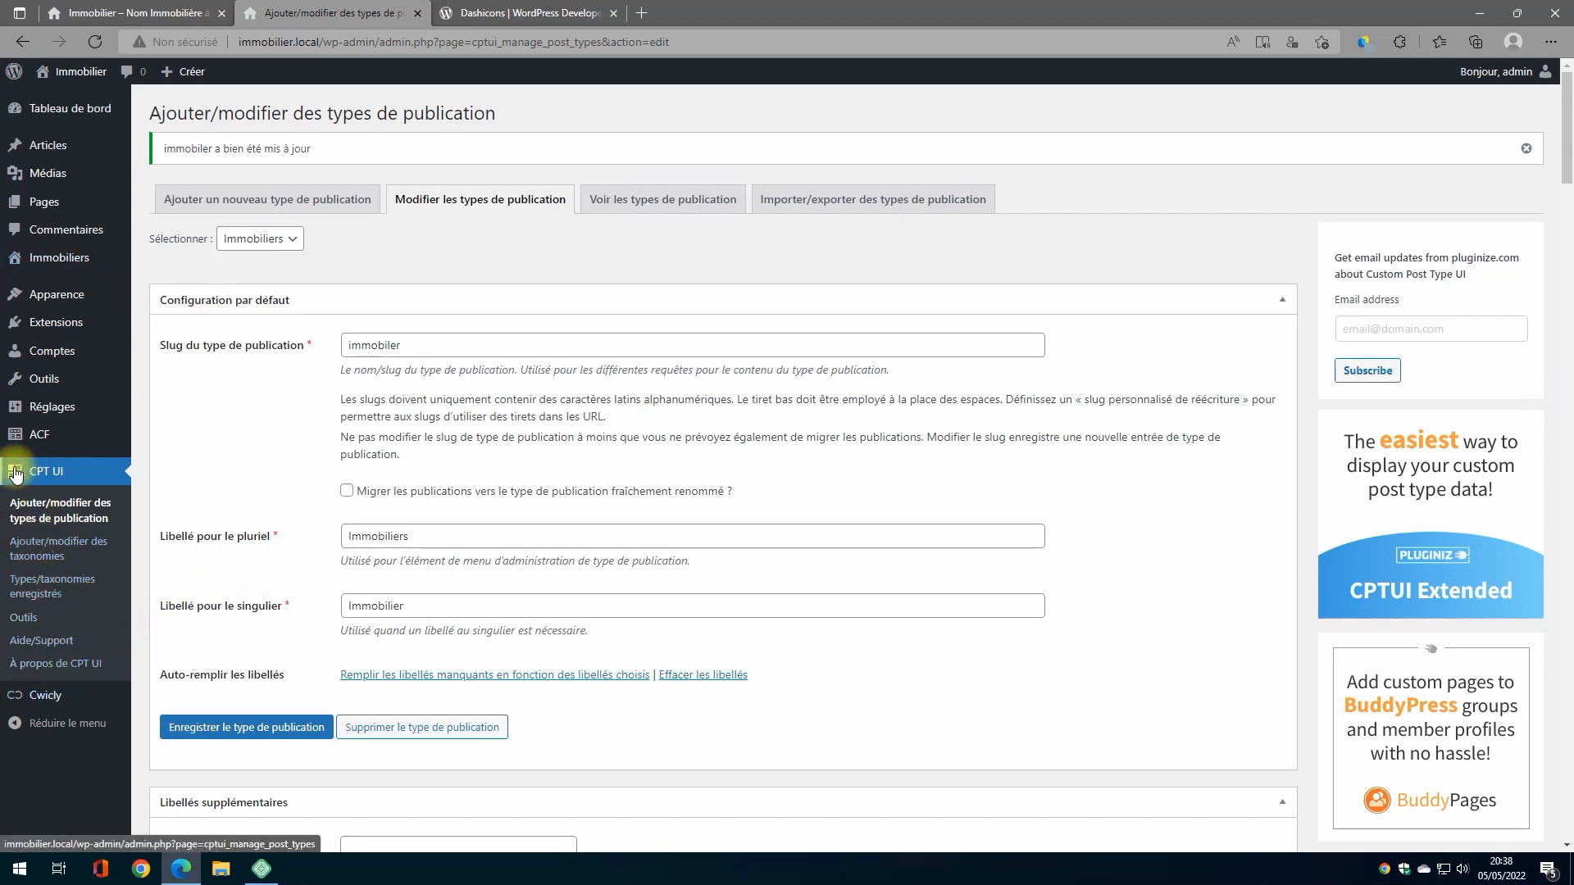
pyautogui.click(44, 557)
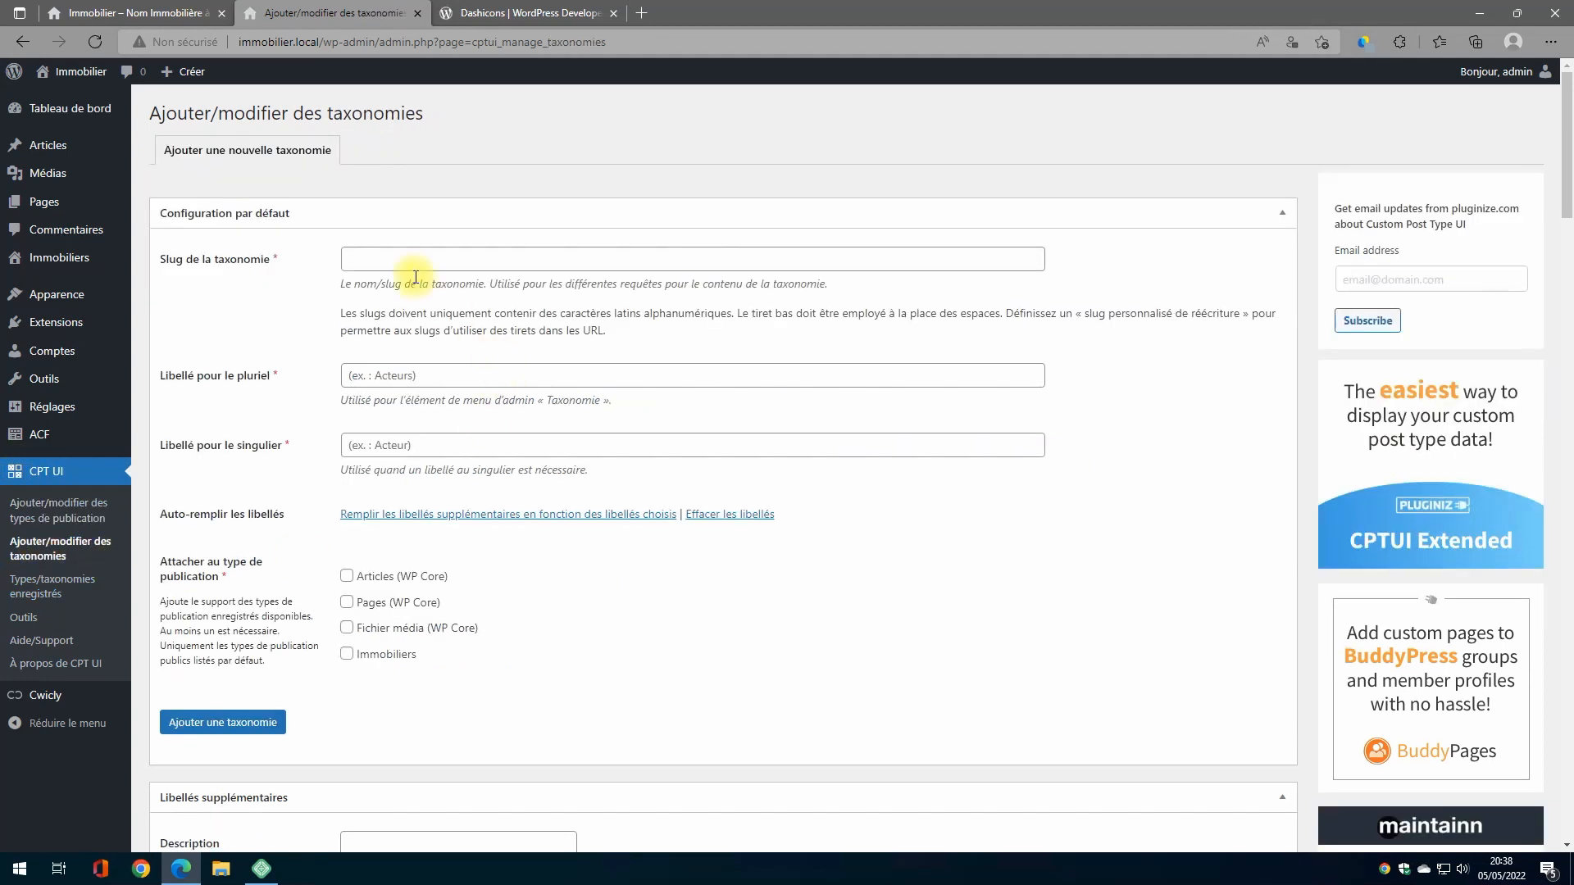
pyautogui.click(410, 261)
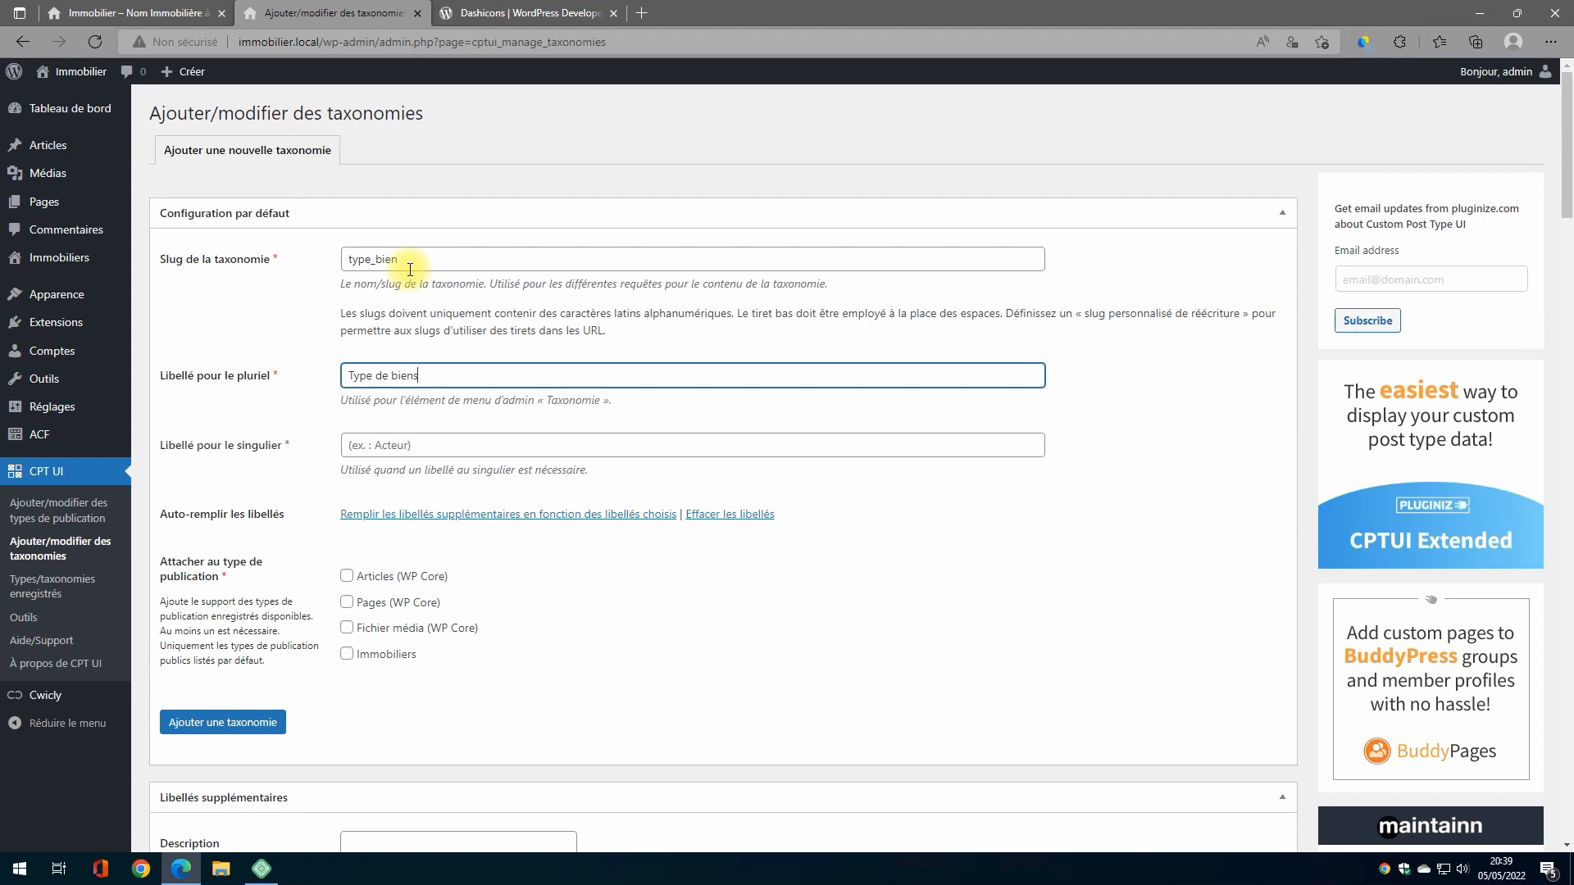
pyautogui.press('Tab')
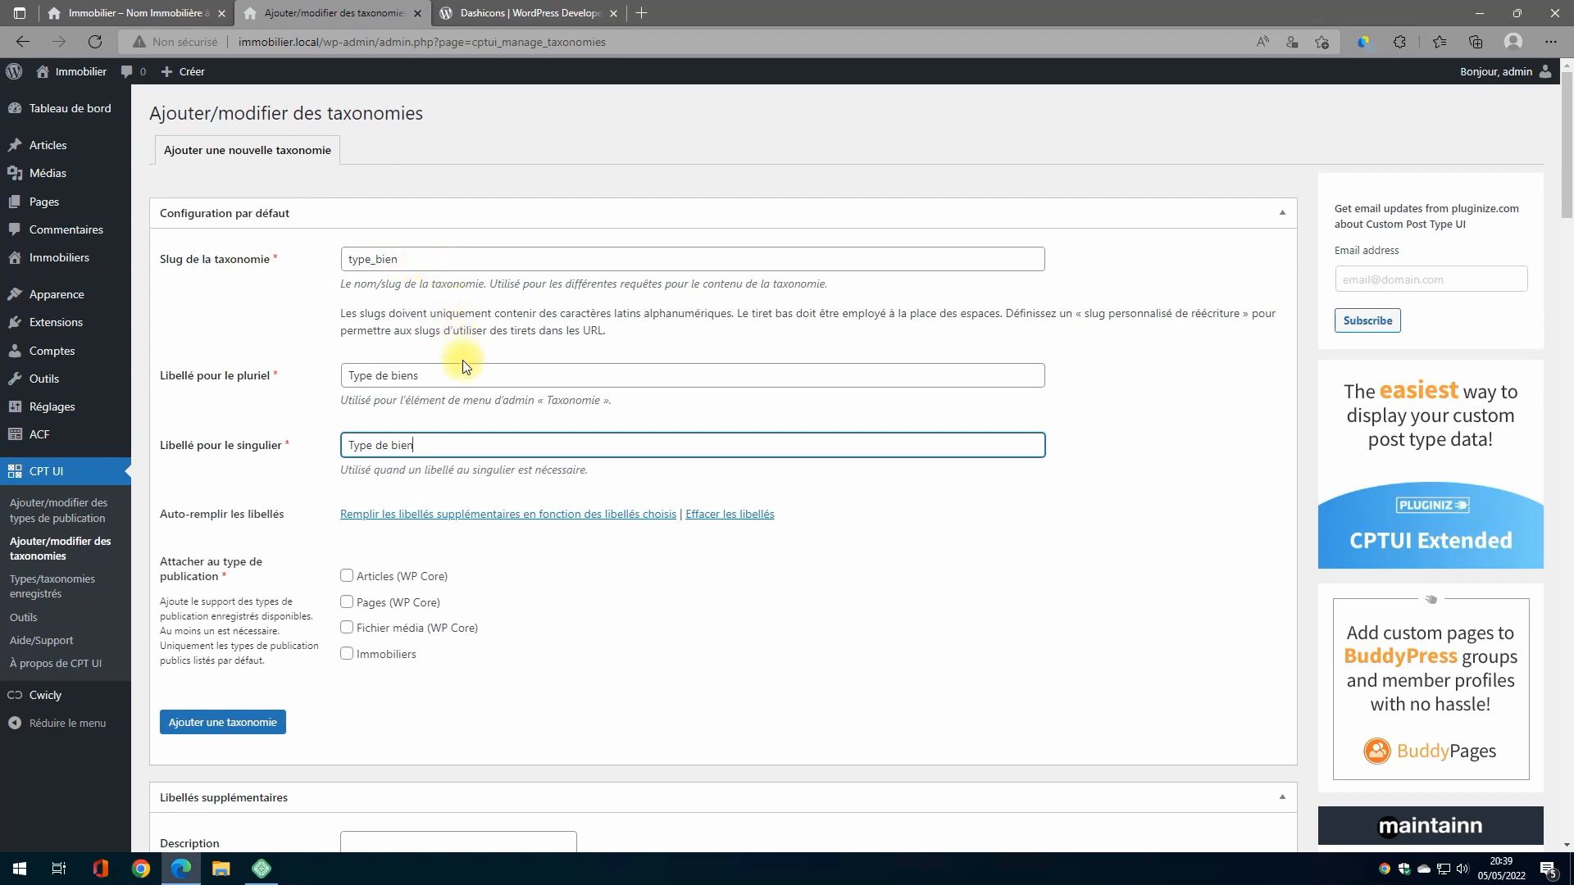
# Attach the taxonomy to the Immobiliers post type and auto-fill its additional labels from the chosen labels
pyautogui.scroll(-3, 475, 385)
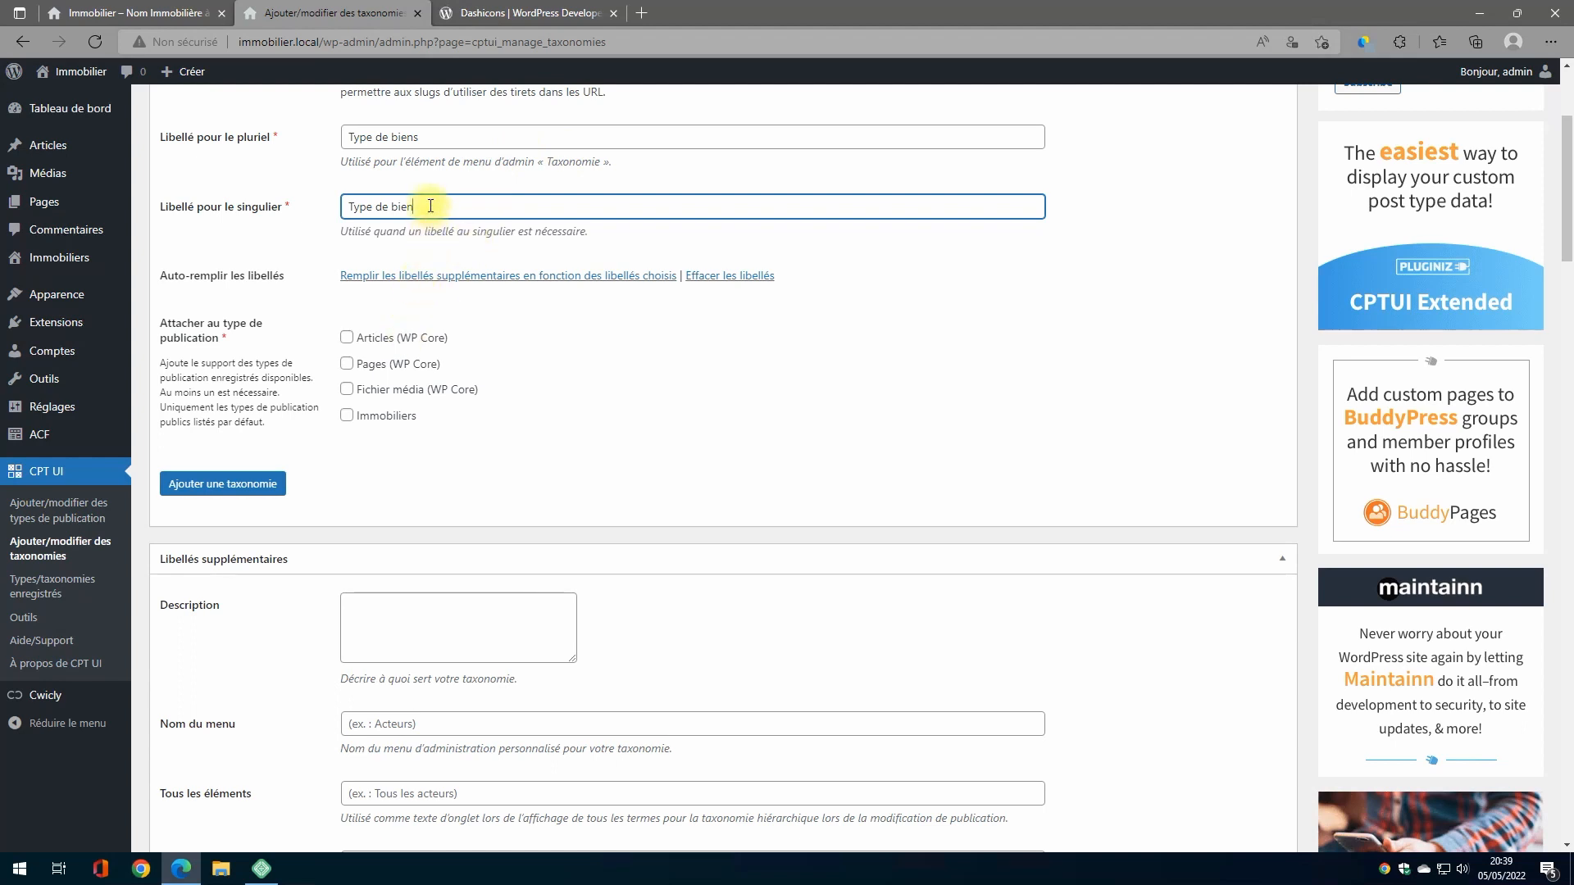
pyautogui.click(347, 417)
pyautogui.scroll(-4, 579, 351)
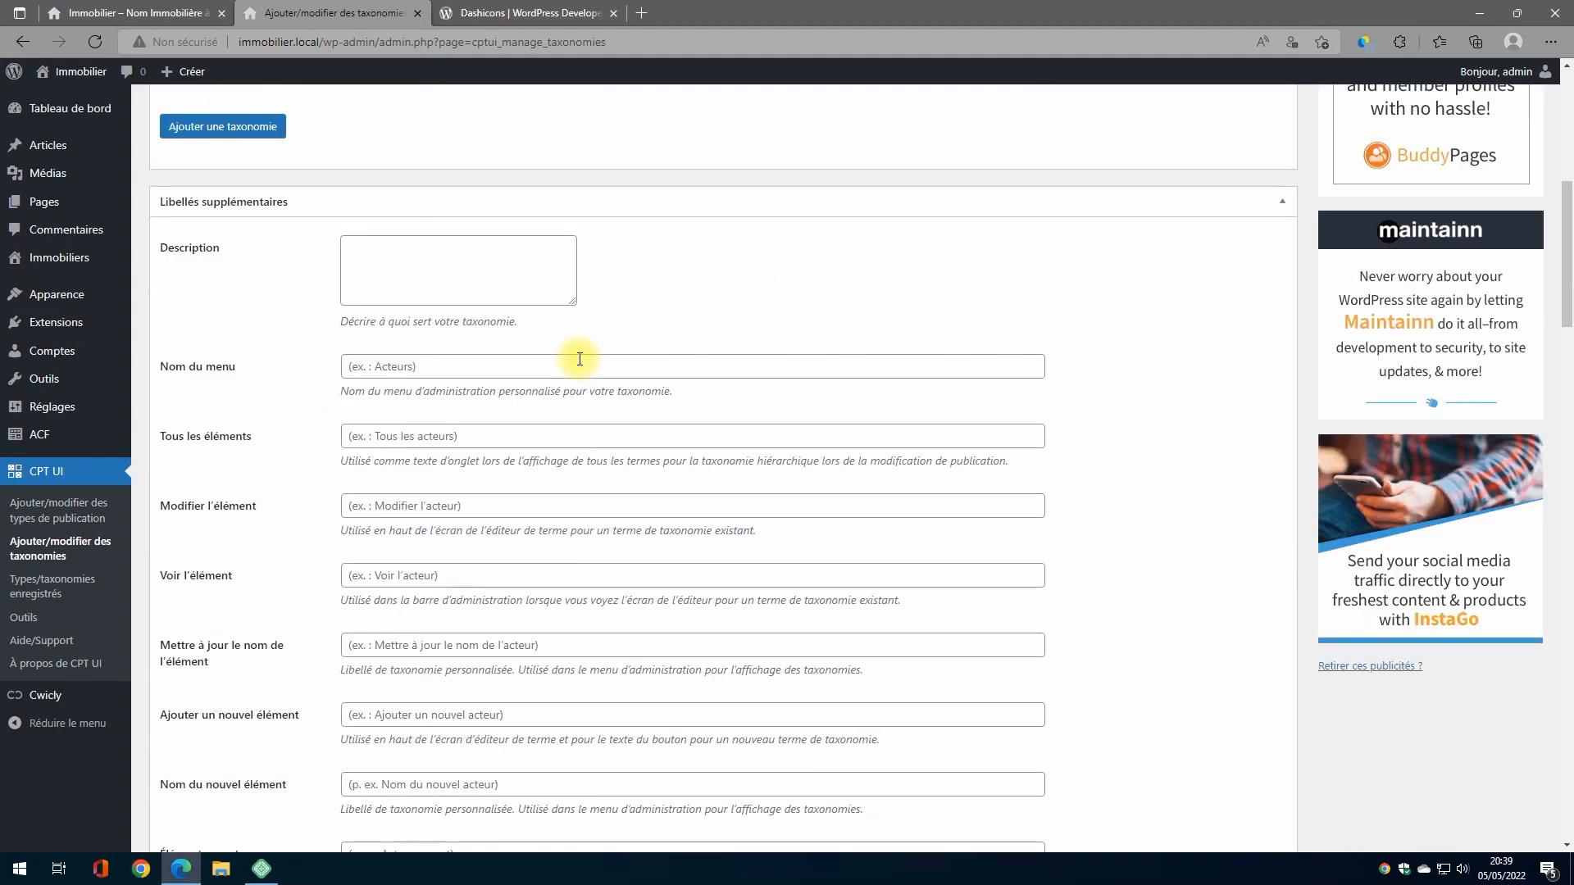
pyautogui.scroll(4, 566, 344)
pyautogui.click(490, 277)
pyautogui.scroll(-4, 587, 367)
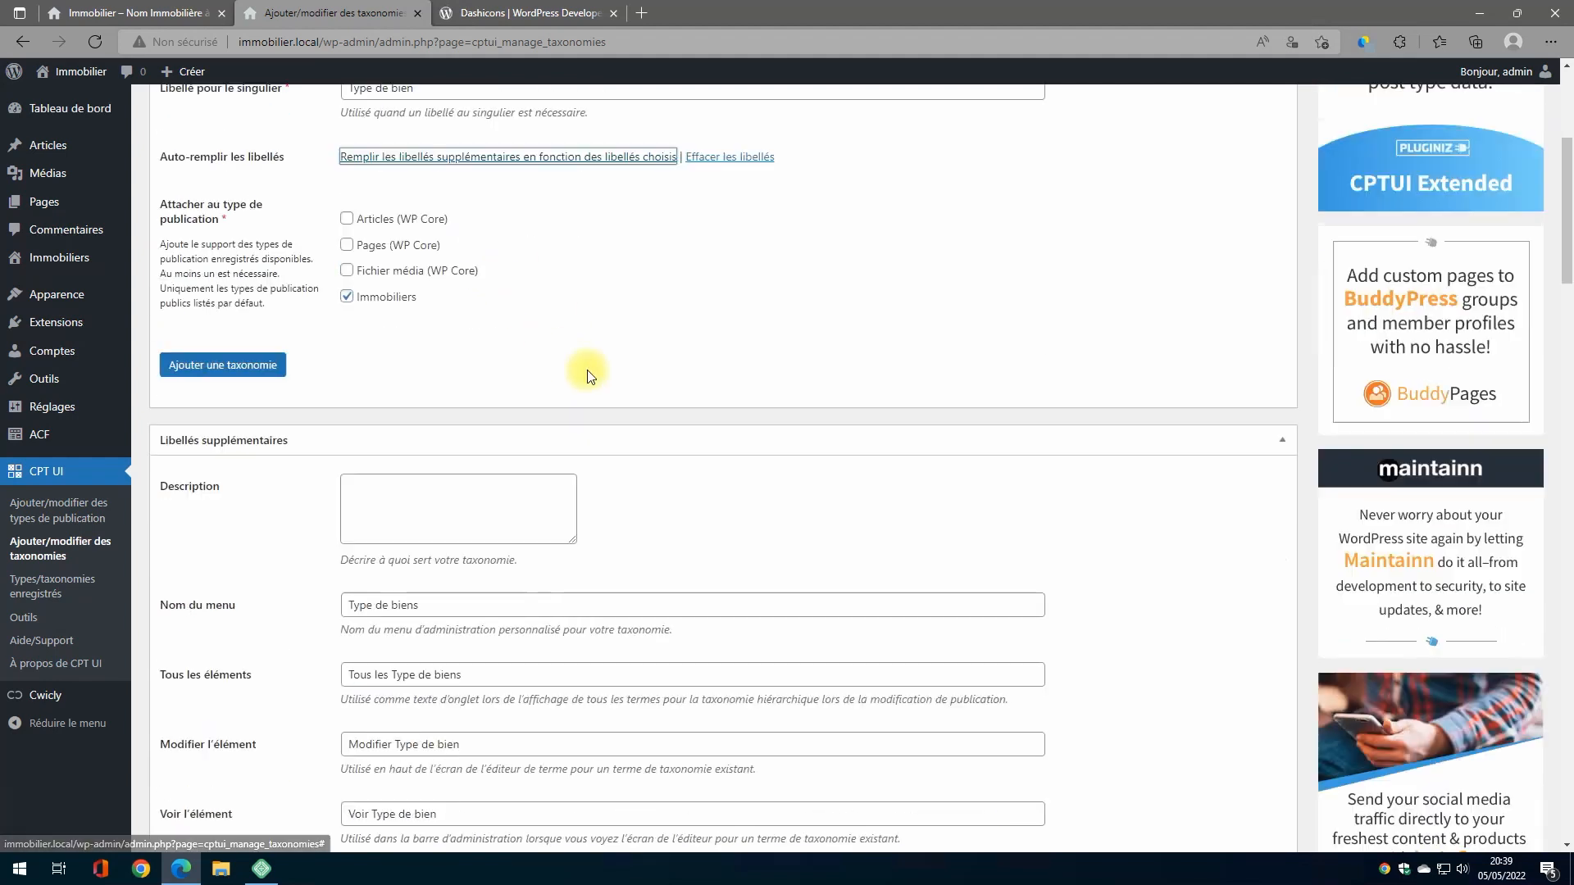
# Save the new Type de biens taxonomy
pyautogui.scroll(-16, 586, 370)
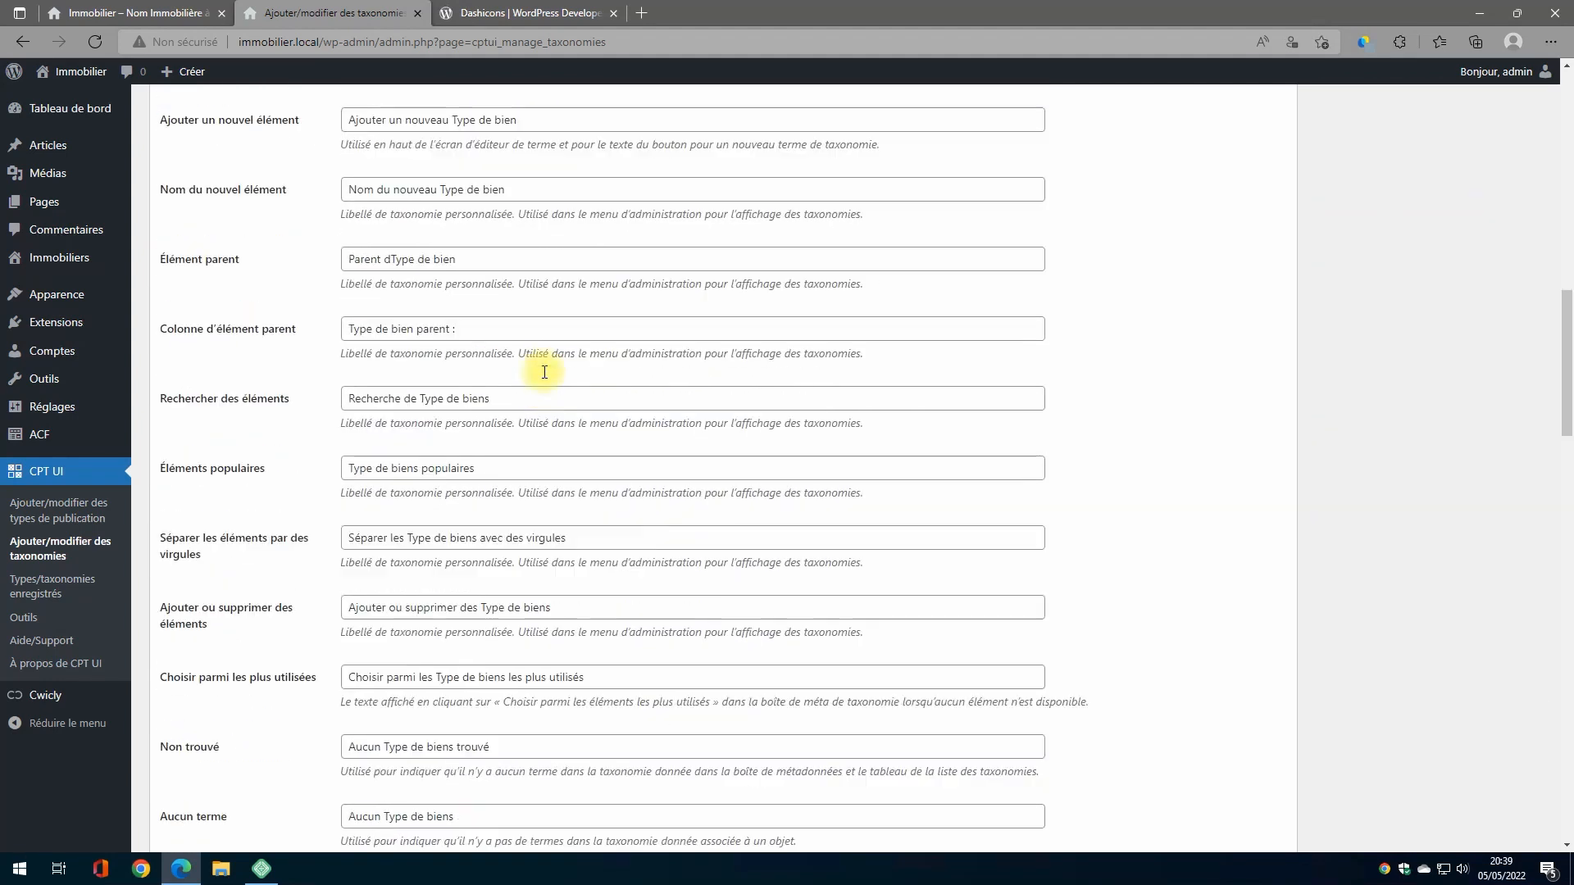
pyautogui.scroll(-18, 547, 370)
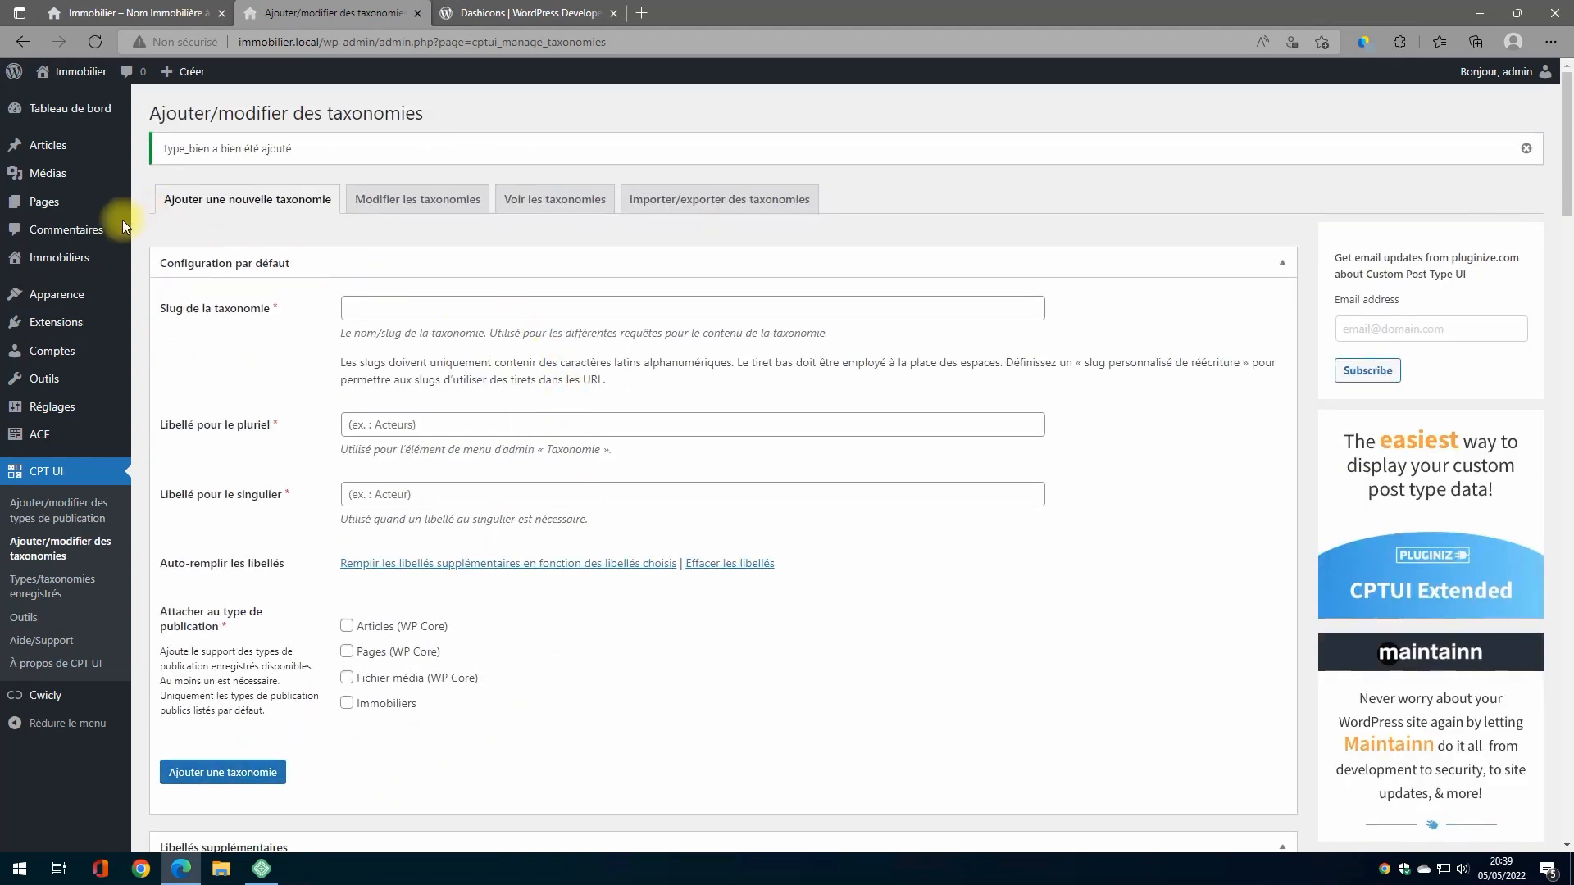
pyautogui.moveTo(74, 259)
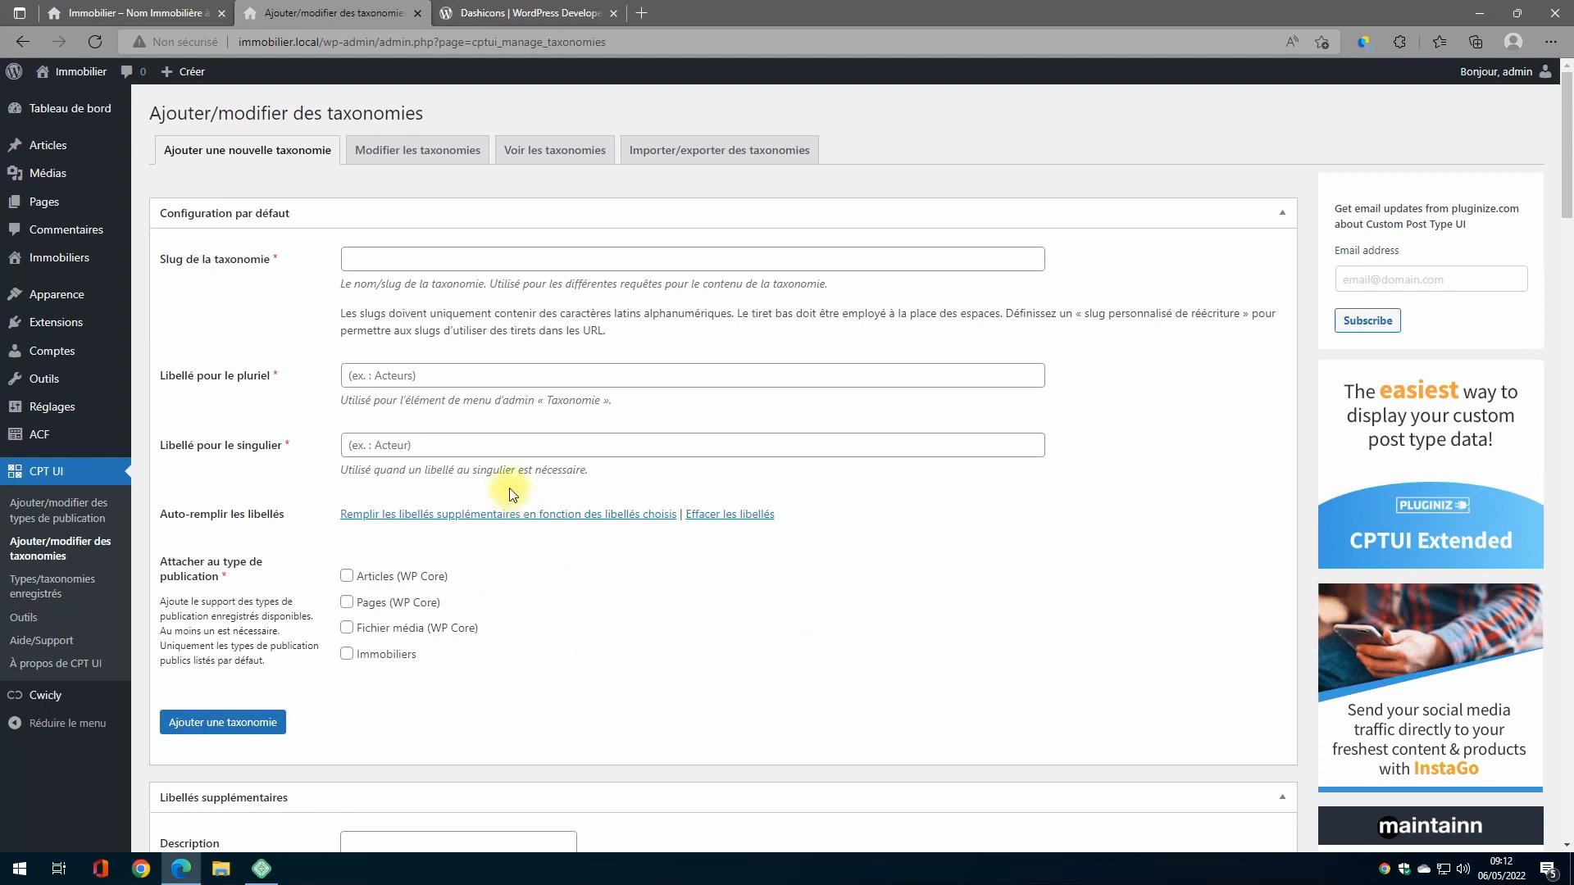
# Edit the Type de biens taxonomy, setting both Hiérarchique and Réécrire la hiérarchie to Vrai
pyautogui.click(414, 159)
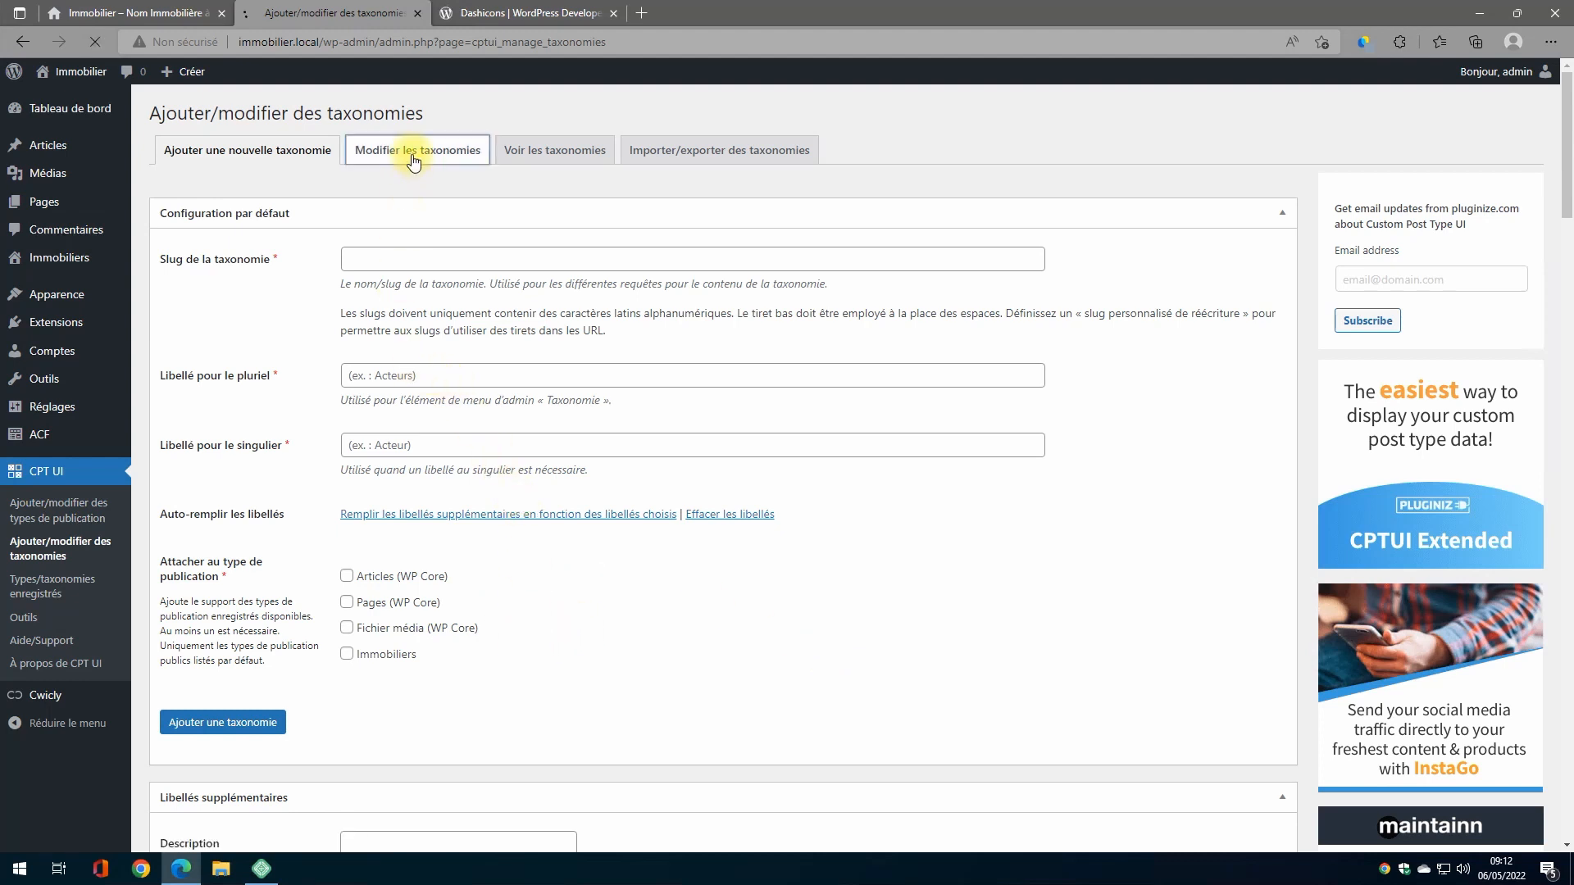
pyautogui.scroll(-11, 500, 590)
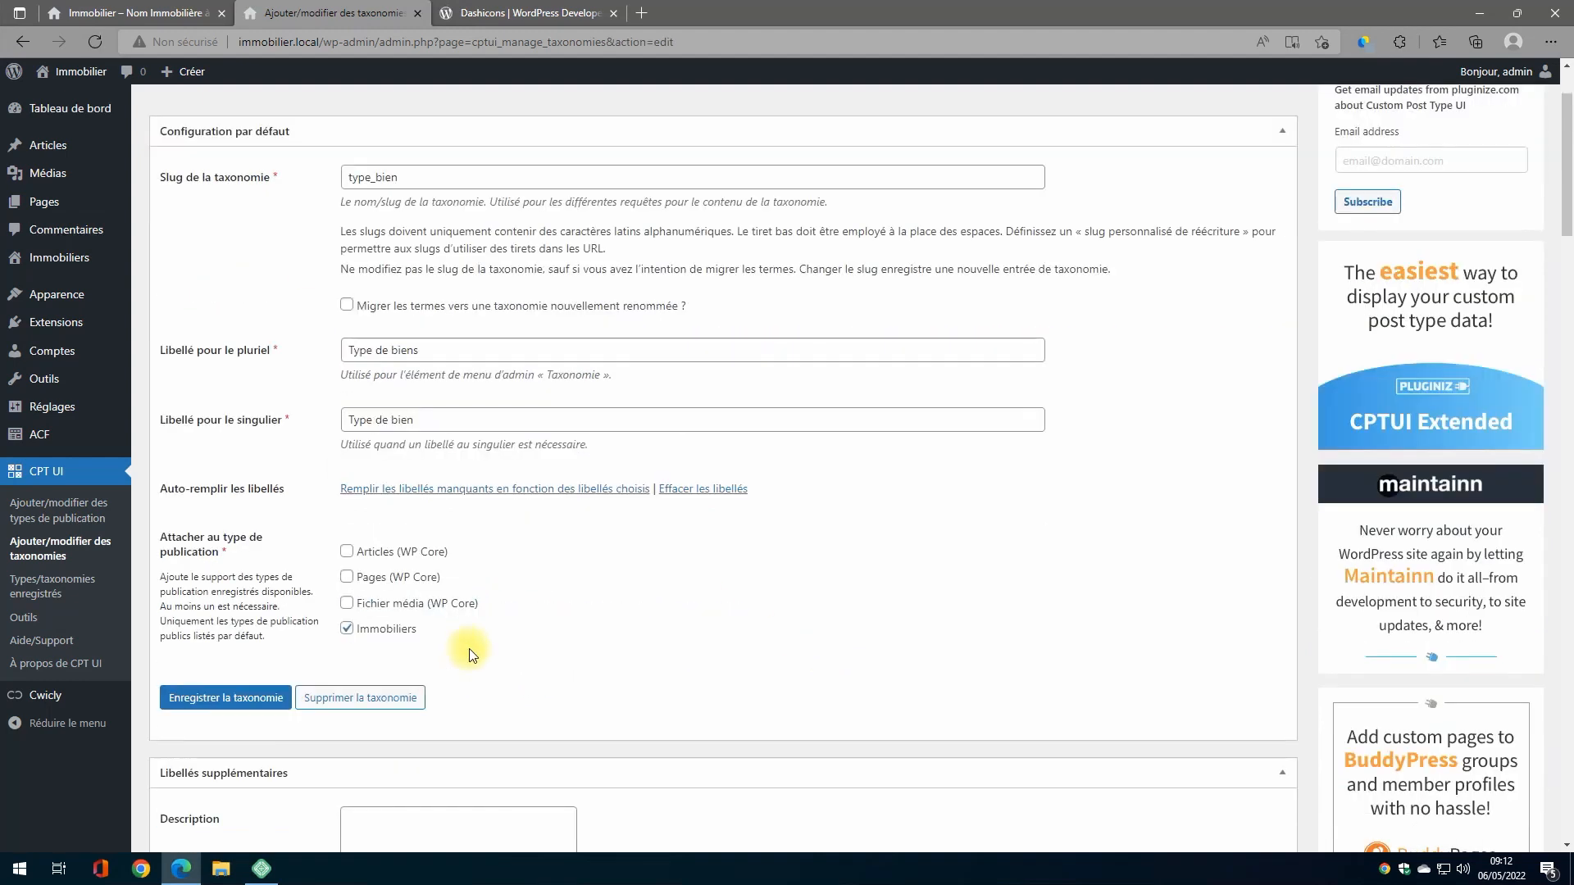
pyautogui.scroll(-19, 521, 628)
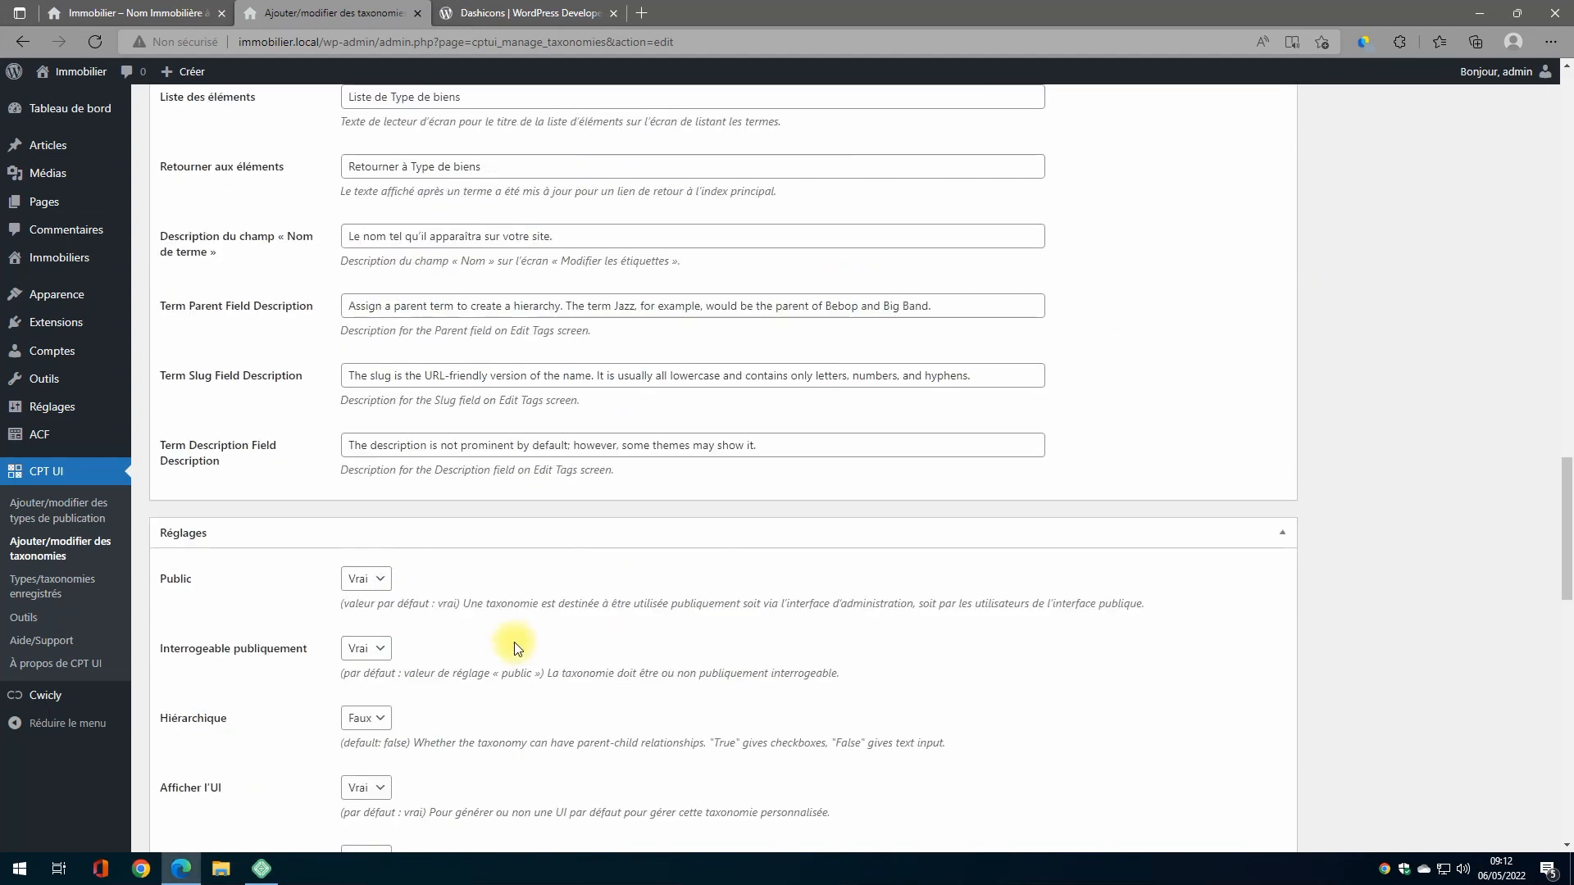
pyautogui.click(366, 359)
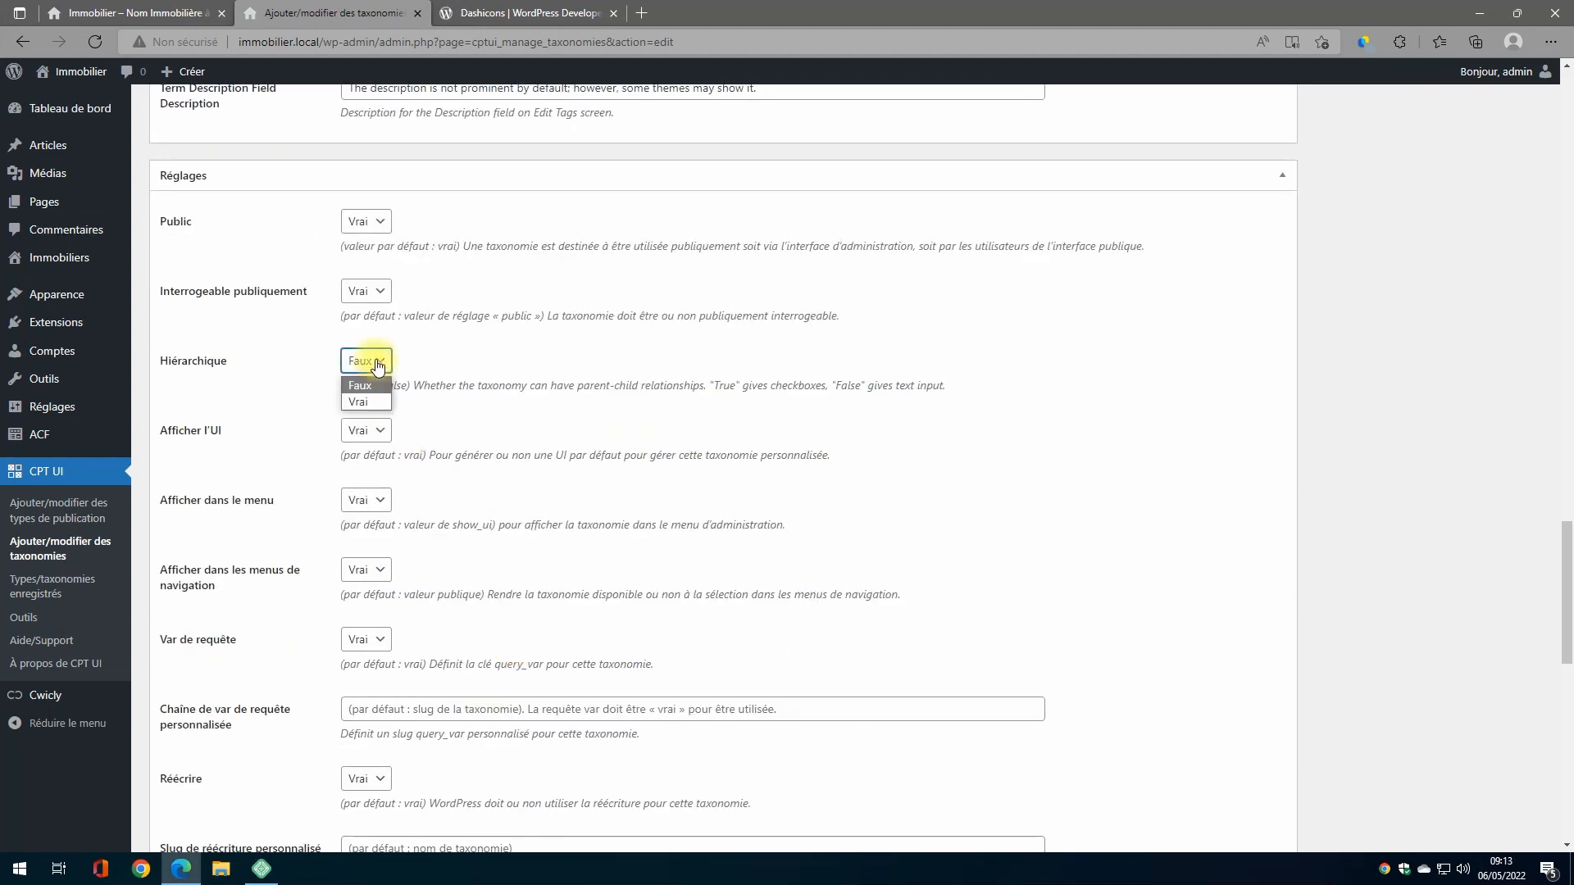
pyautogui.scroll(-4, 502, 496)
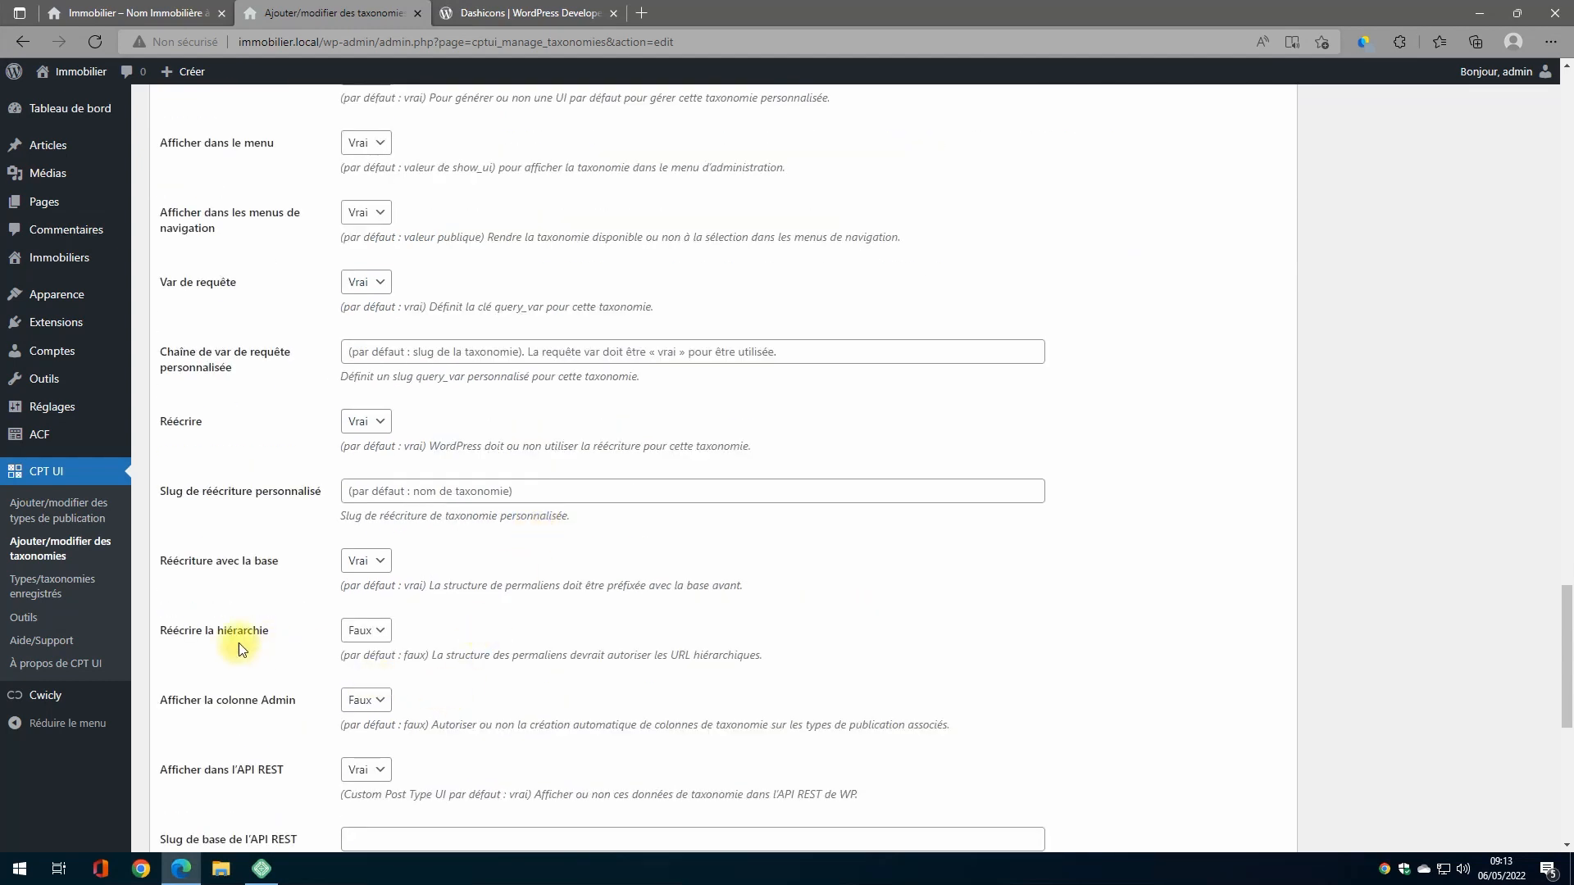
pyautogui.click(368, 638)
pyautogui.click(367, 671)
pyautogui.scroll(20, 510, 627)
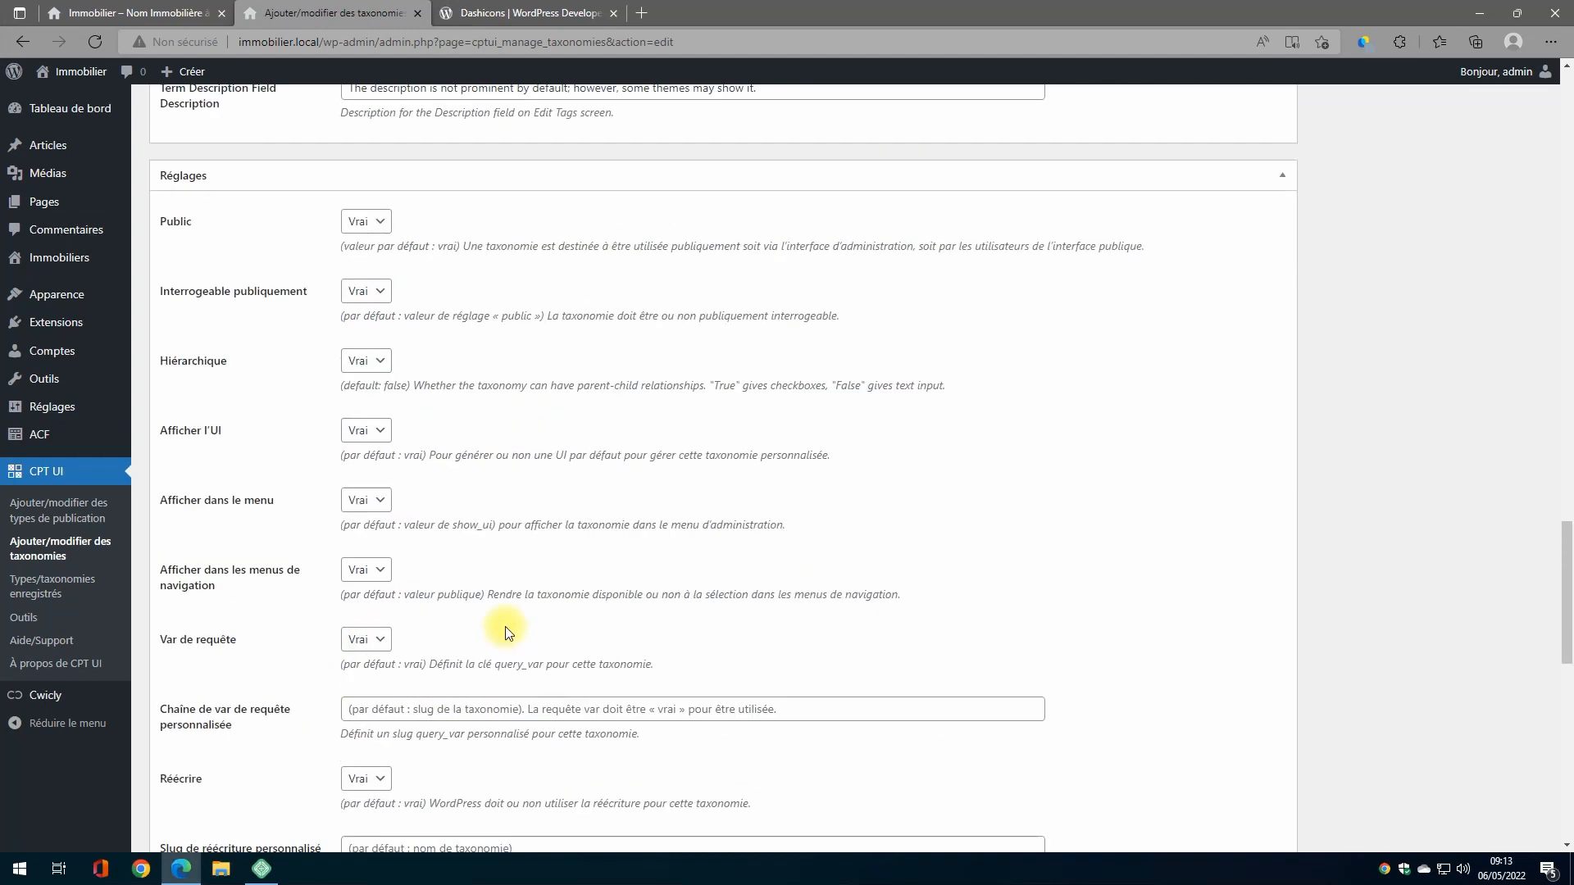
pyautogui.scroll(4, 510, 632)
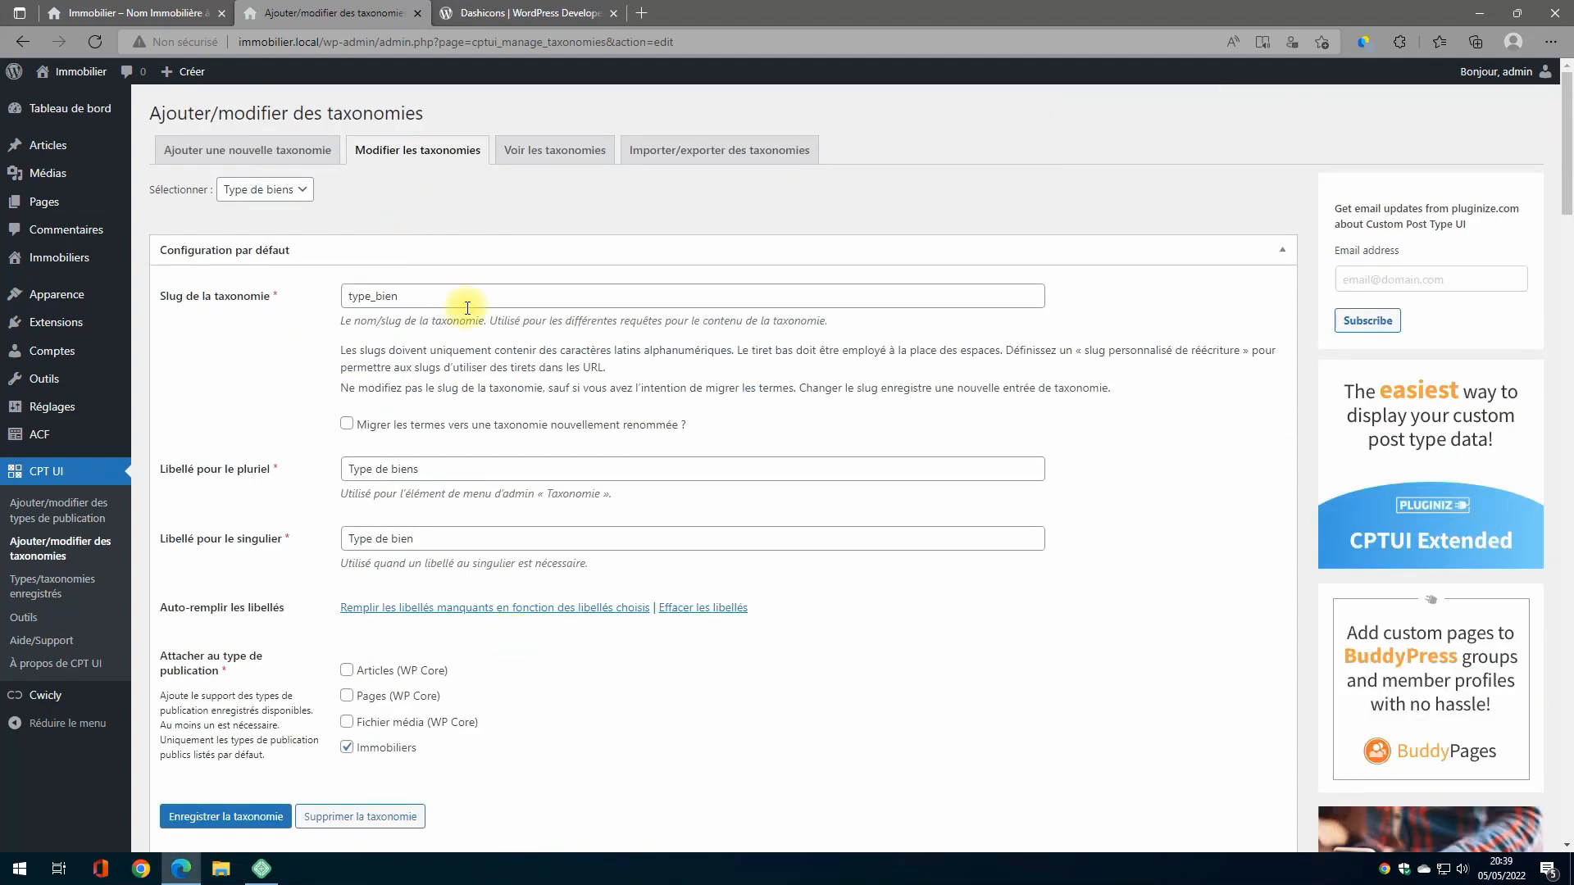
# Edit the Immobiliers post type to support the Type de biens taxonomy and save it
pyautogui.scroll(-4, 509, 397)
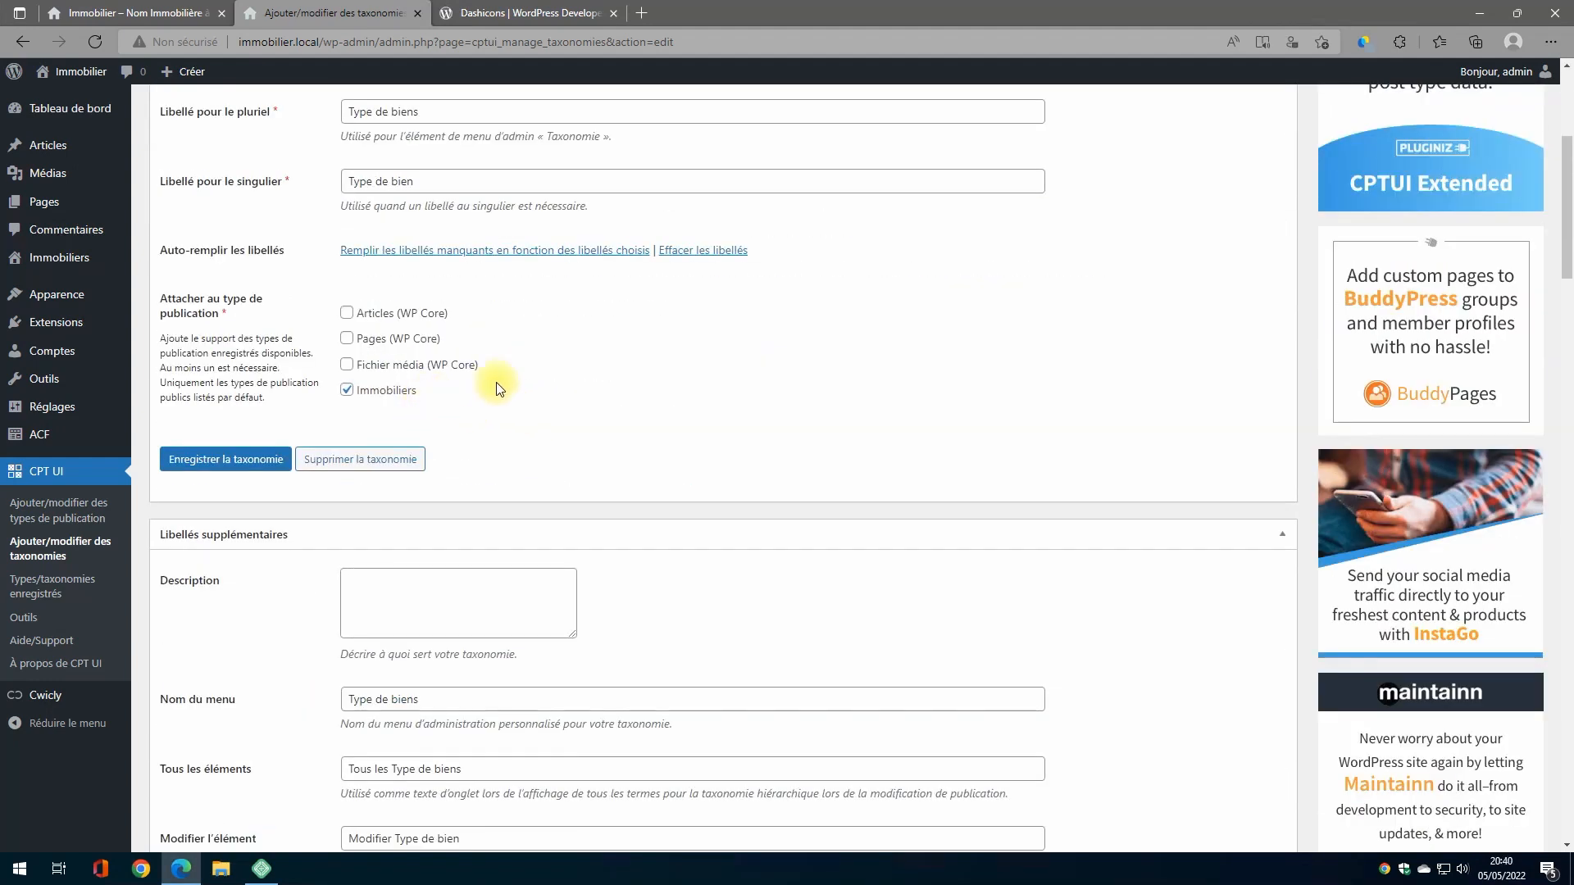
pyautogui.scroll(-20, 496, 388)
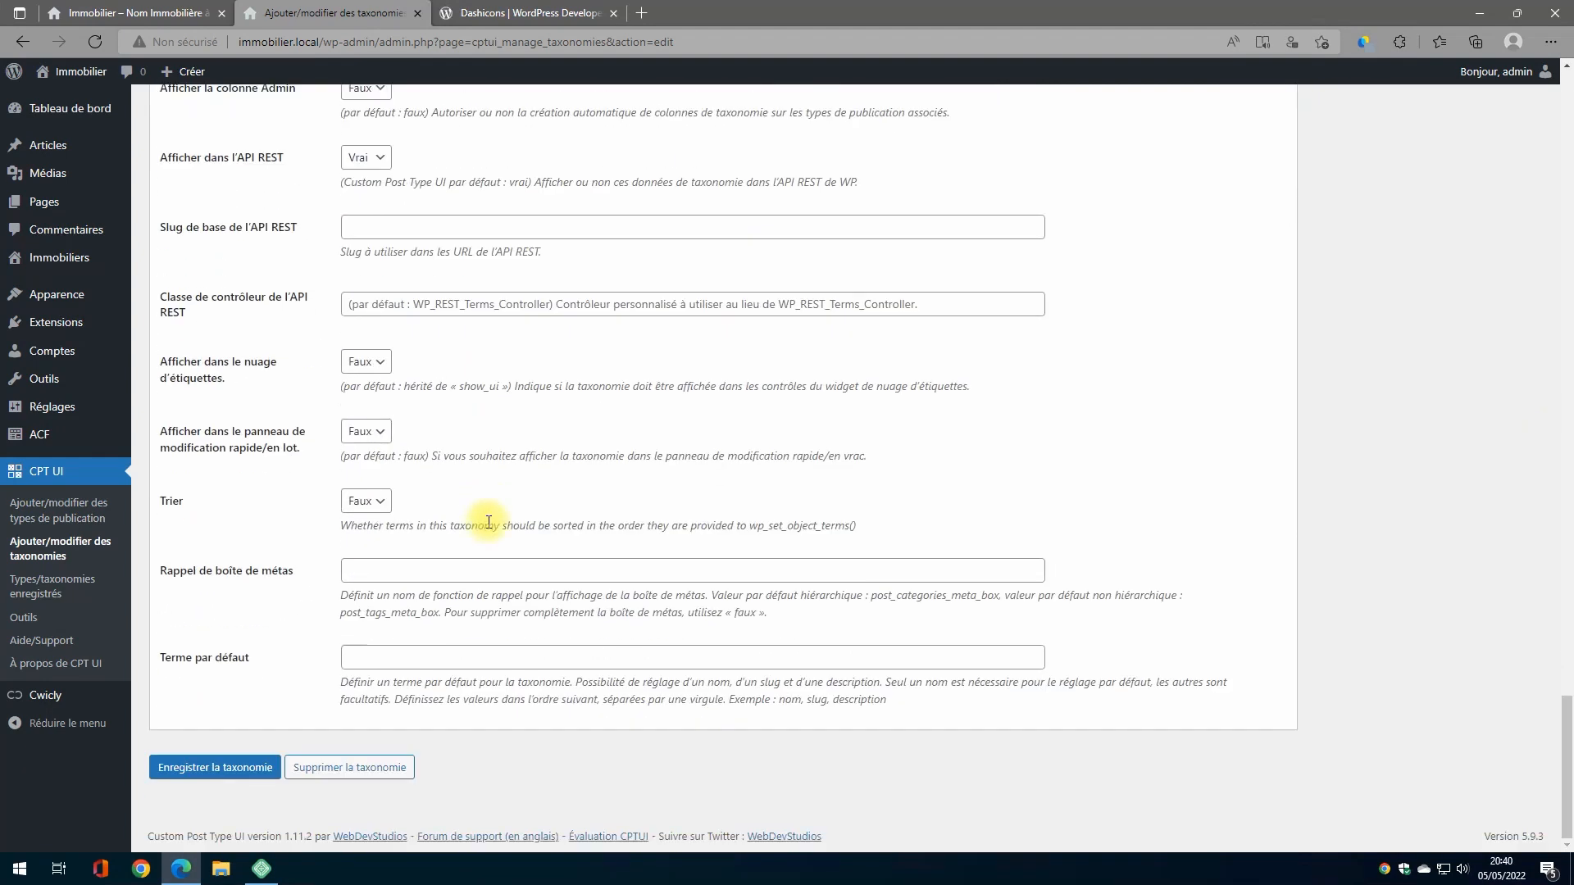
pyautogui.click(82, 516)
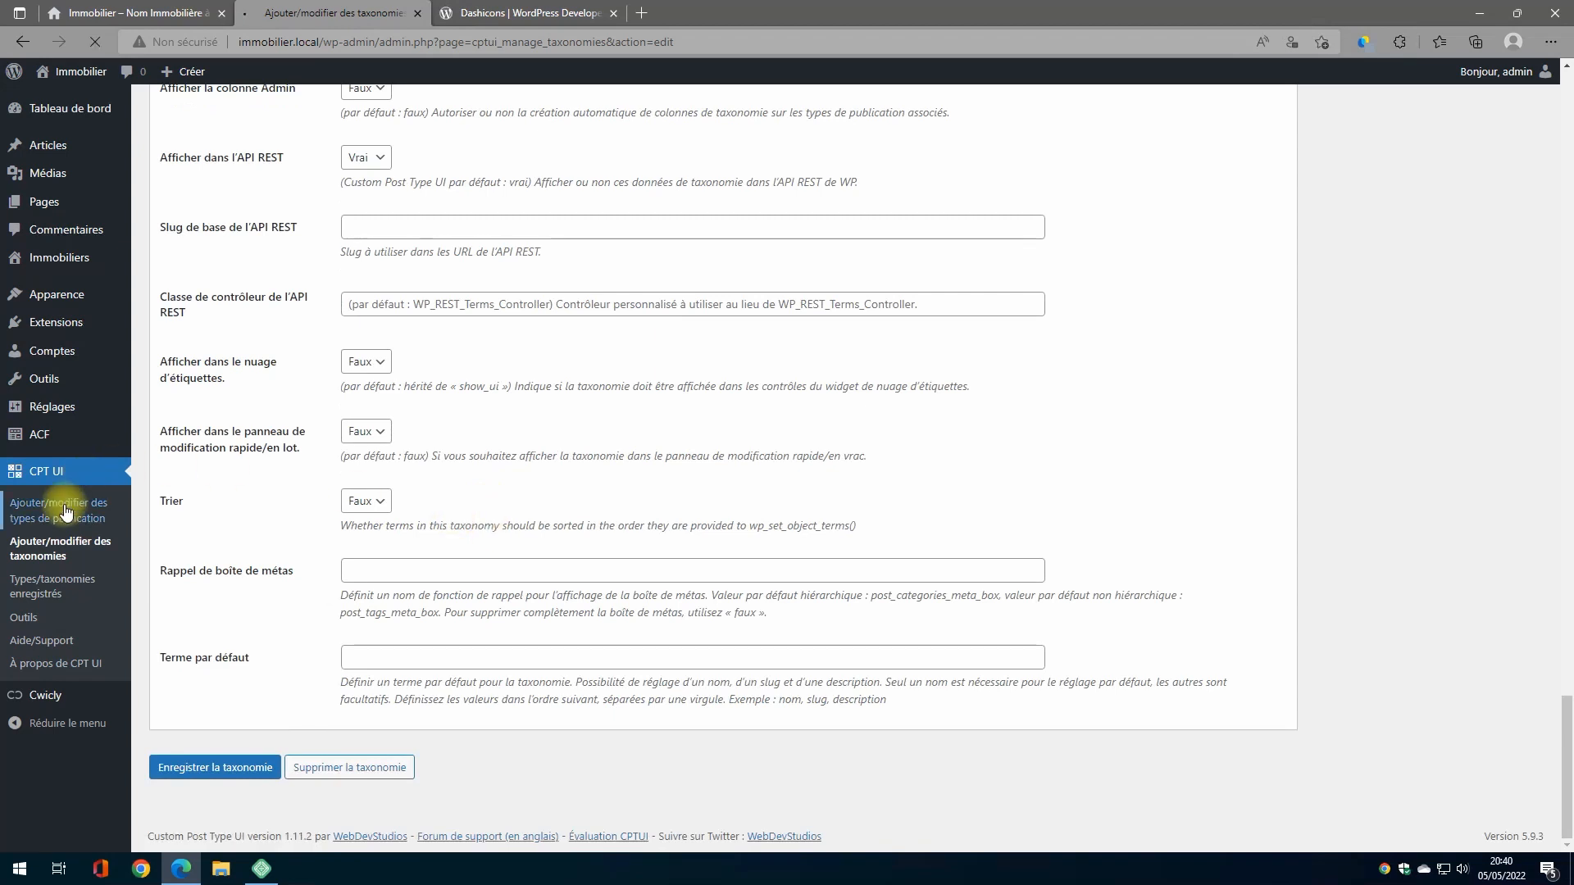
pyautogui.click(500, 151)
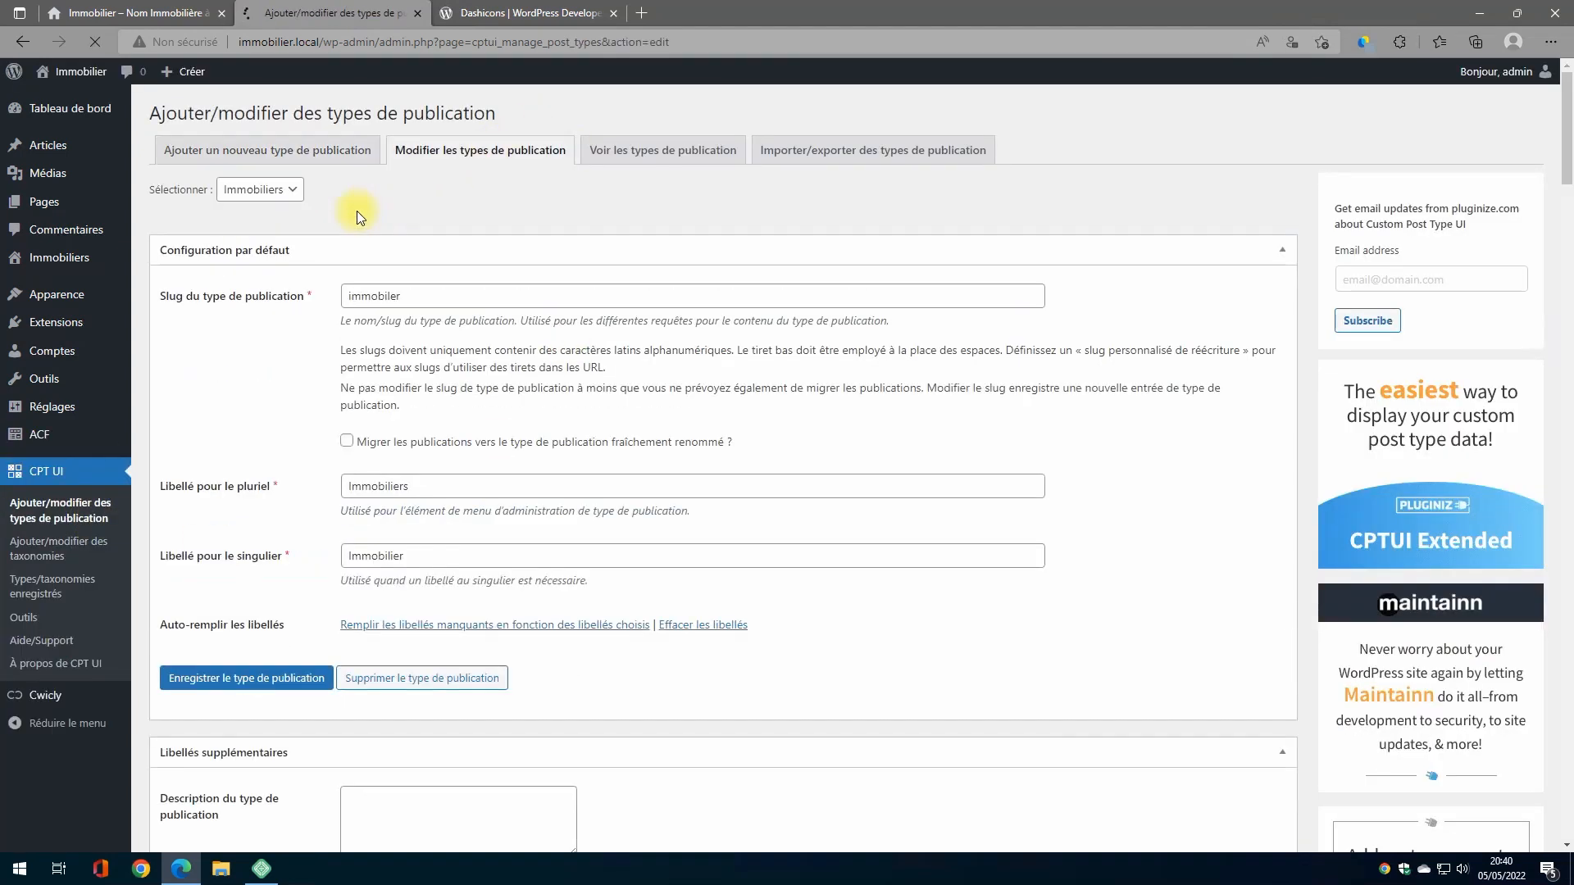
pyautogui.scroll(-20, 456, 287)
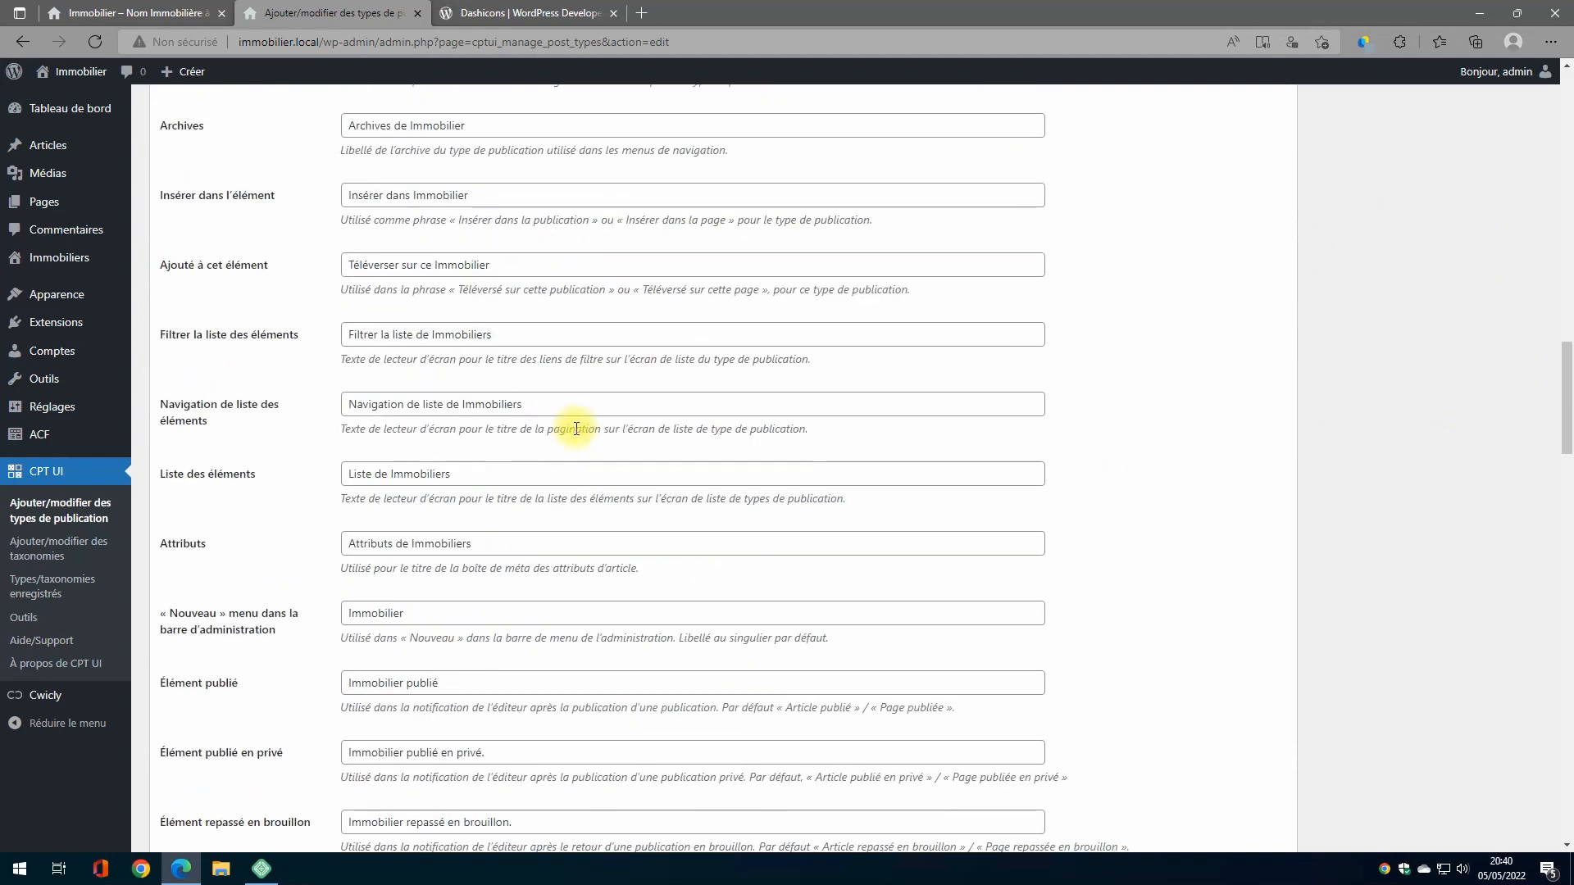
pyautogui.scroll(-15, 571, 436)
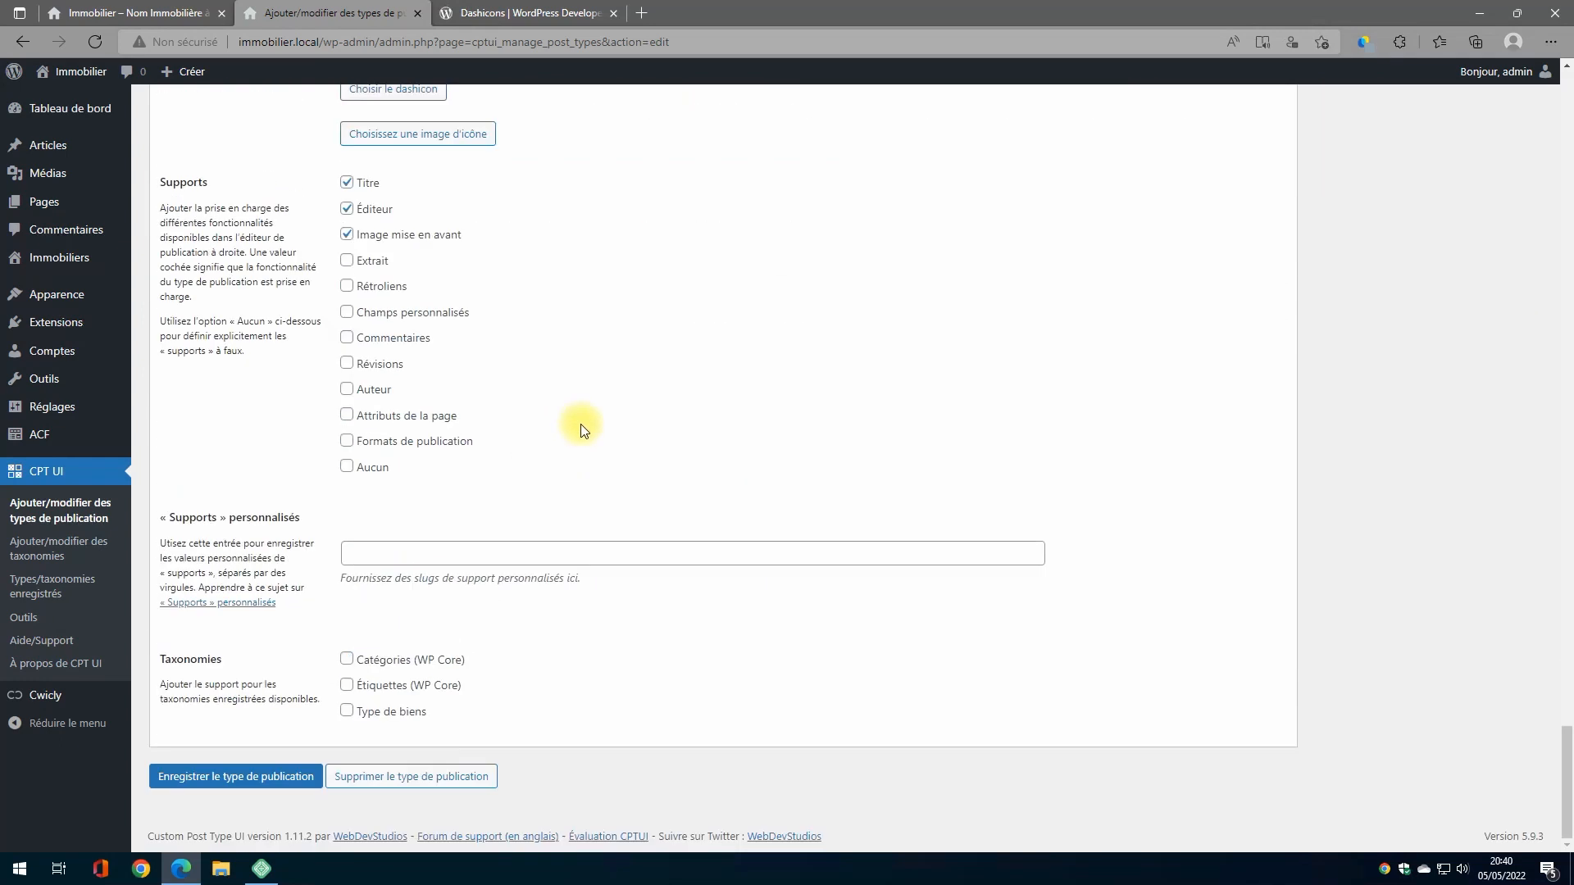
pyautogui.click(348, 713)
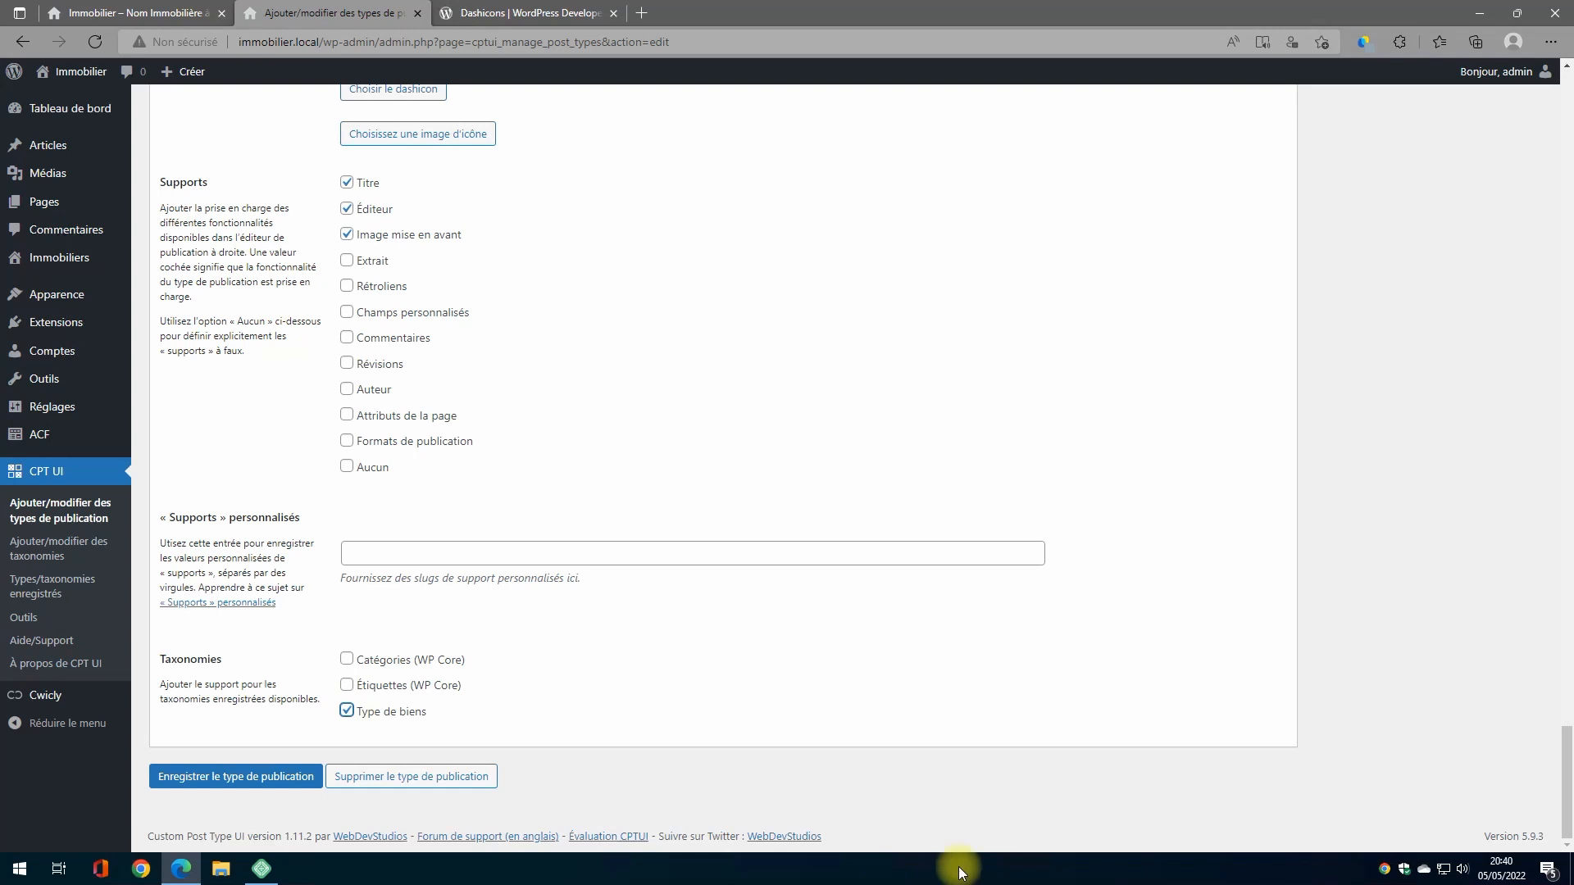
pyautogui.click(214, 778)
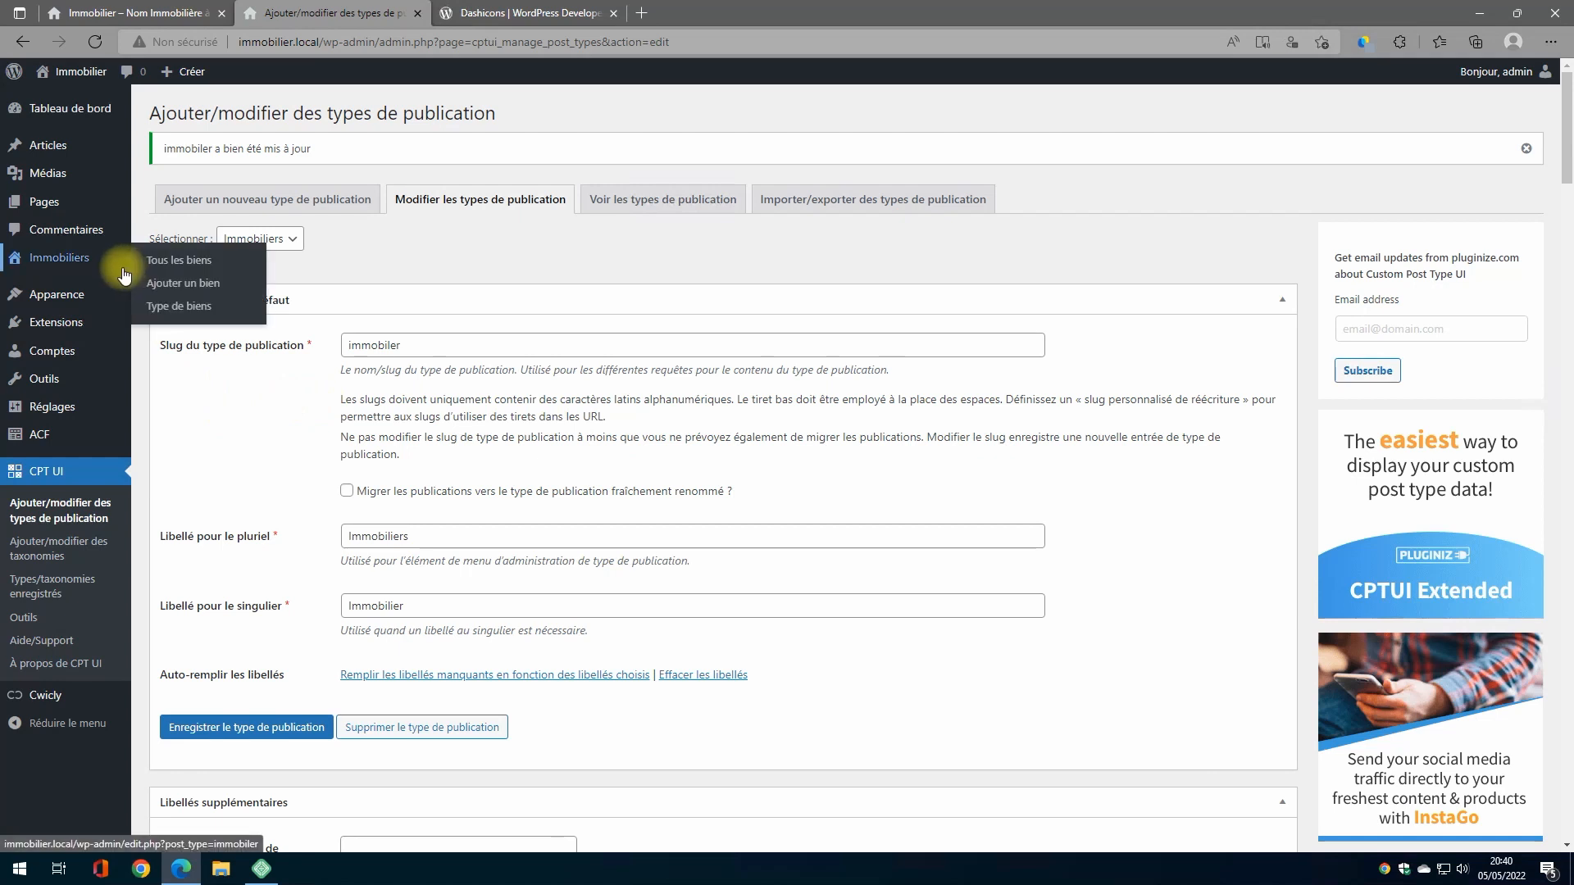
# Start the site's first navigation menu and remove the Sample Page and Mentions Légales items from its structure
pyautogui.moveTo(78, 307)
pyautogui.click(164, 346)
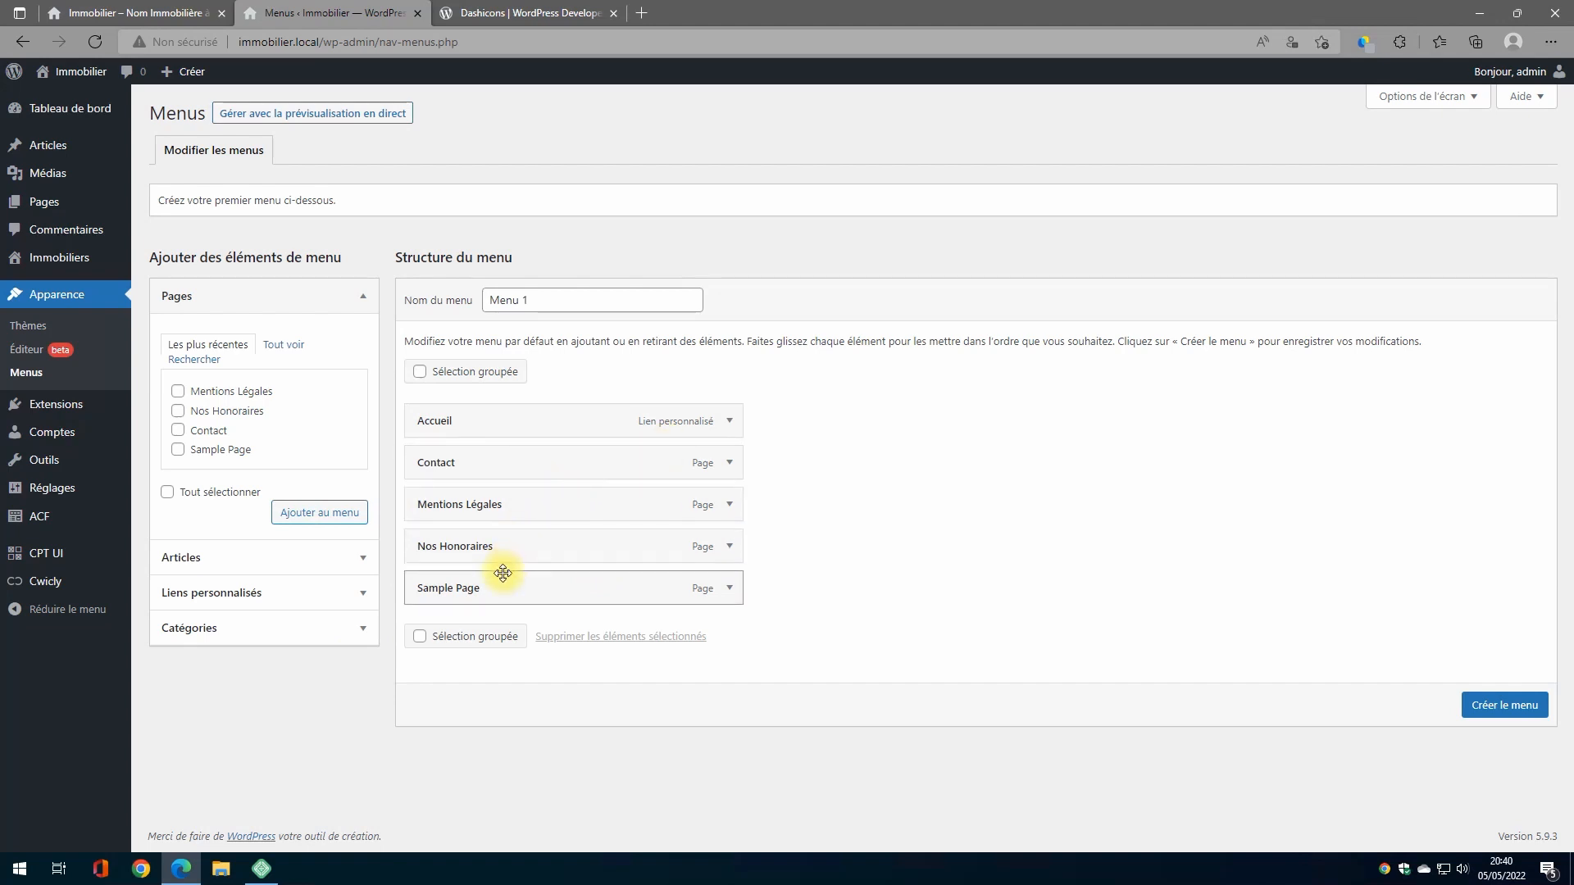
pyautogui.click(729, 590)
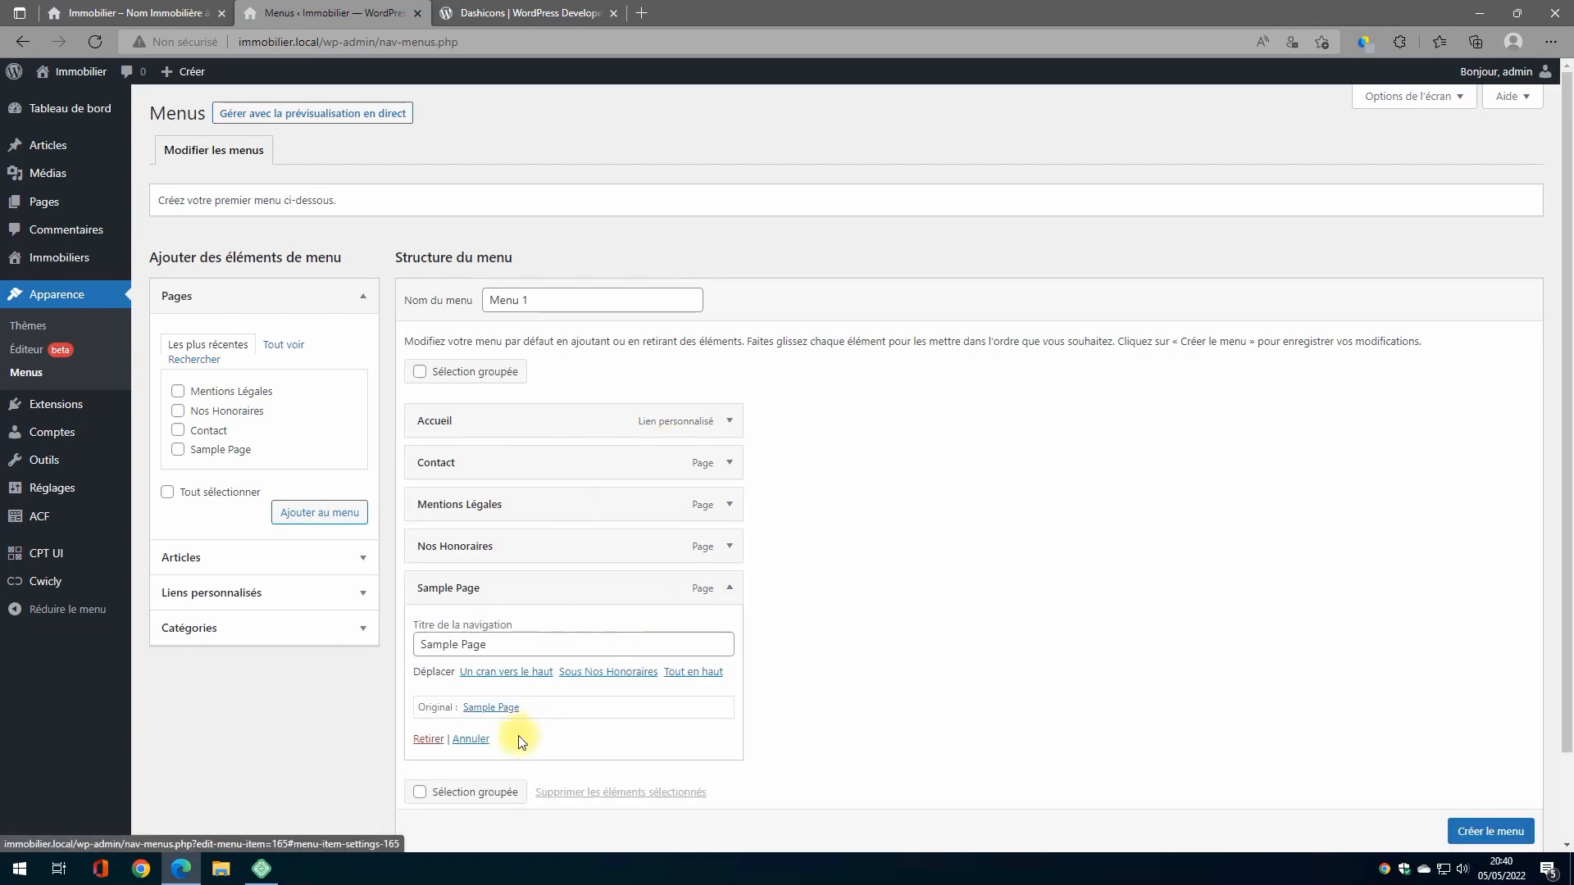
pyautogui.click(427, 740)
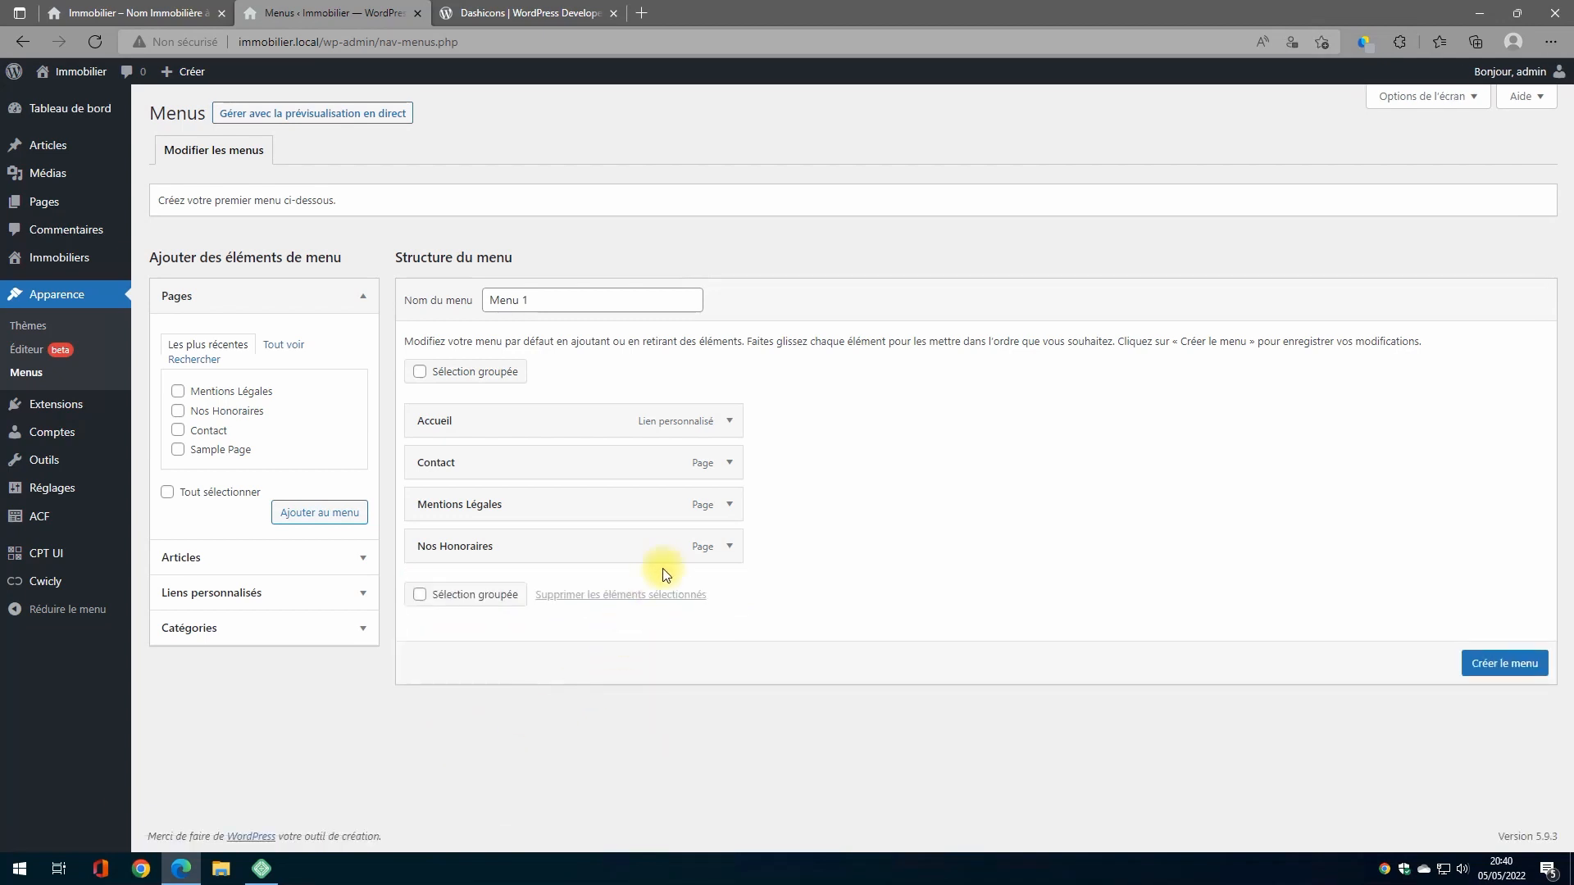
pyautogui.click(728, 505)
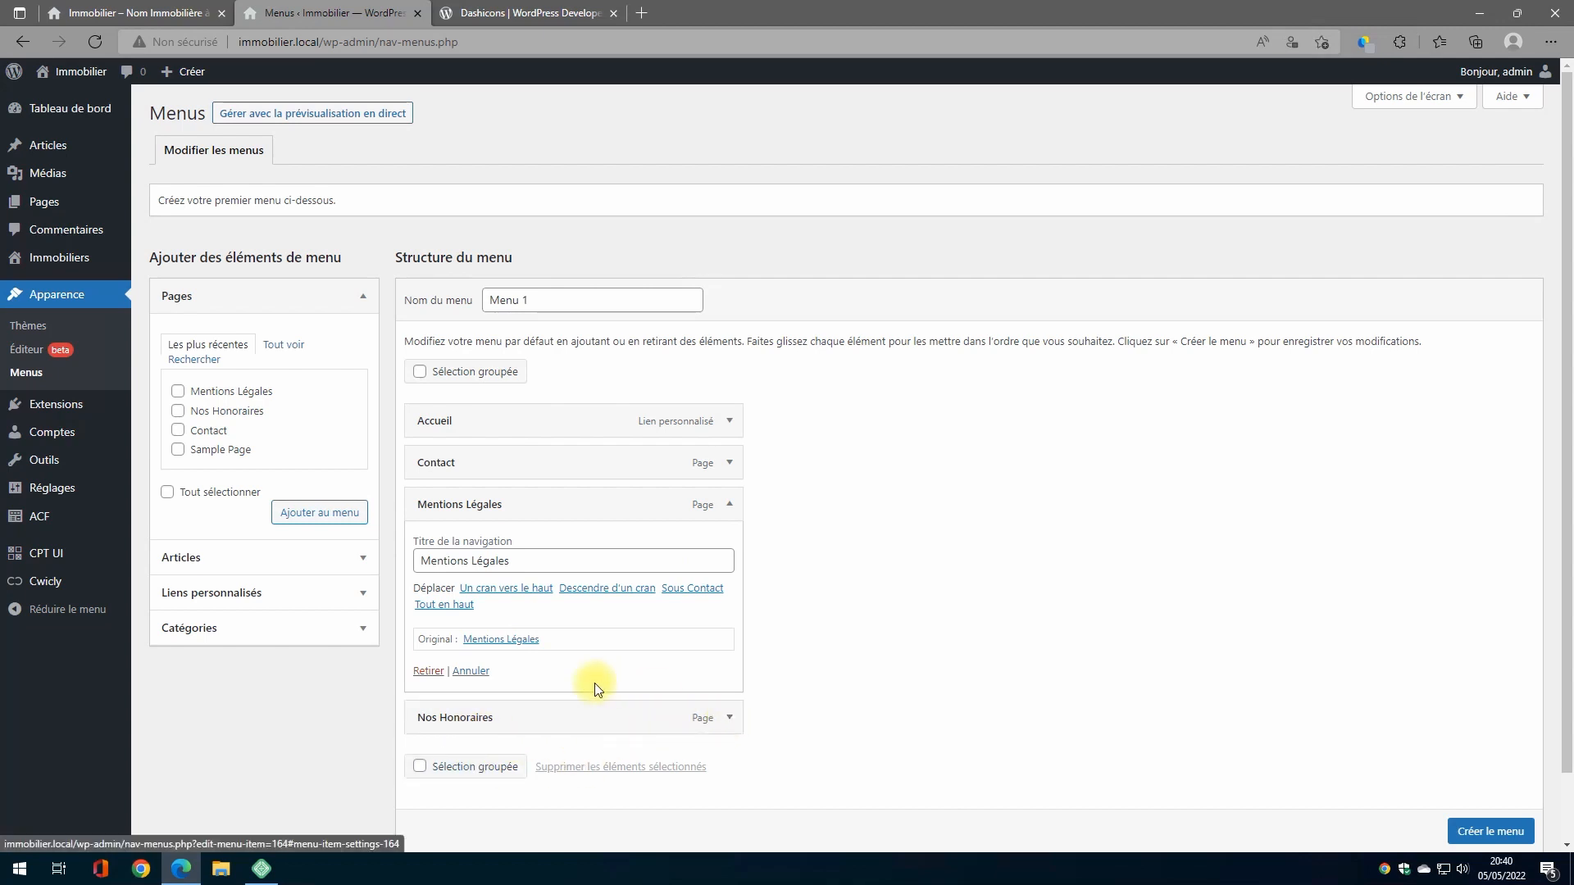
pyautogui.click(425, 671)
# Move the Contact item below Nos Honoraires and remove Nos Honoraires from the menu structure
pyautogui.moveTo(453, 466); pyautogui.dragTo(444, 516)
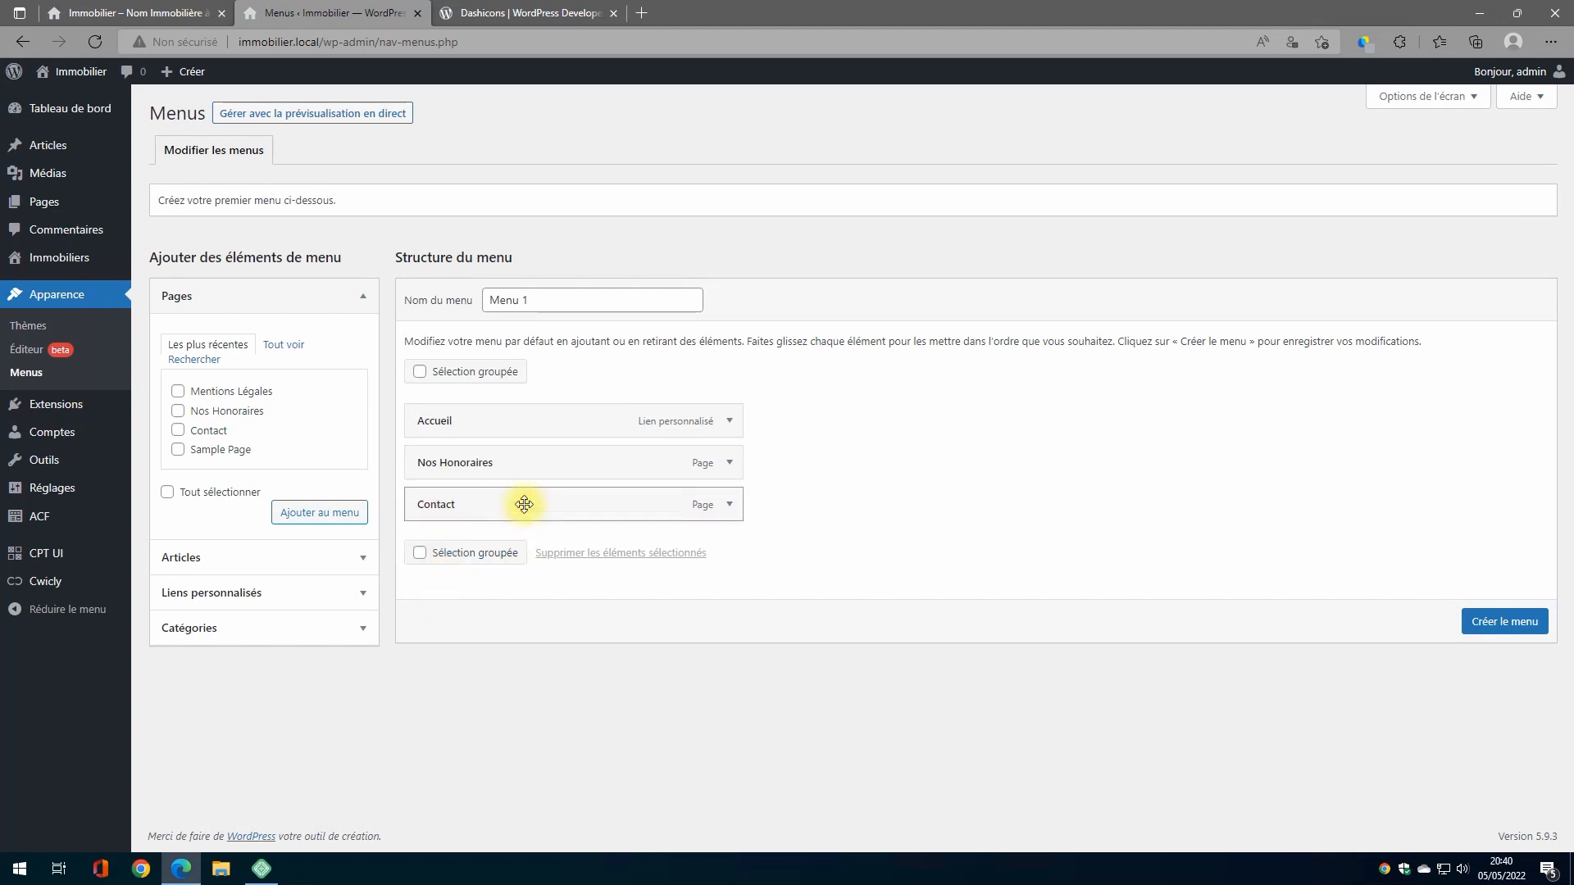
pyautogui.click(730, 463)
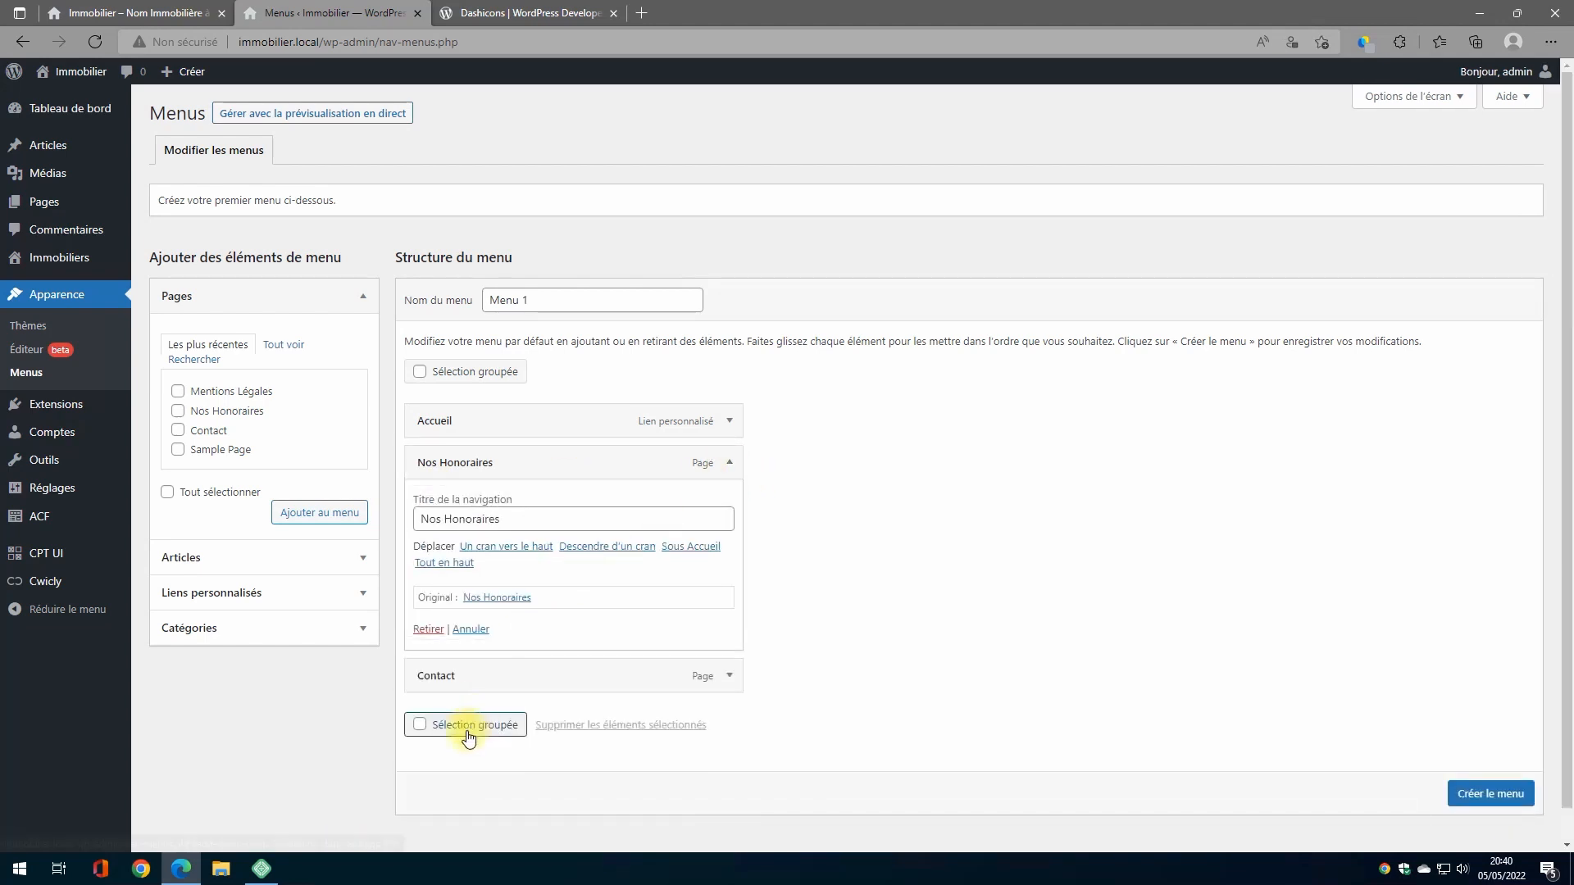
pyautogui.click(428, 629)
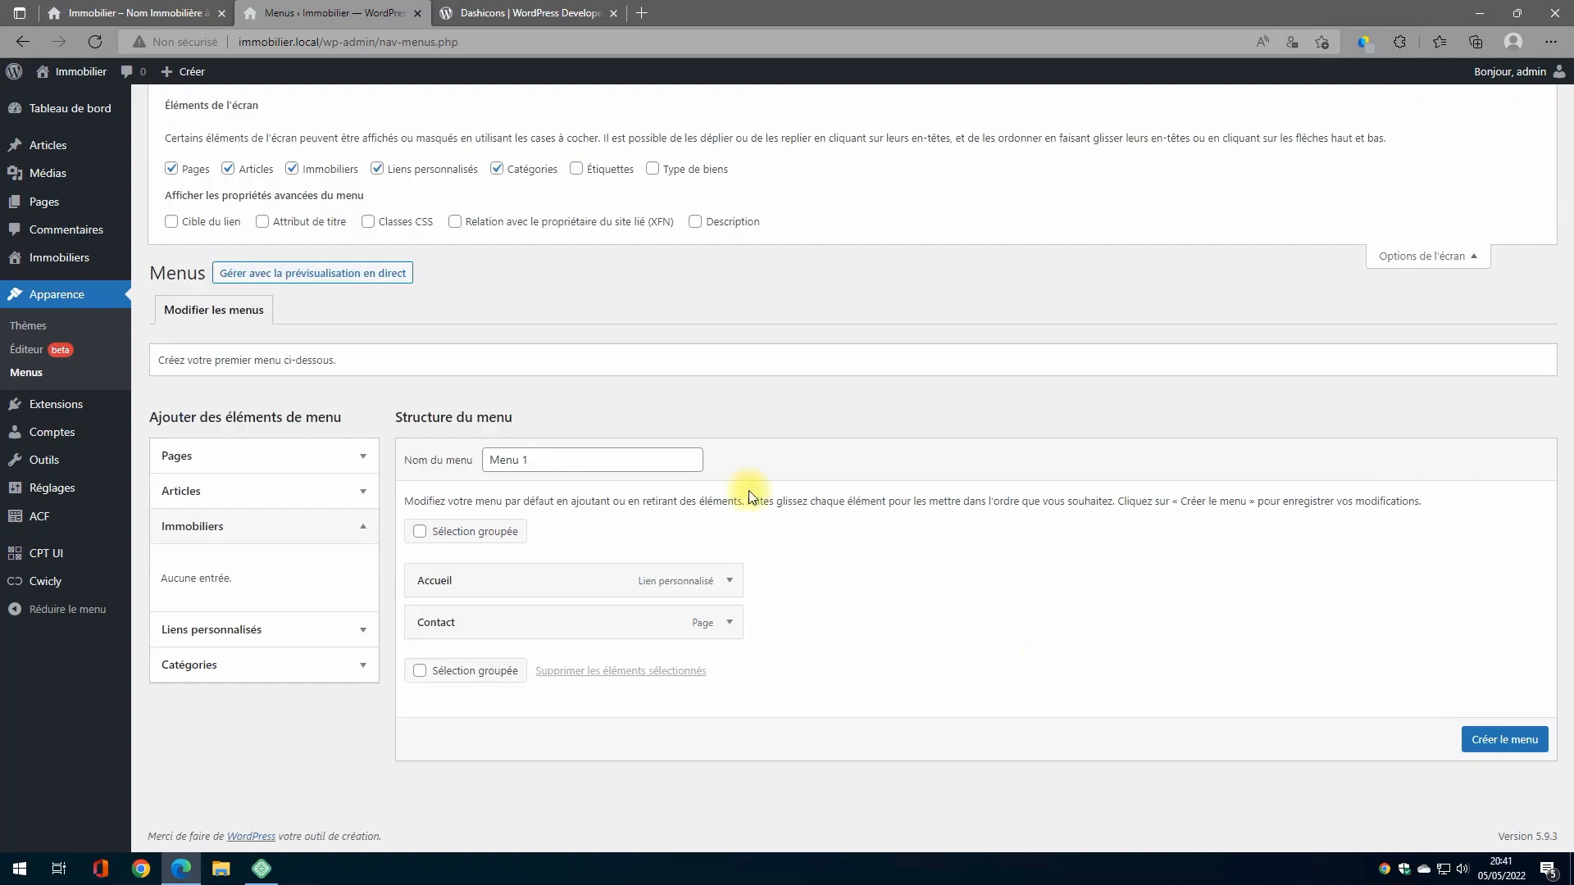
# Name the menu "Menu Haut" and create it
pyautogui.click(564, 462)
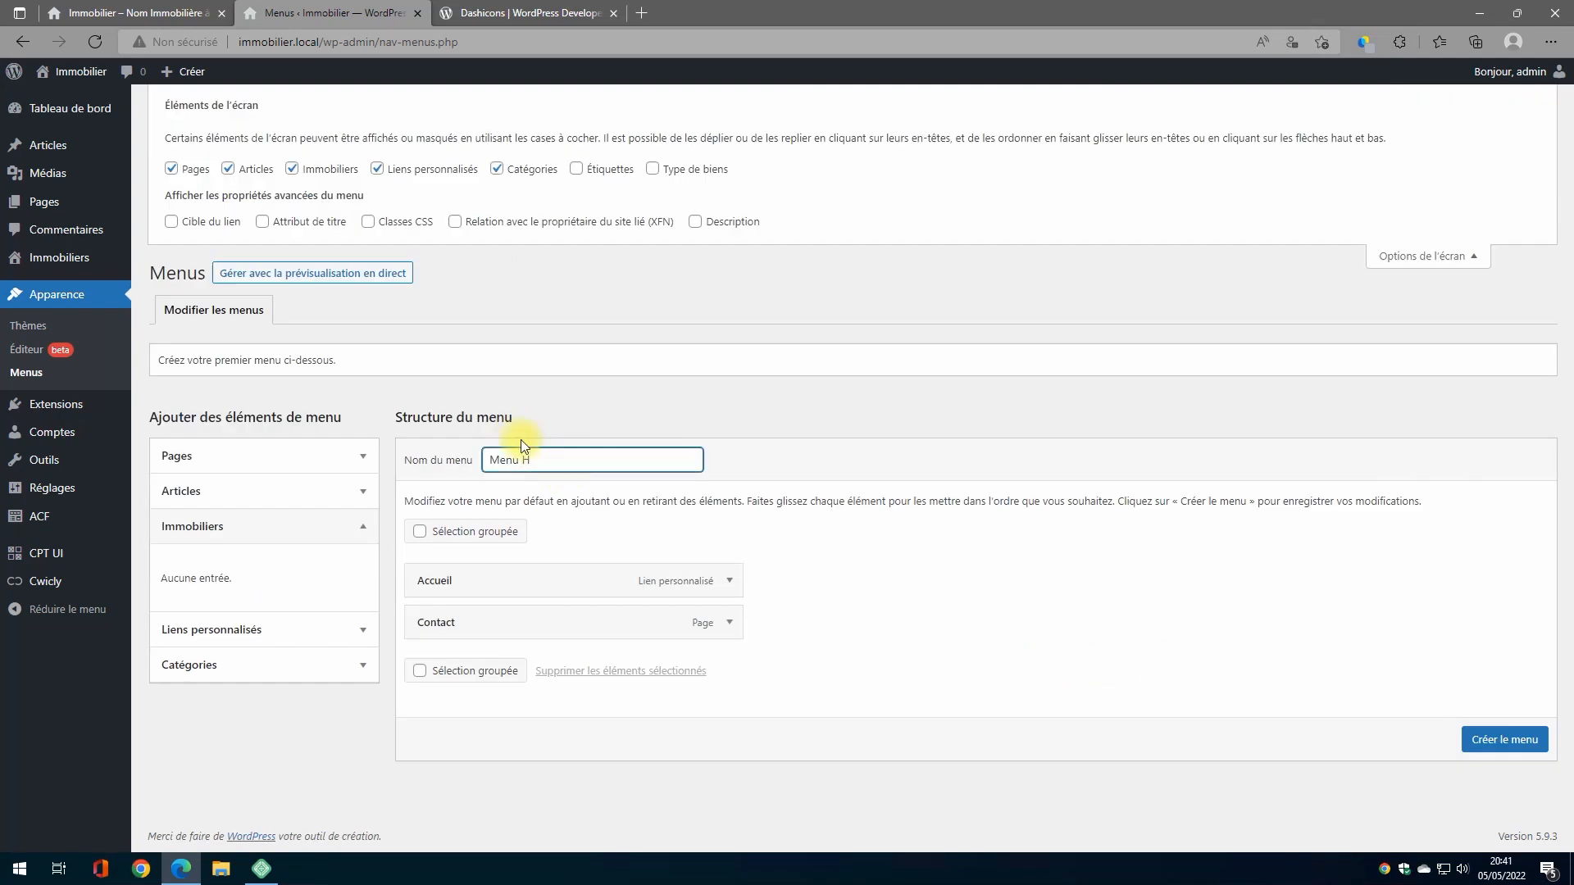
pyautogui.click(1503, 743)
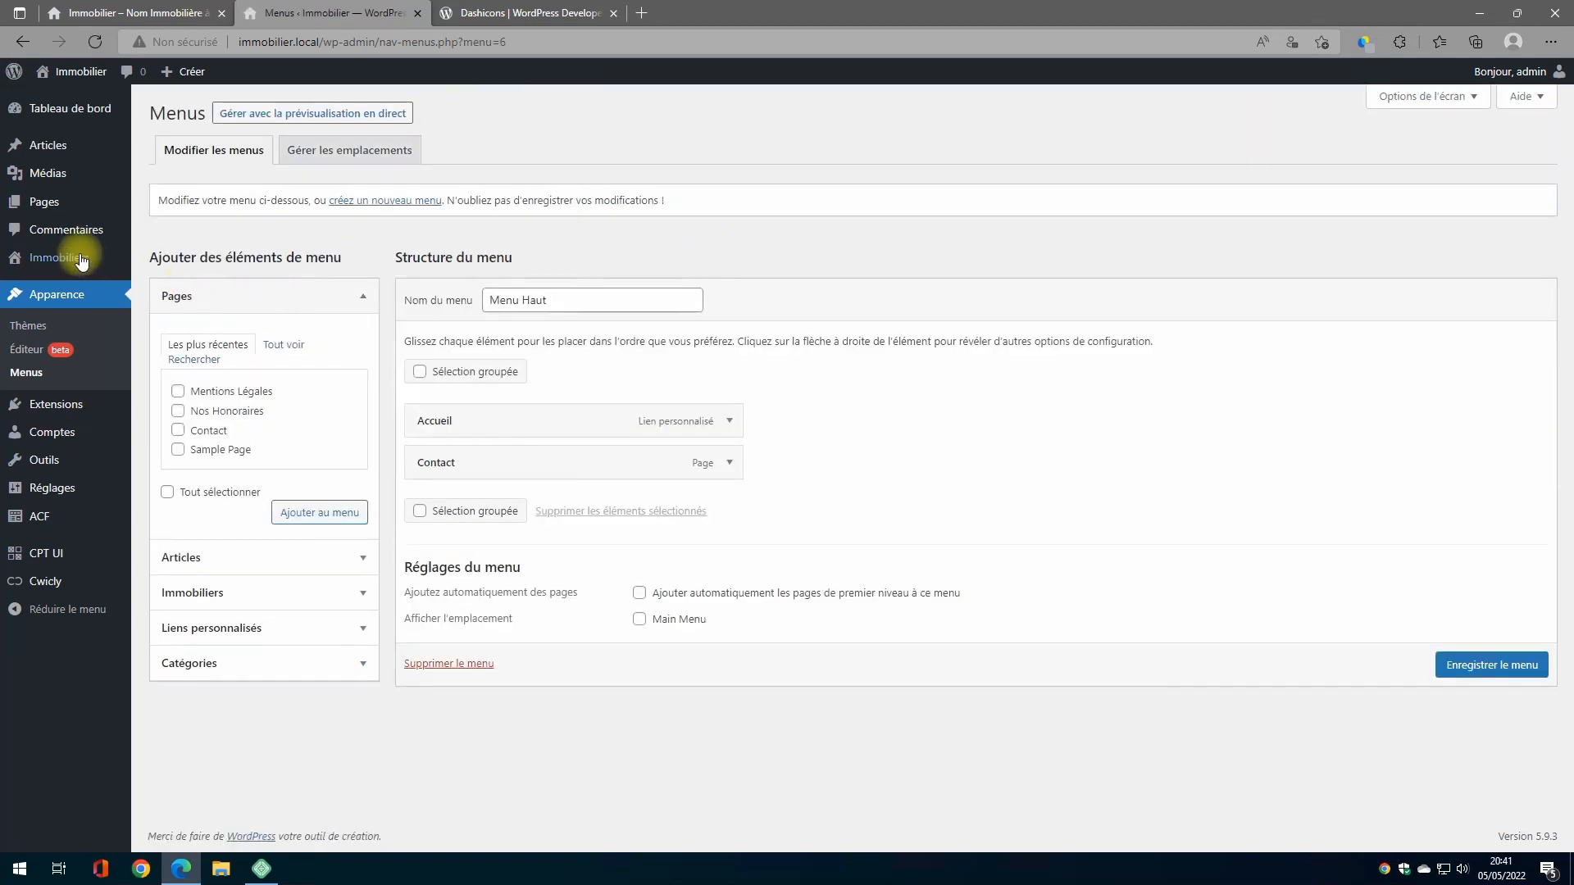
# Add "Maison" and "Appartement" as terms of the Immobiliers Type de biens taxonomy
pyautogui.moveTo(73, 260)
pyautogui.click(176, 306)
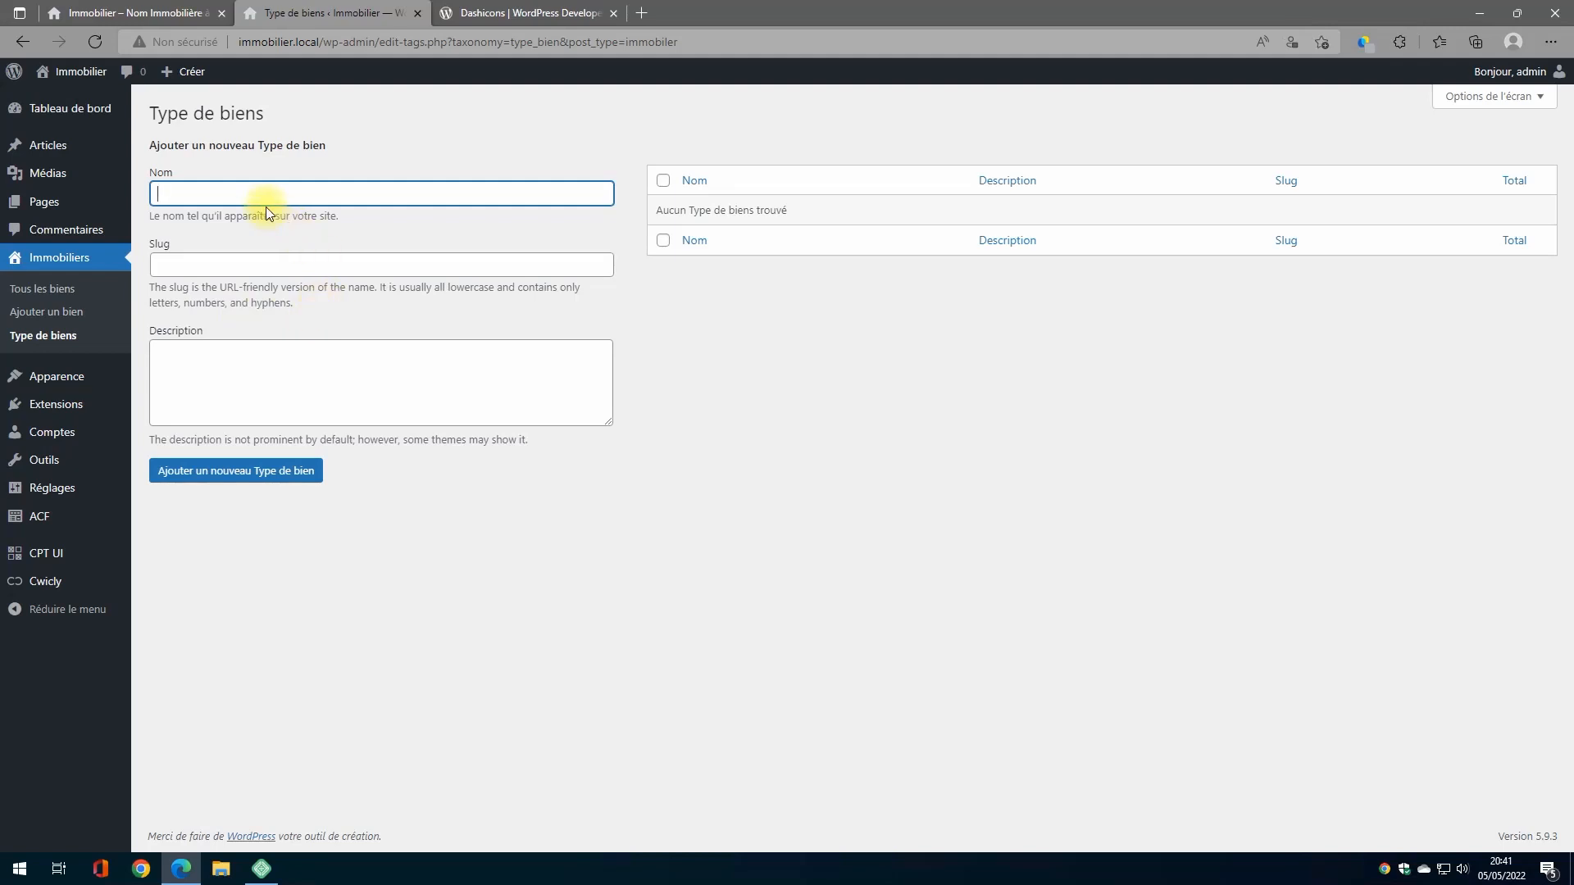
pyautogui.write('Maison')
pyautogui.click(223, 466)
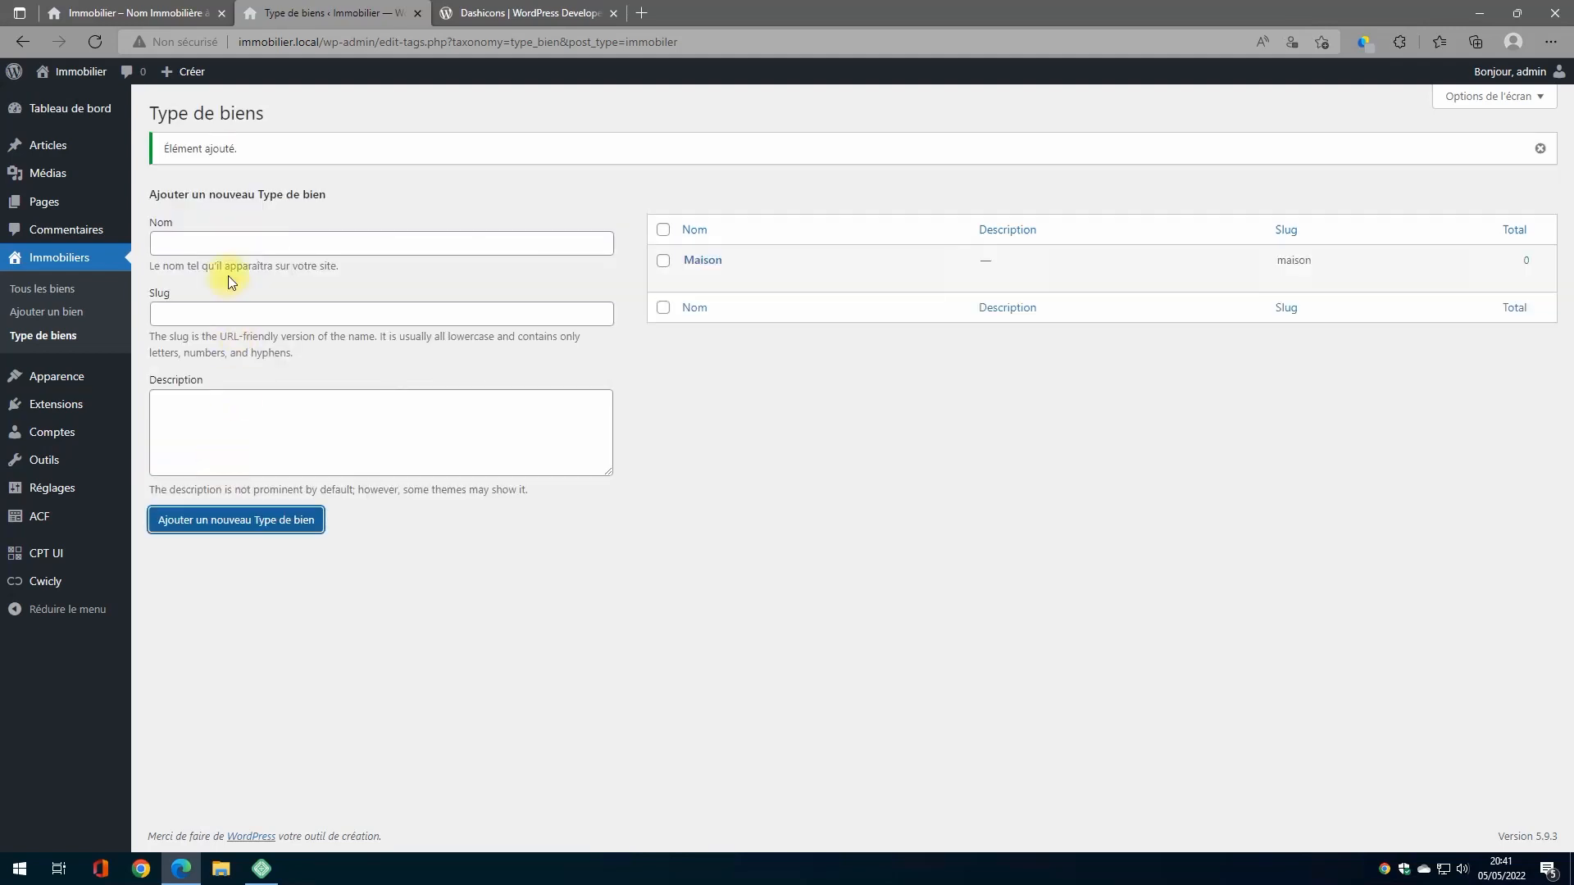
pyautogui.click(223, 243)
pyautogui.write('Appartement')
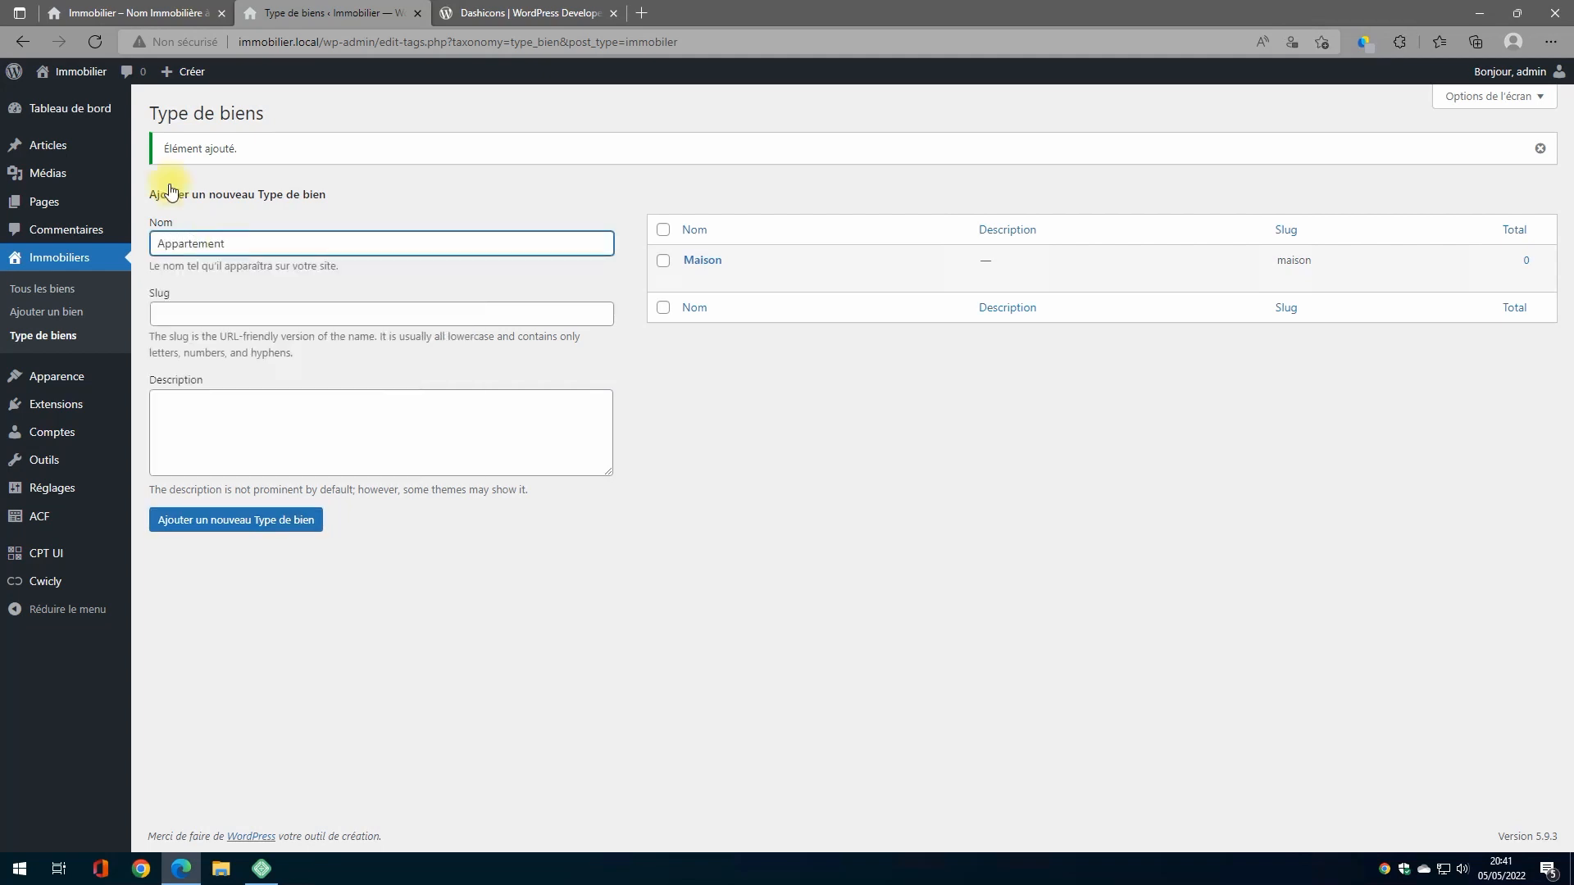
pyautogui.click(182, 519)
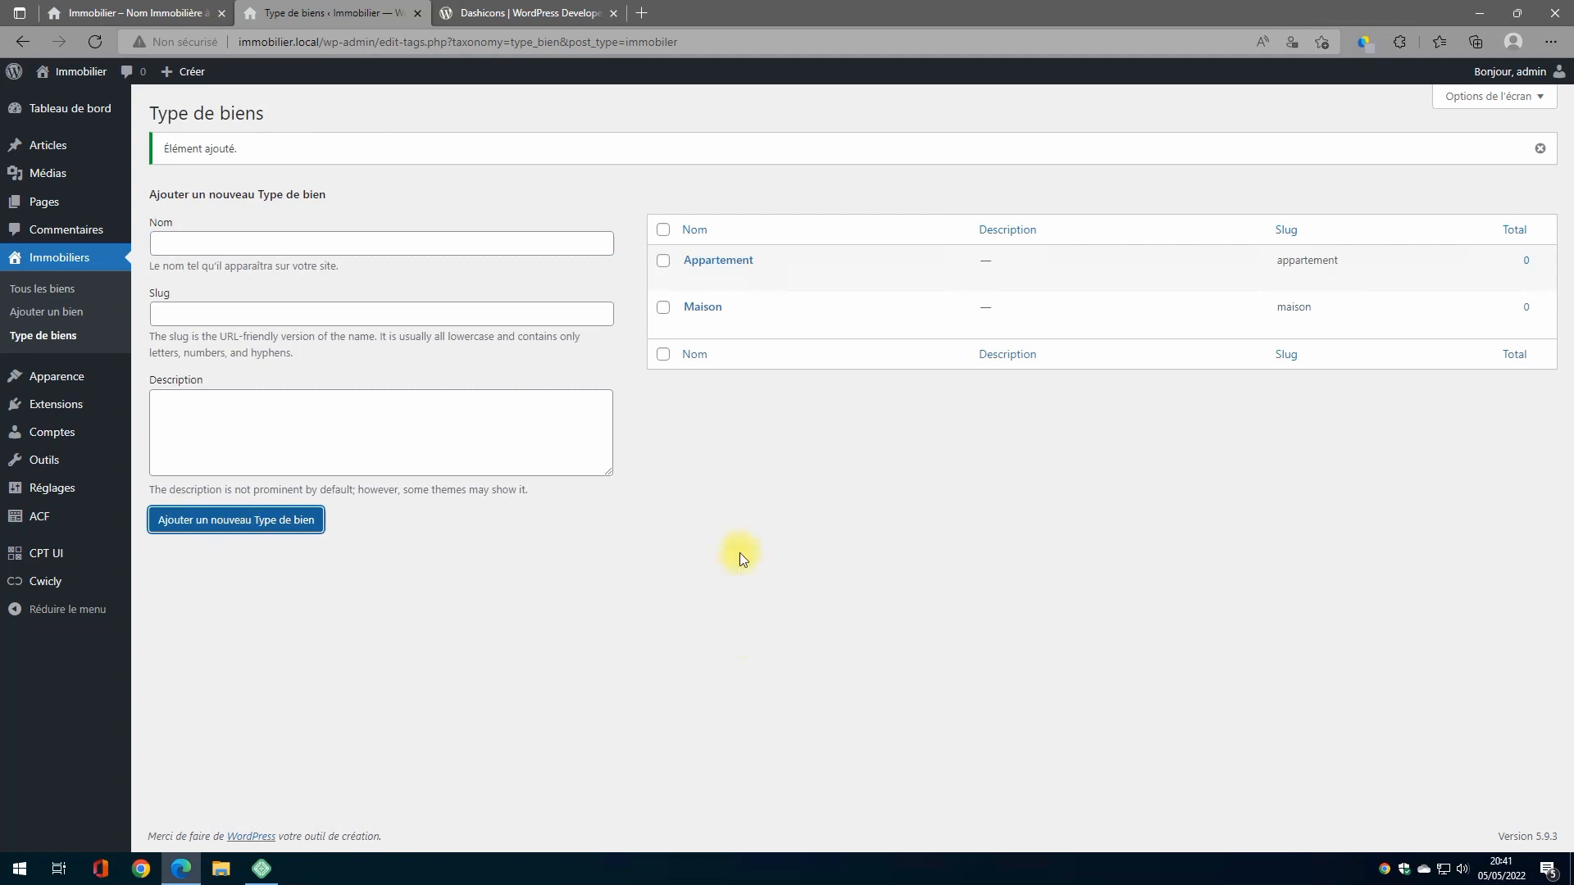
# Show Type de biens and hide Immobiliers among the item sources available on the site's menu management page
pyautogui.moveTo(45, 520)
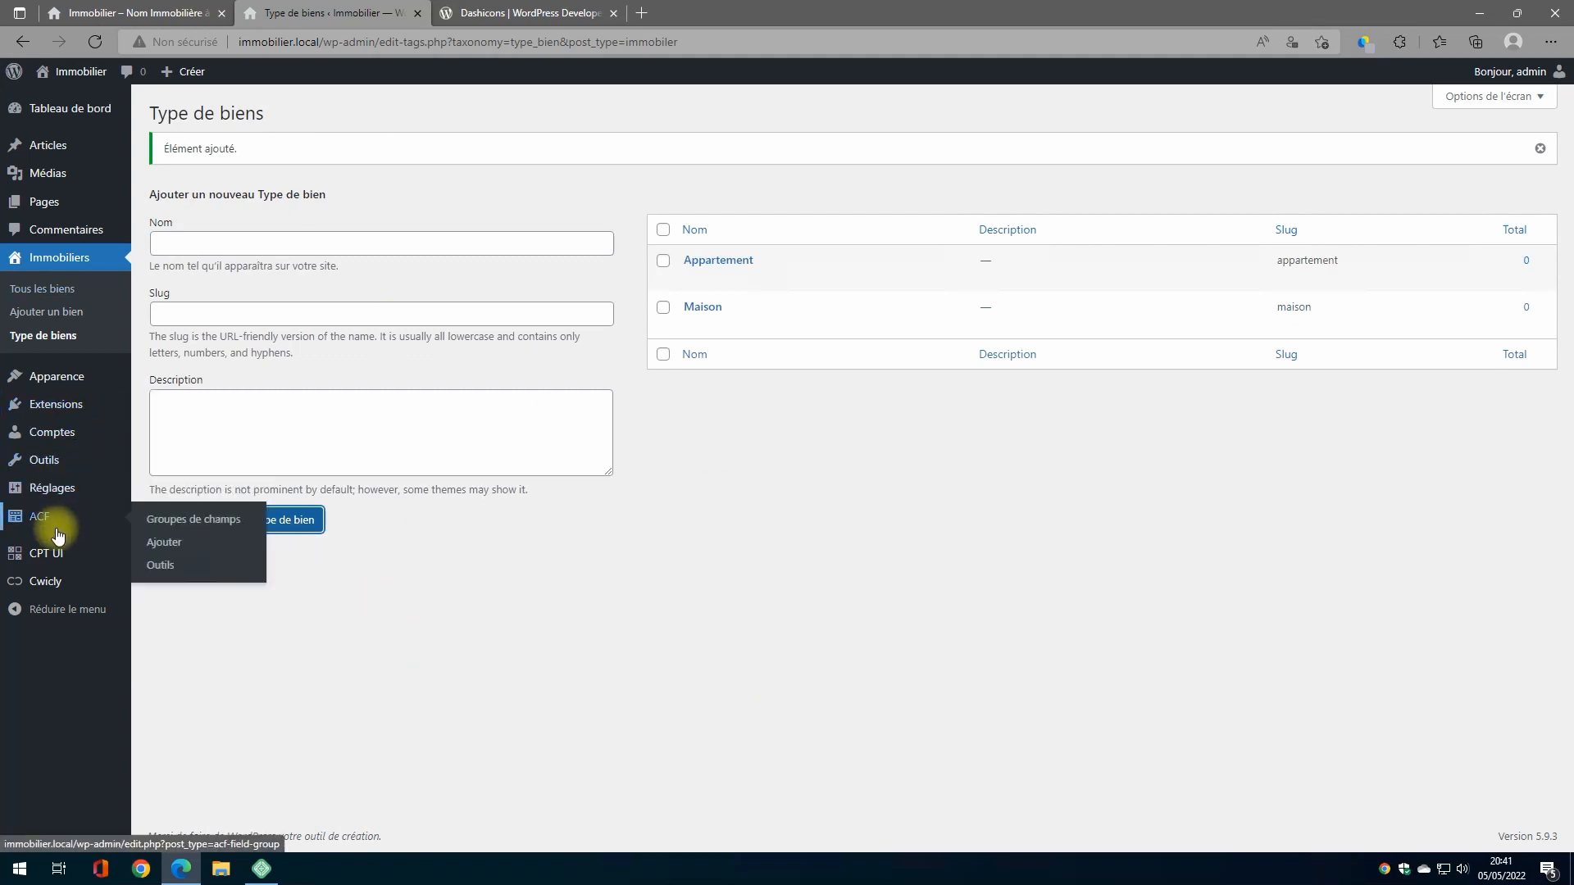
pyautogui.moveTo(55, 377)
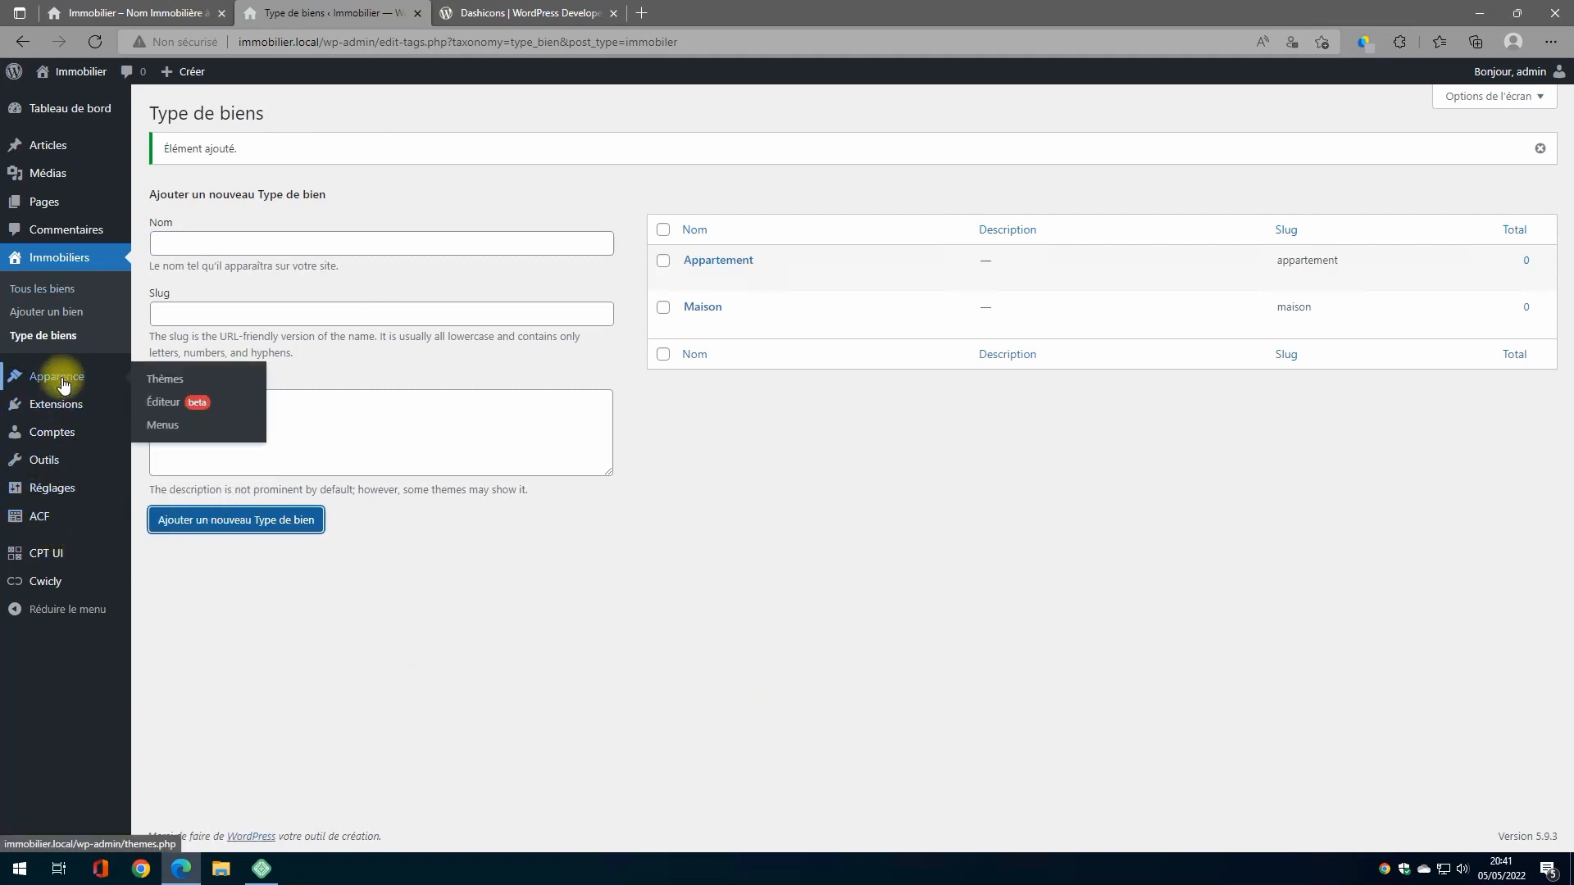
pyautogui.click(159, 424)
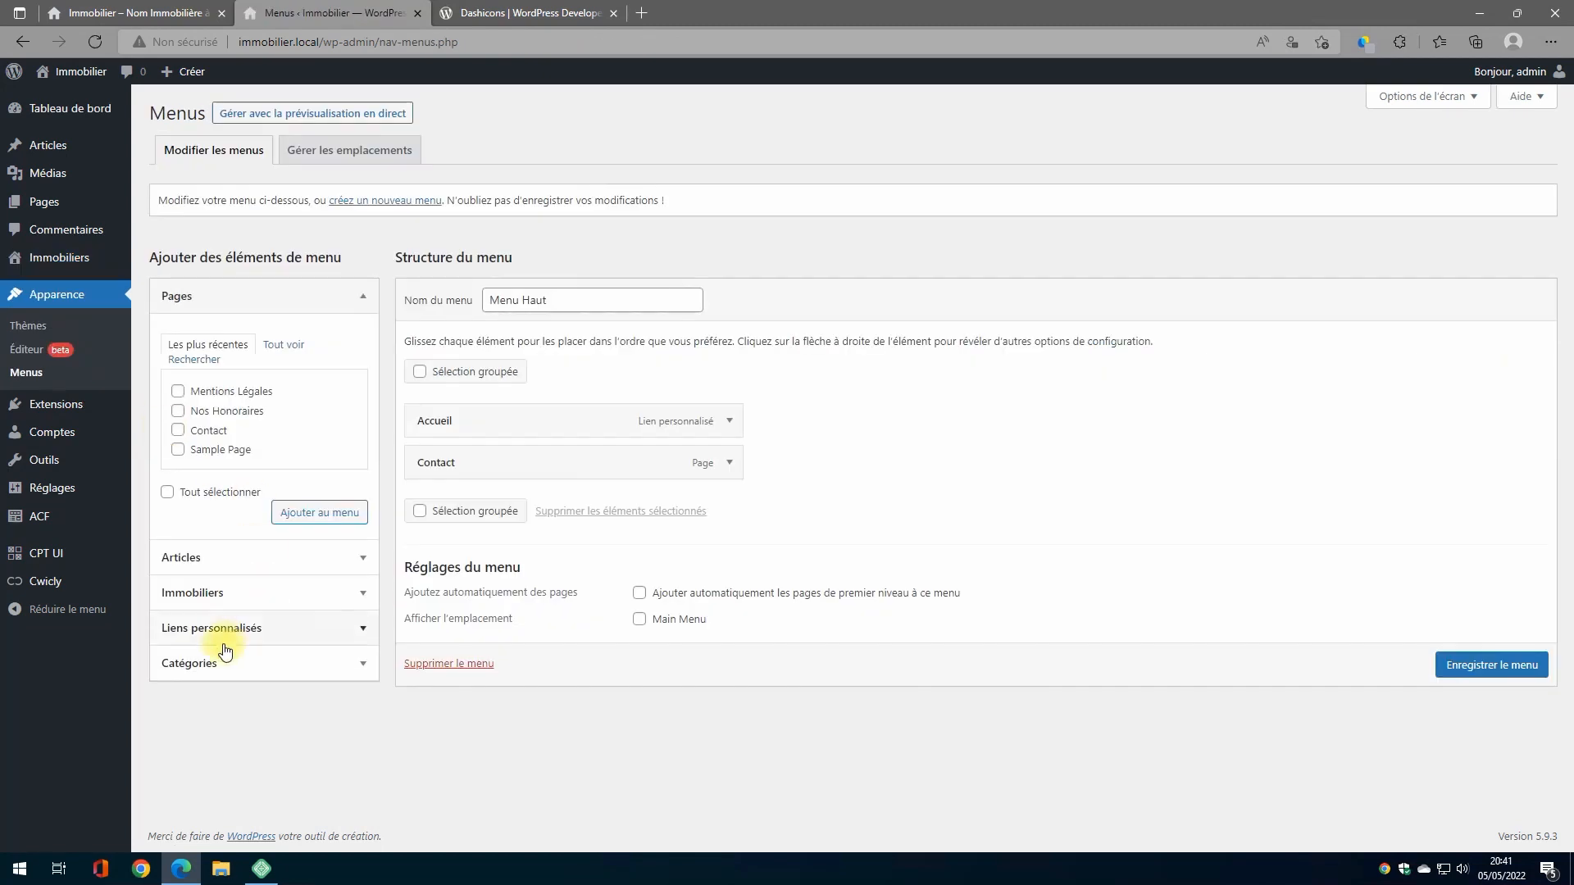
pyautogui.click(213, 608)
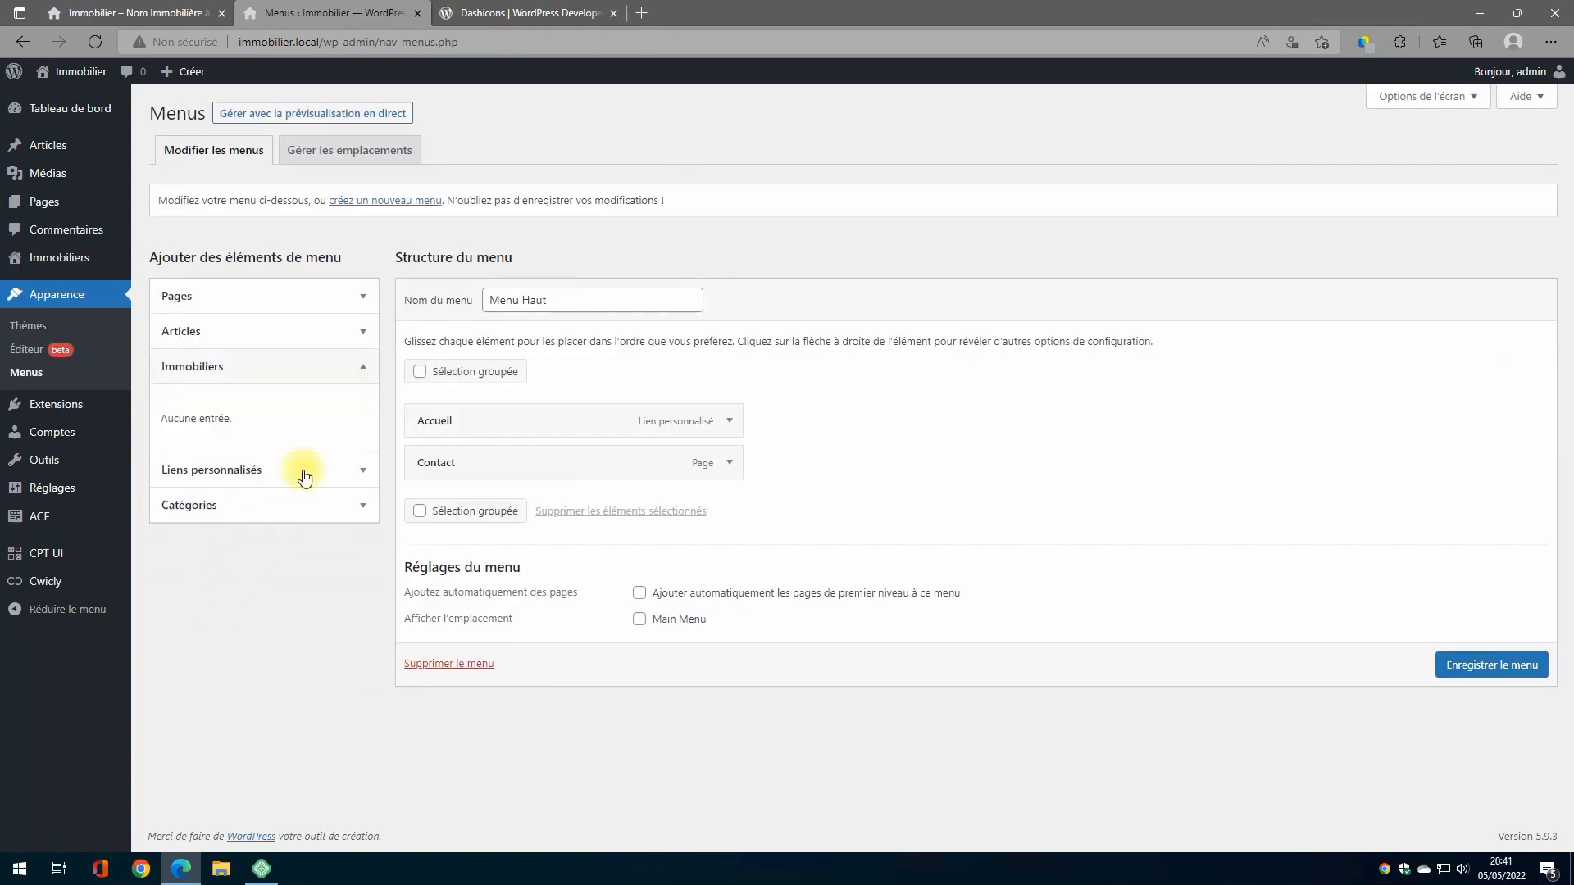
pyautogui.click(94, 41)
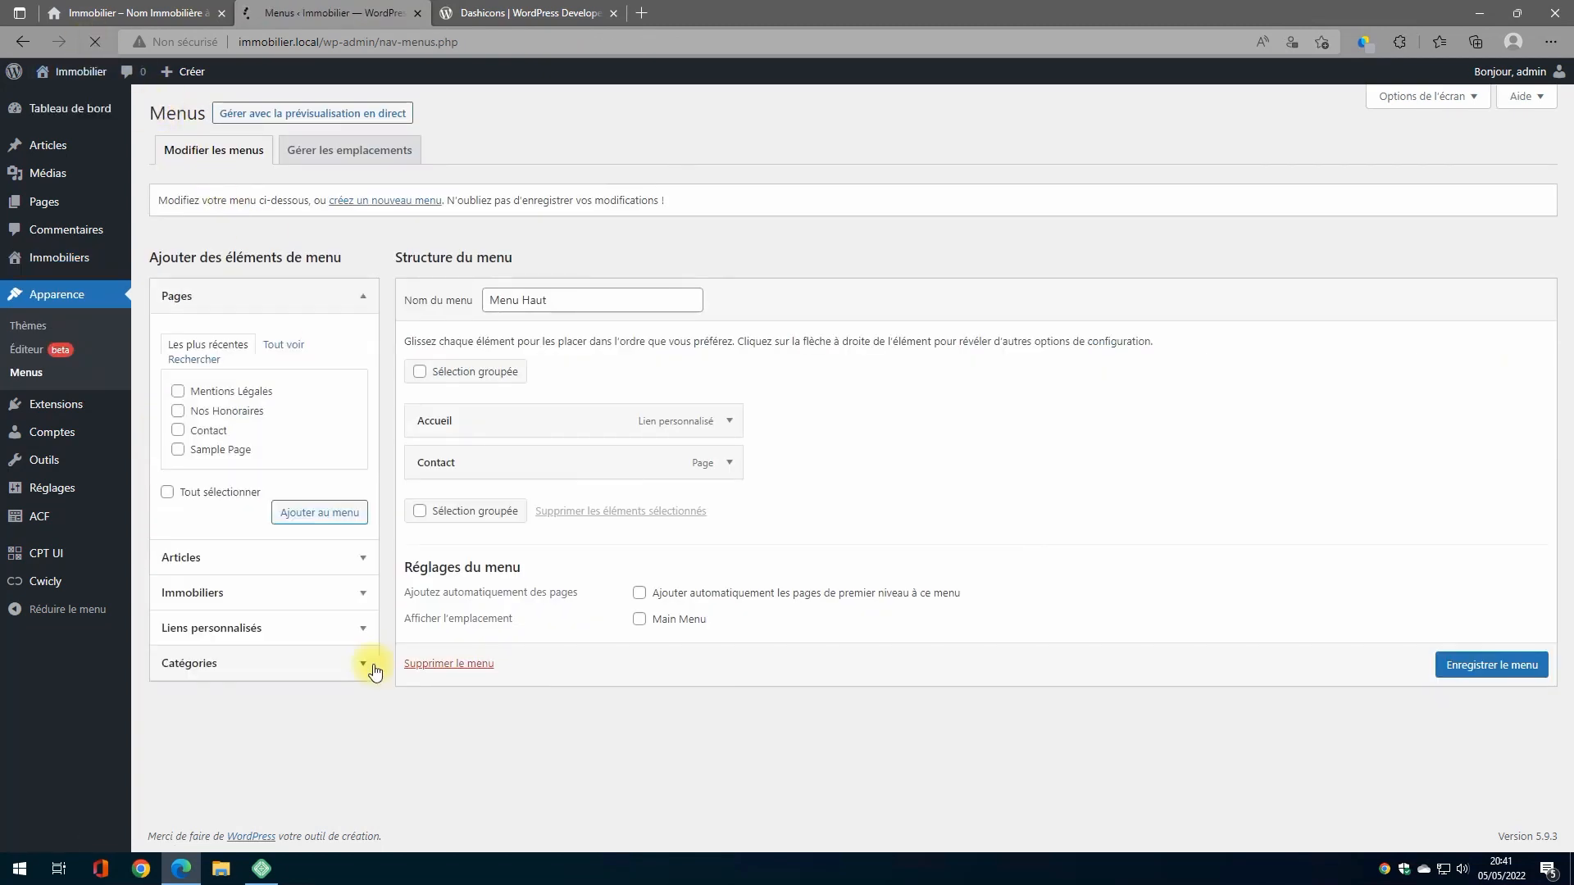
pyautogui.click(176, 593)
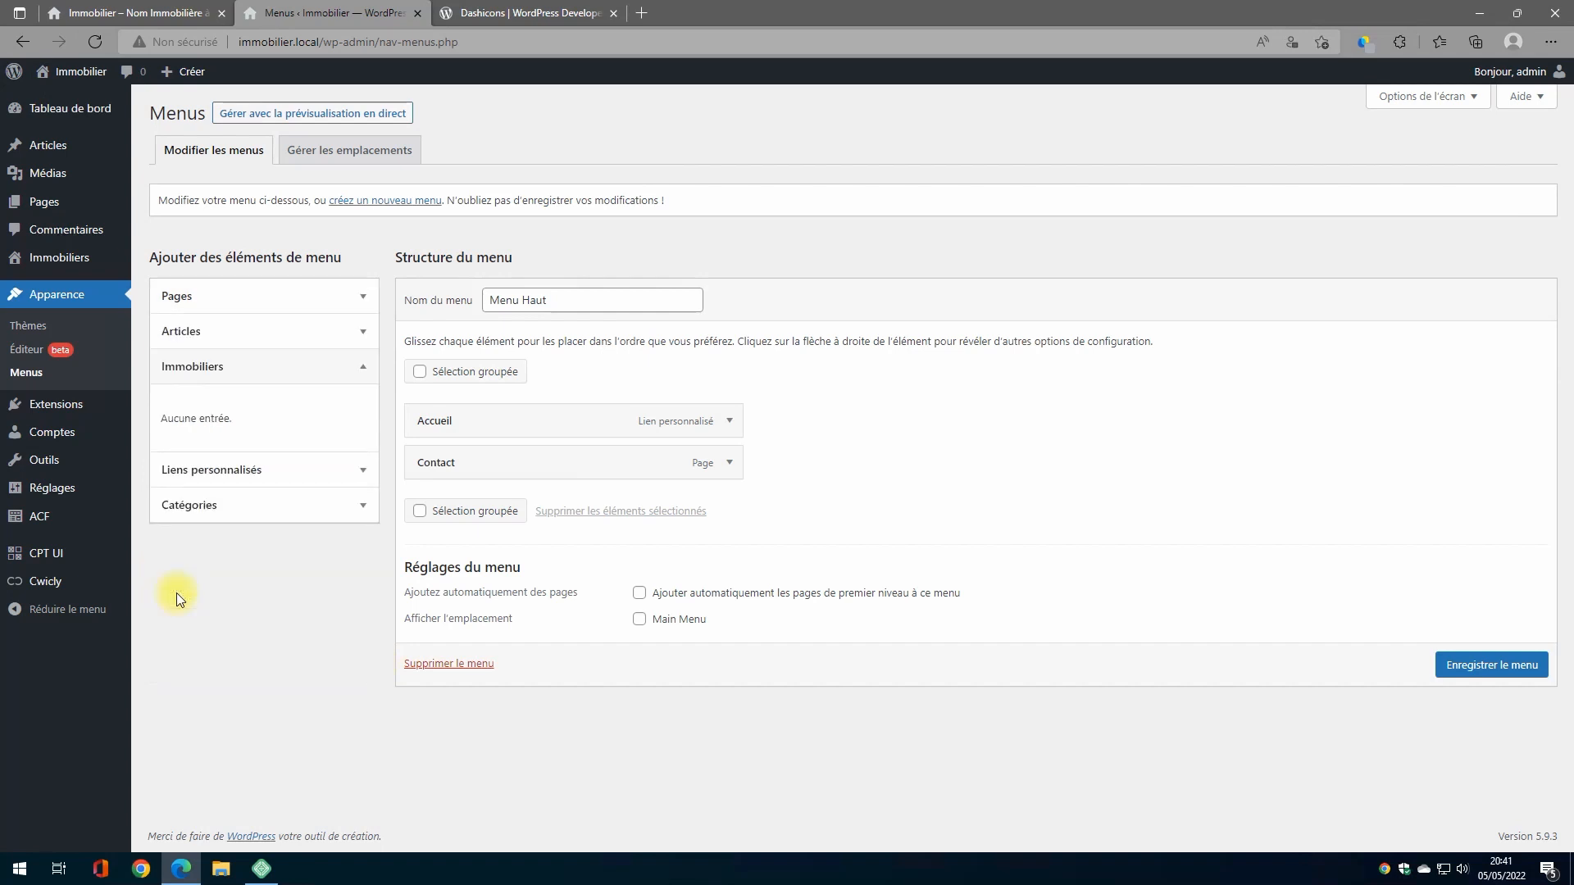
pyautogui.click(1425, 95)
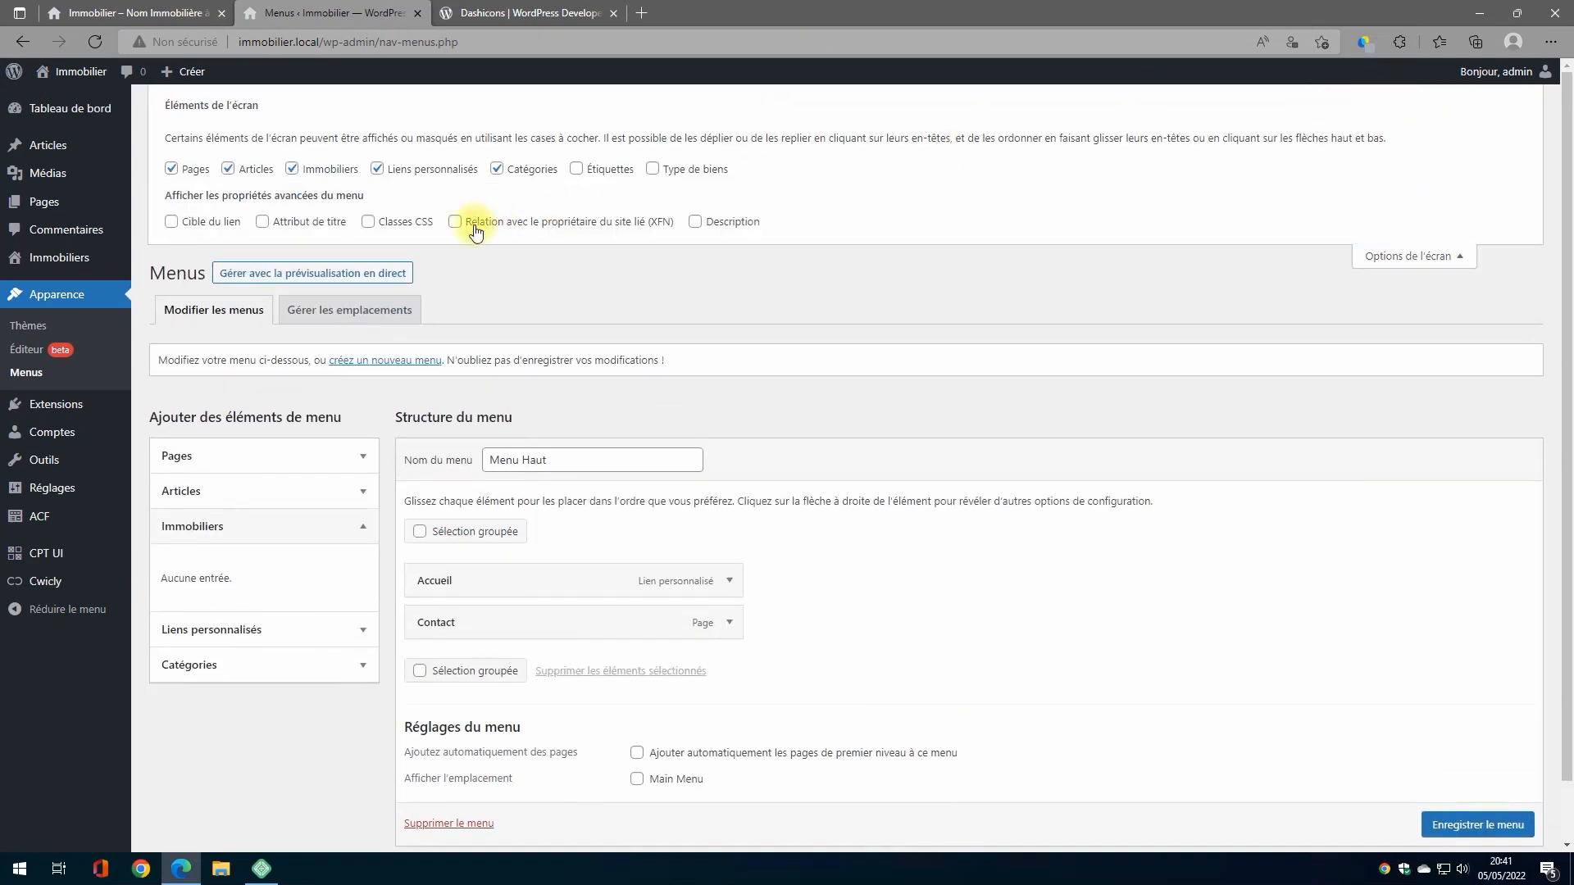
pyautogui.click(653, 169)
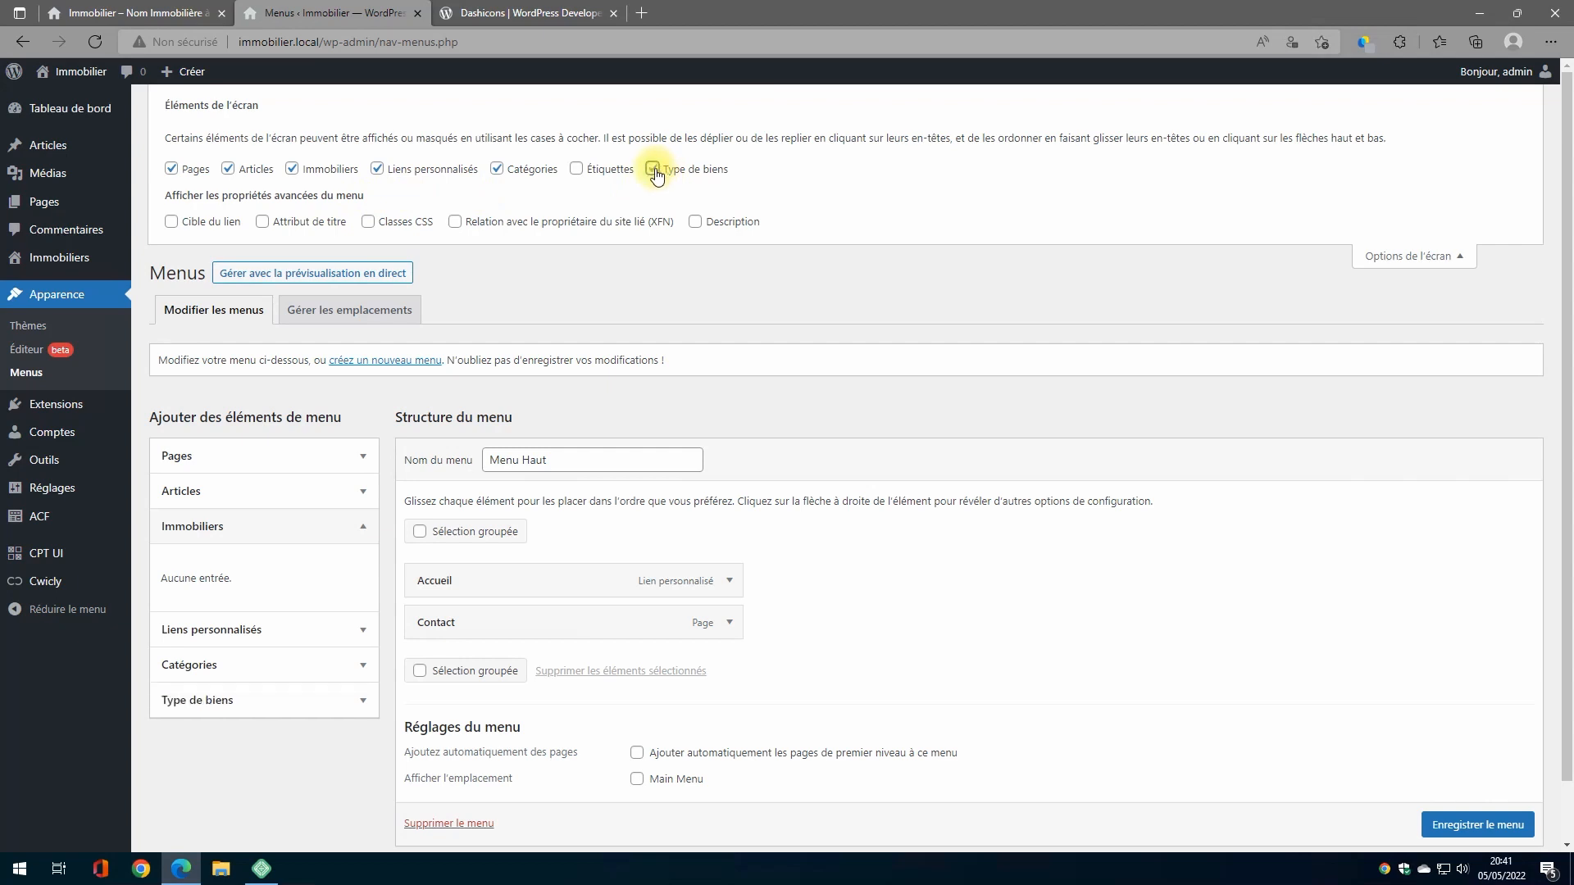
pyautogui.click(340, 167)
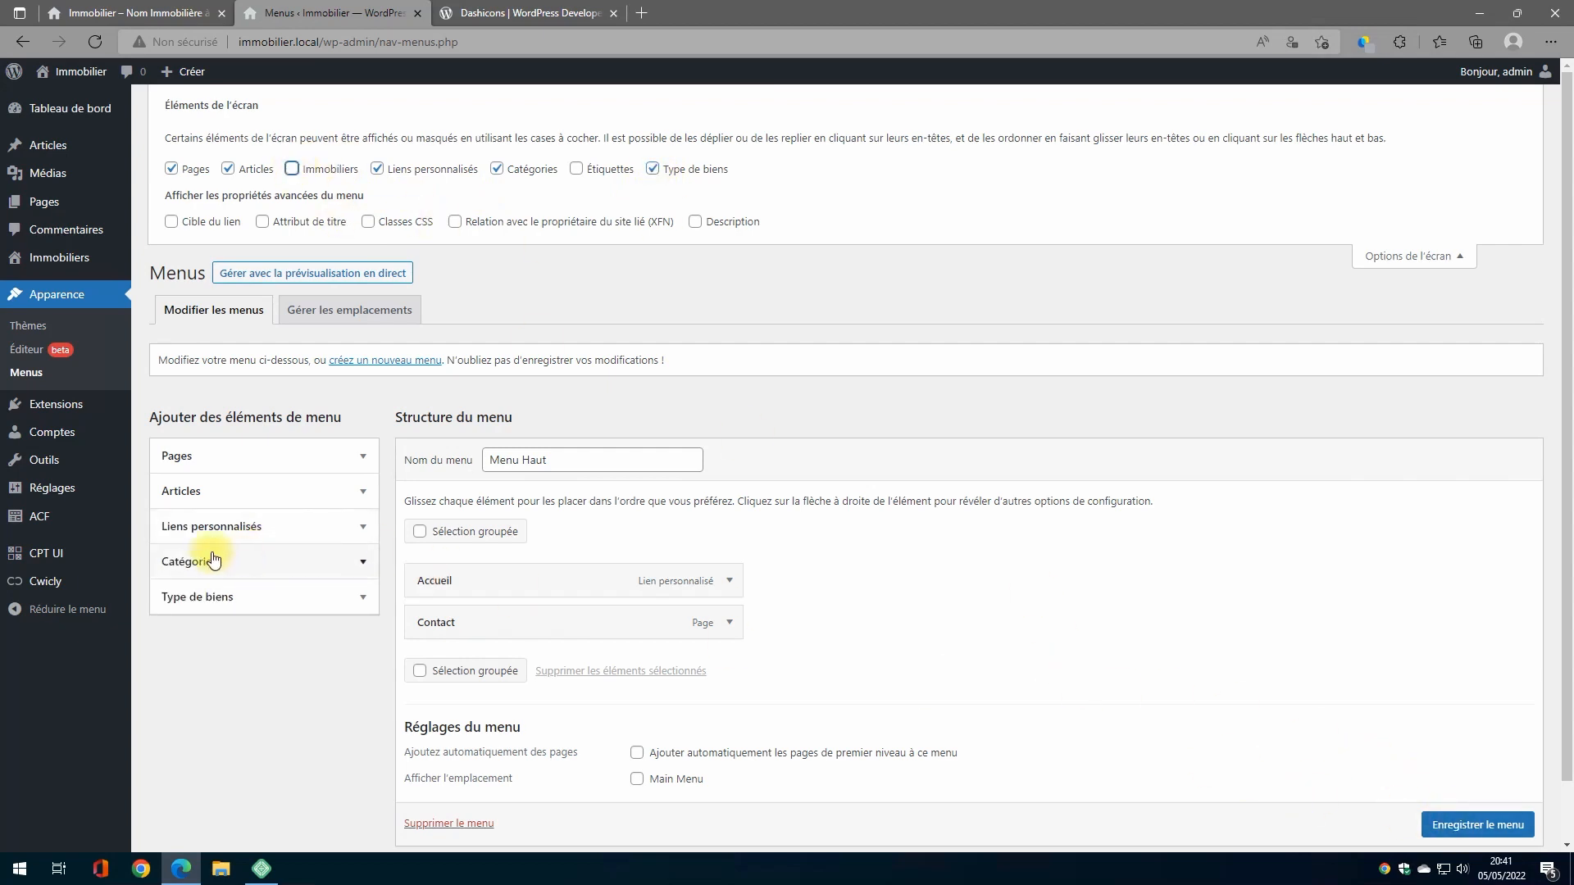
# Add the Appartement and Maison terms to Menu Haut, placing Maison and then Appartement ahead of Contact
pyautogui.click(208, 592)
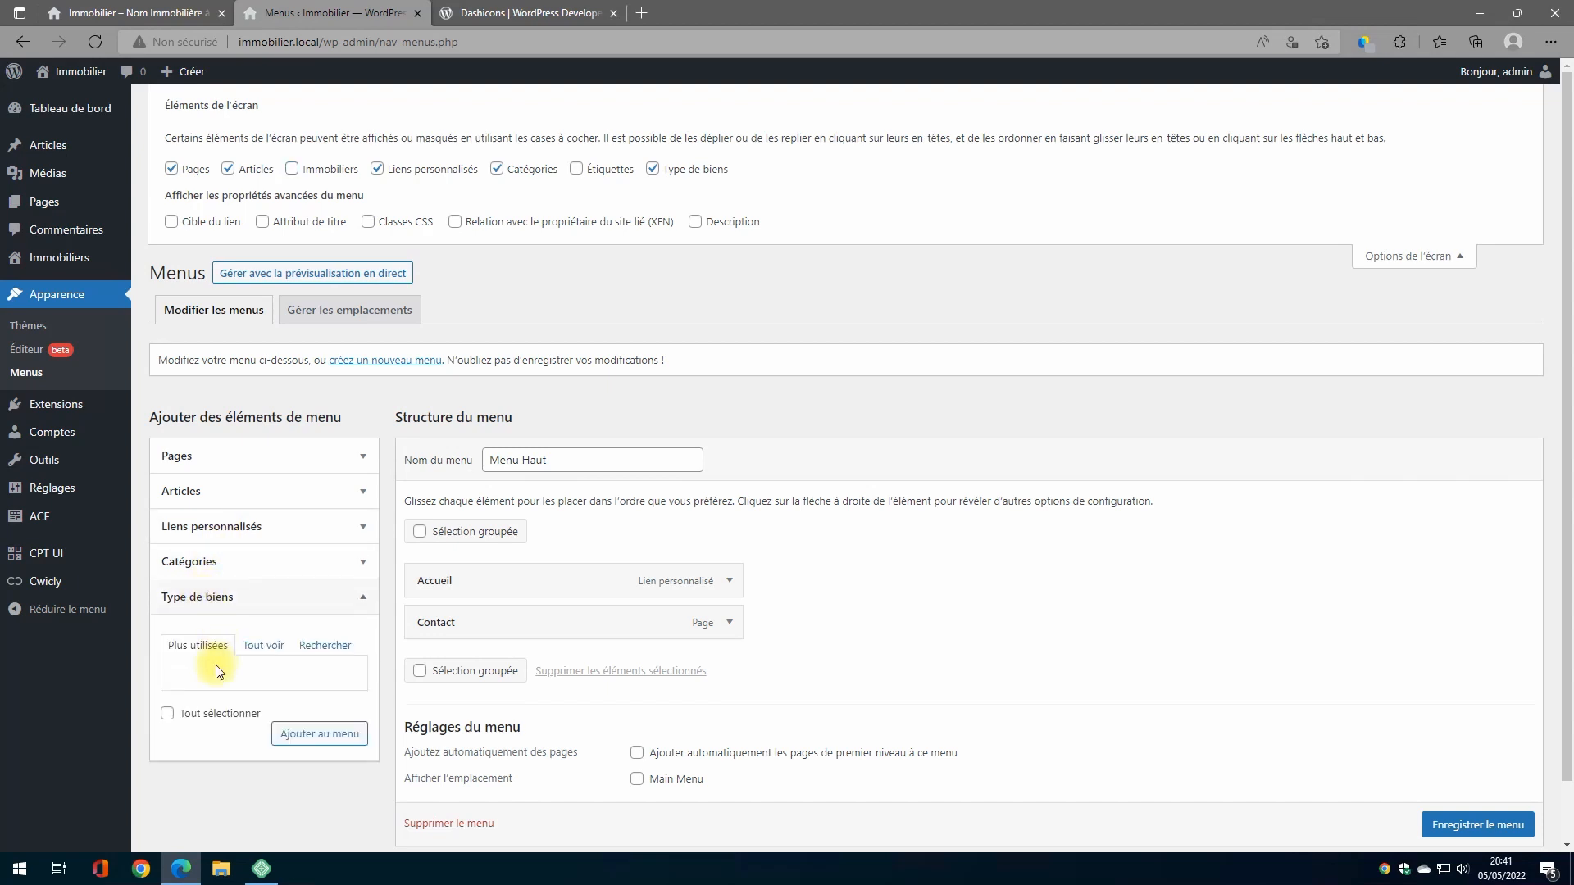
pyautogui.click(270, 648)
pyautogui.click(182, 679)
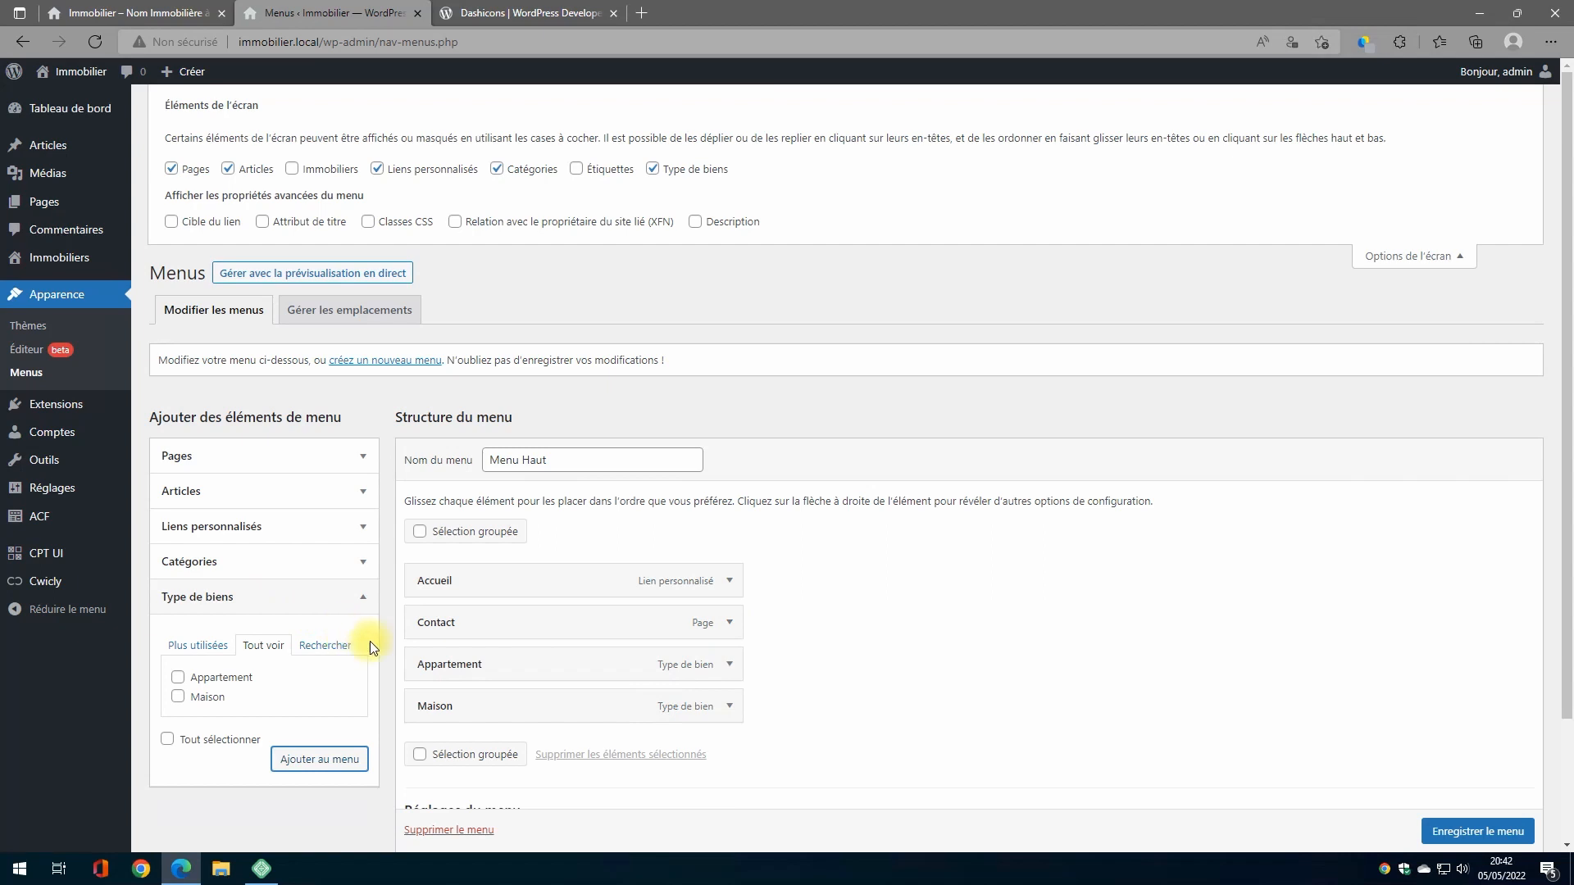
pyautogui.moveTo(455, 636); pyautogui.dragTo(685, 754)
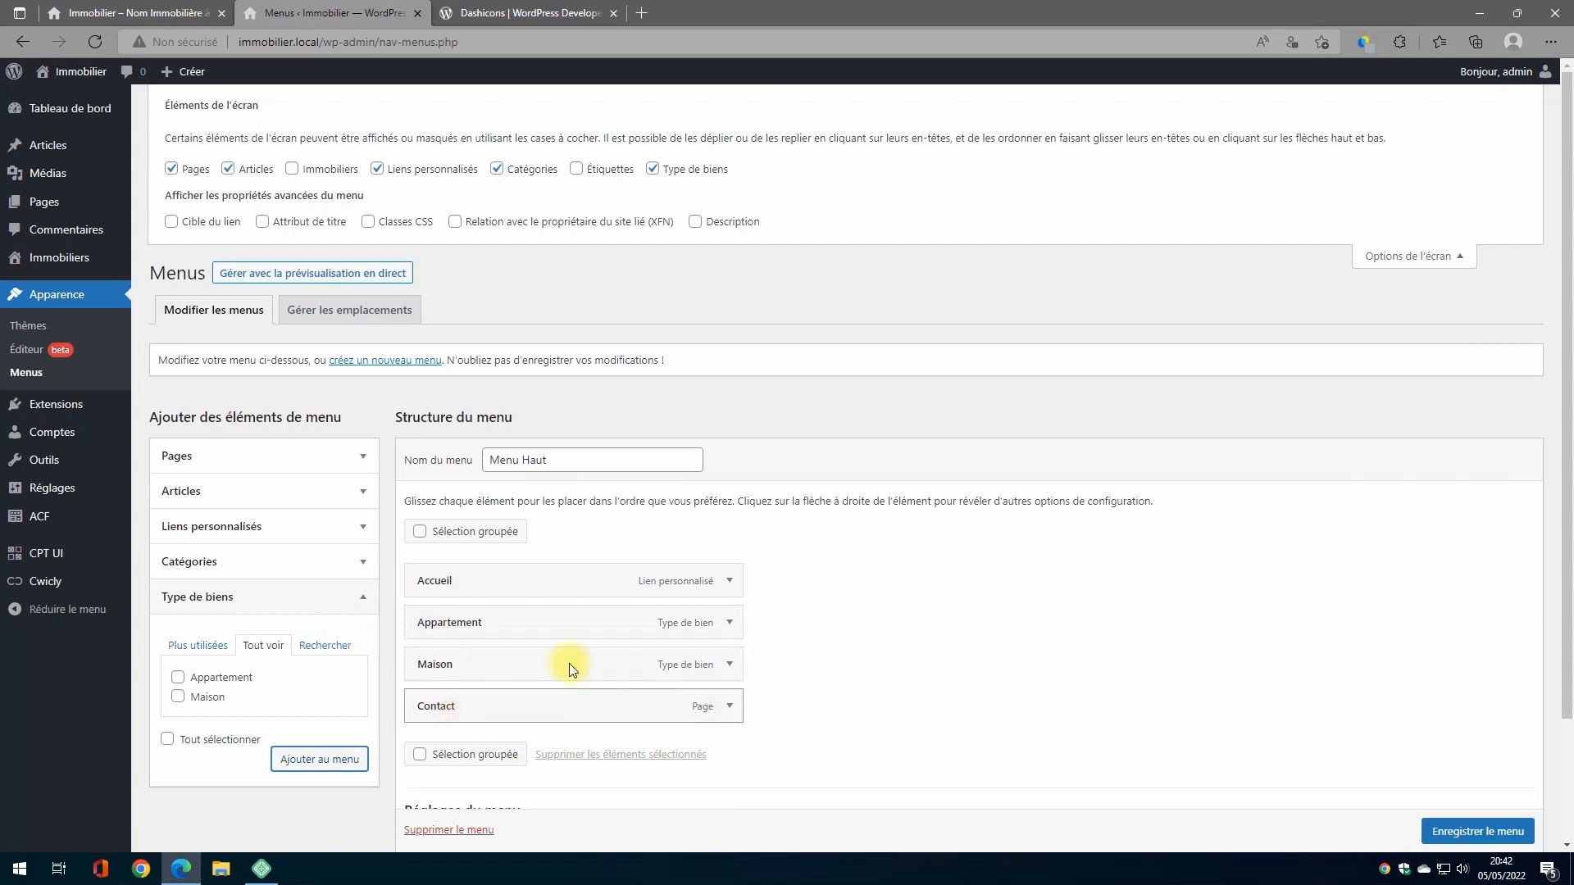
pyautogui.moveTo(453, 666); pyautogui.dragTo(450, 623)
# Remove the Accueil item from Menu Haut and save the menu
pyautogui.click(731, 584)
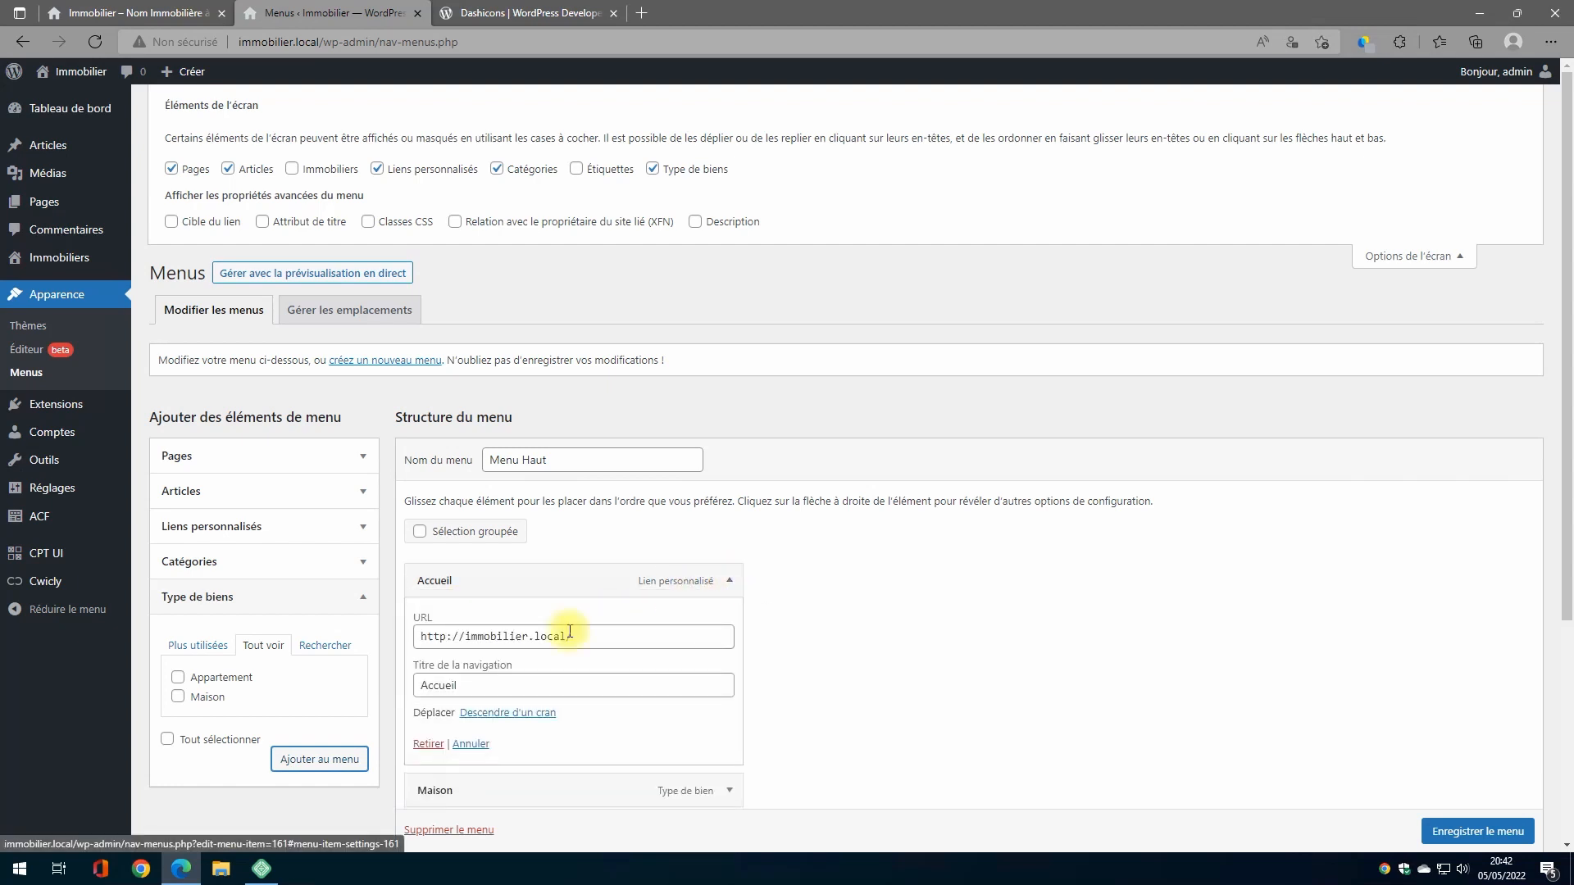
pyautogui.click(427, 741)
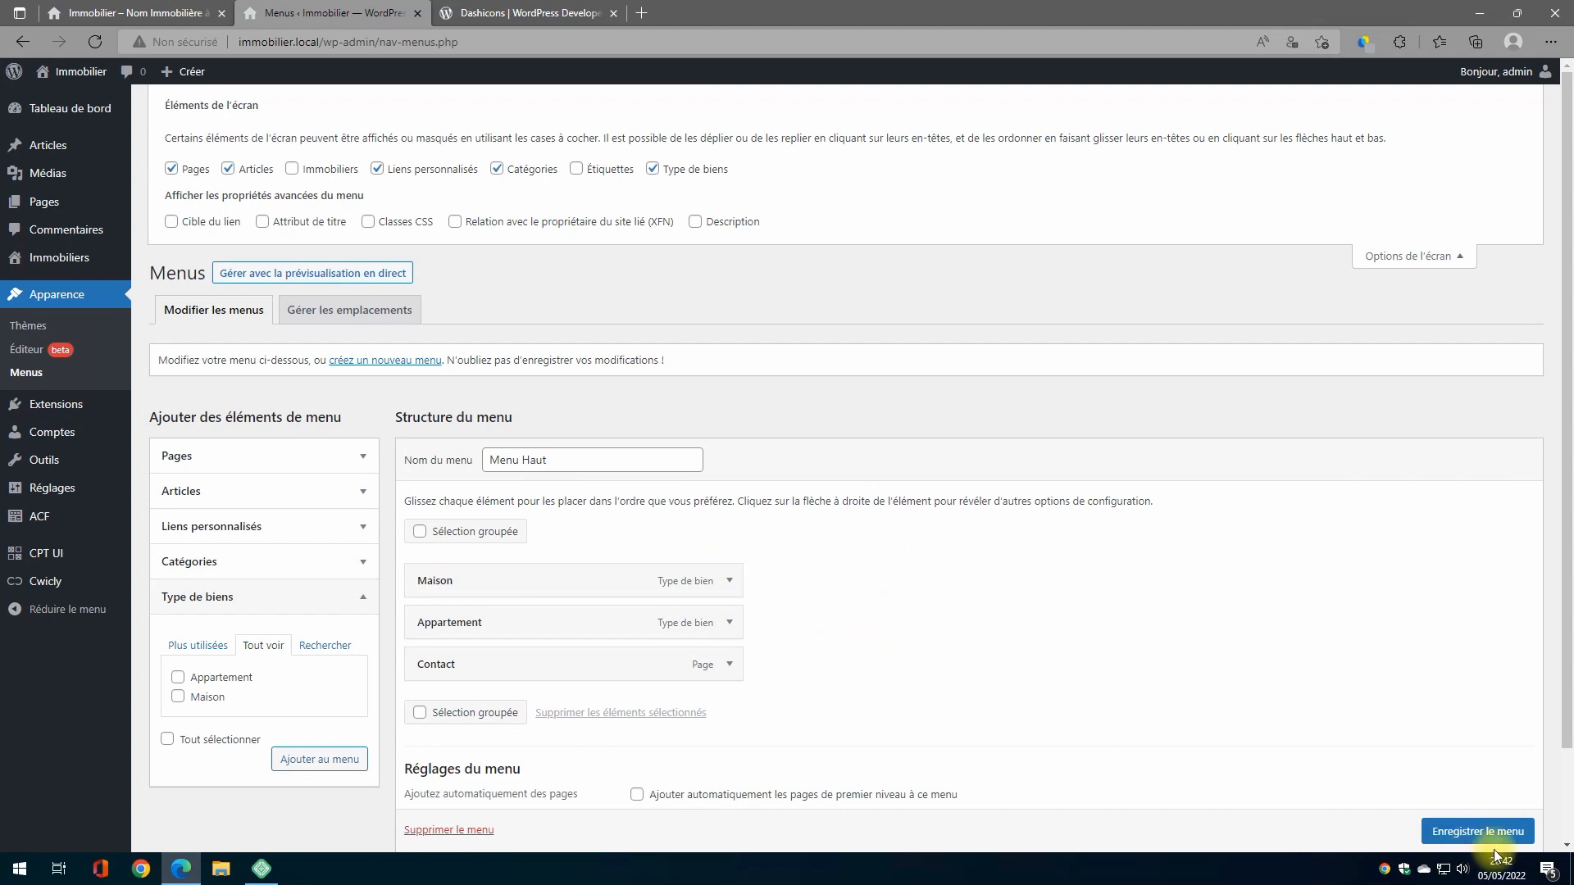
pyautogui.scroll(-1, 1489, 834)
pyautogui.click(1490, 820)
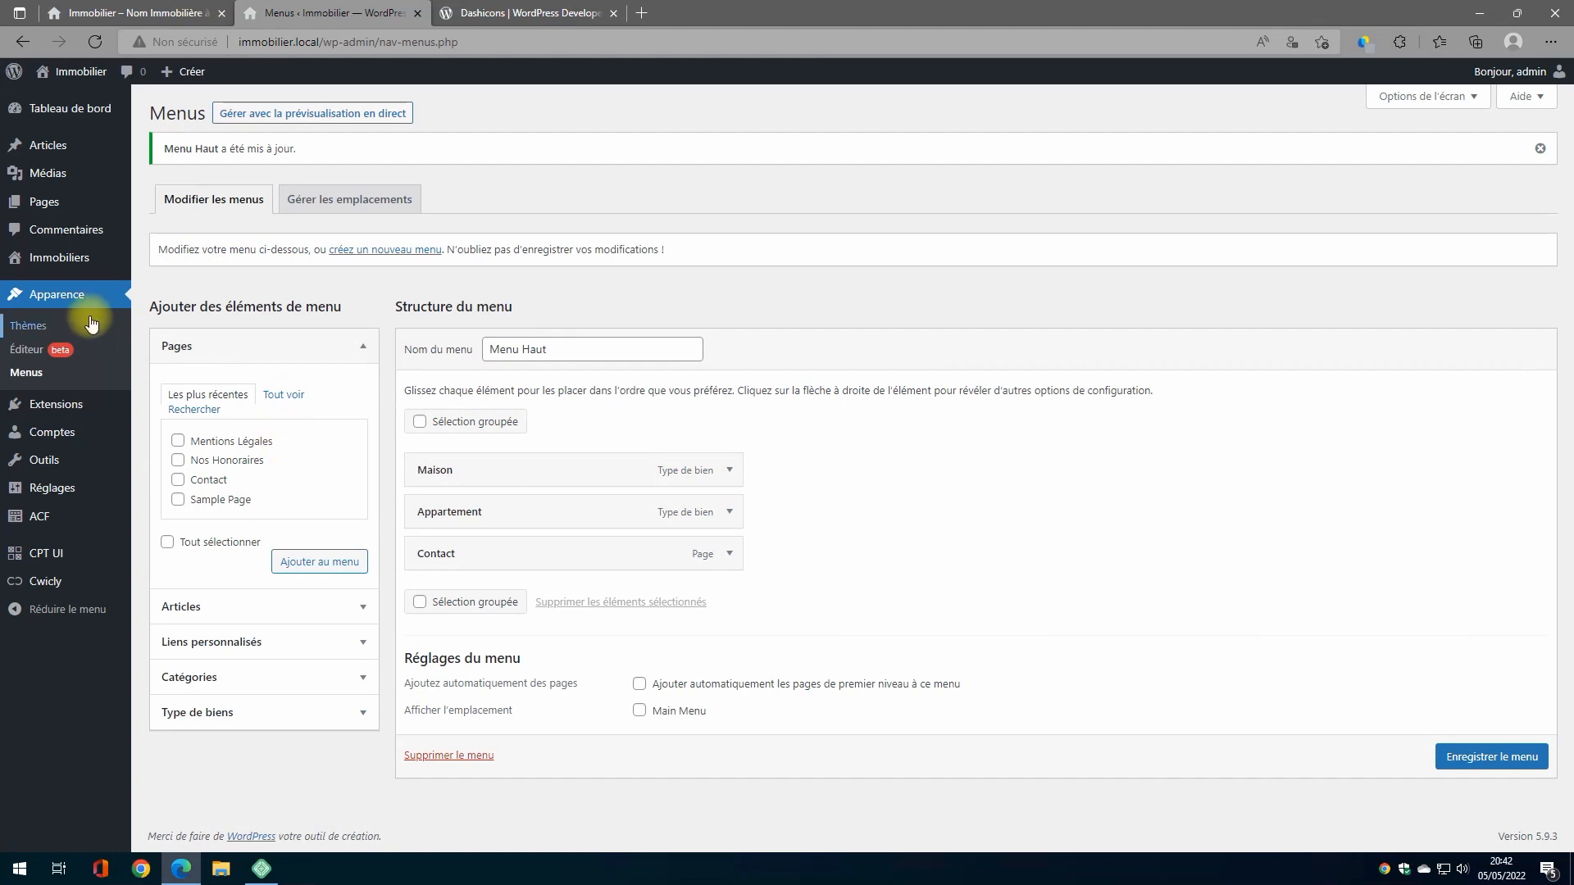
# Open the header template part in the site editor and assign Menu Haut to its horizontal navigation menu
pyautogui.click(26, 351)
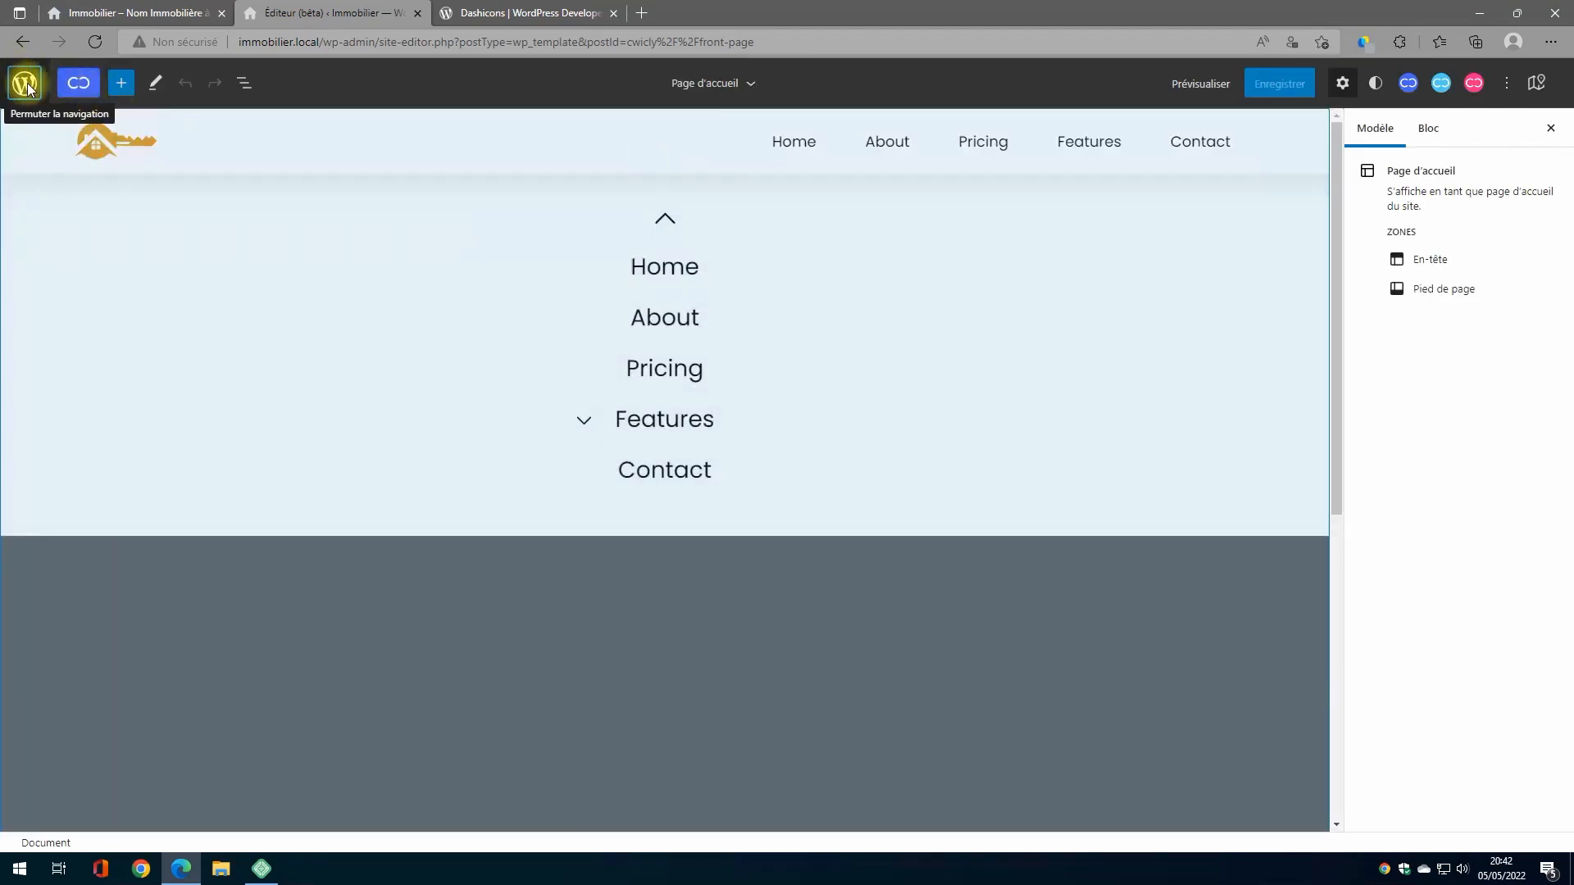
pyautogui.click(15, 81)
pyautogui.click(74, 306)
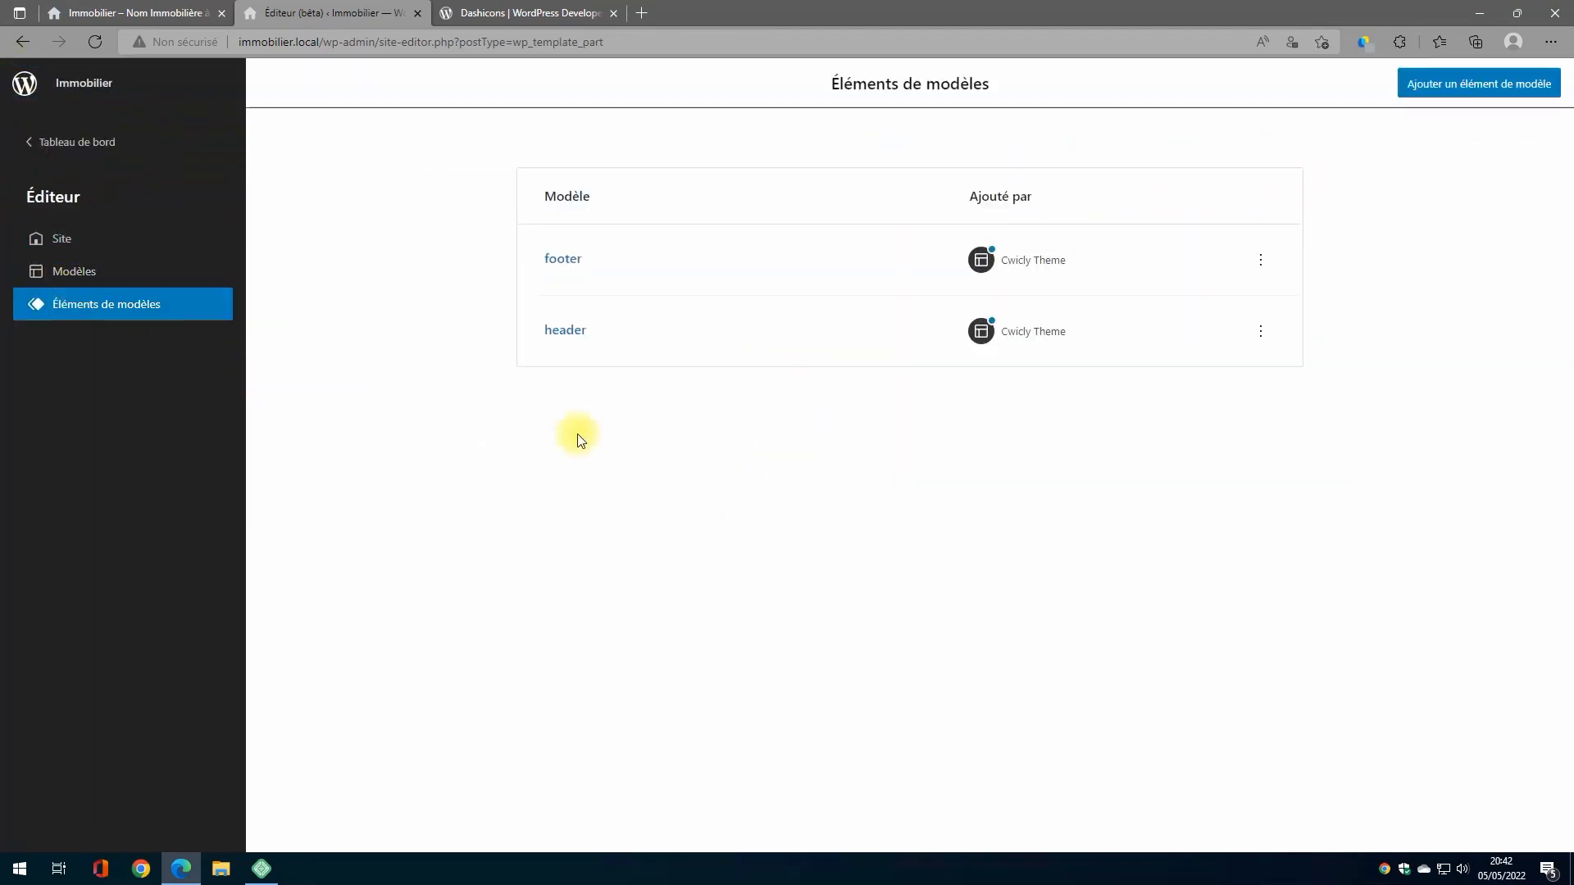
pyautogui.click(562, 328)
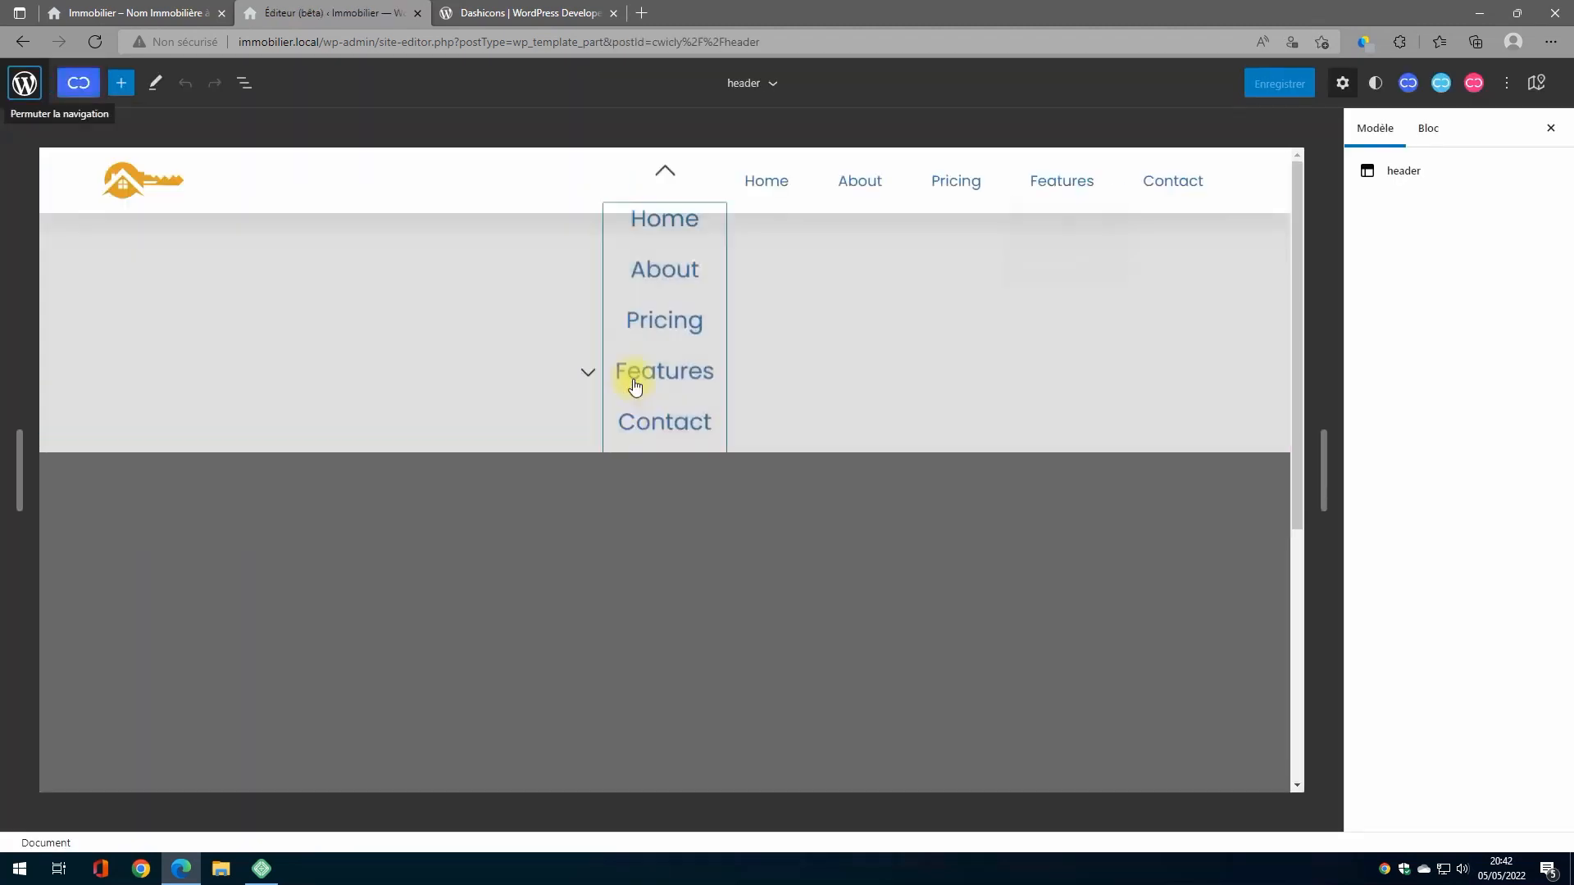
pyautogui.click(1026, 186)
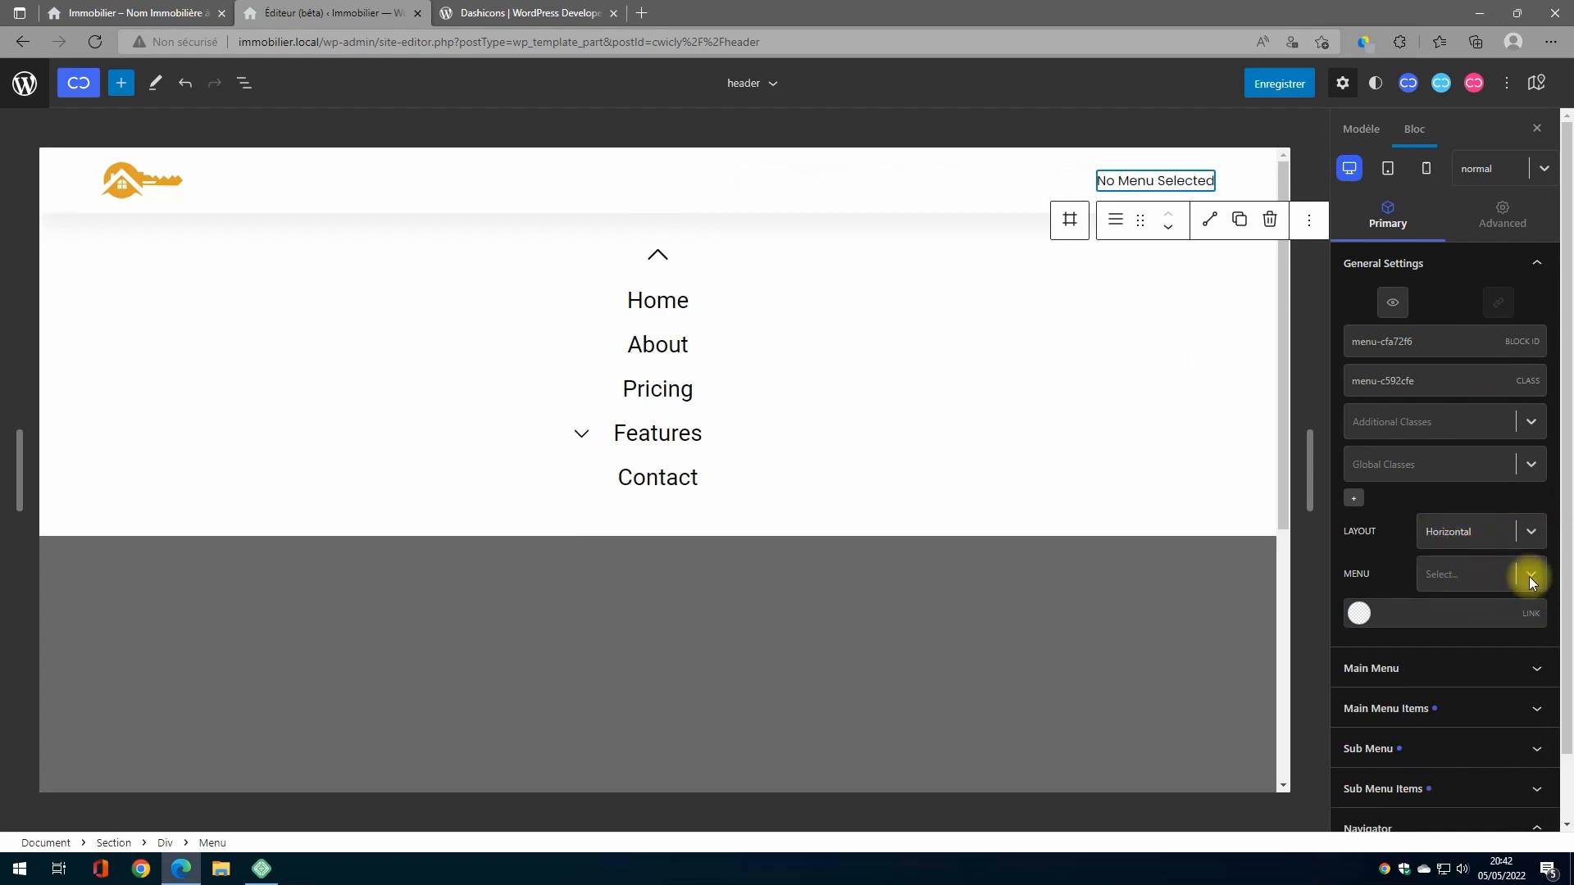
pyautogui.click(1530, 577)
pyautogui.click(1466, 616)
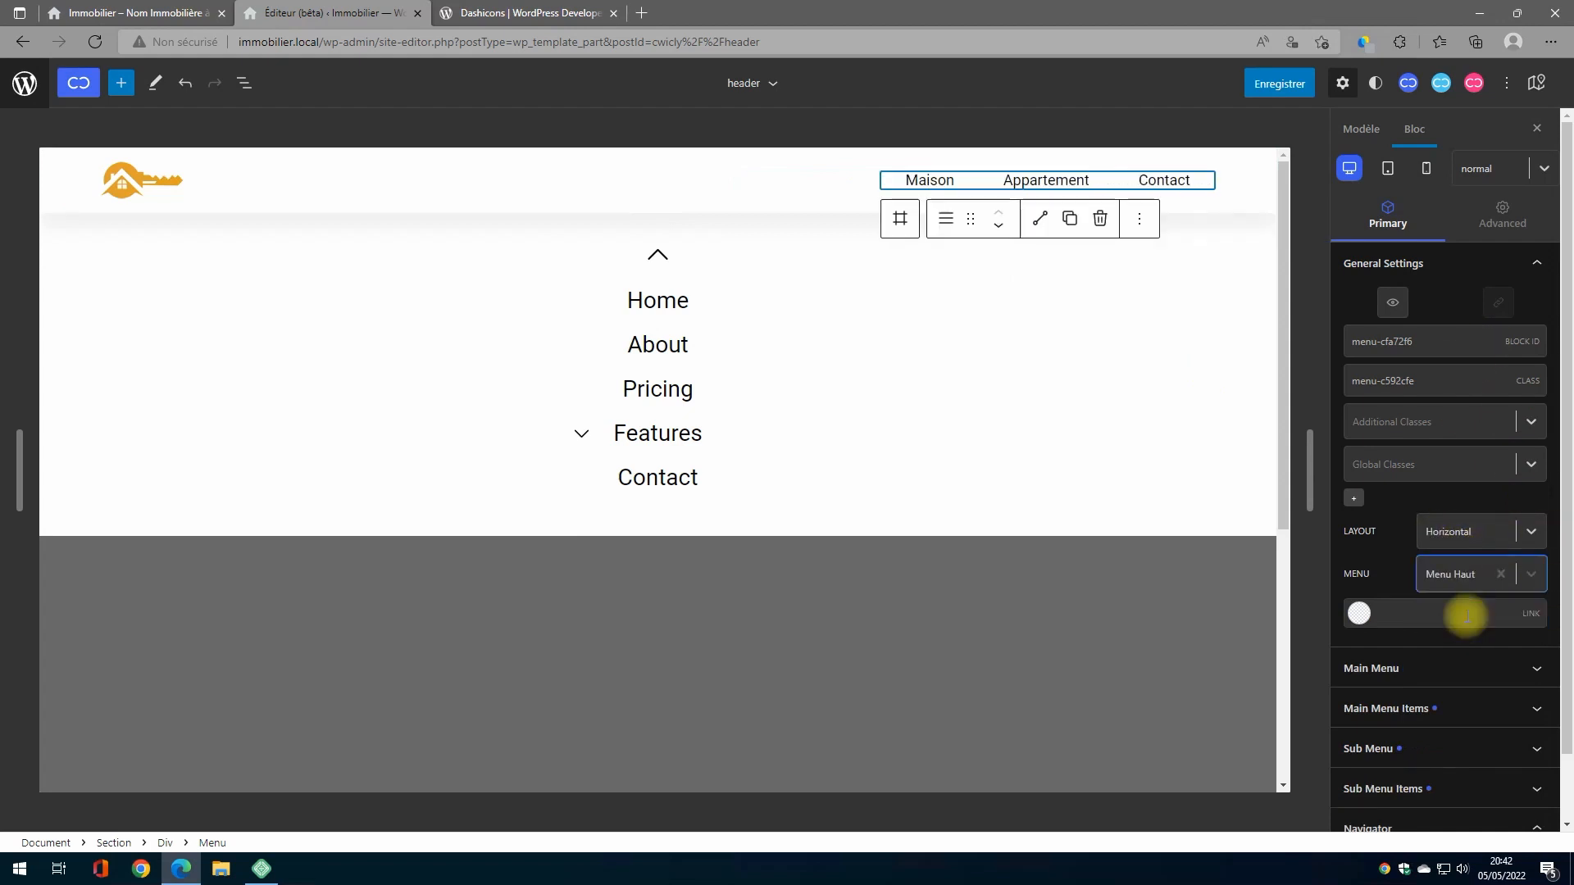
# Assign Menu Haut to the vertical menu inside the header's modal and save the header
pyautogui.click(683, 387)
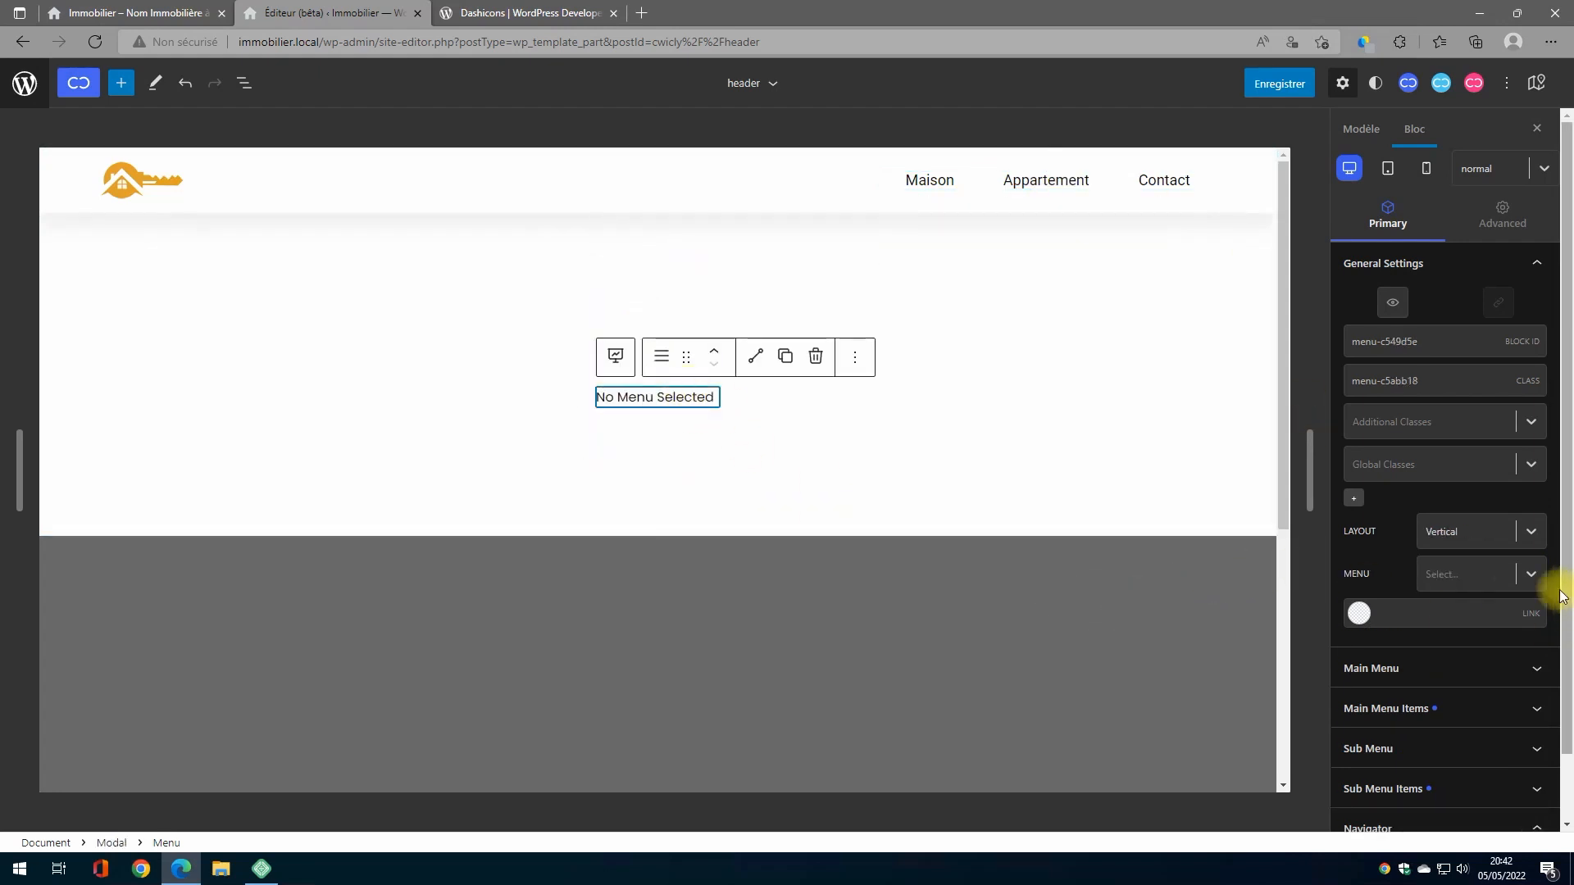
pyautogui.click(1530, 575)
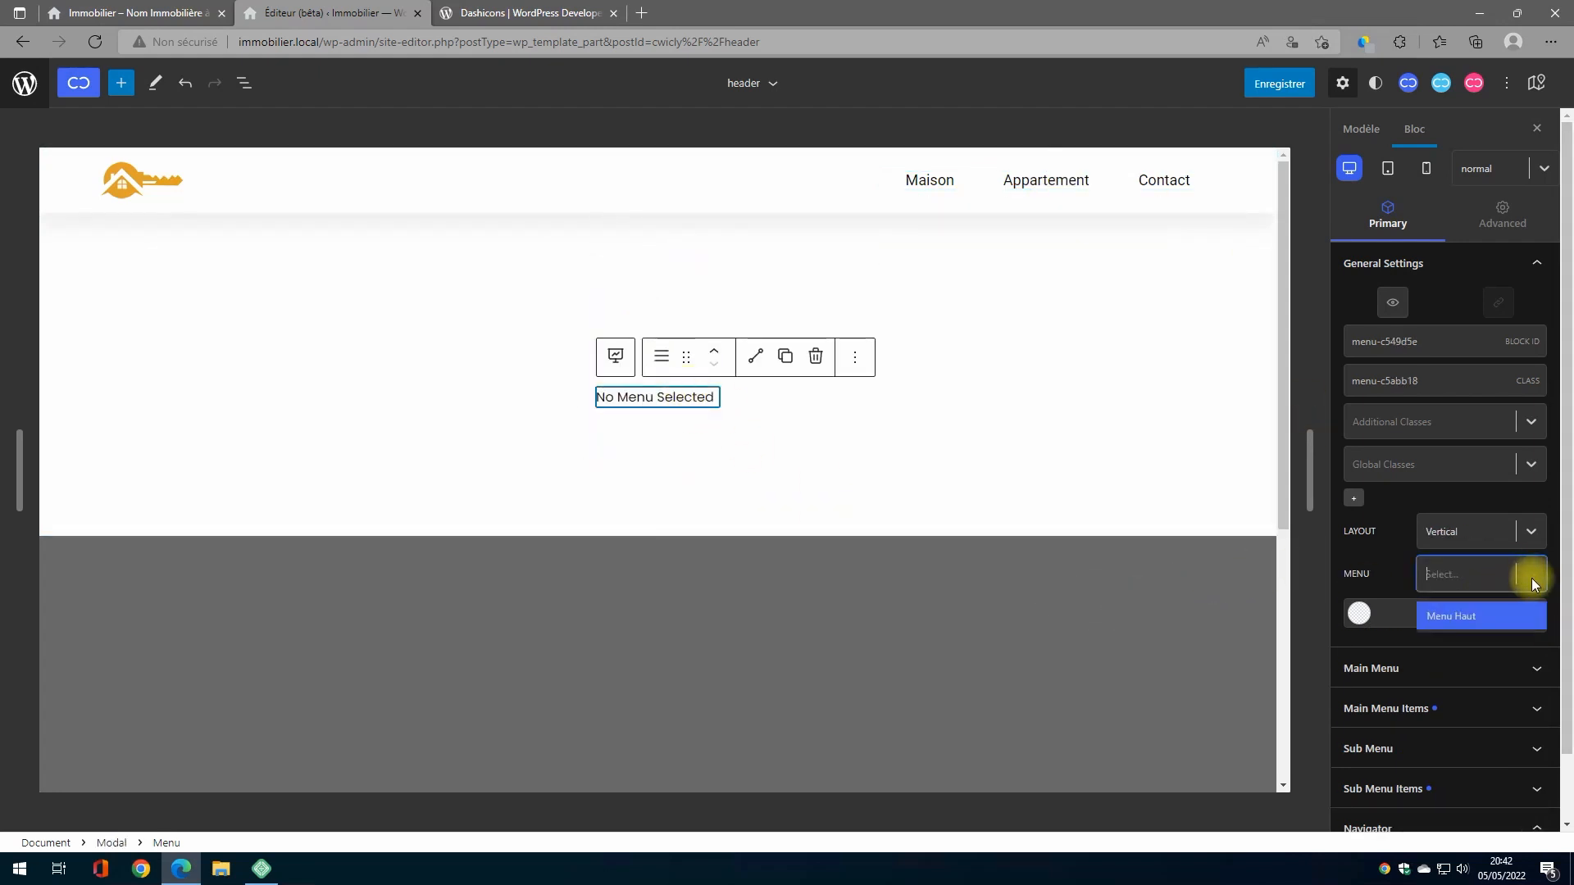
pyautogui.click(1473, 617)
pyautogui.click(1273, 91)
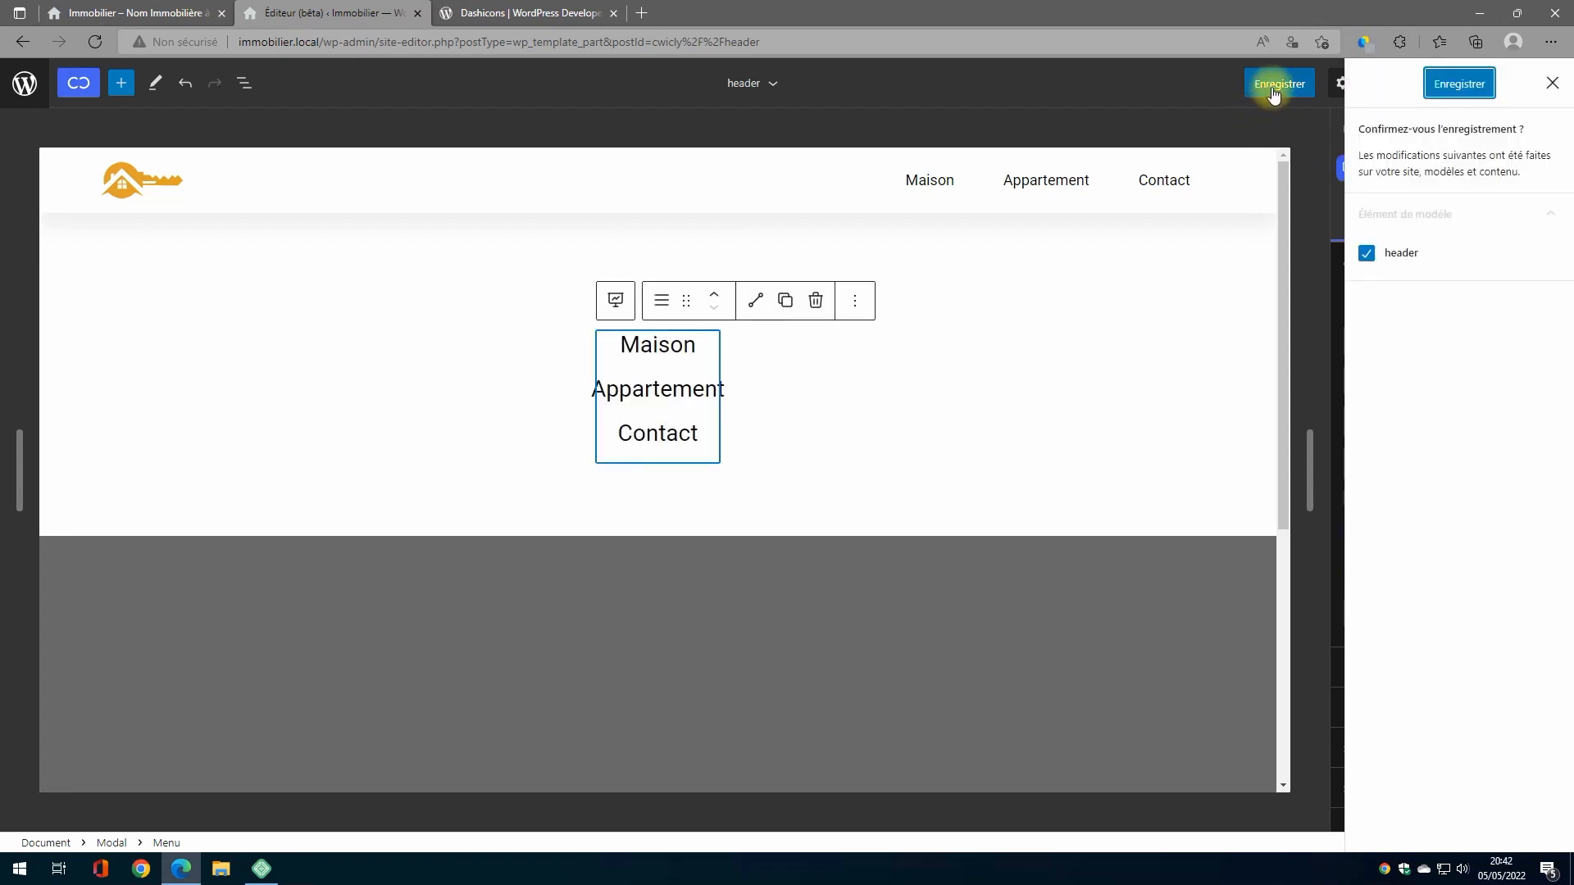
pyautogui.click(1444, 97)
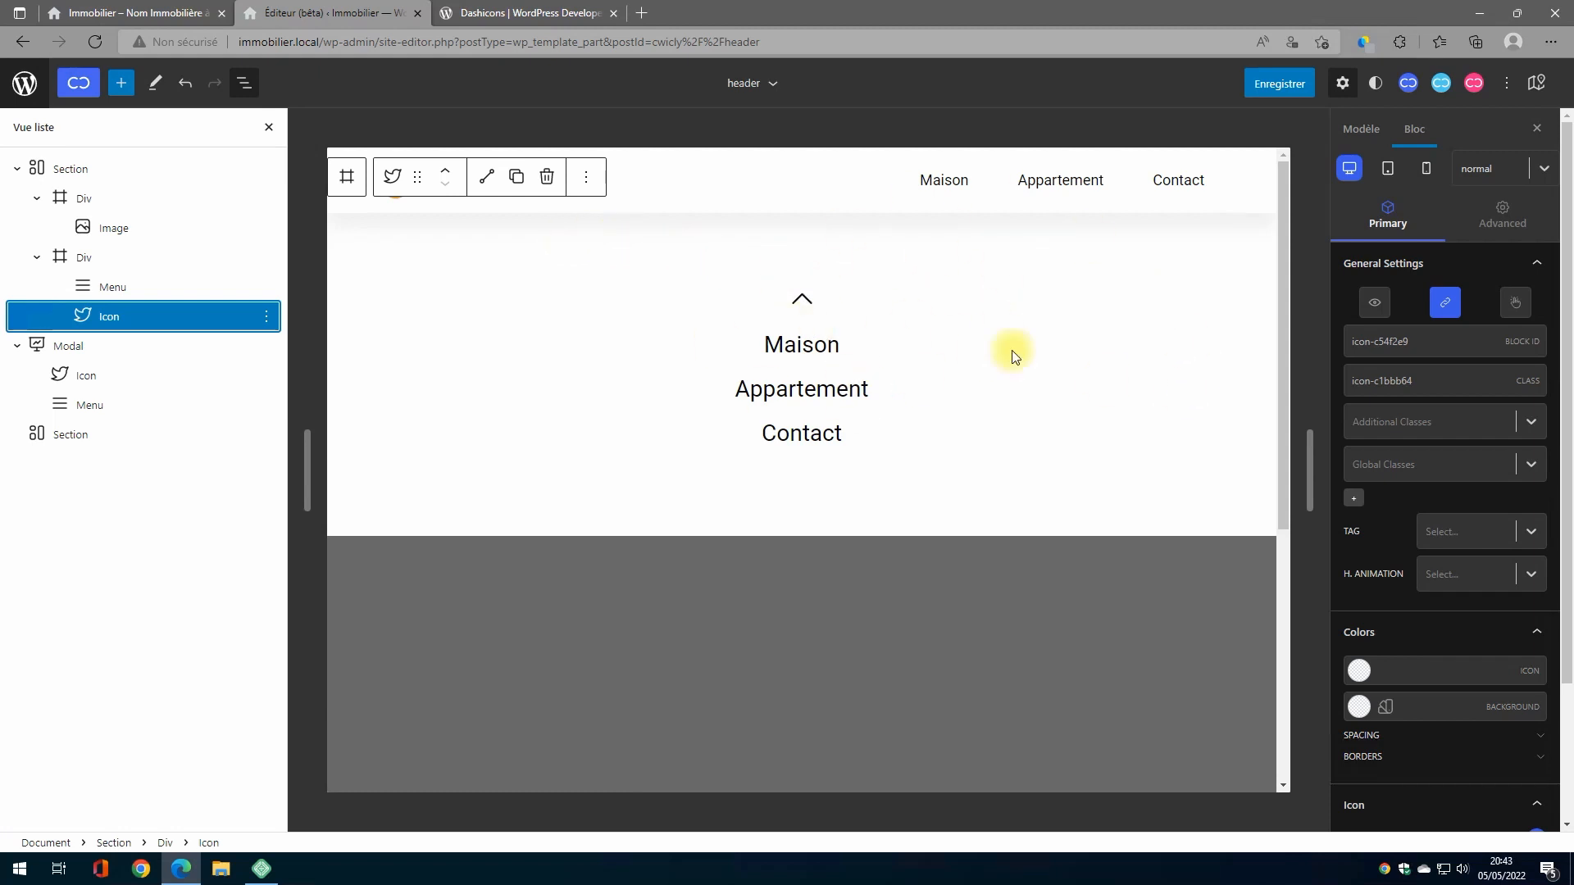
# Copy the block ID of the header's Modal block
pyautogui.click(57, 347)
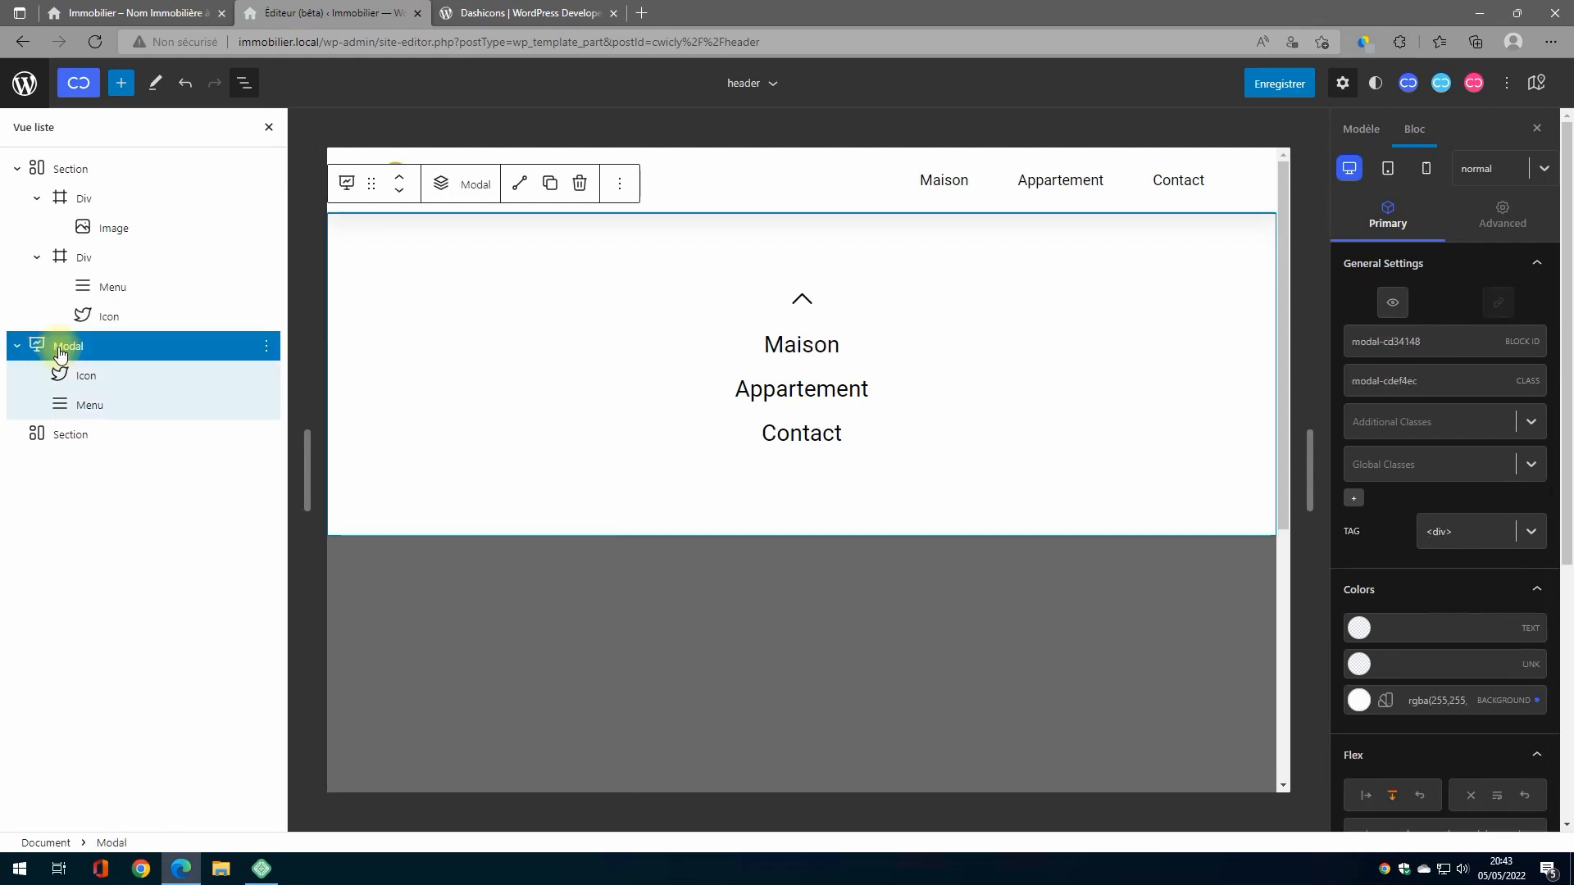
pyautogui.moveTo(1447, 341); pyautogui.dragTo(1310, 341)
pyautogui.hotkey('ctrl', 'c')
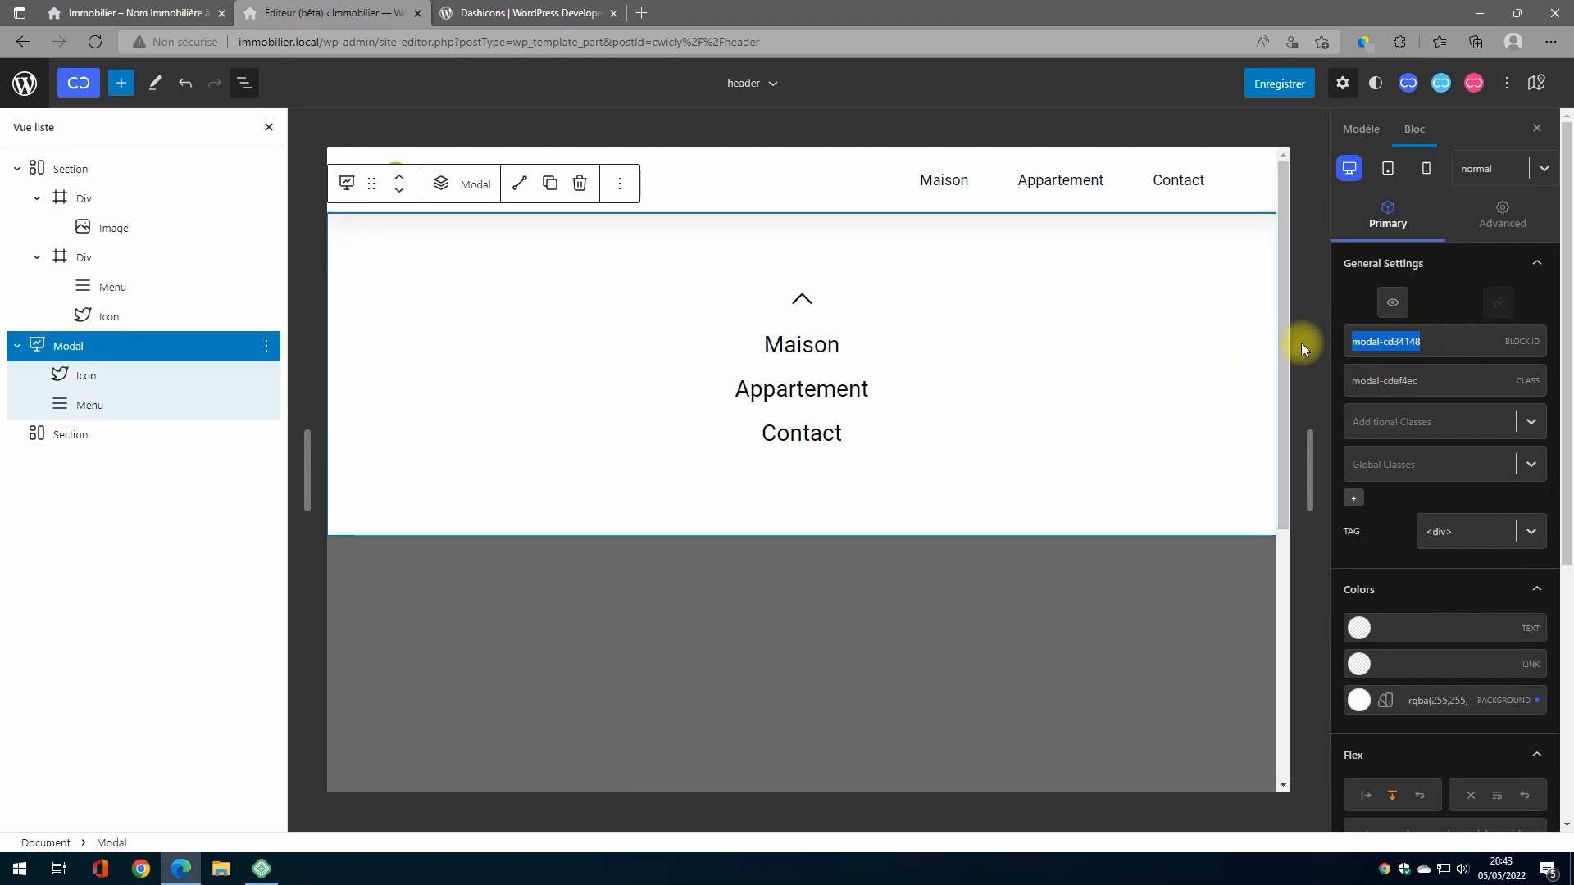
pyautogui.rightClick(1371, 342)
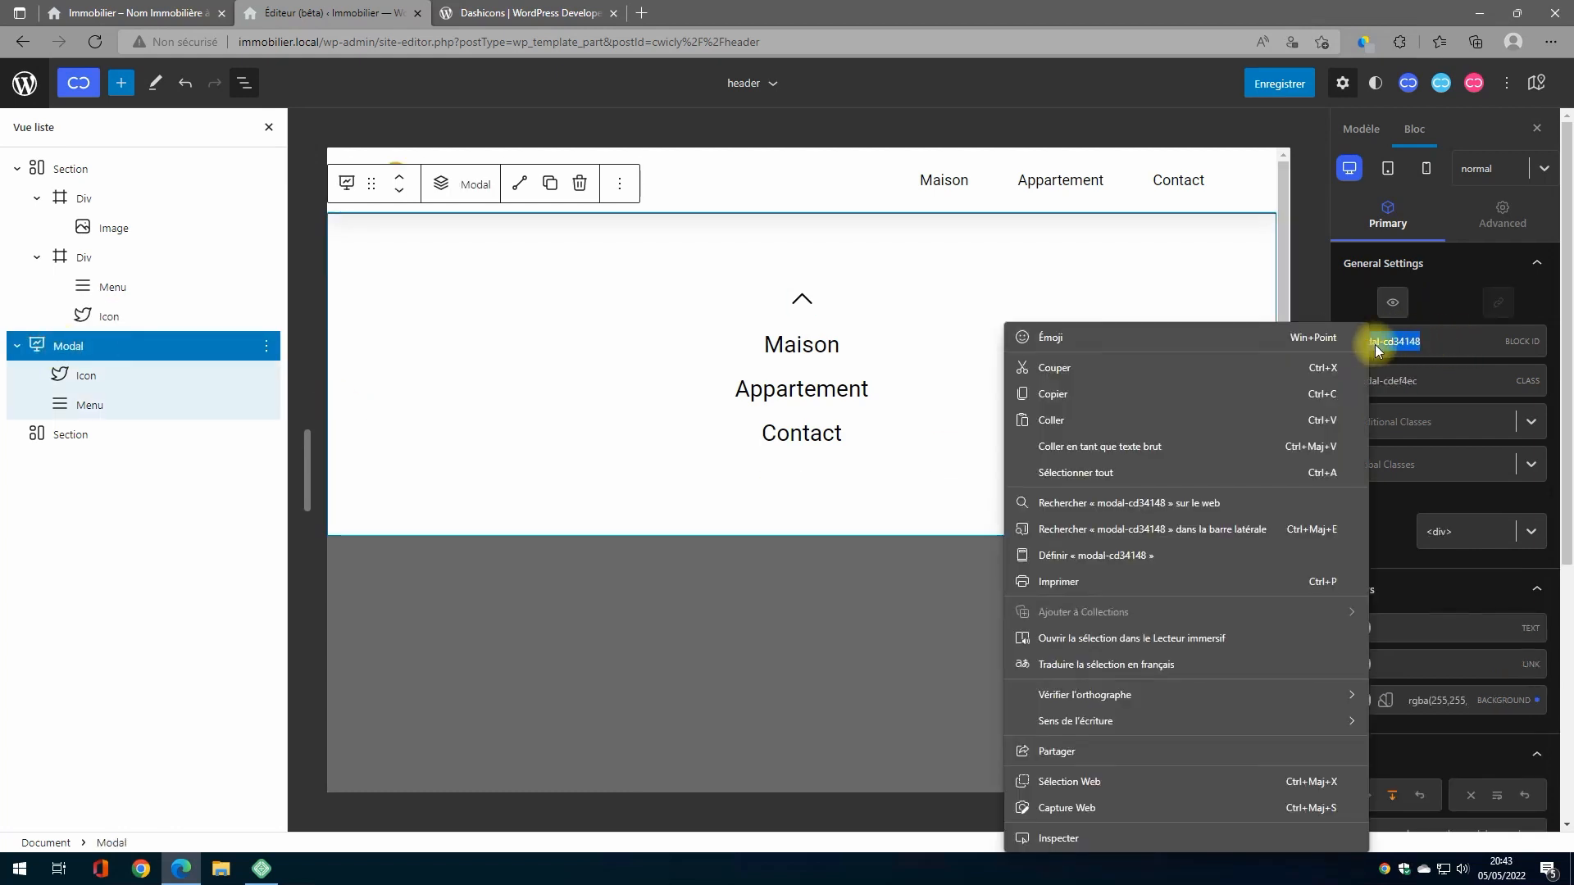
pyautogui.click(1104, 396)
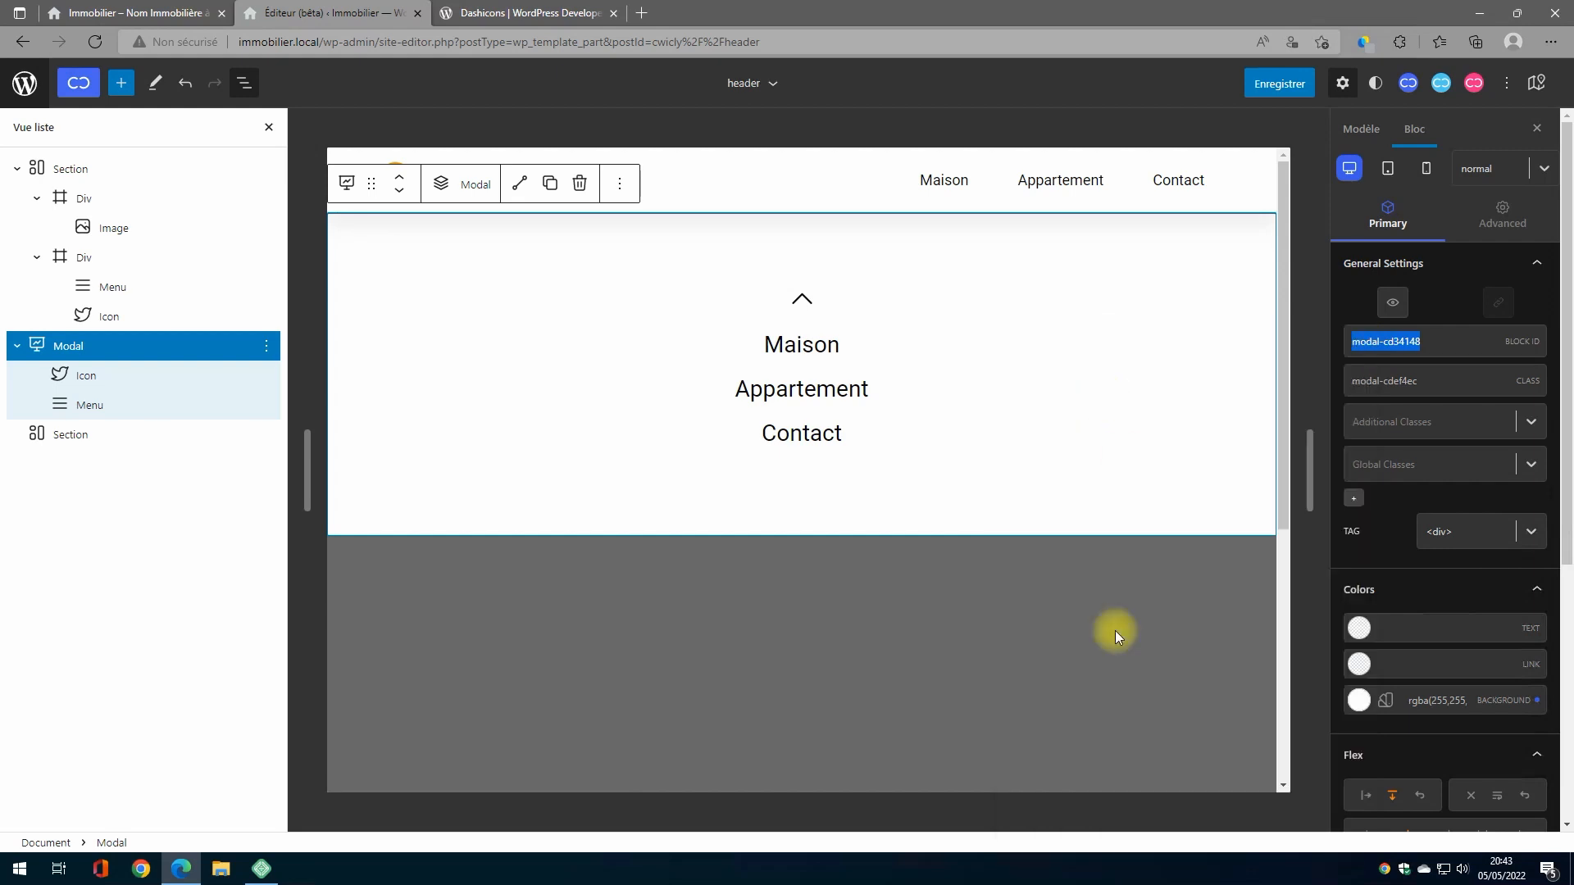
# Set the target block ID of the modal arrow icon's Close action to modal-cd34148
pyautogui.click(803, 300)
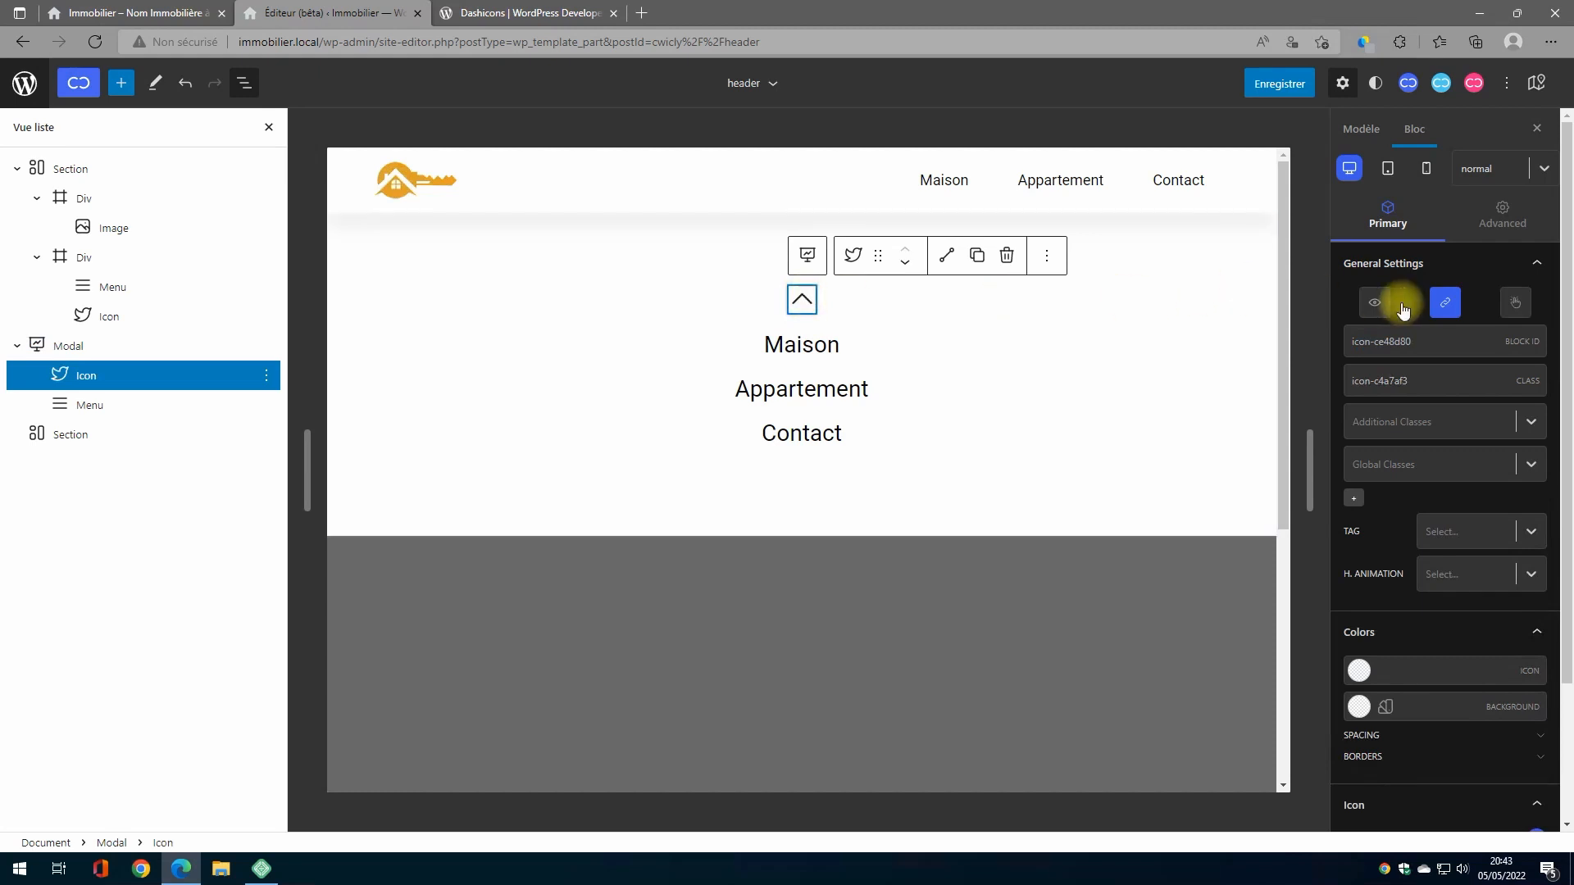
pyautogui.click(1445, 303)
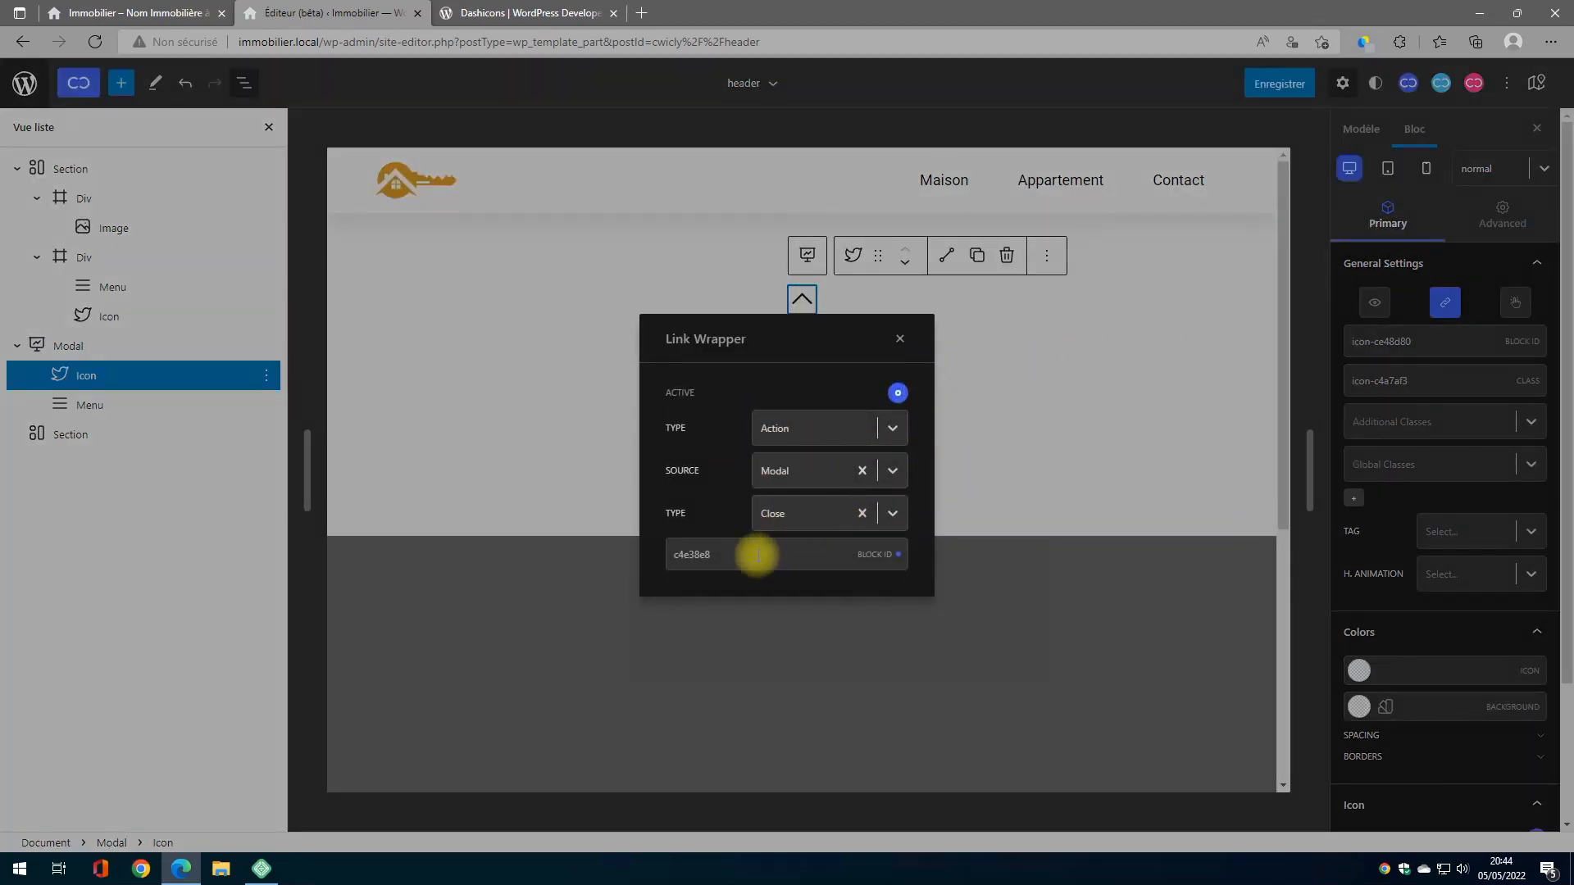
pyautogui.moveTo(753, 556); pyautogui.dragTo(602, 555)
pyautogui.hotkey('ctrl', 'v')
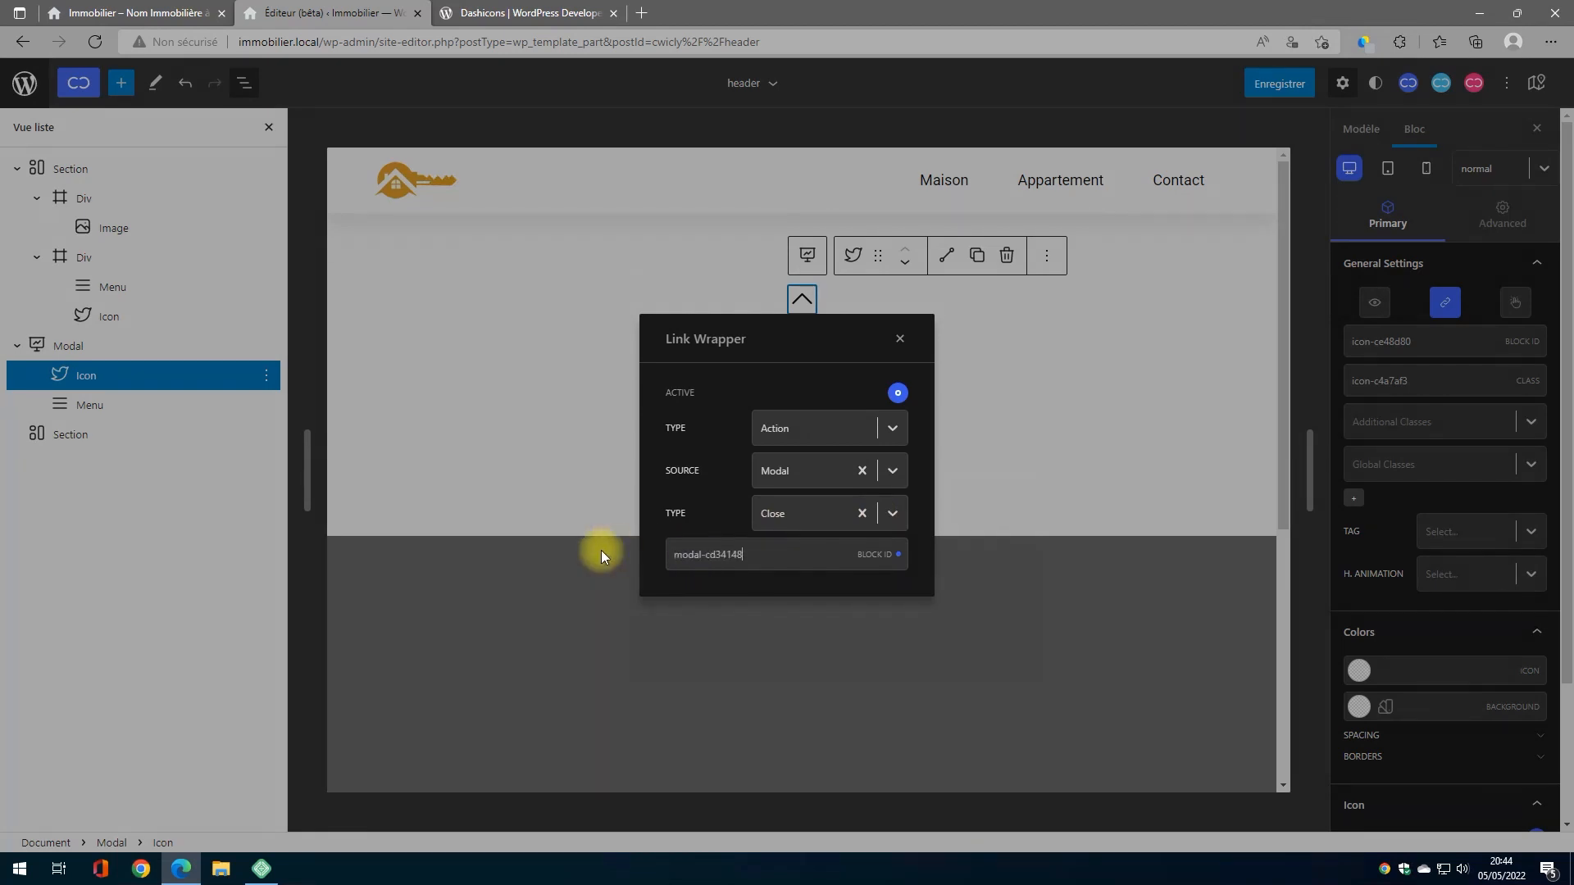
pyautogui.click(899, 340)
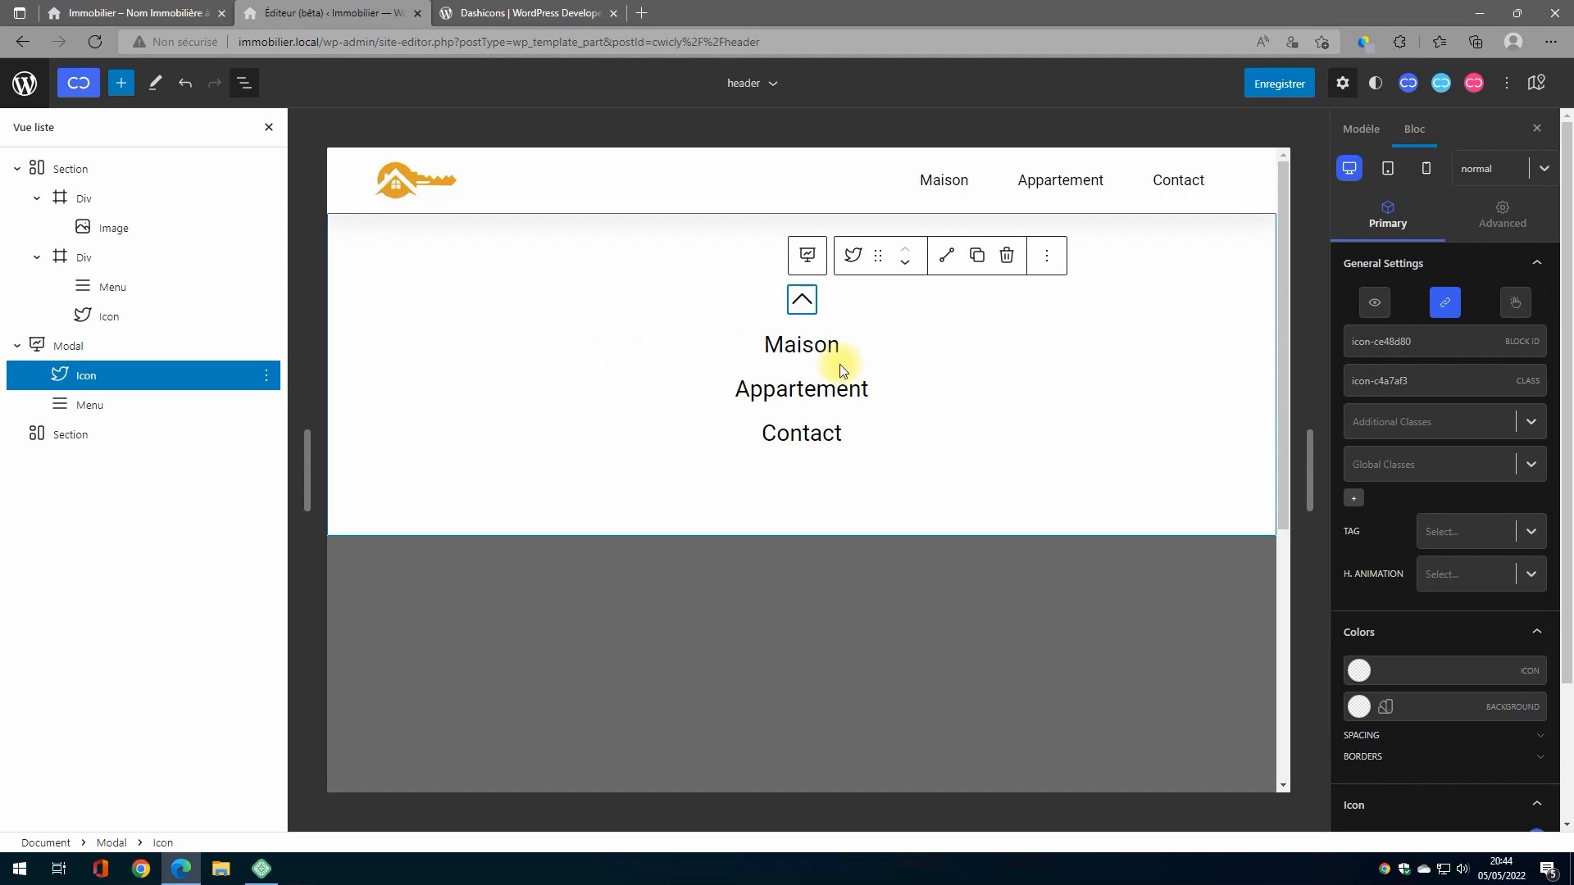
# Point the tablet-view hamburger icon's Open action to the copied modal block ID and save the header
pyautogui.moveTo(1307, 462); pyautogui.dragTo(1131, 463)
pyautogui.click(1056, 184)
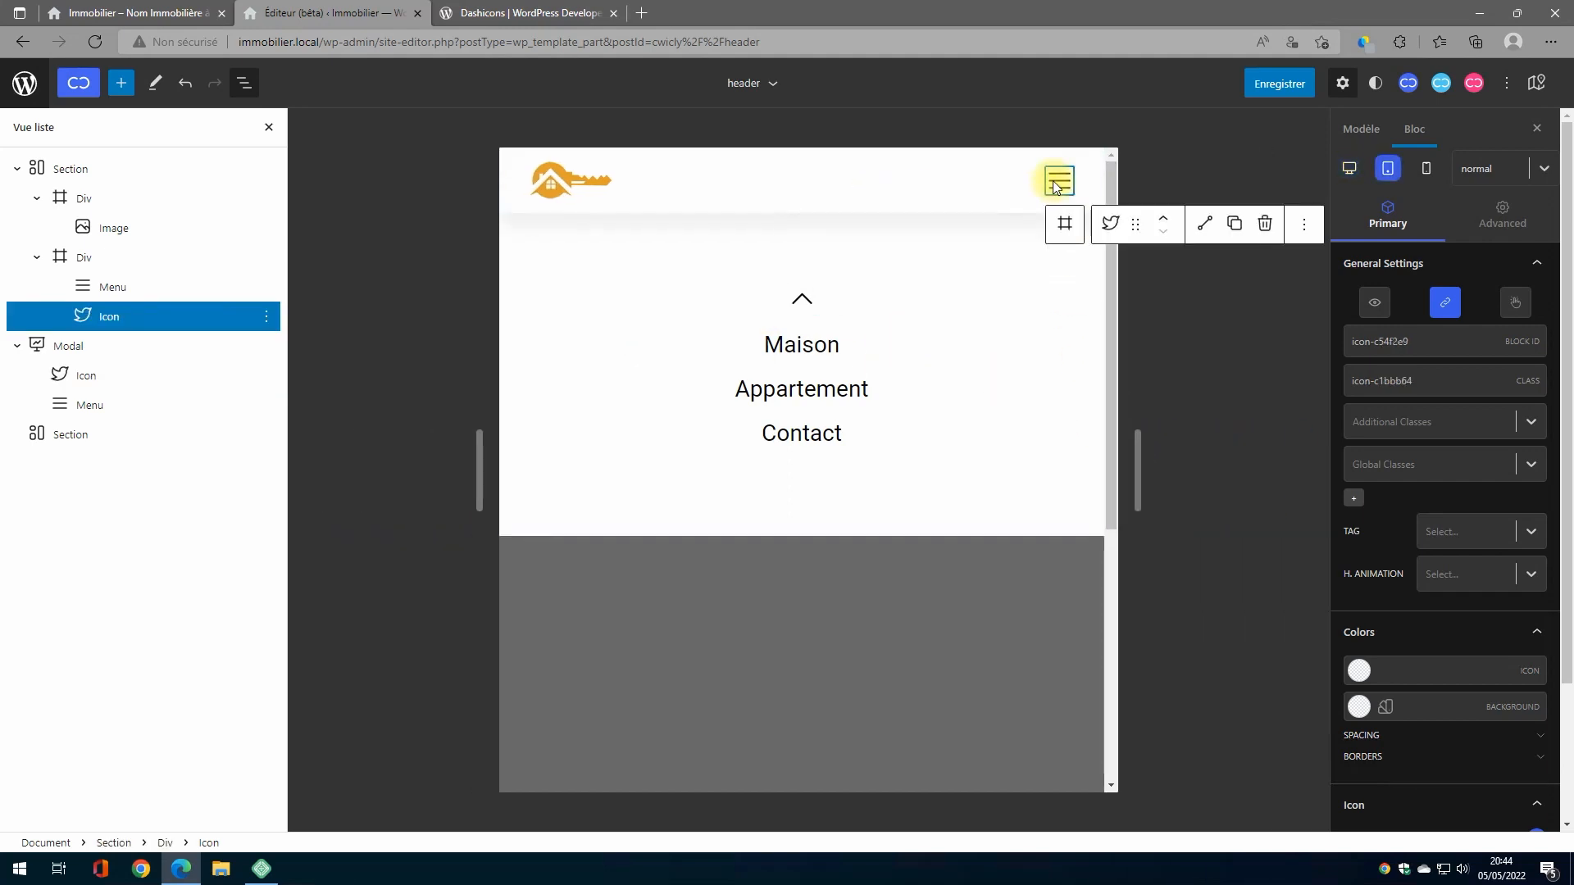
pyautogui.click(1445, 303)
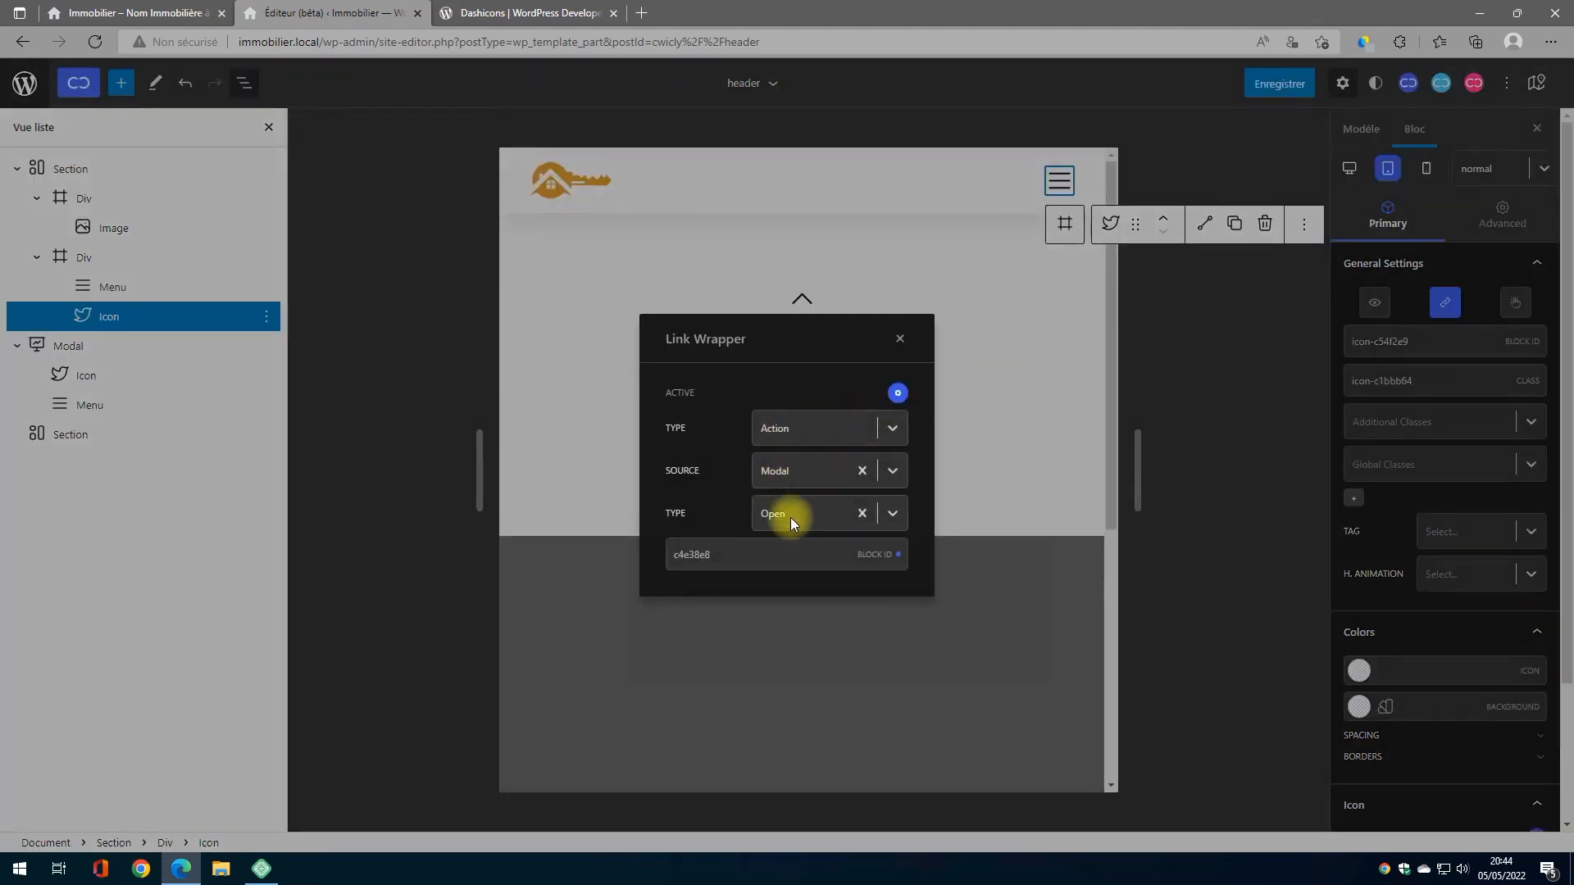
pyautogui.moveTo(755, 555); pyautogui.dragTo(618, 554)
pyautogui.click(899, 339)
pyautogui.click(1280, 84)
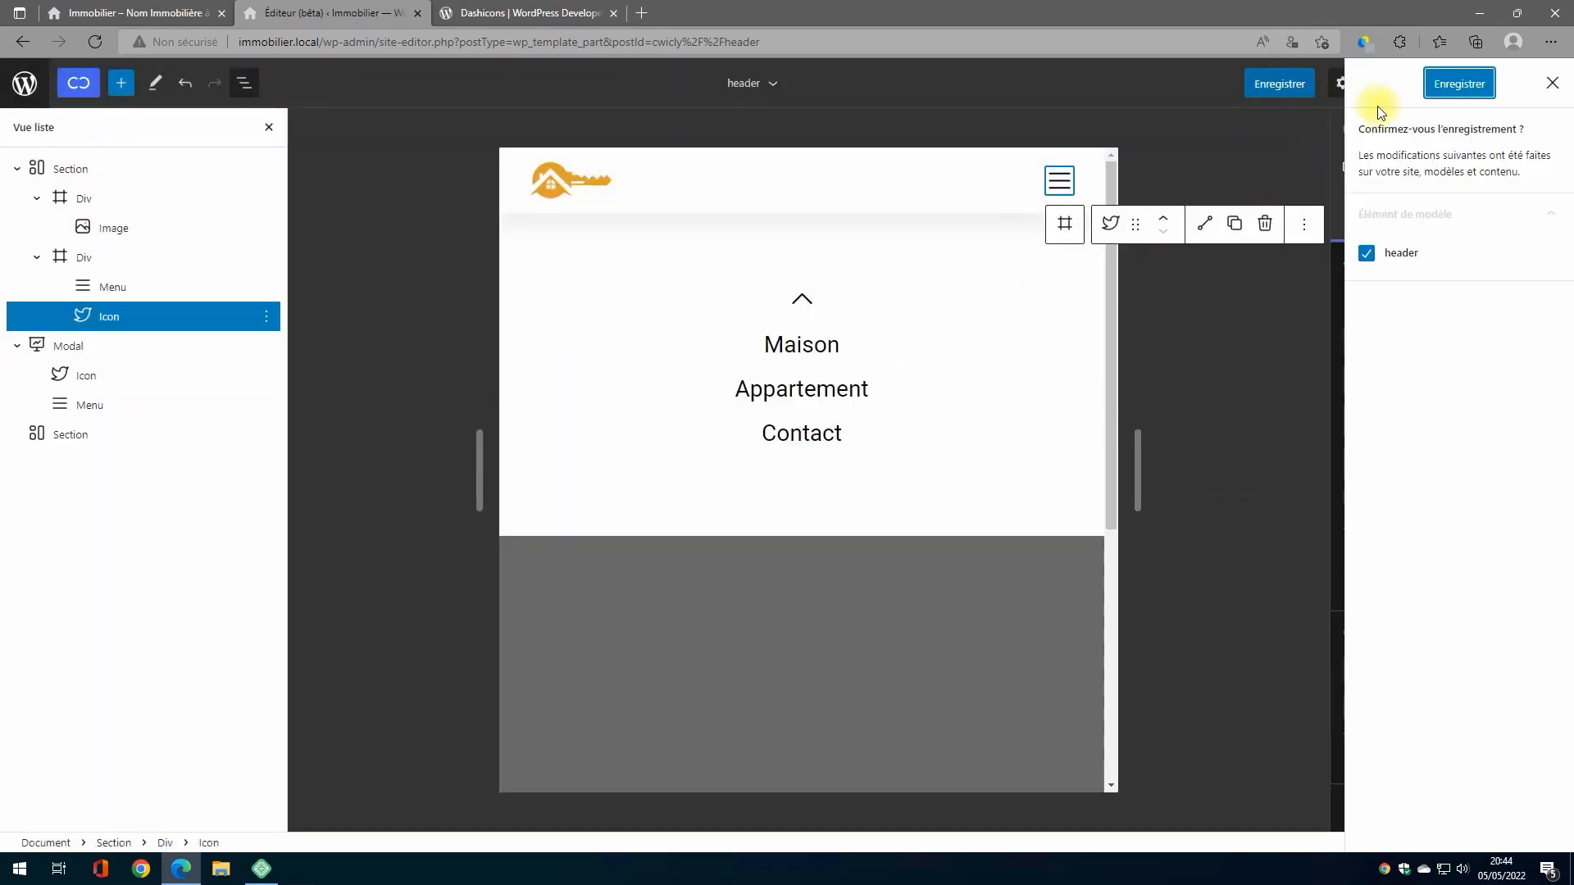
pyautogui.click(1447, 85)
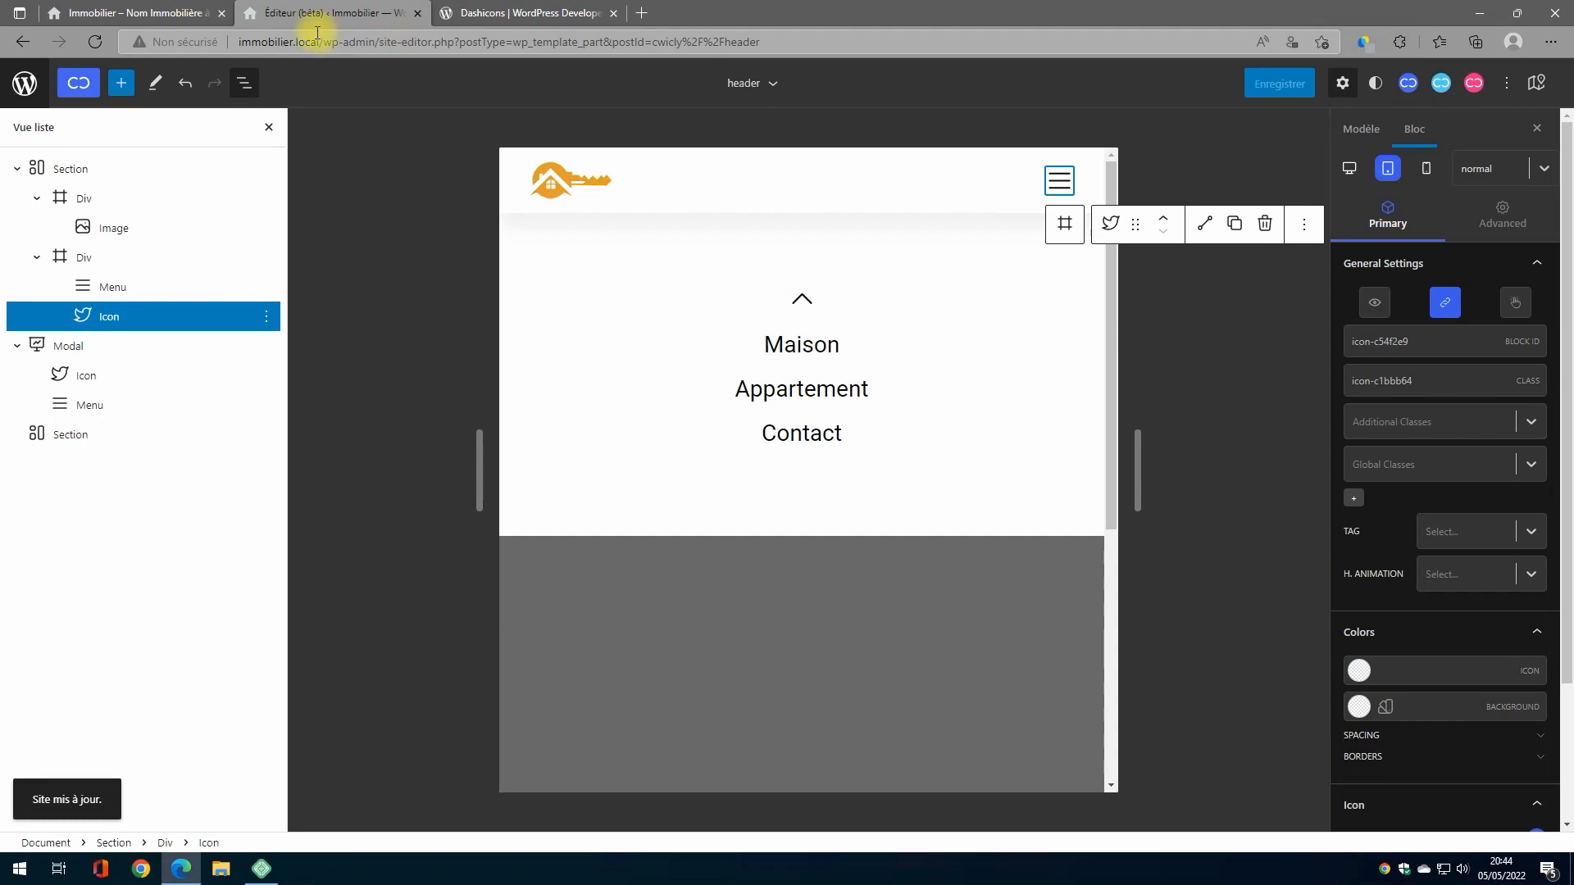
# Test the mobile menu on the live homepage in a narrowed browser window, opening and closing the modal, and restore the full width
pyautogui.click(188, 13)
pyautogui.click(231, 131)
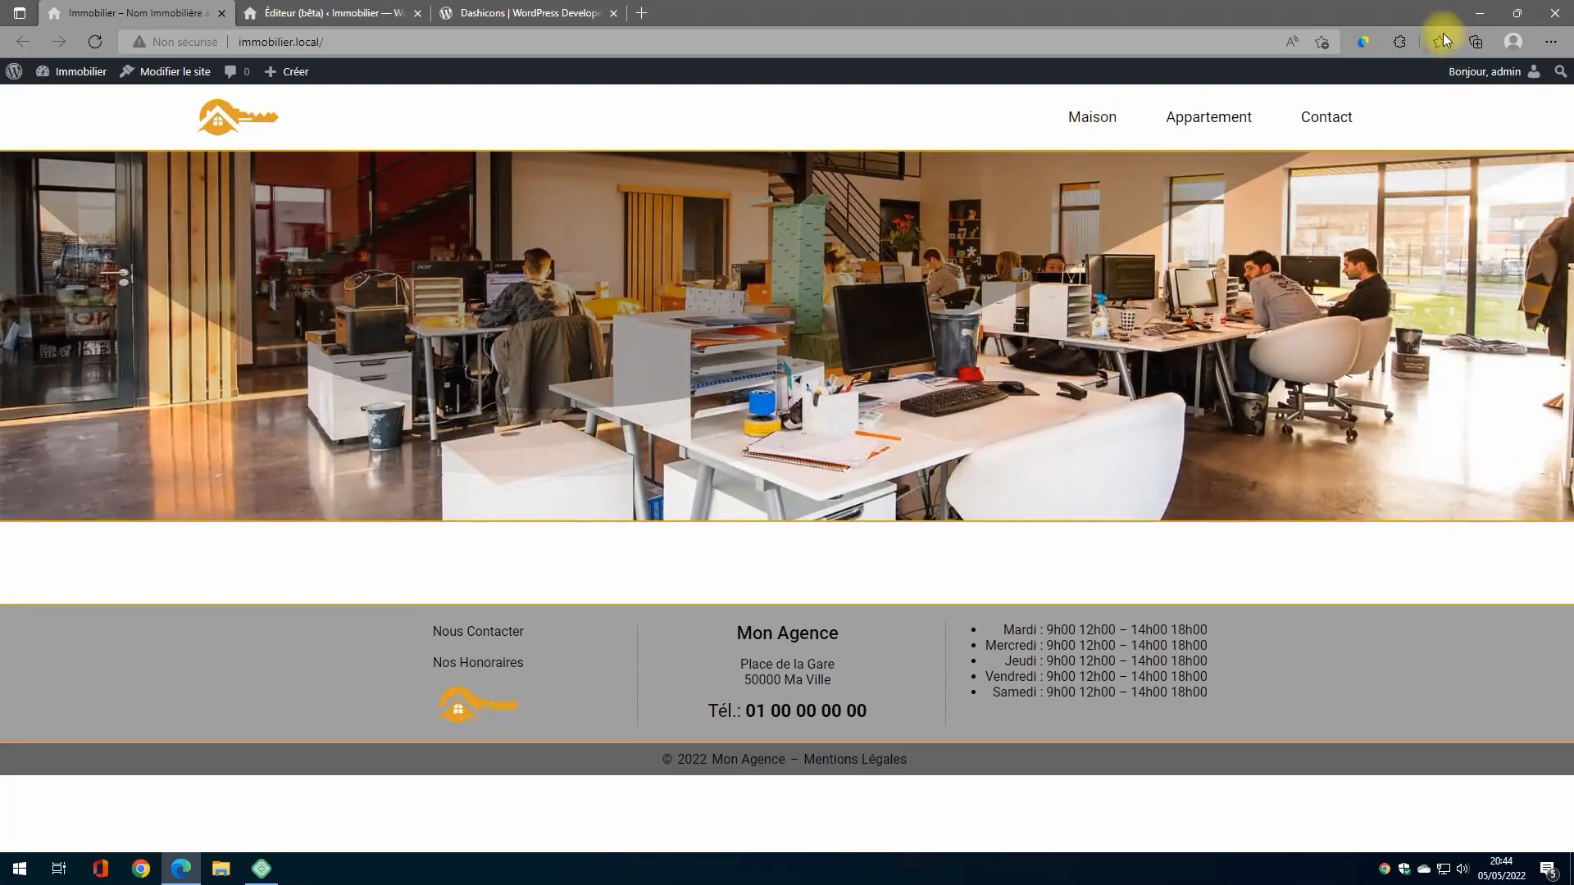
pyautogui.click(1518, 13)
pyautogui.moveTo(1467, 325); pyautogui.dragTo(907, 325)
pyautogui.click(848, 171)
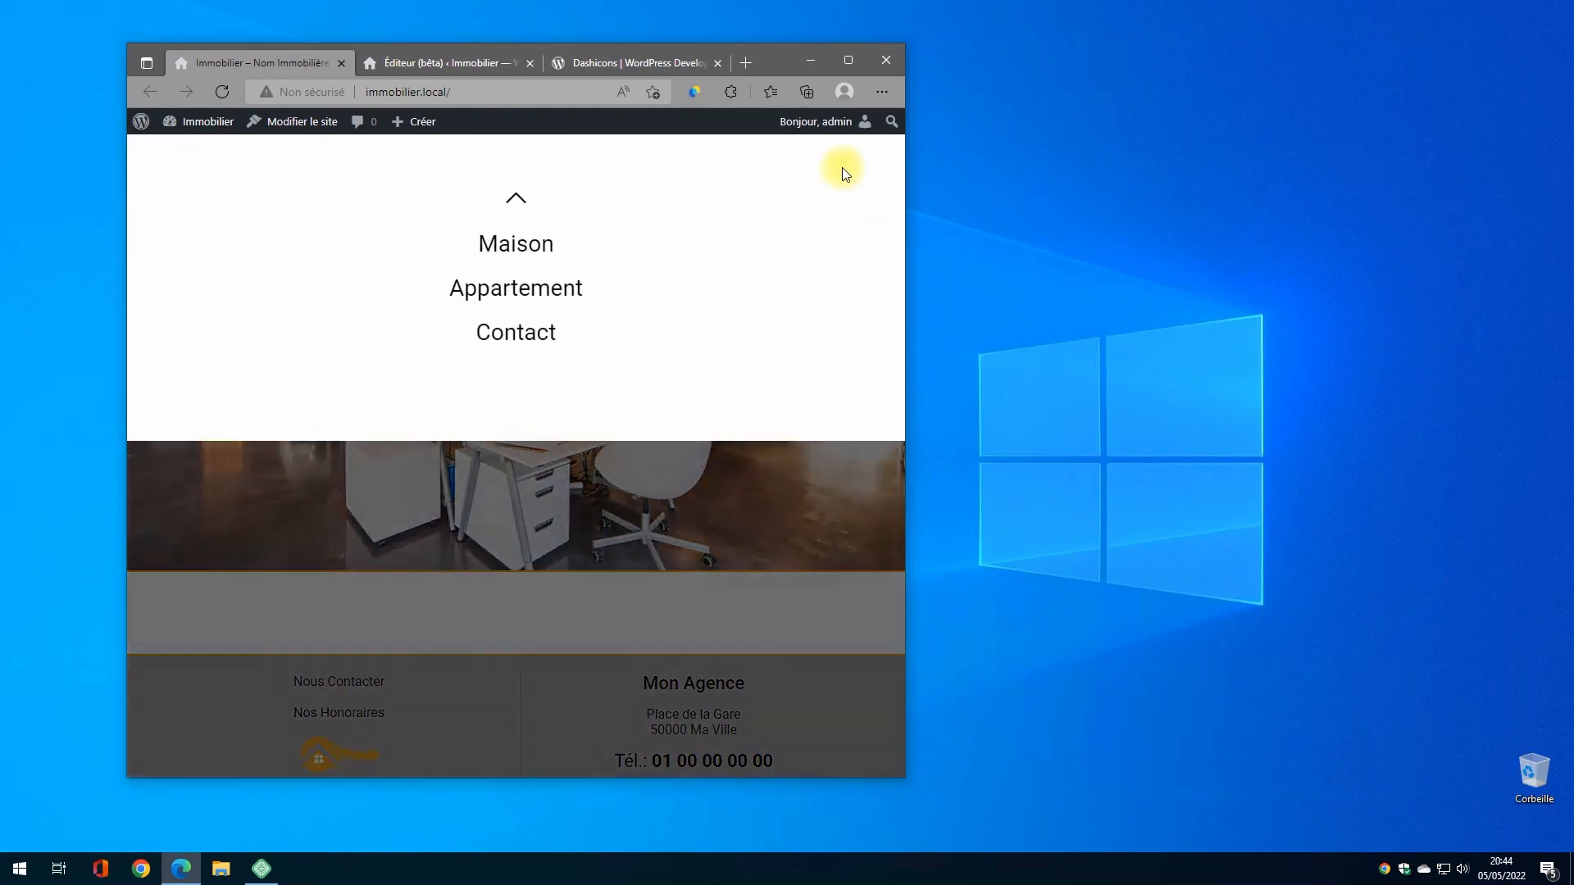
pyautogui.click(507, 204)
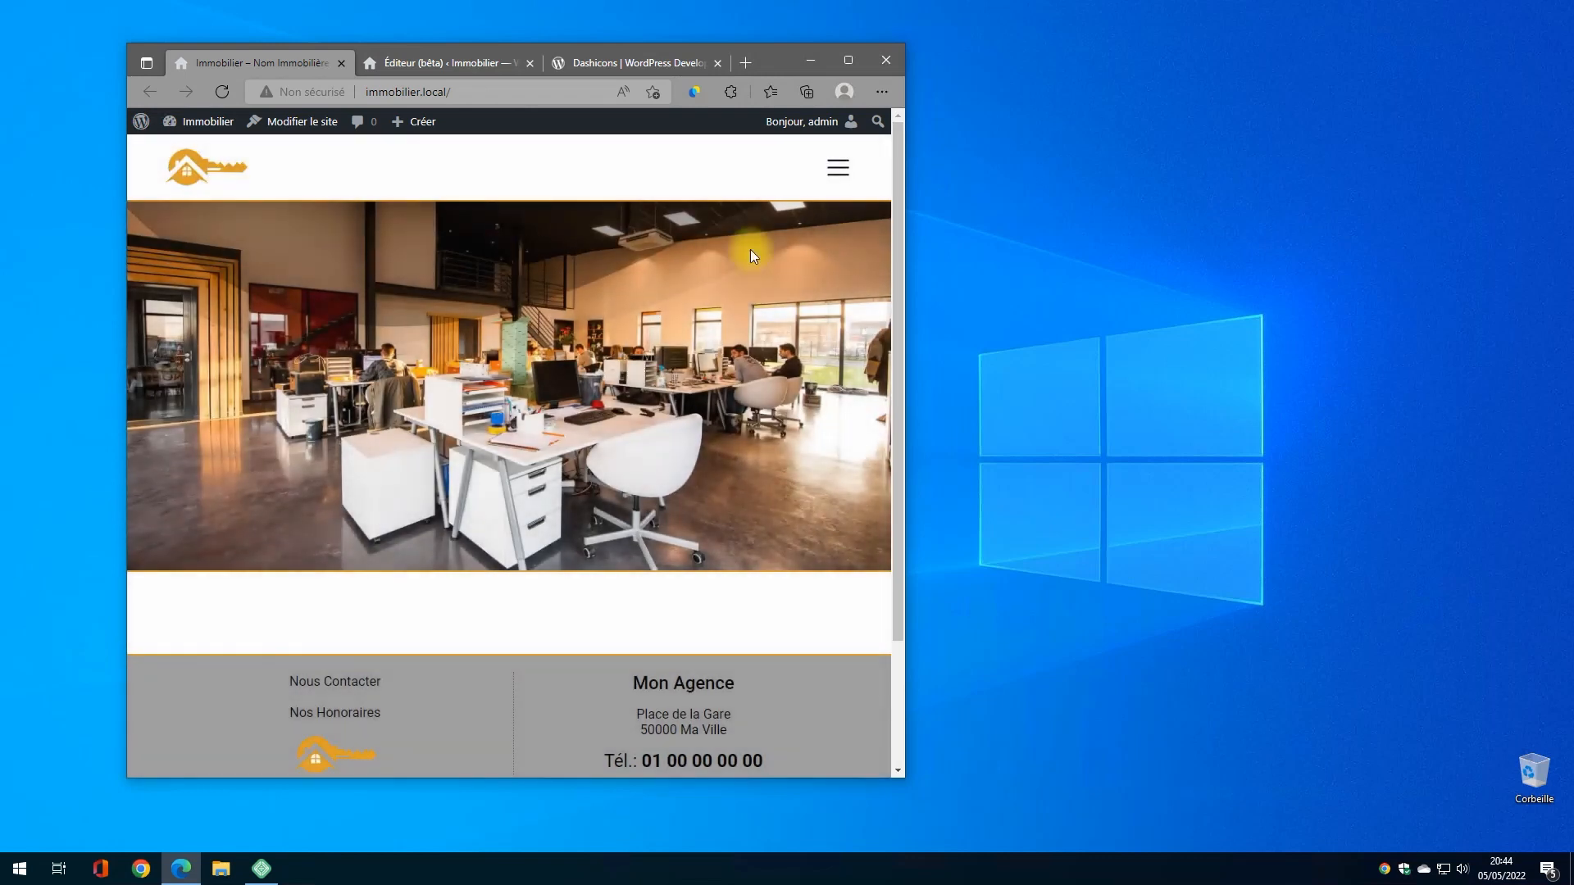
pyautogui.click(846, 174)
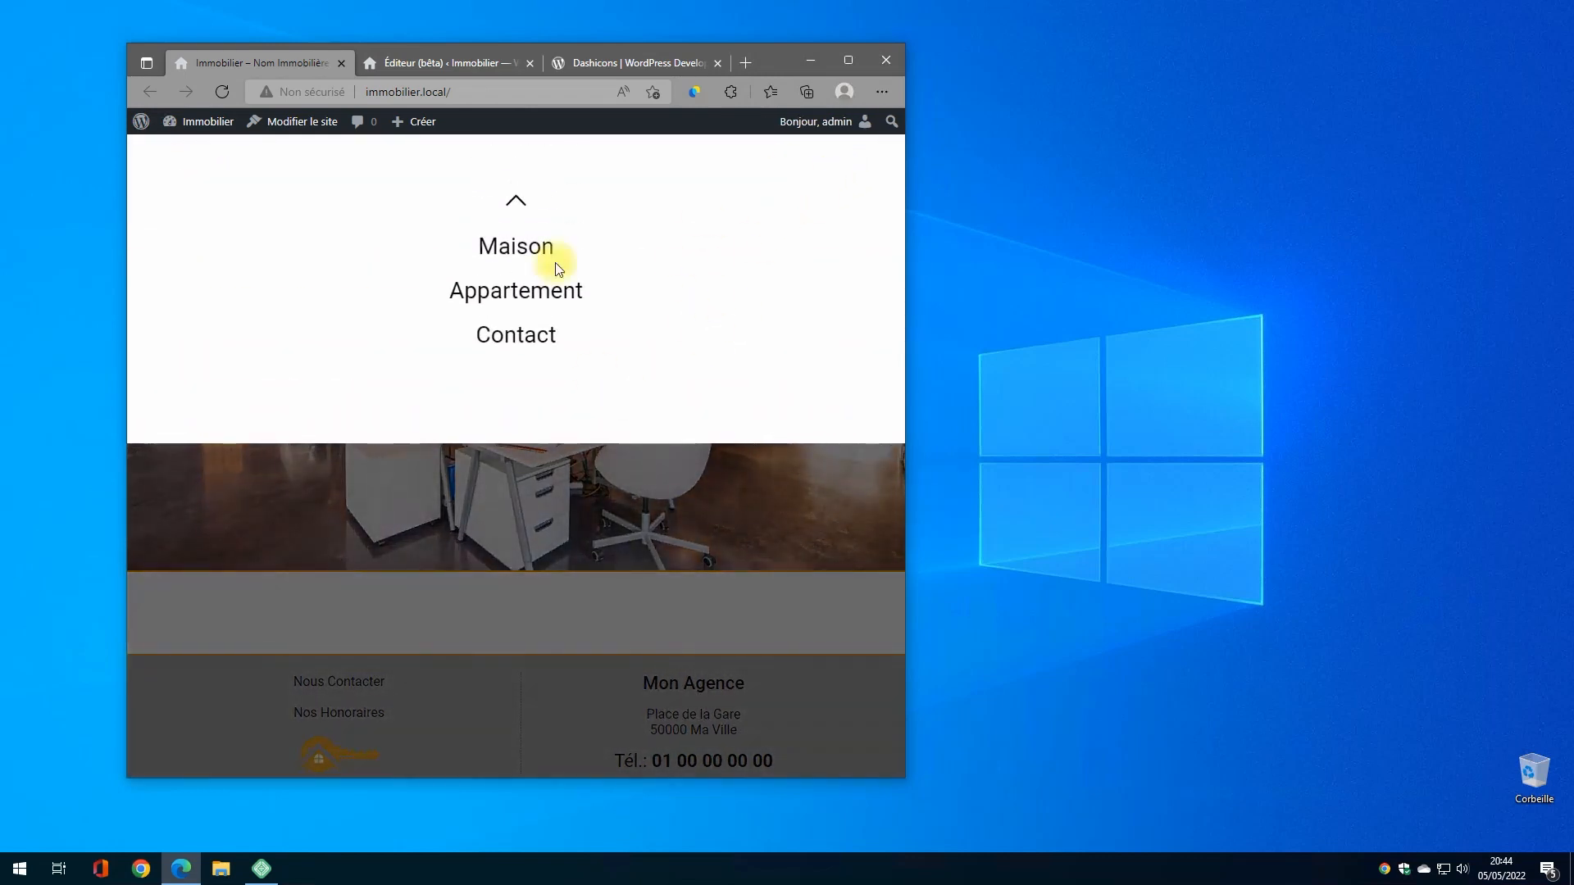
pyautogui.click(515, 202)
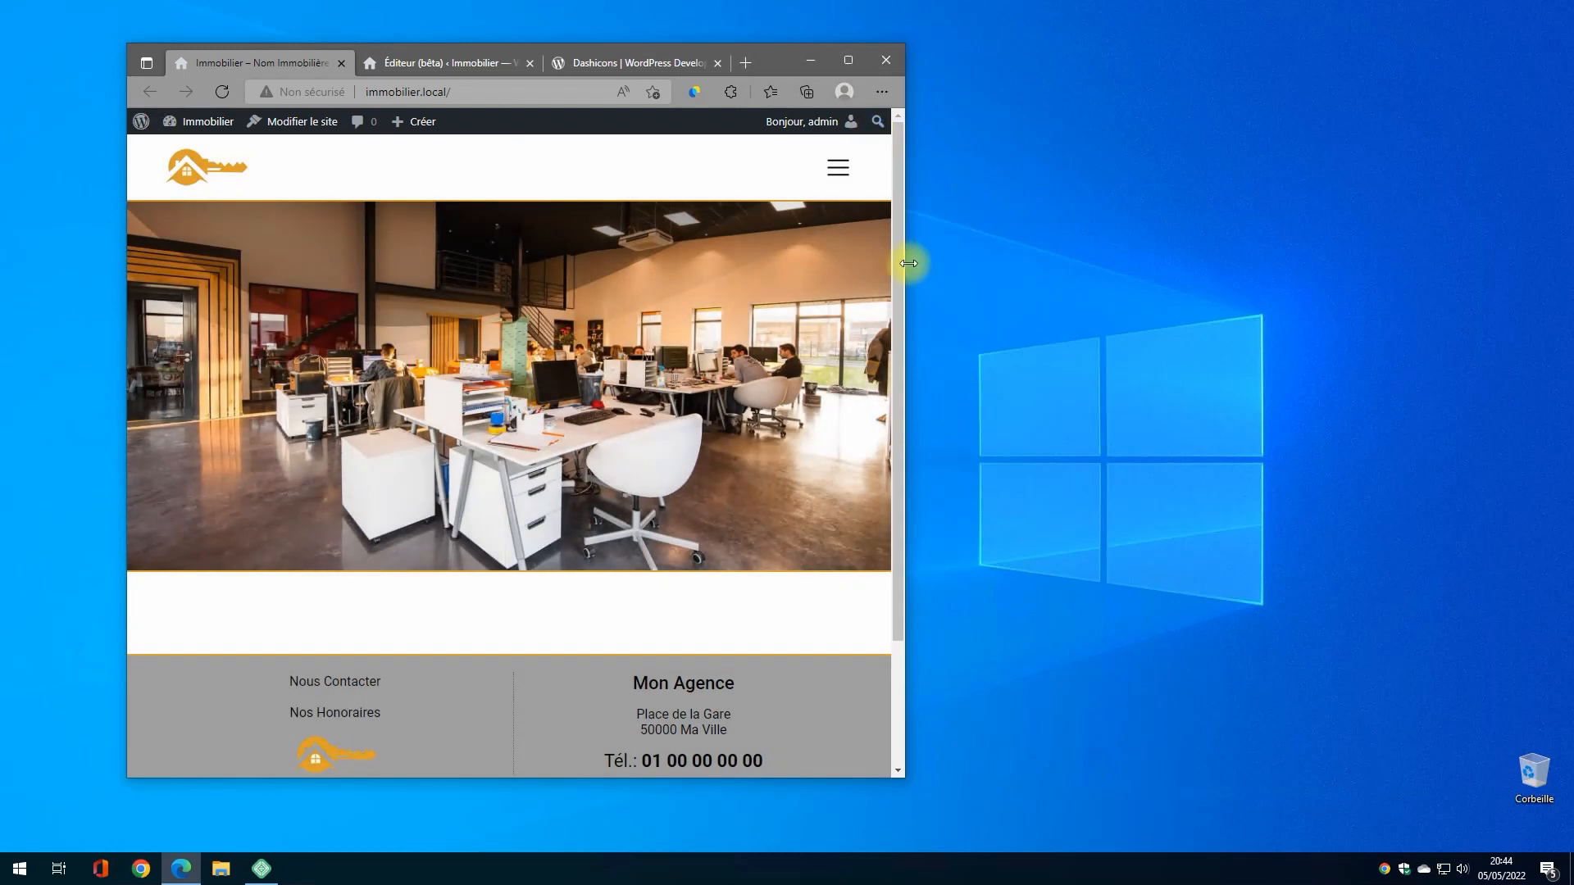
pyautogui.moveTo(908, 263); pyautogui.dragTo(1471, 327)
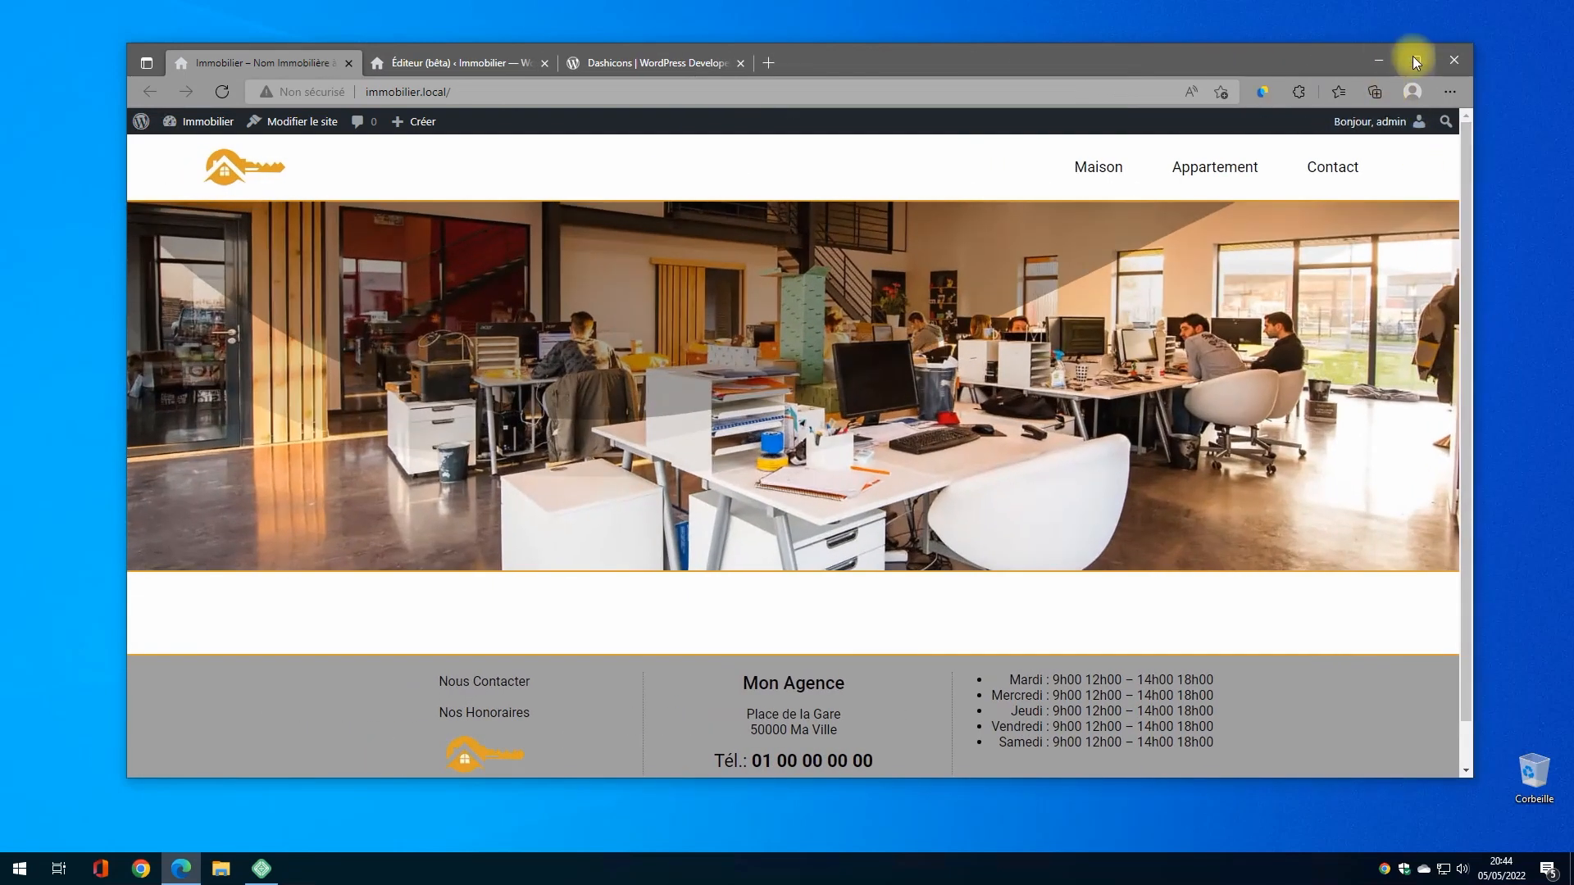
pyautogui.click(1415, 61)
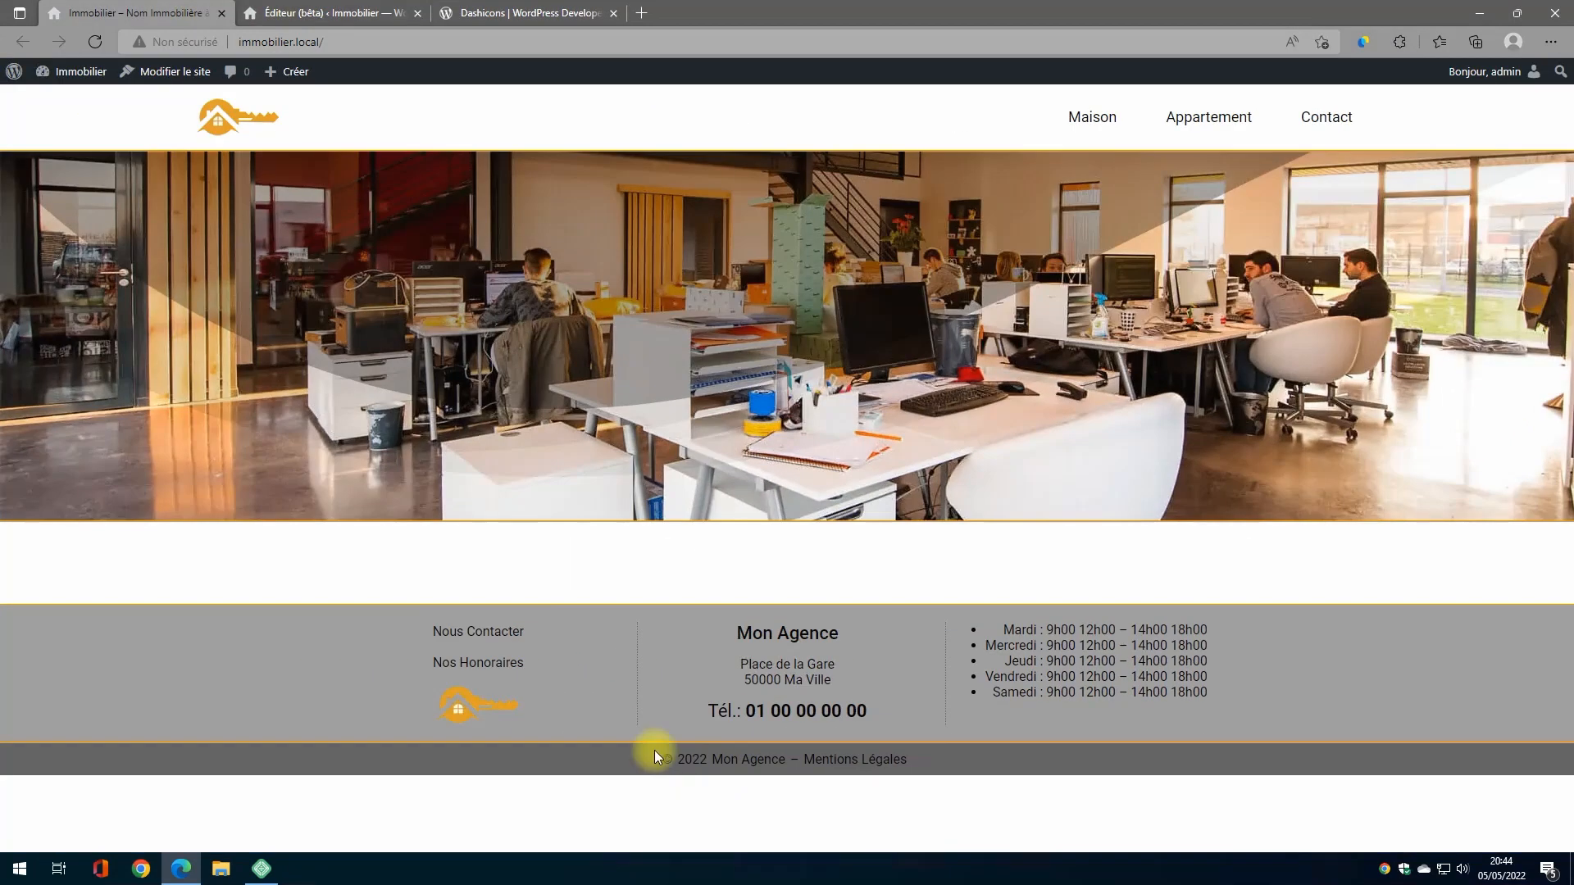
# Return to the header editor at desktop width and give the header's first section the light grey palette background
pyautogui.click(343, 13)
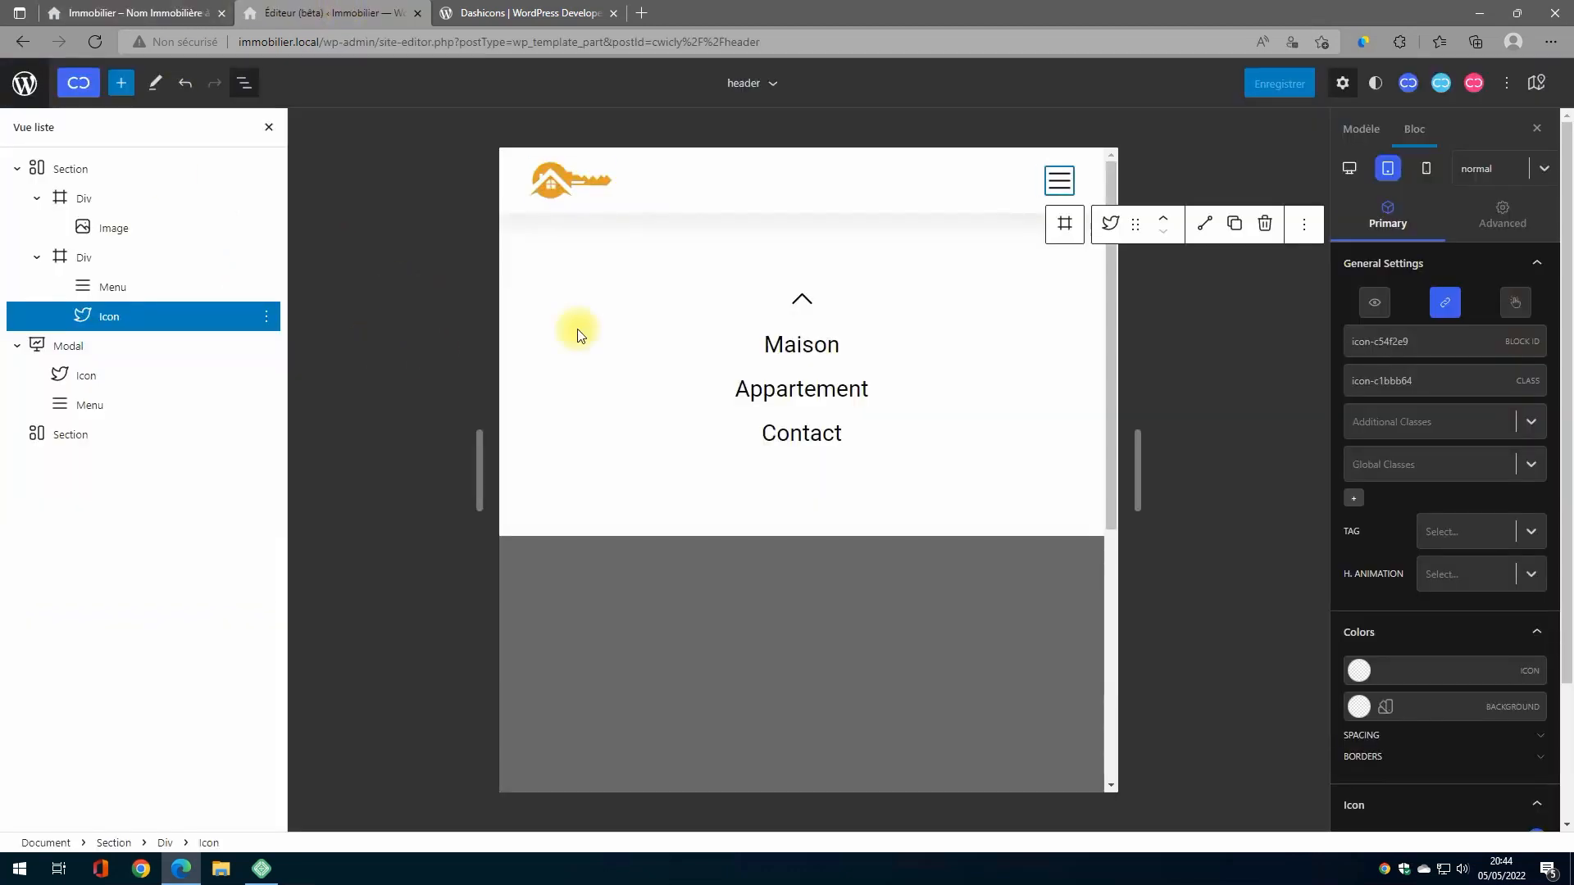
pyautogui.moveTo(1138, 464); pyautogui.dragTo(1310, 463)
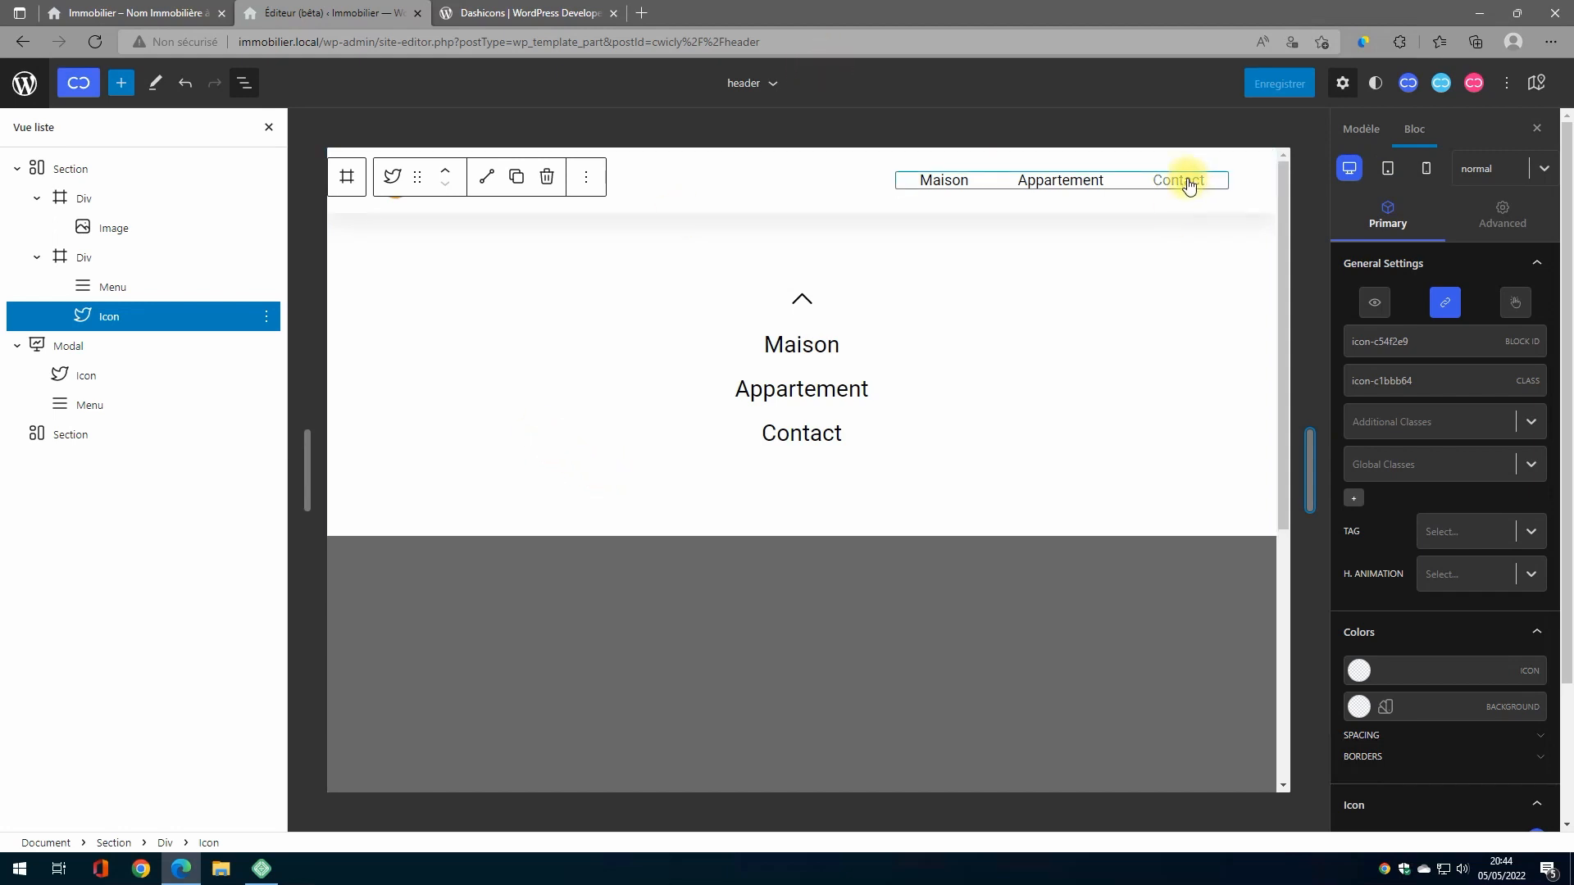
pyautogui.click(56, 170)
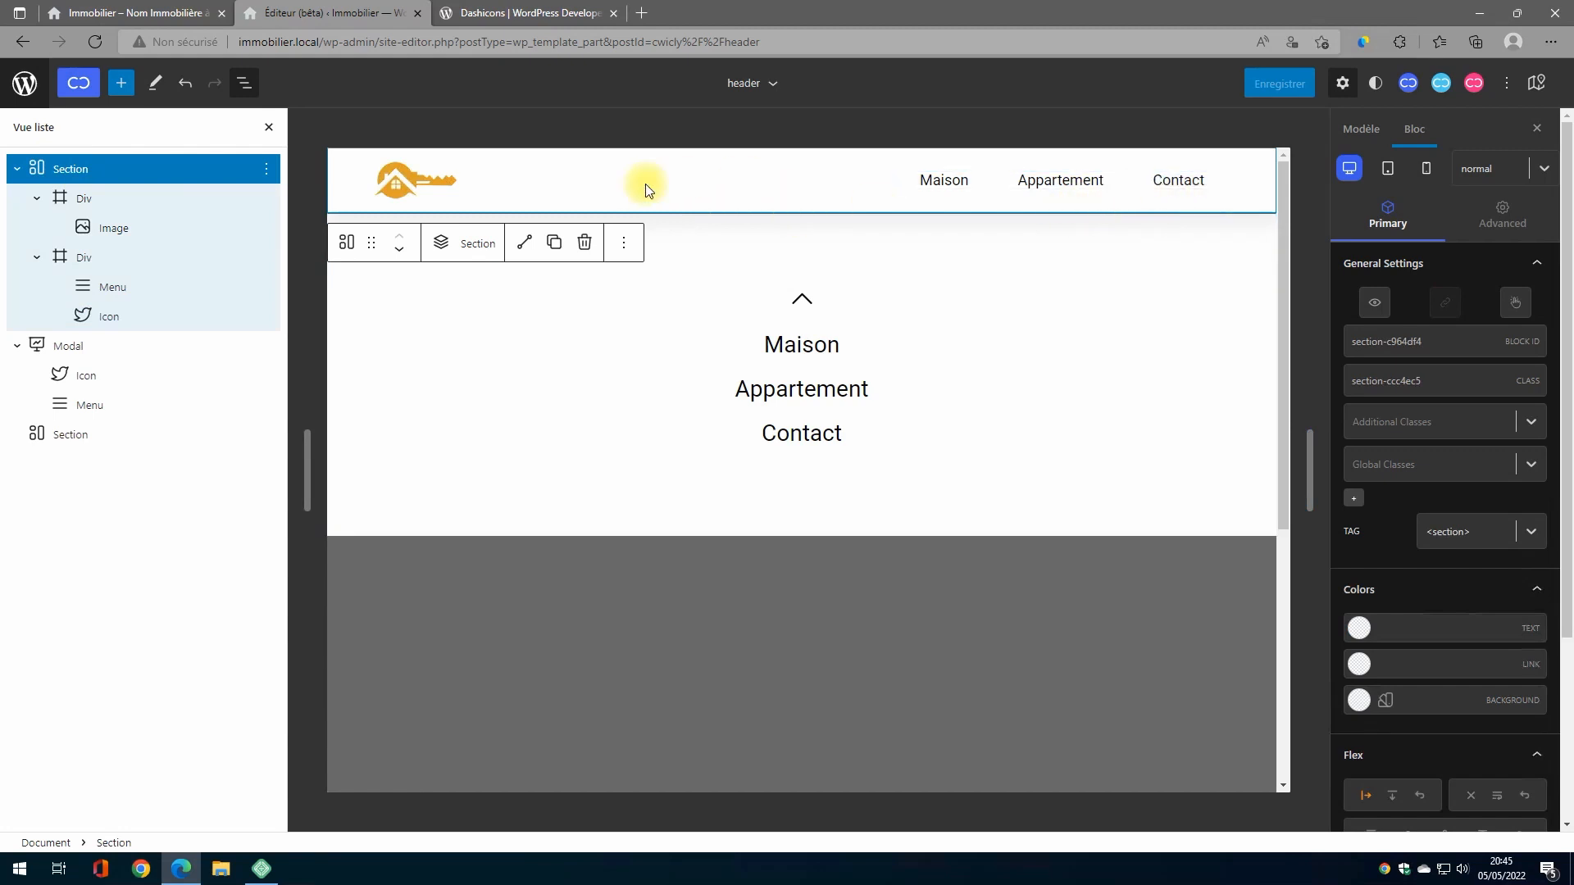
pyautogui.click(1359, 701)
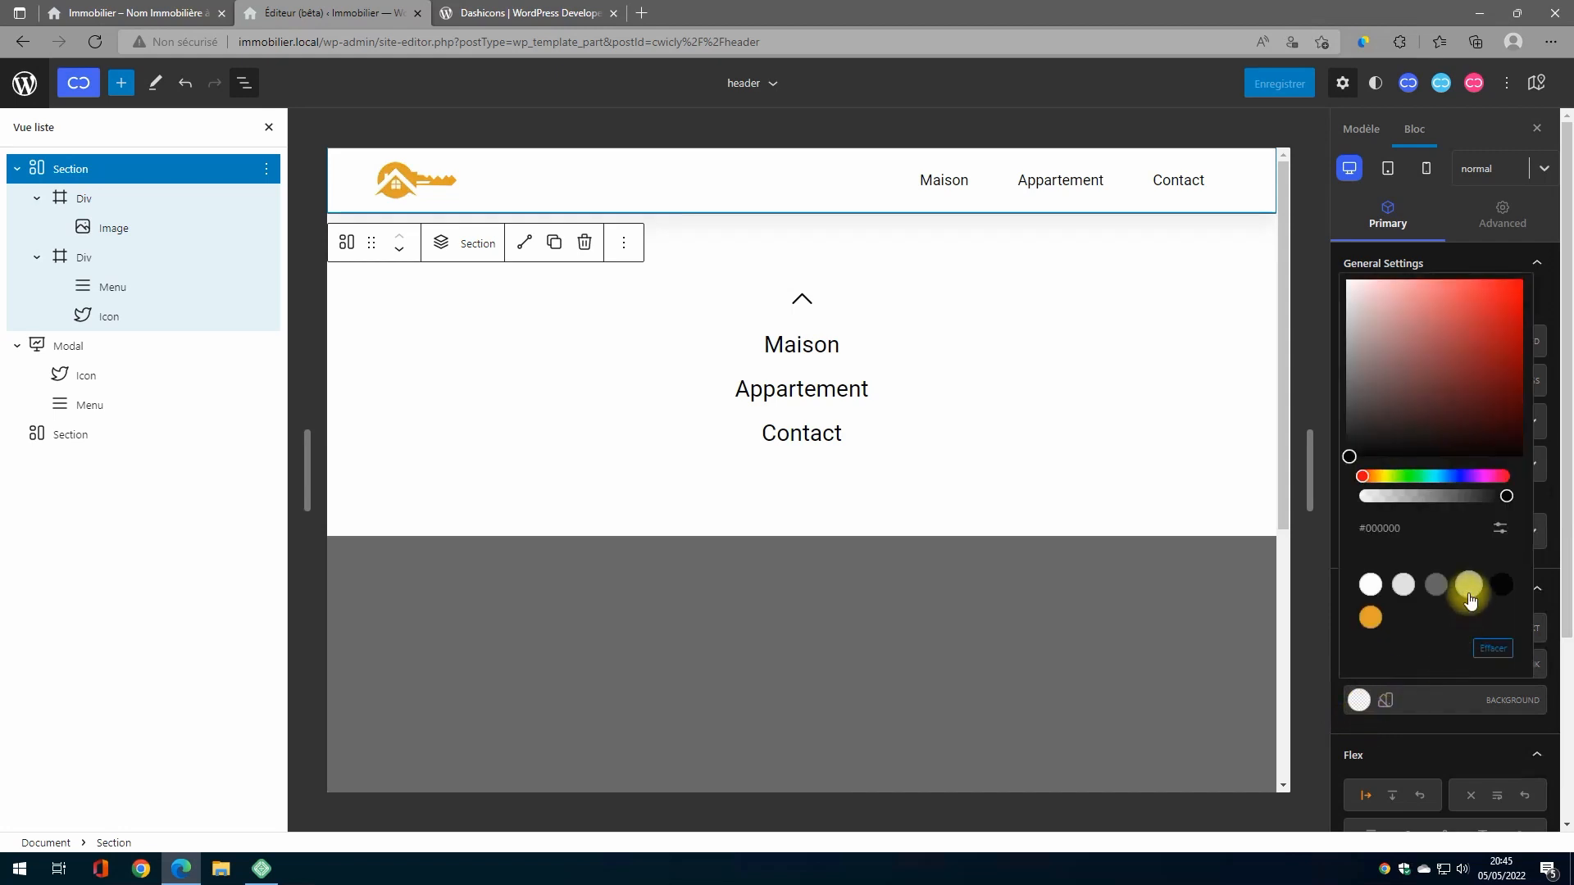
pyautogui.click(1404, 587)
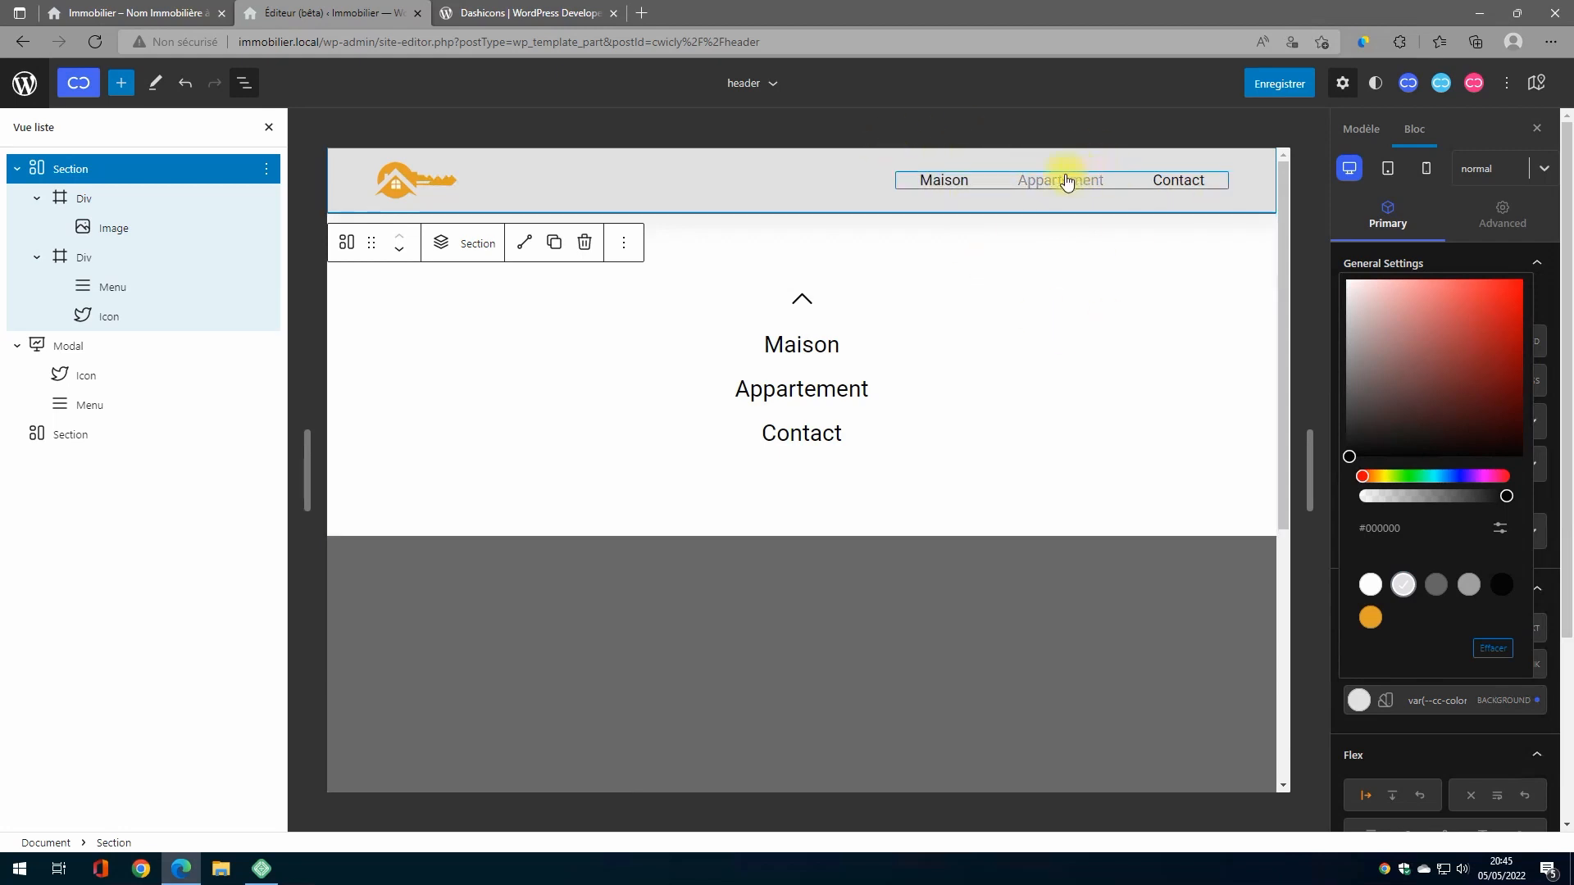
pyautogui.click(1377, 698)
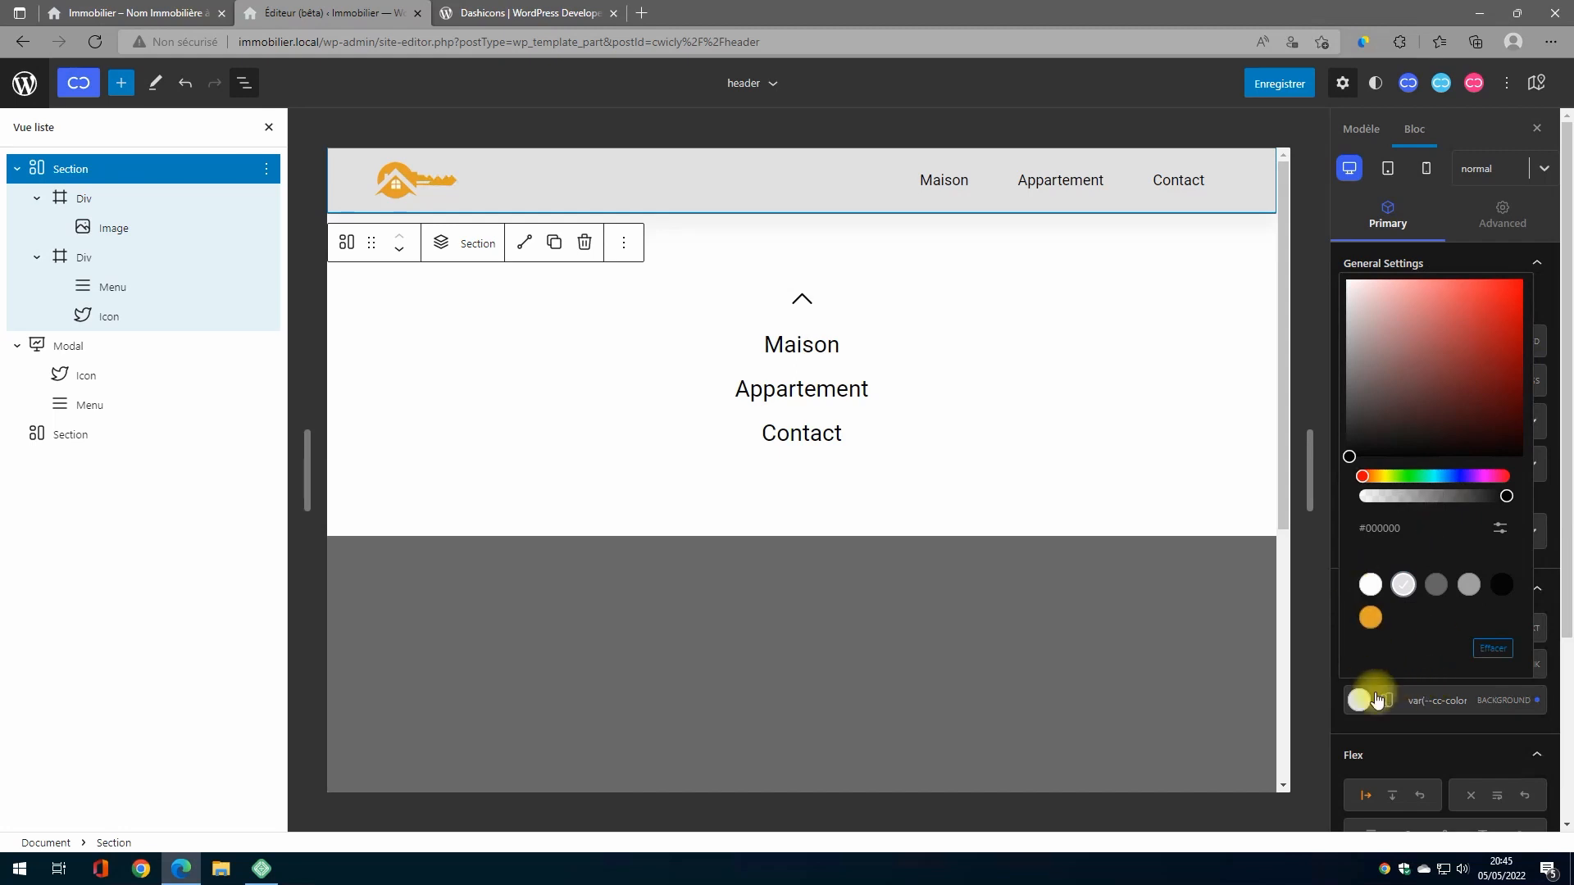
pyautogui.click(1361, 702)
pyautogui.scroll(-3, 1374, 713)
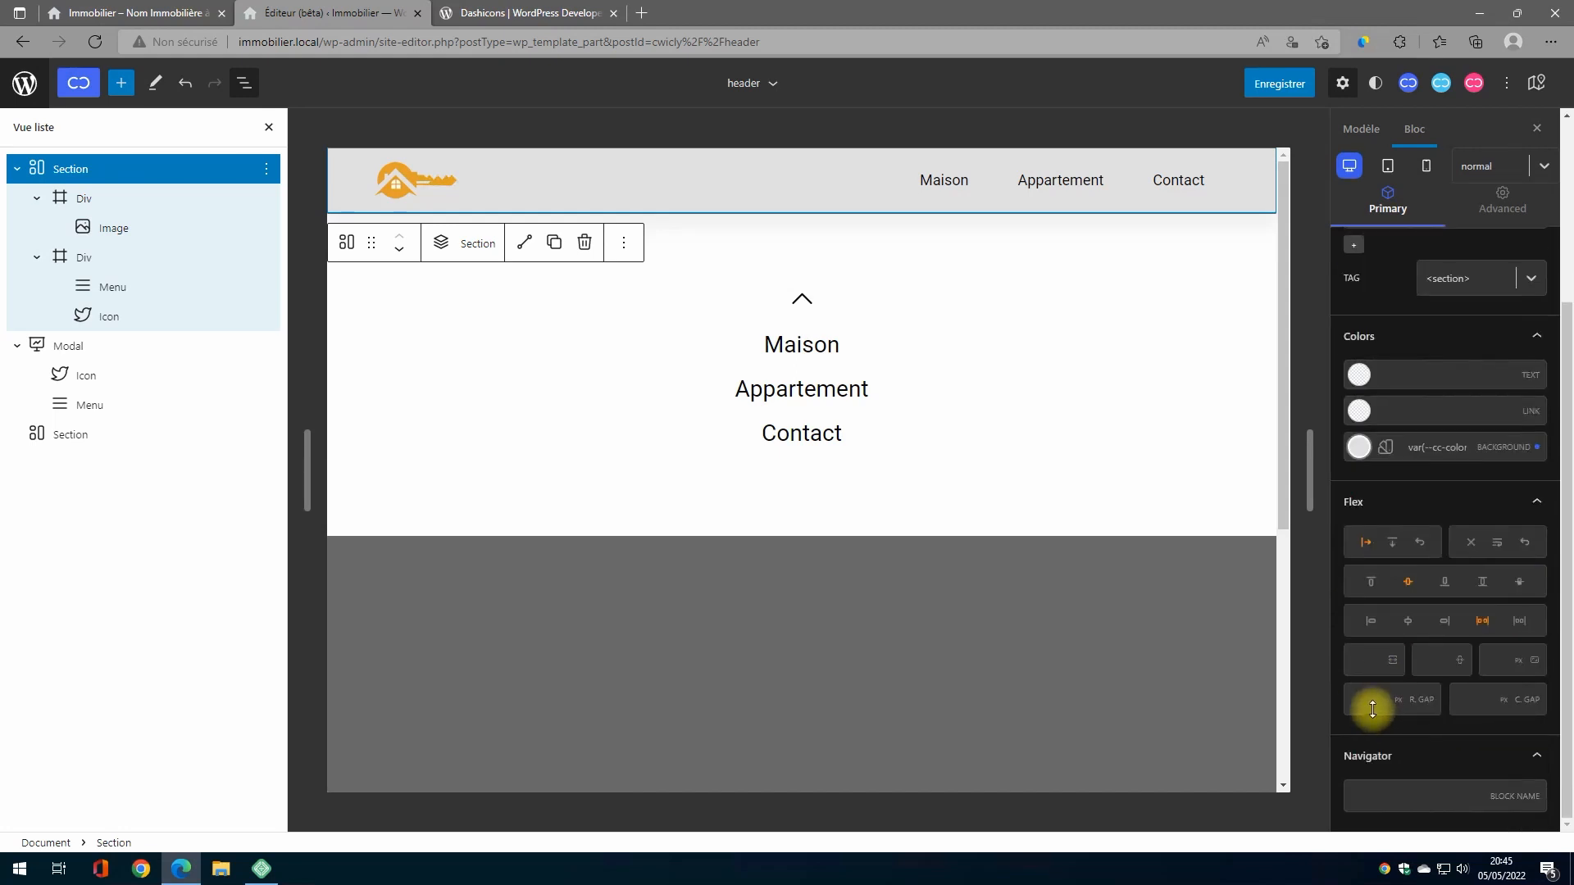
# Set the text color of the horizontal menu's main menu items to #191919fc
pyautogui.click(1090, 192)
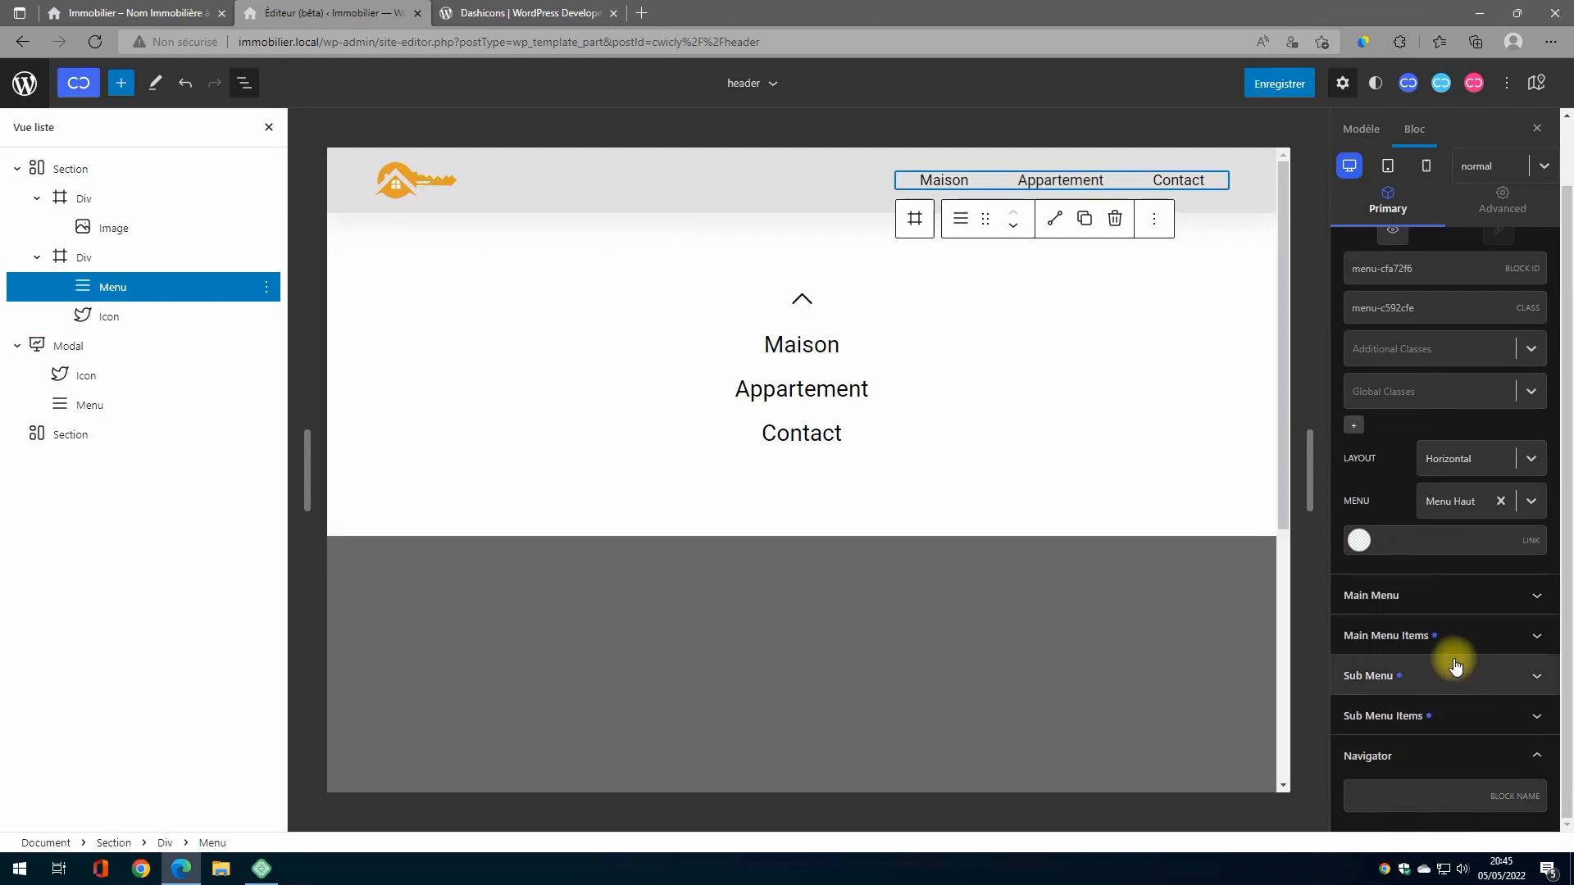
pyautogui.click(1495, 648)
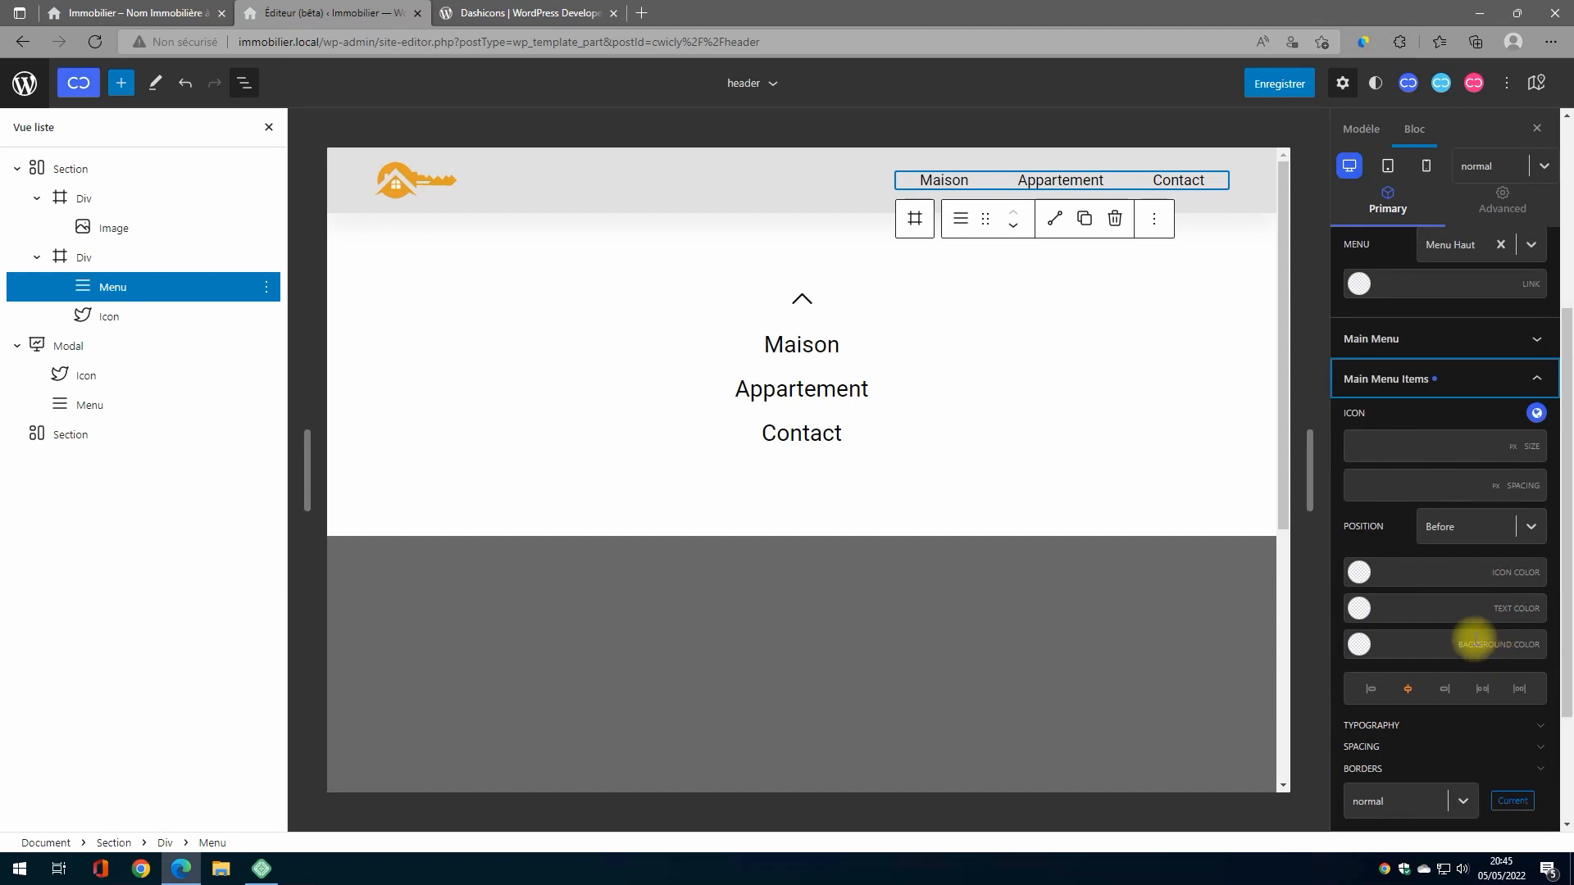
pyautogui.scroll(-2, 1459, 639)
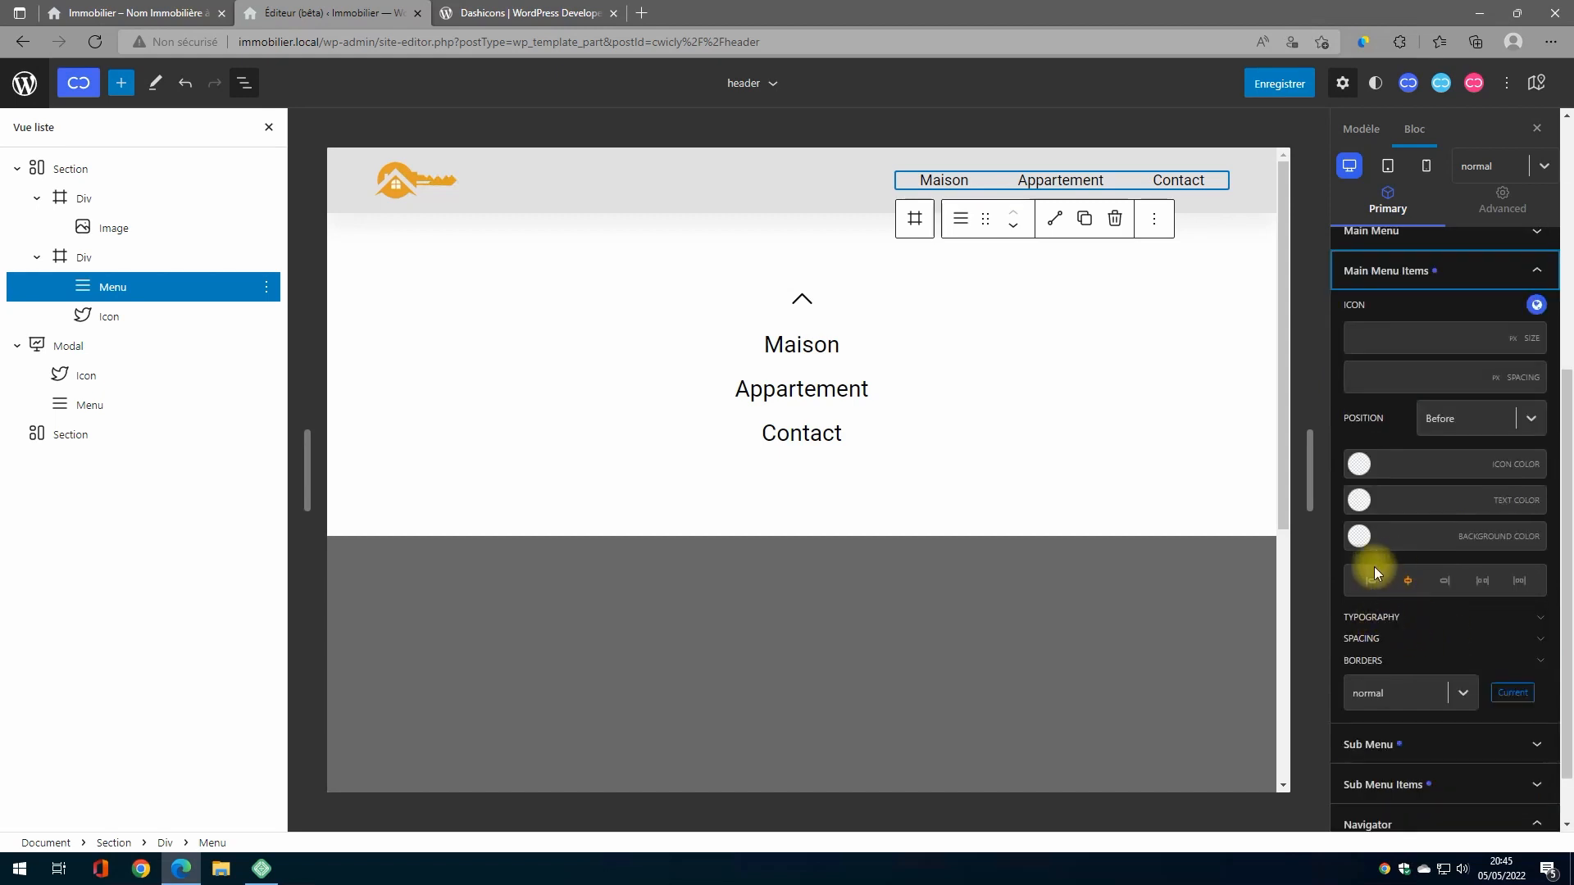
pyautogui.click(1359, 507)
pyautogui.click(1368, 418)
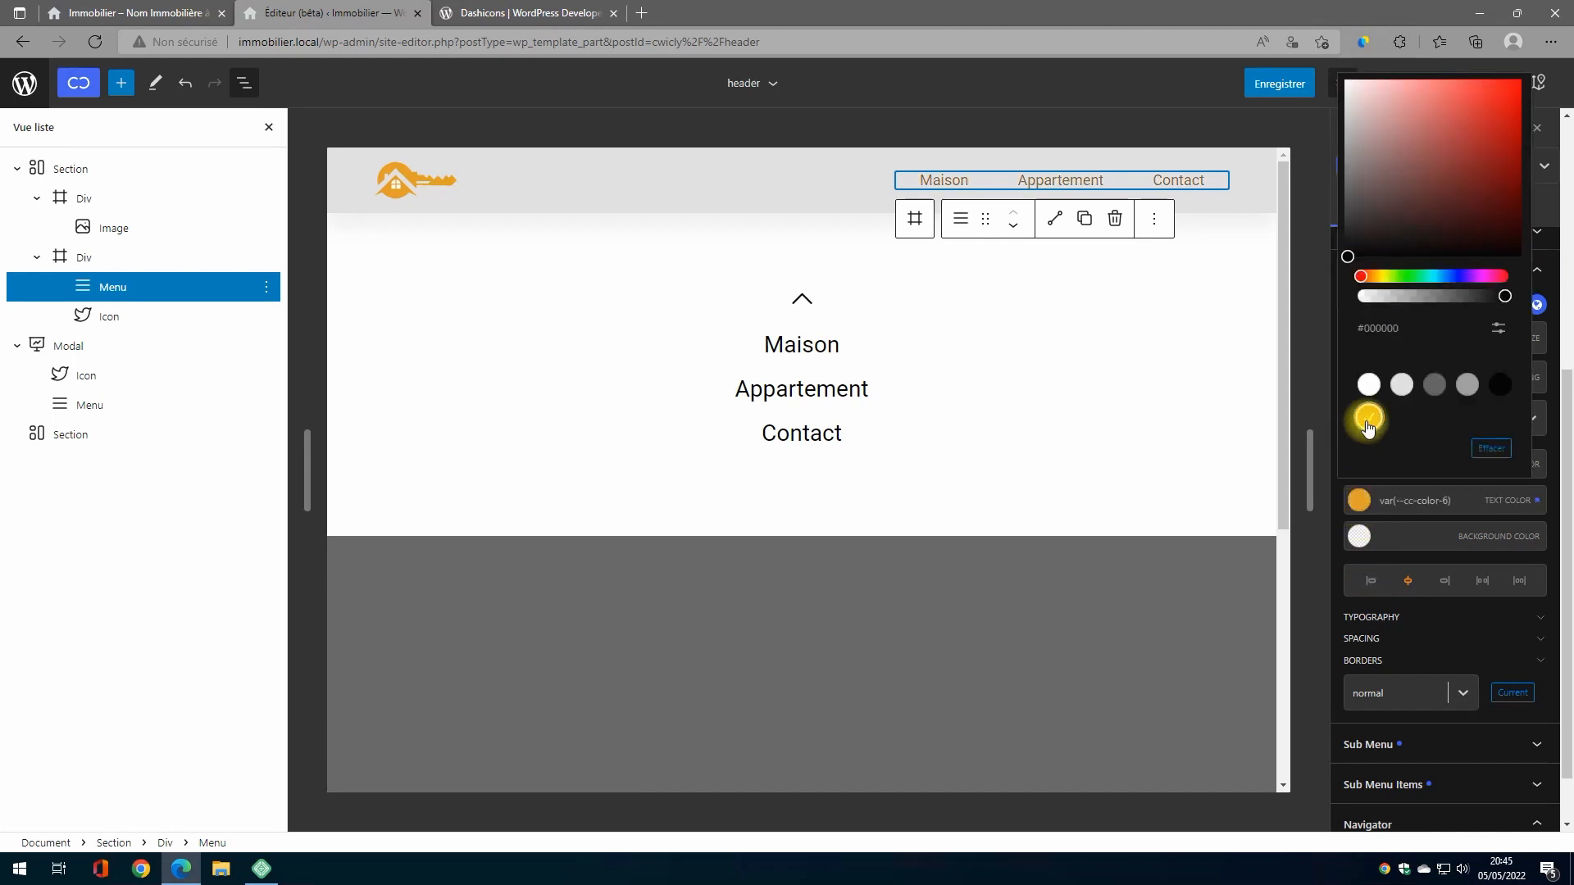
pyautogui.click(1499, 386)
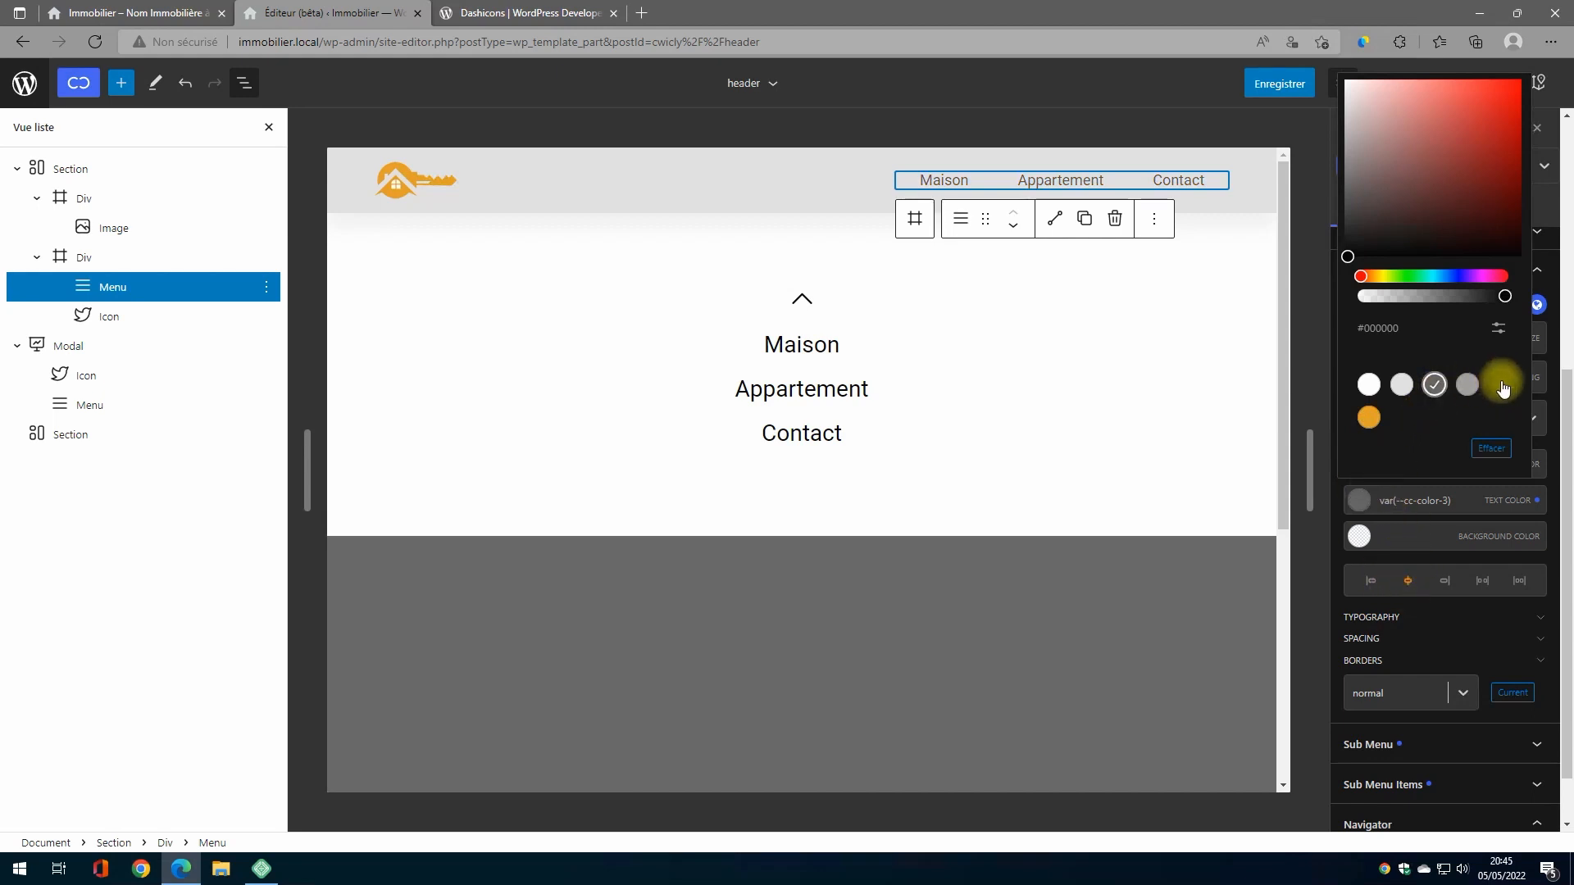
pyautogui.click(1501, 385)
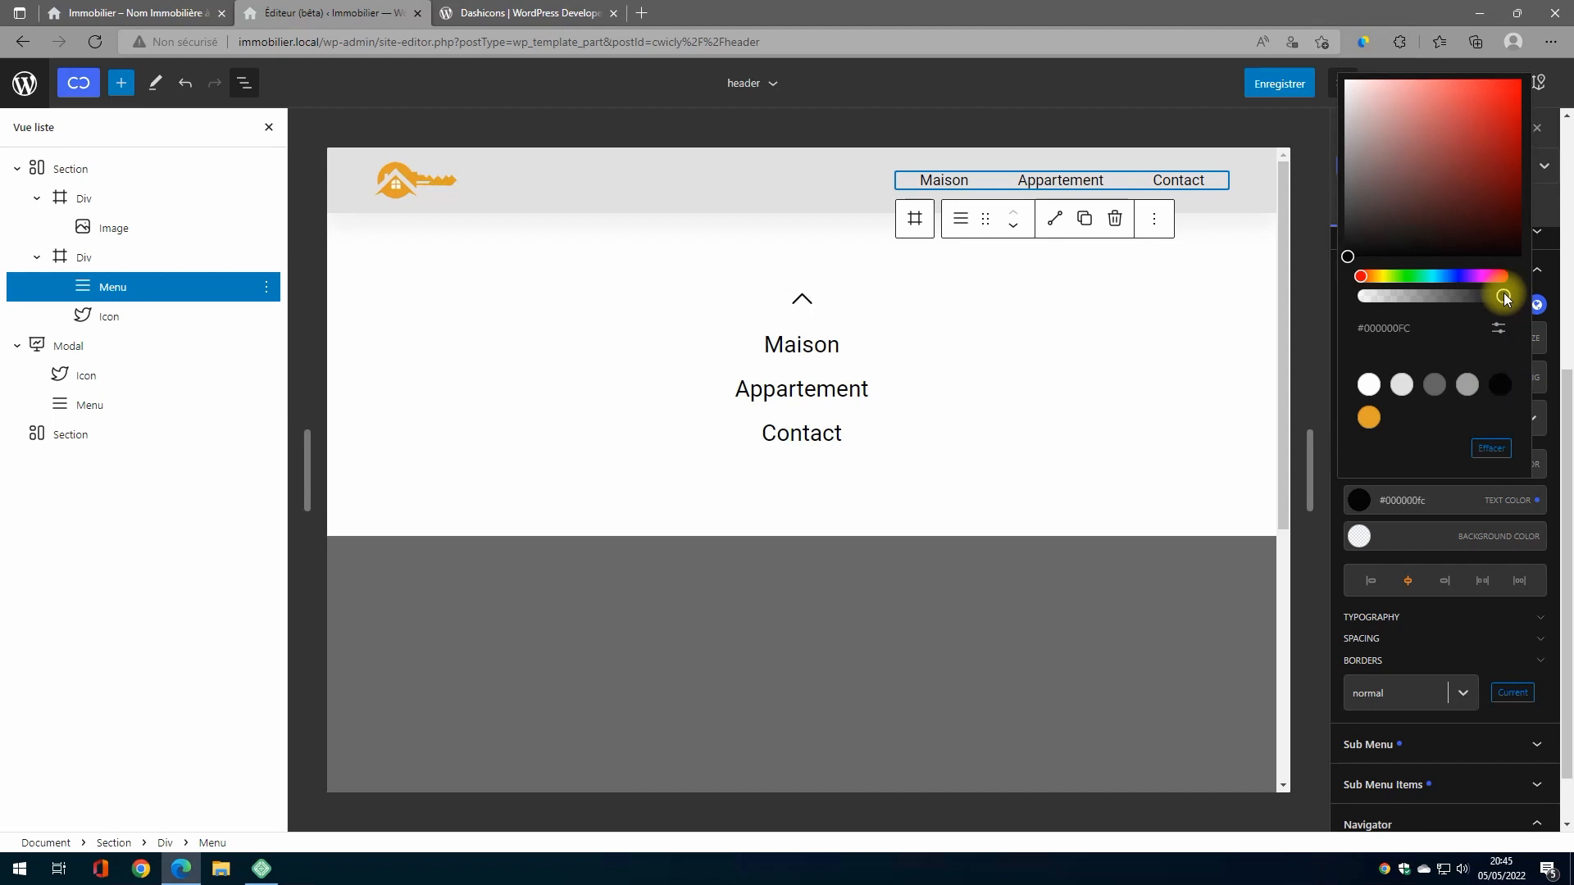
pyautogui.click(1345, 241)
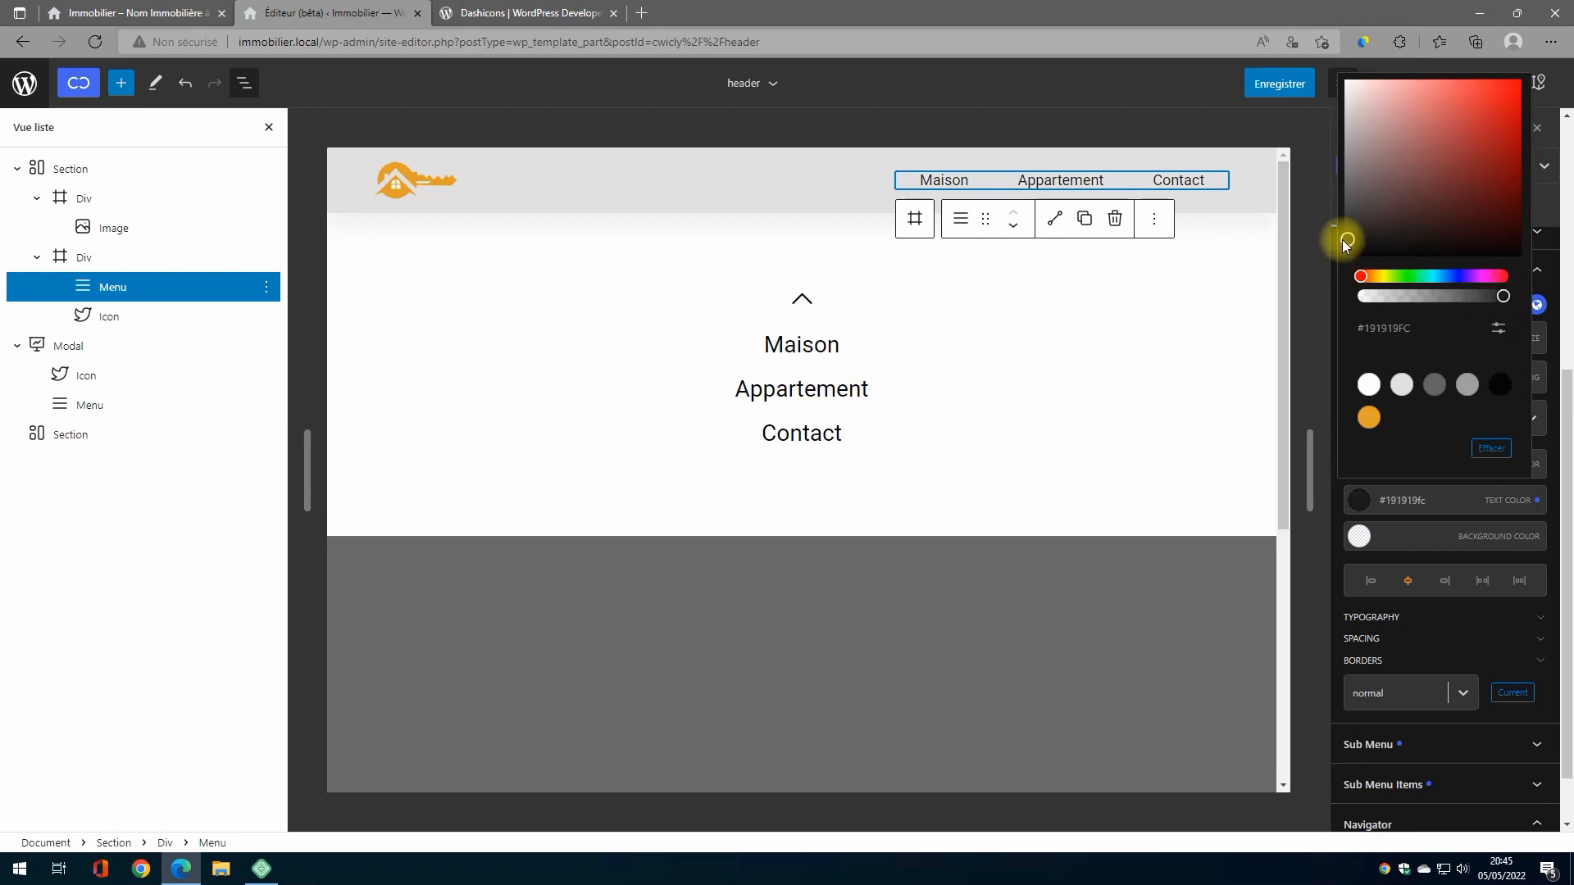
pyautogui.click(1359, 500)
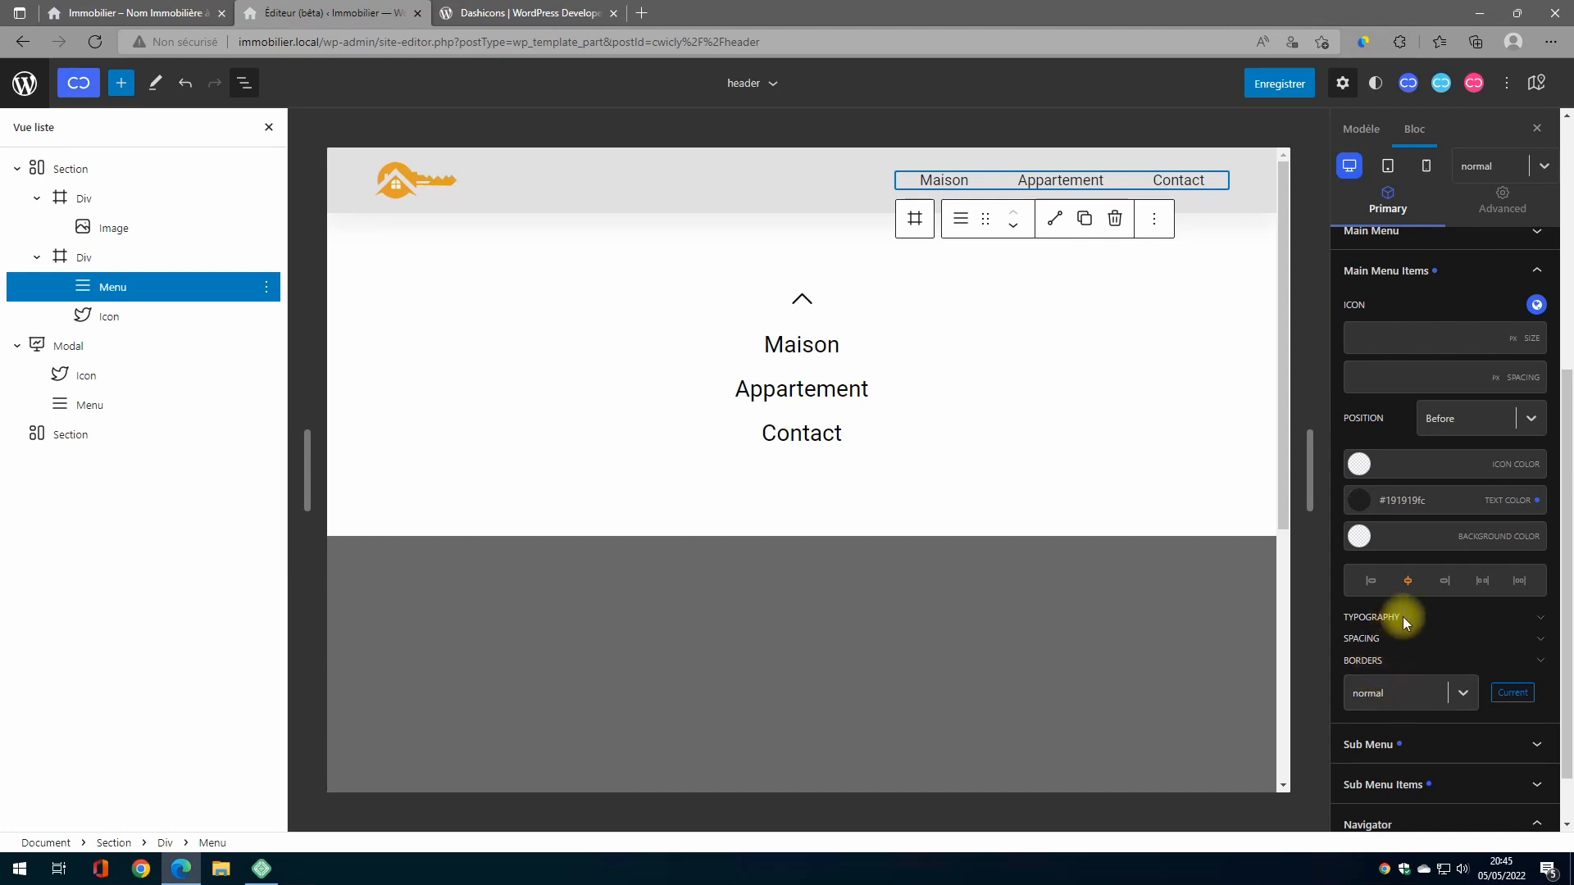
# Set the font weight of the horizontal menu's main menu items to 500
pyautogui.click(1540, 619)
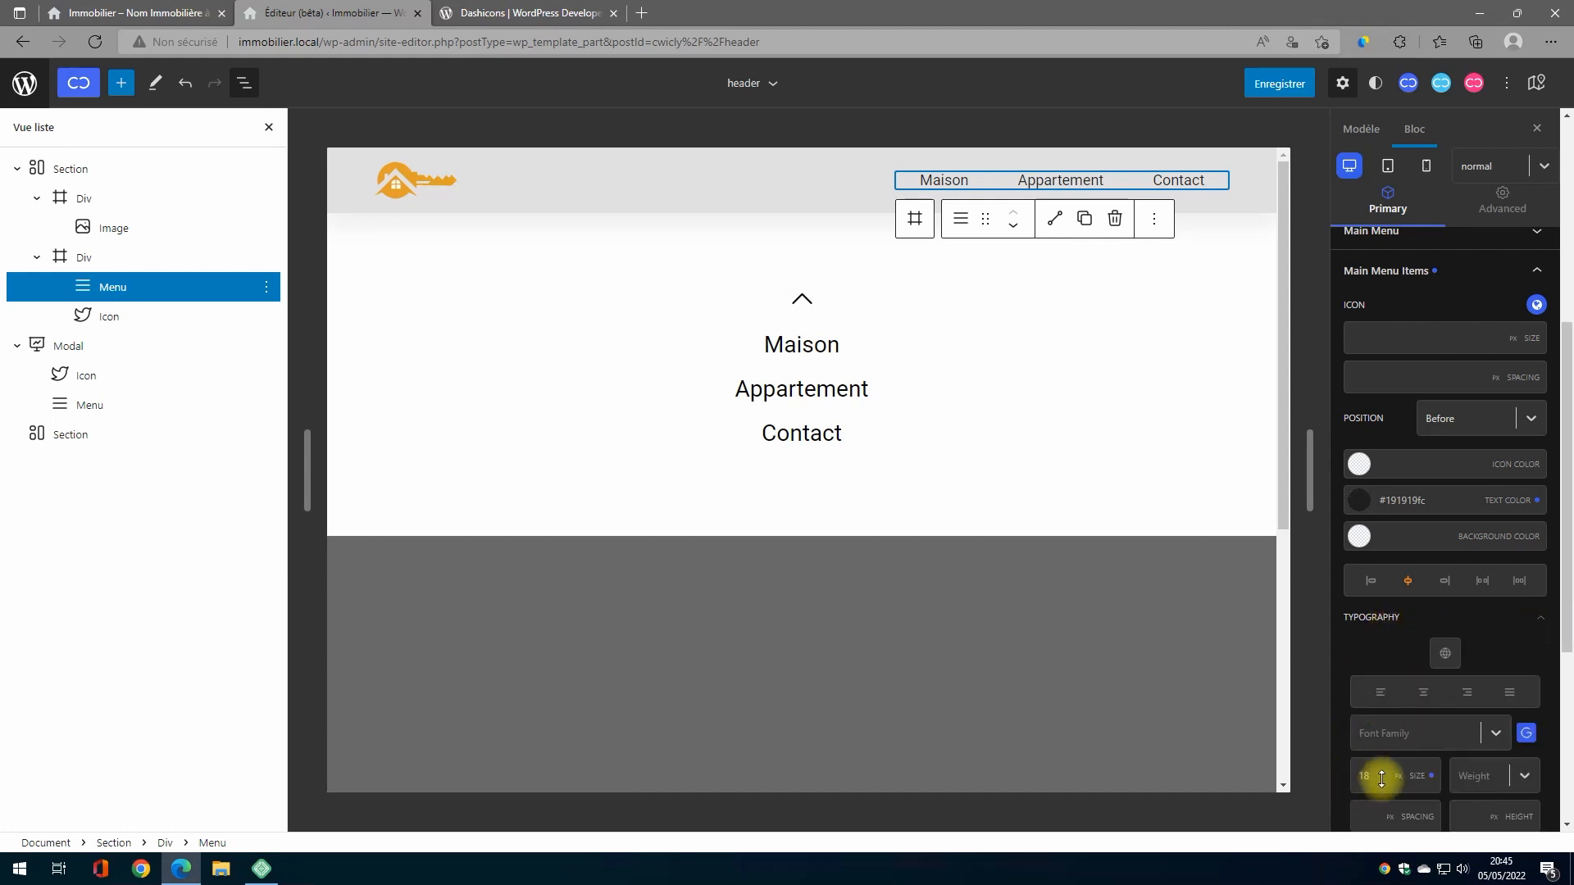
pyautogui.scroll(-1, 1501, 769)
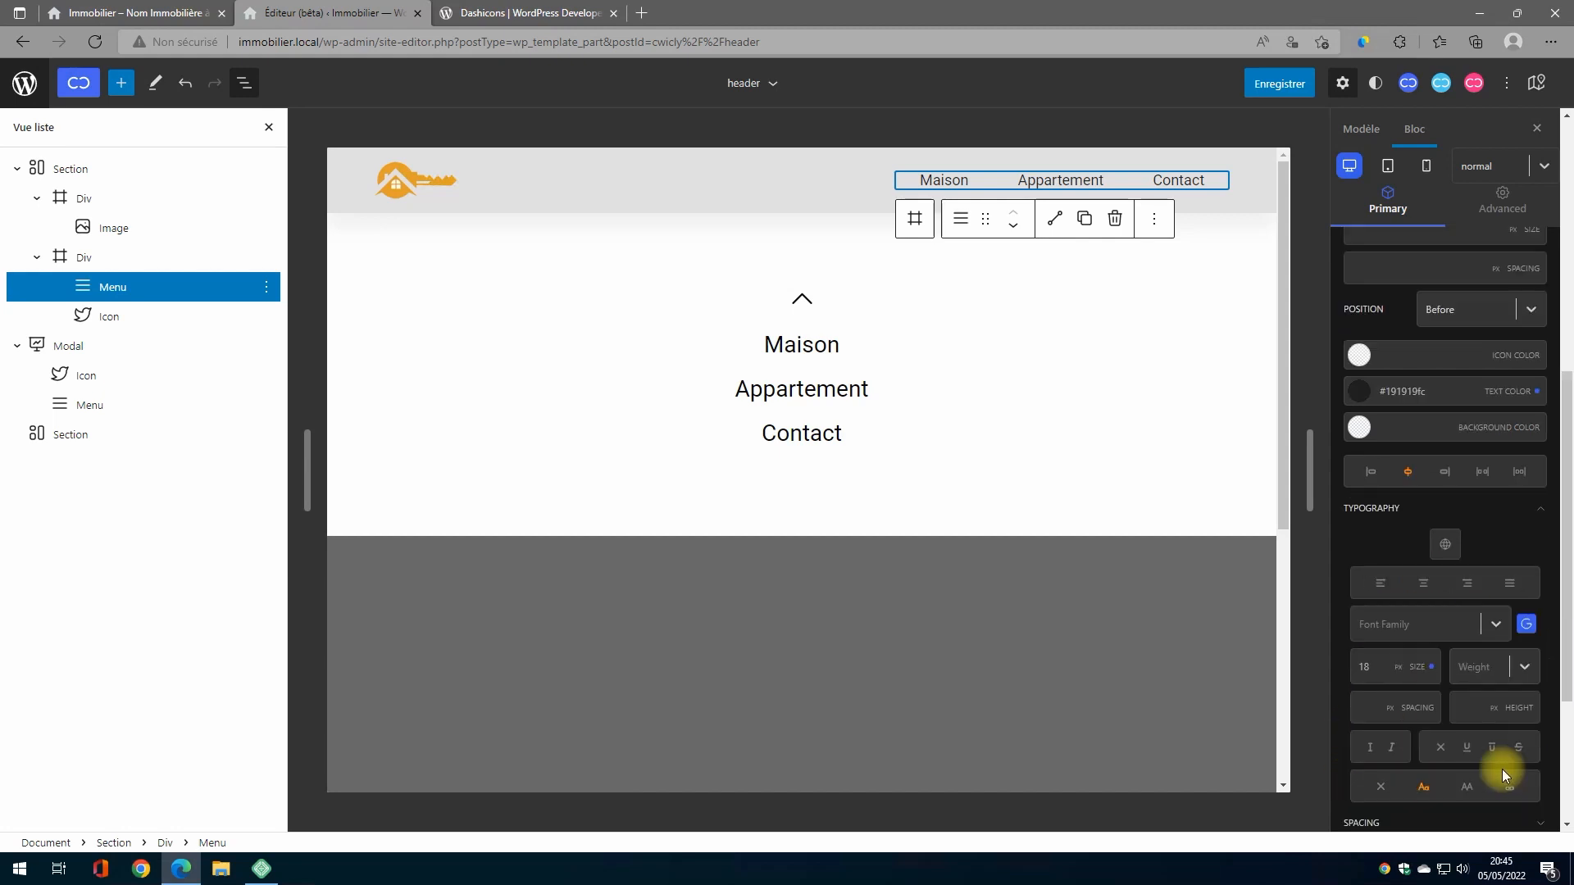
pyautogui.click(1523, 666)
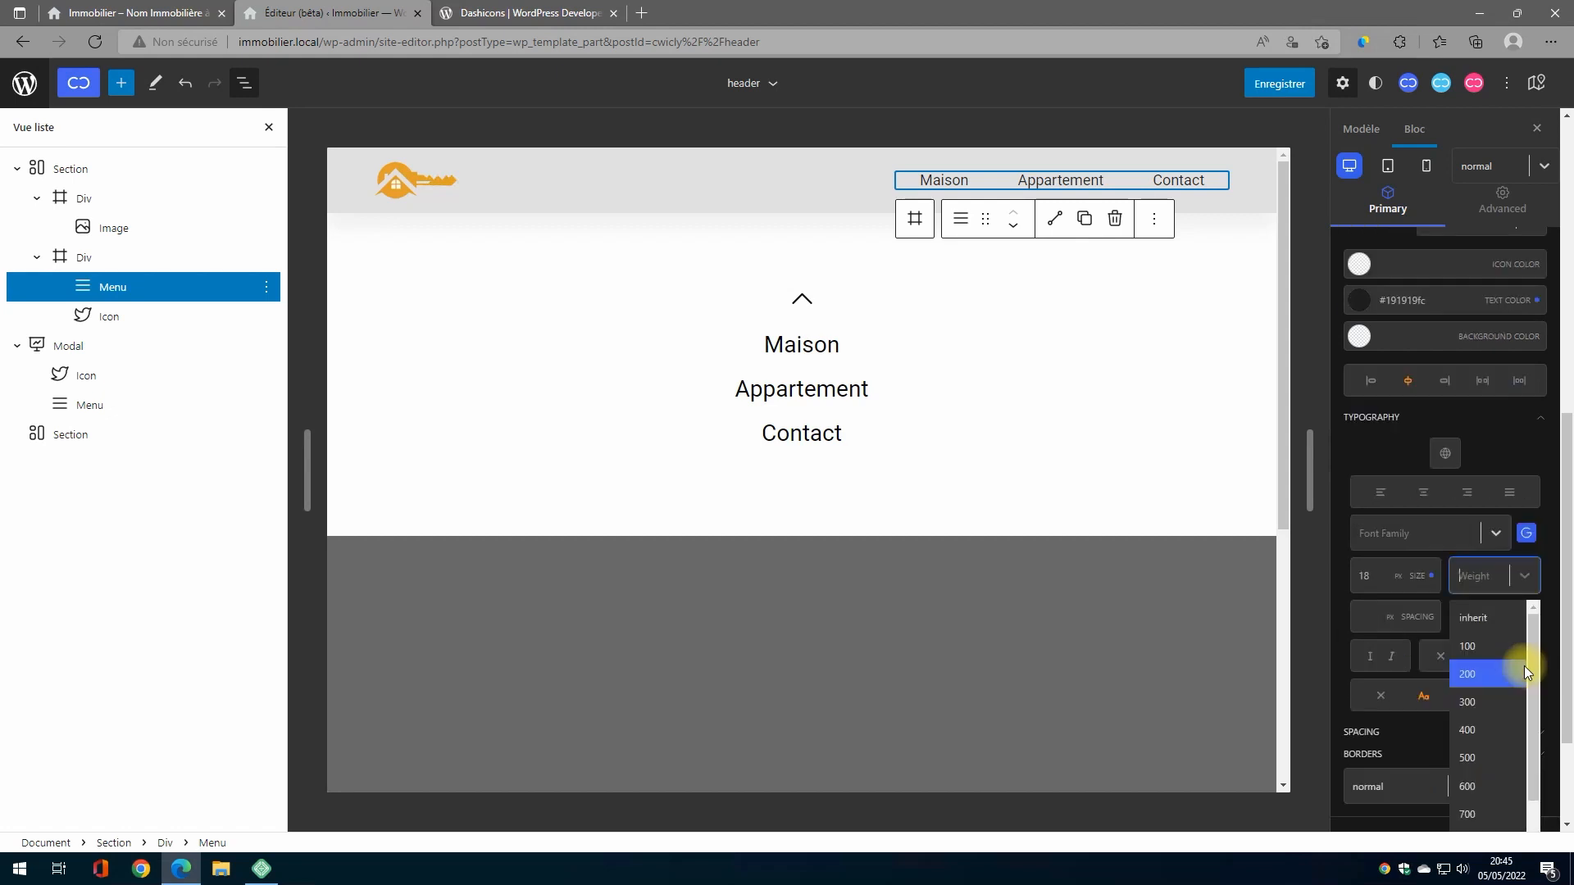
pyautogui.click(1477, 761)
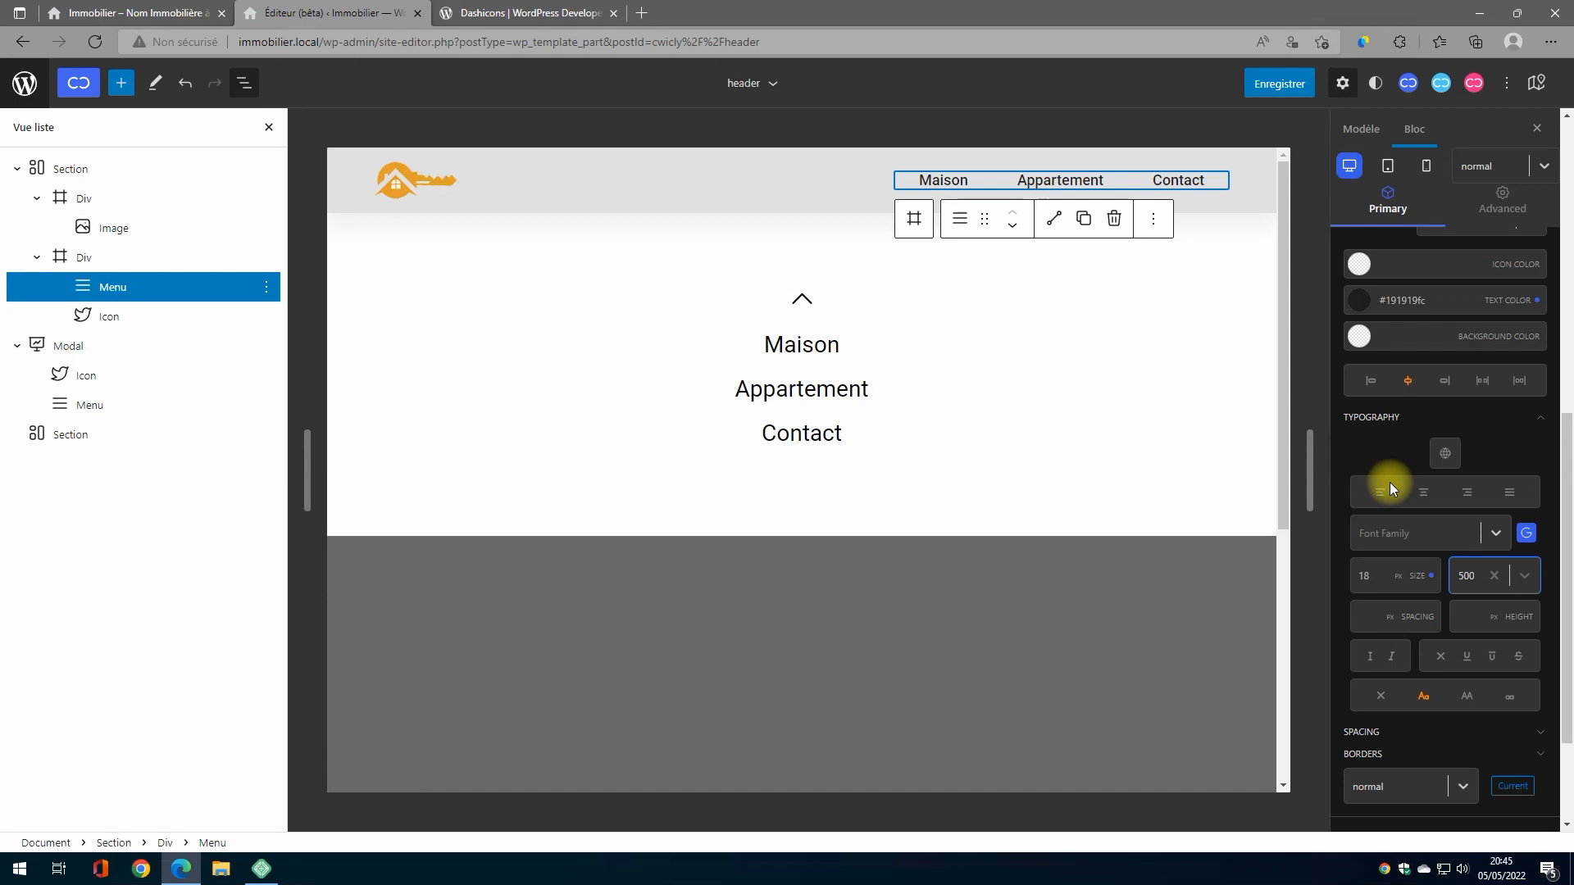
# Set the hover text color of the horizontal menu's main items to the orange palette color, var(--cc-color-6)
pyautogui.scroll(-3, 1413, 587)
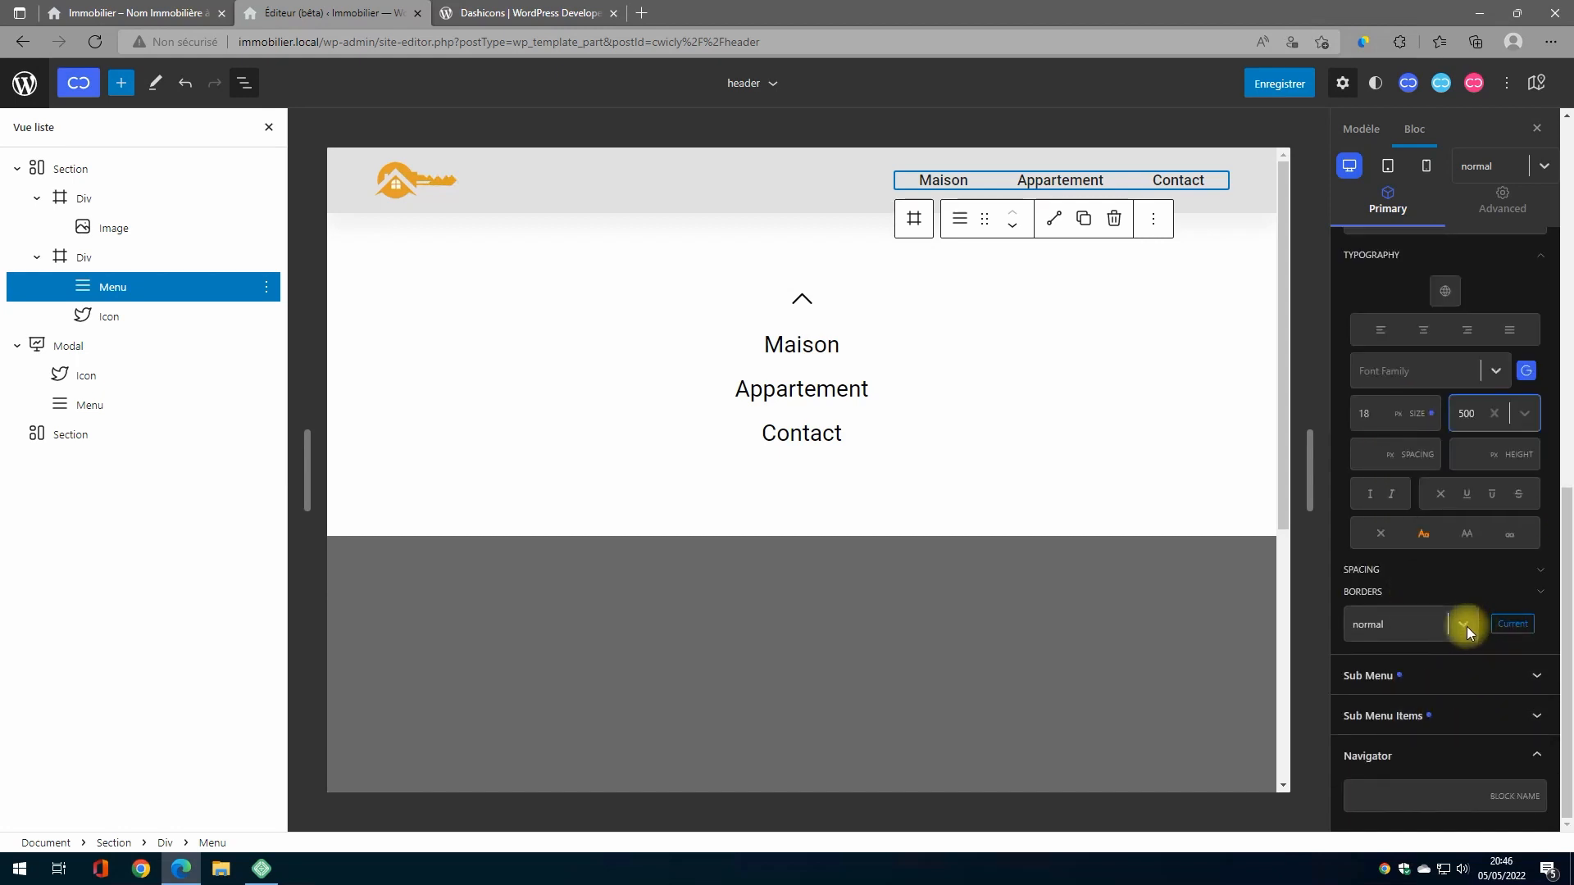
pyautogui.click(1465, 627)
pyautogui.click(1398, 692)
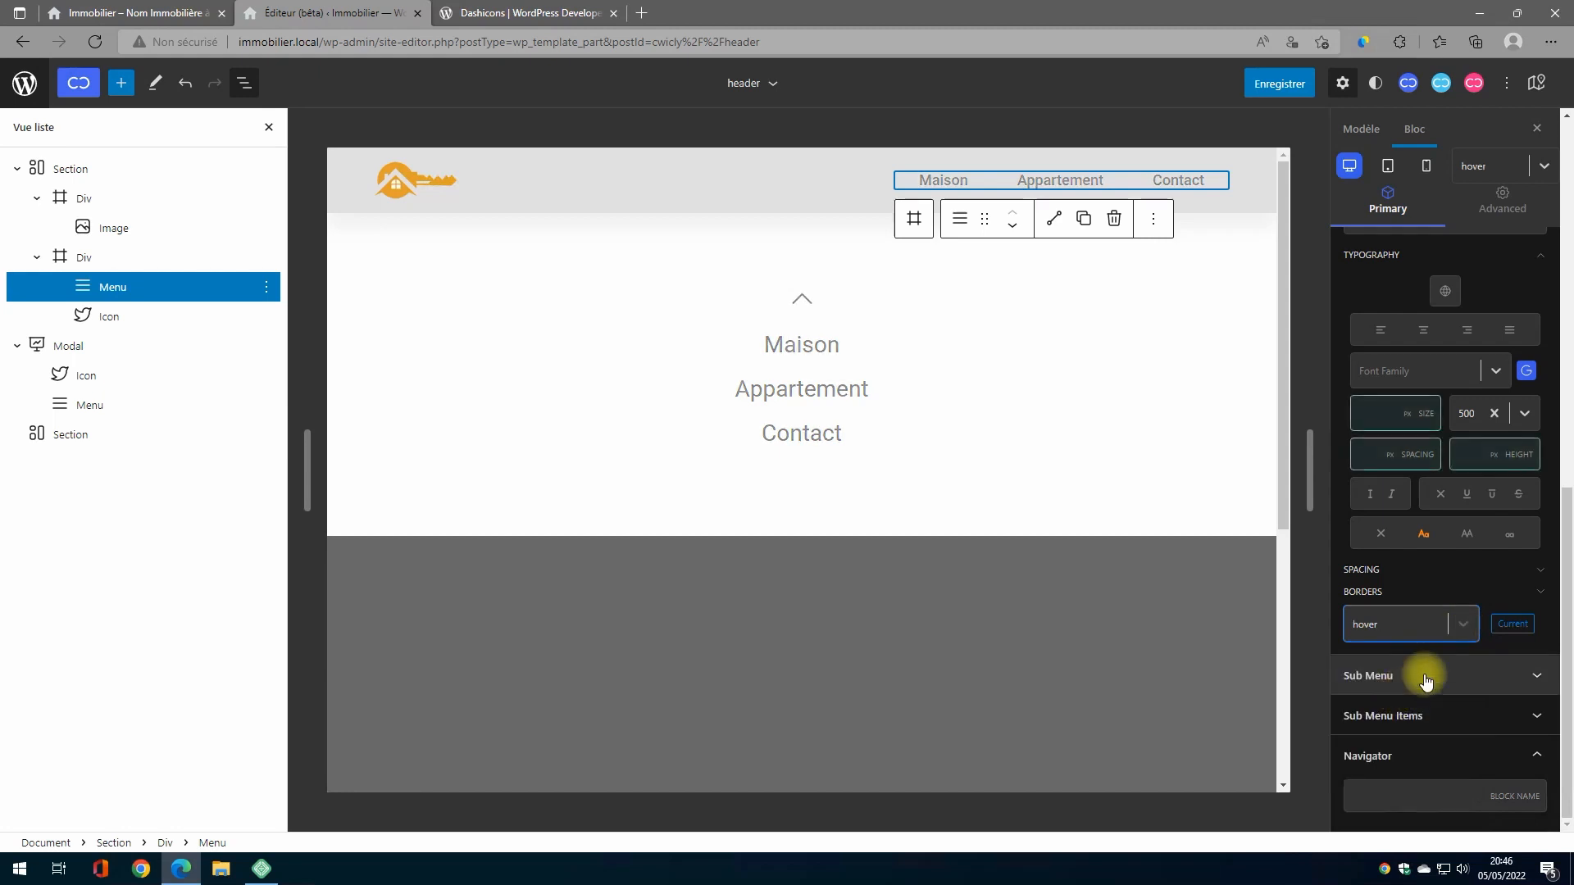
pyautogui.scroll(5, 1473, 588)
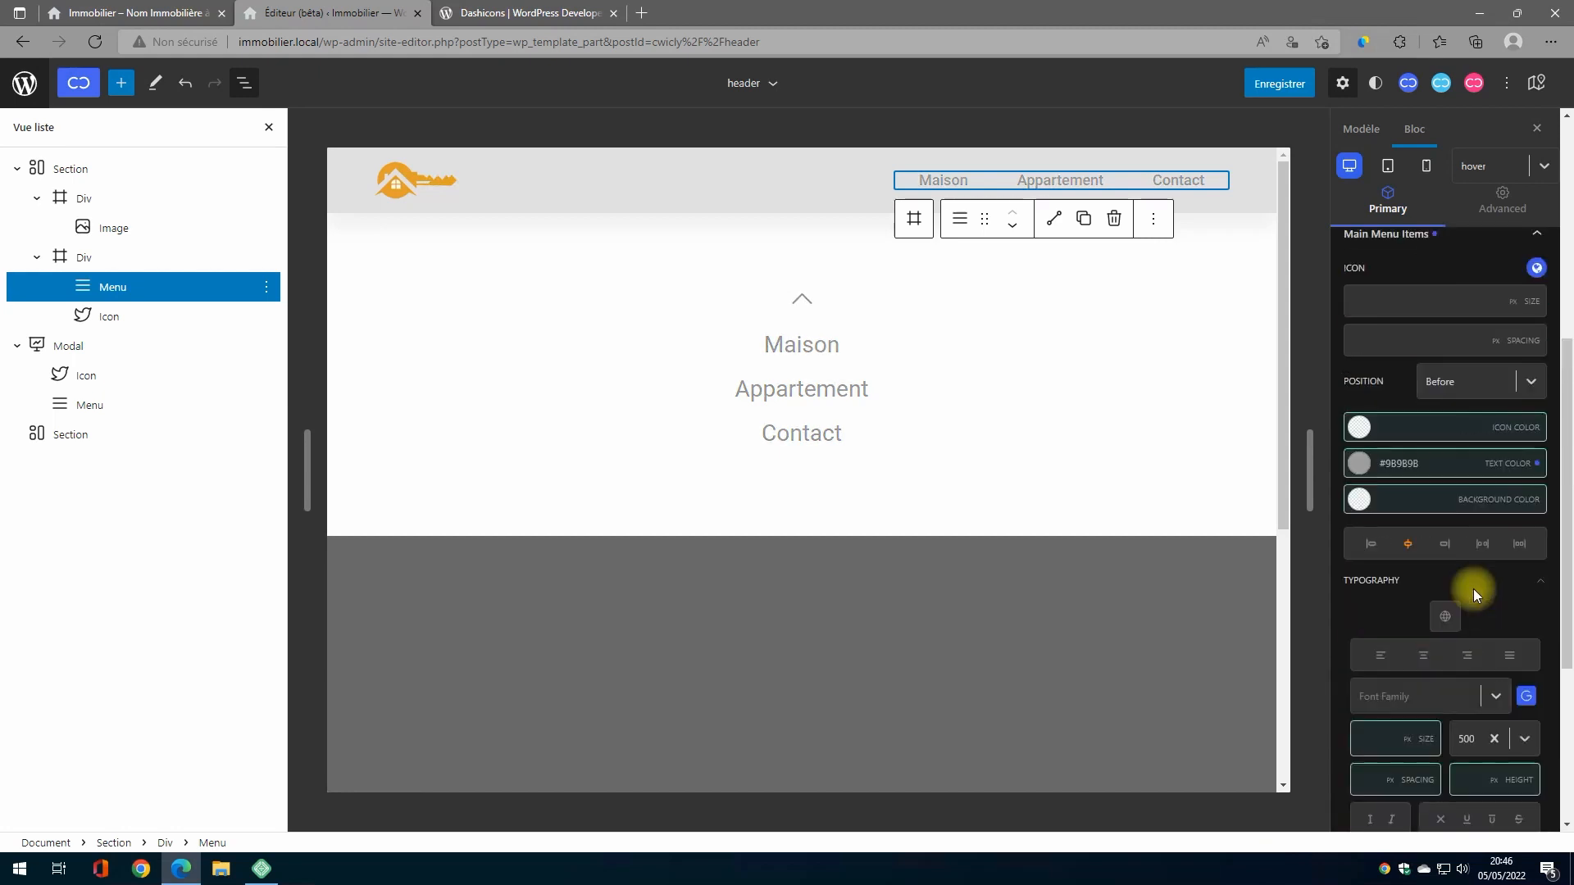
pyautogui.click(1360, 464)
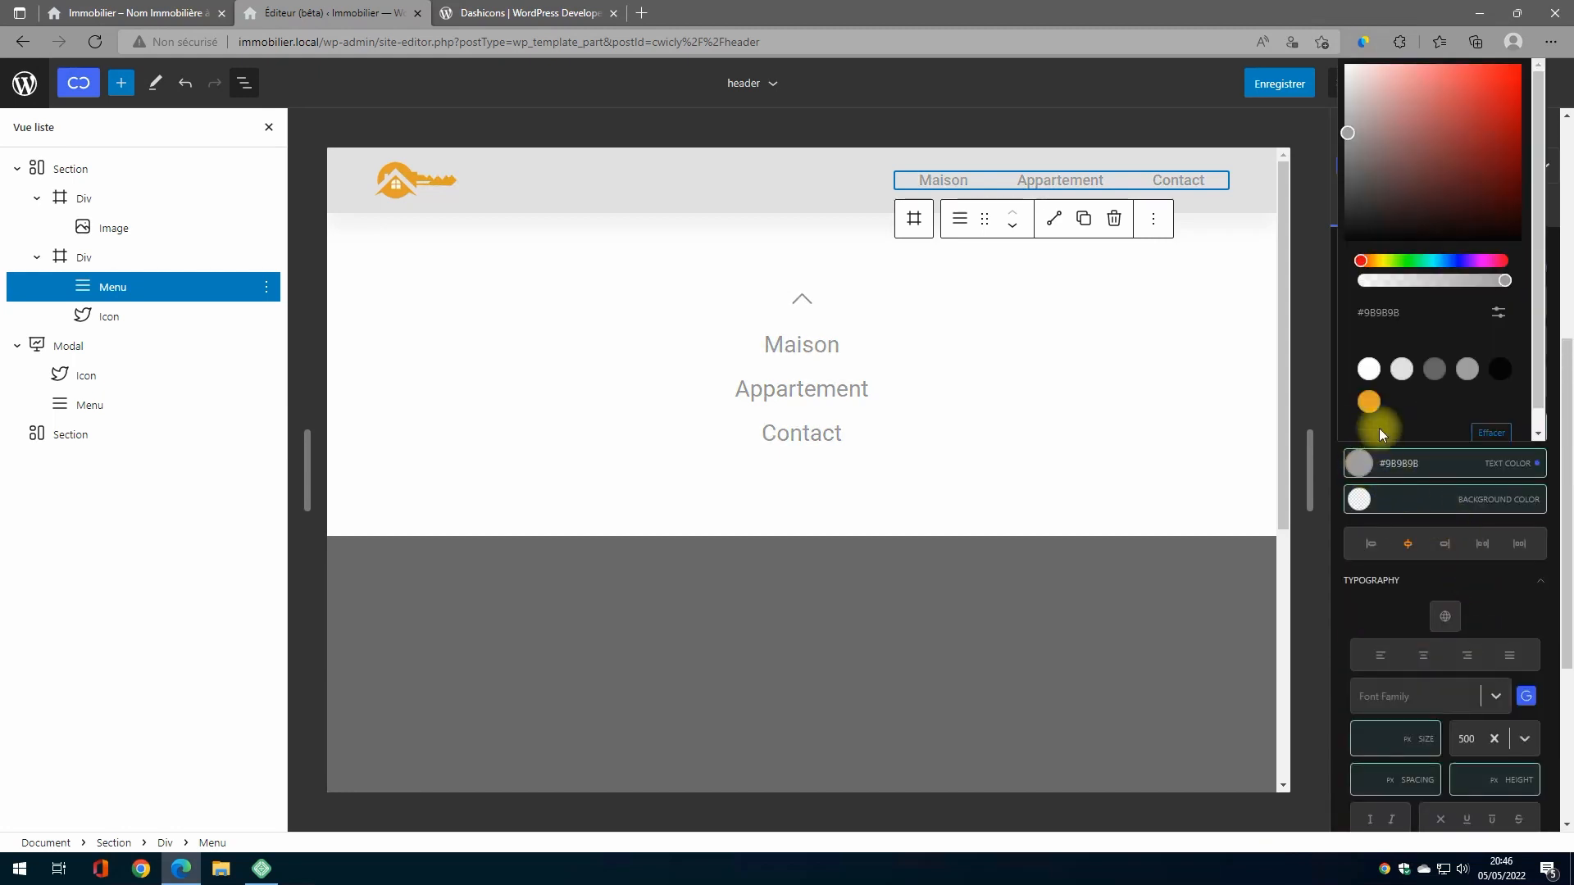
pyautogui.click(1369, 403)
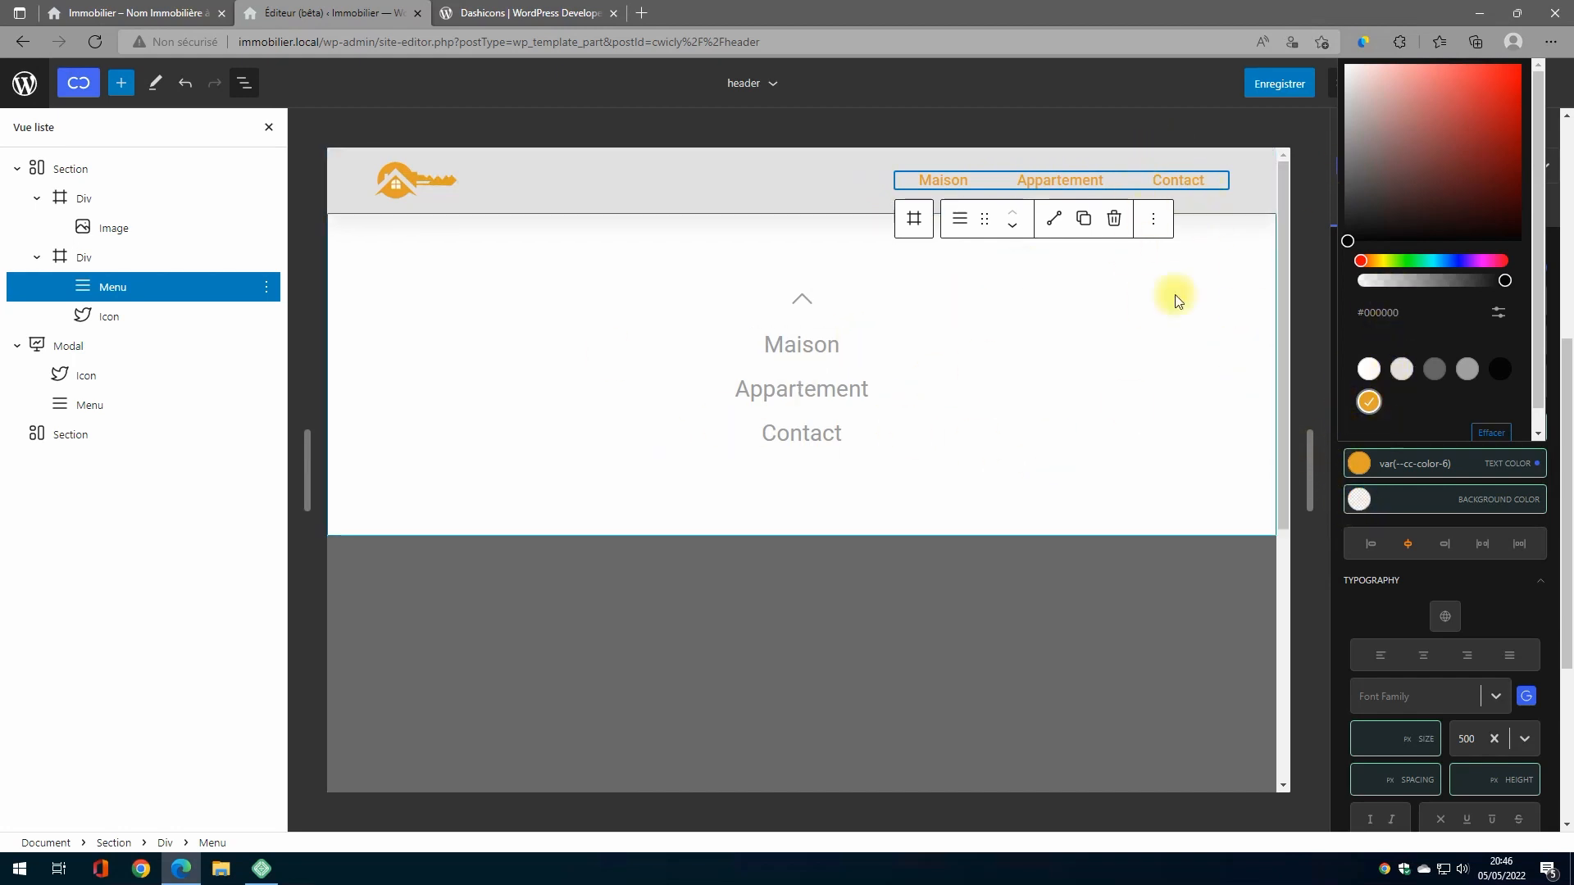
# Save the header template part and reload the site's home page to check the header
pyautogui.click(1280, 84)
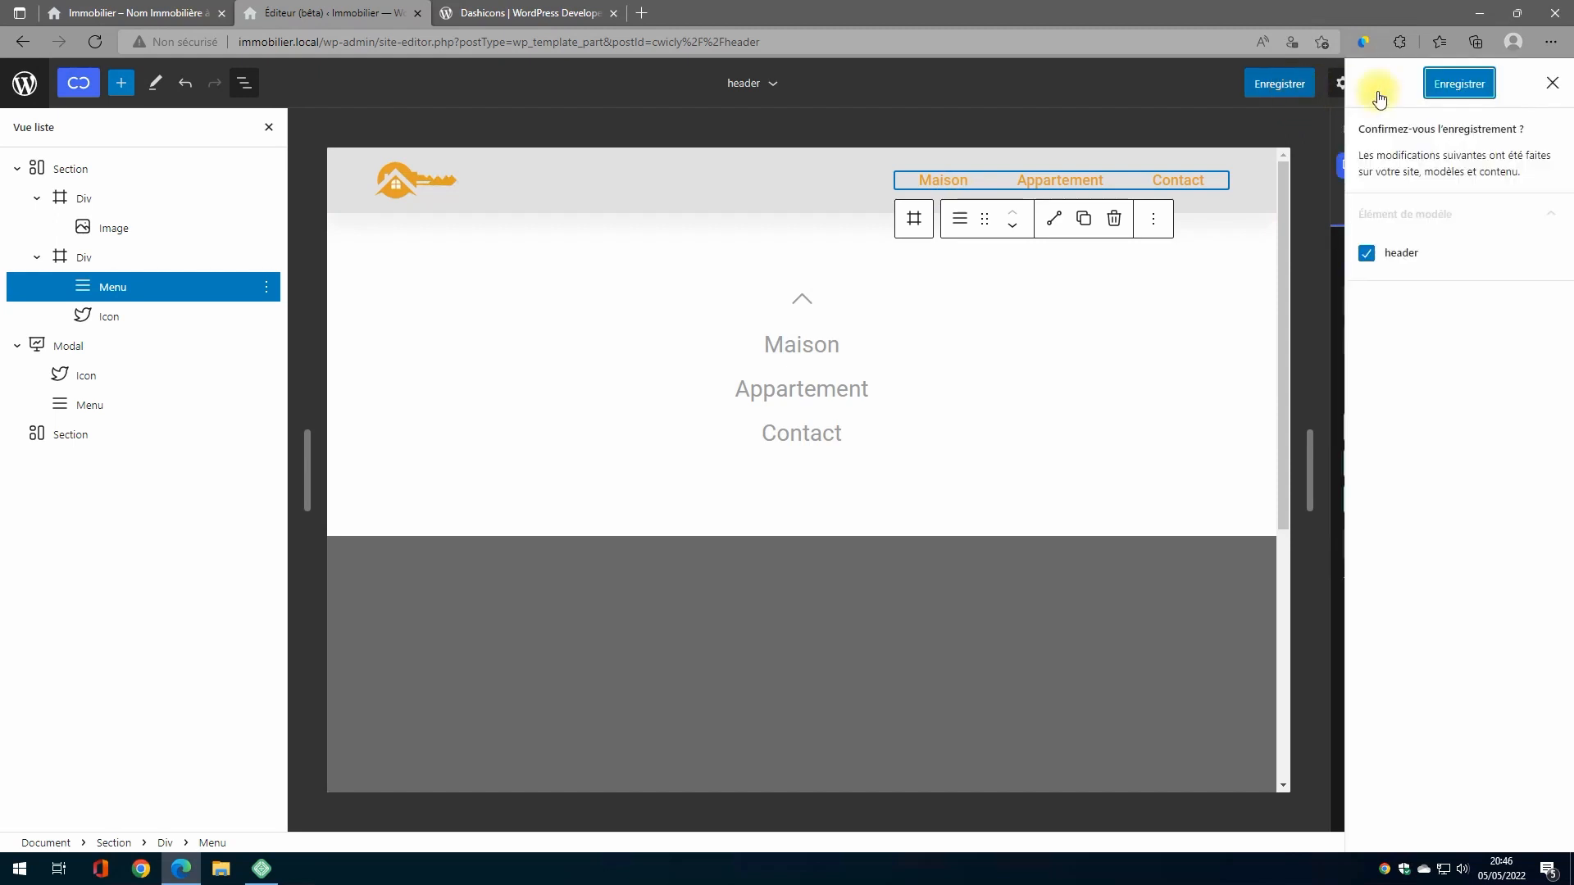
pyautogui.click(1440, 85)
pyautogui.click(158, 12)
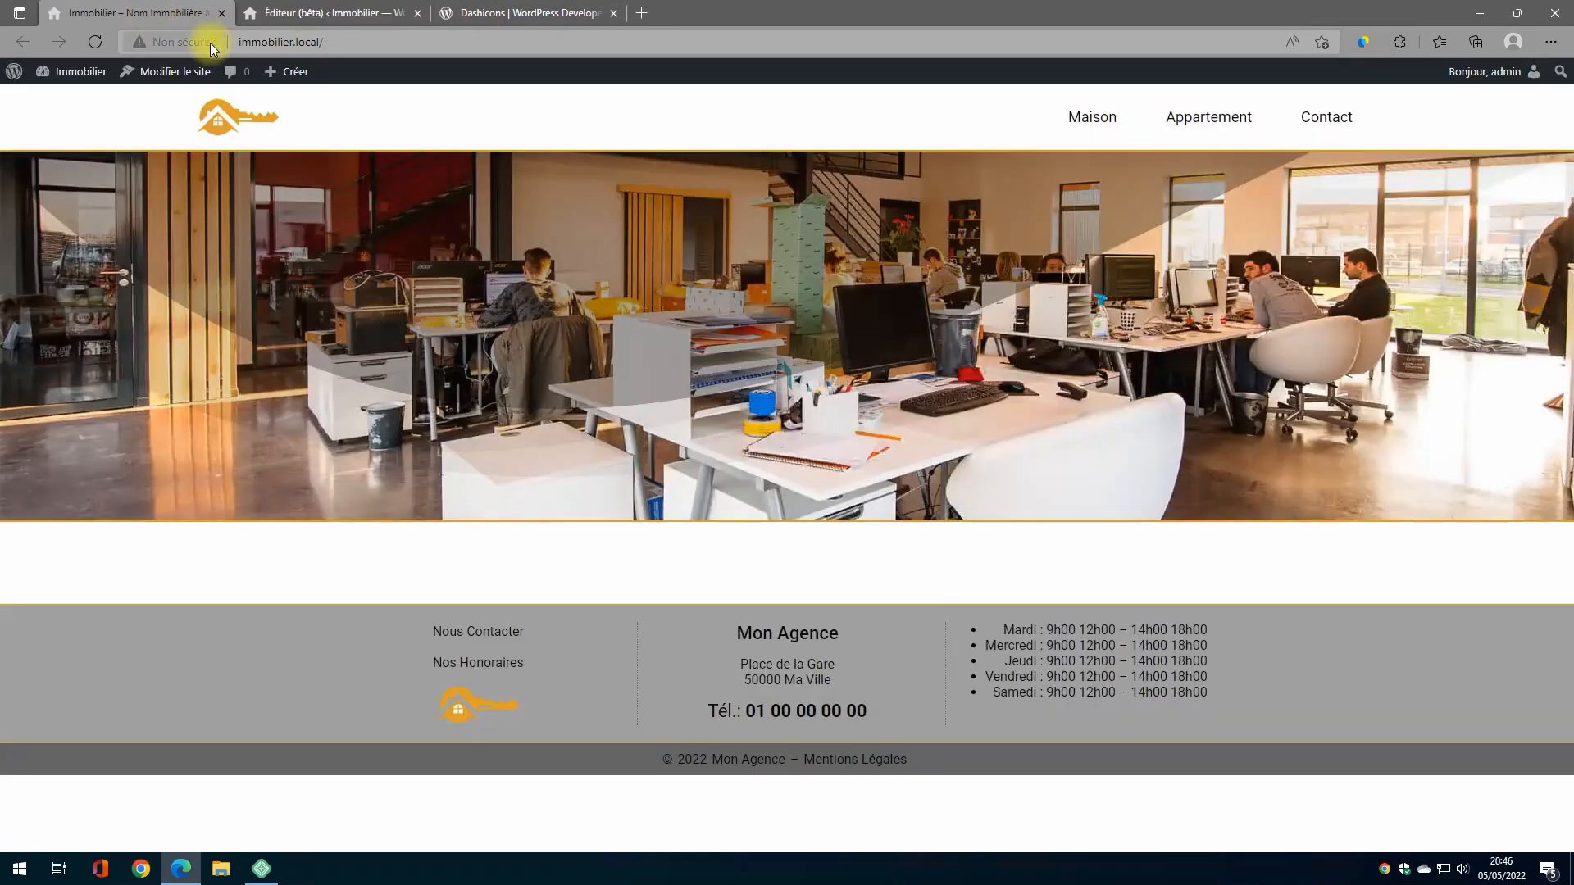
pyautogui.click(213, 116)
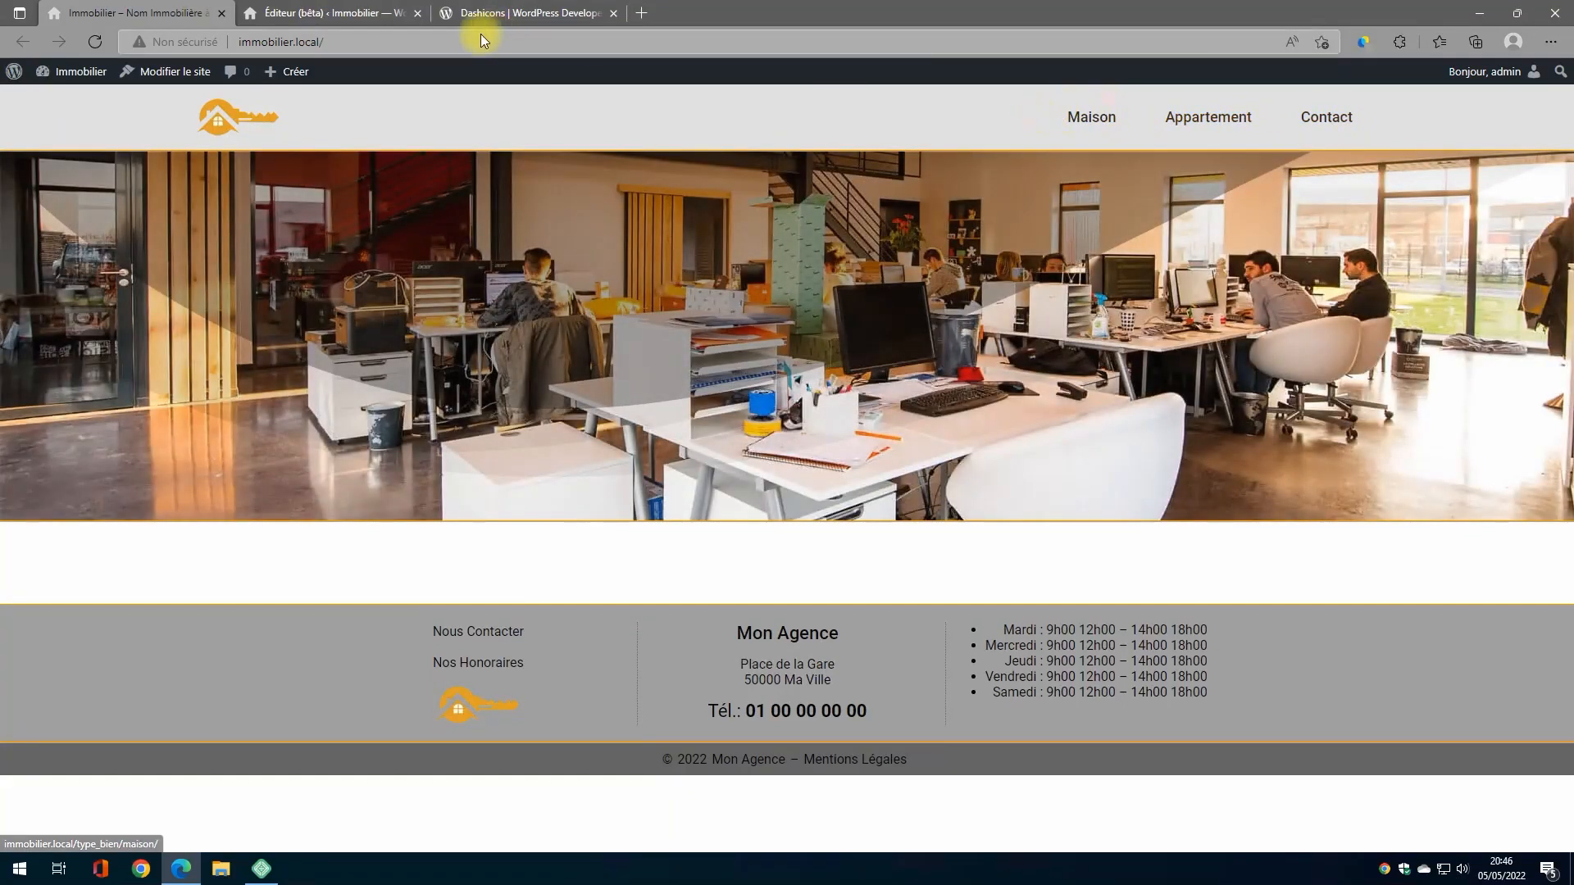
# Return to the header editor and, in the normal state, give the header's first section the dark grey palette background
pyautogui.click(324, 13)
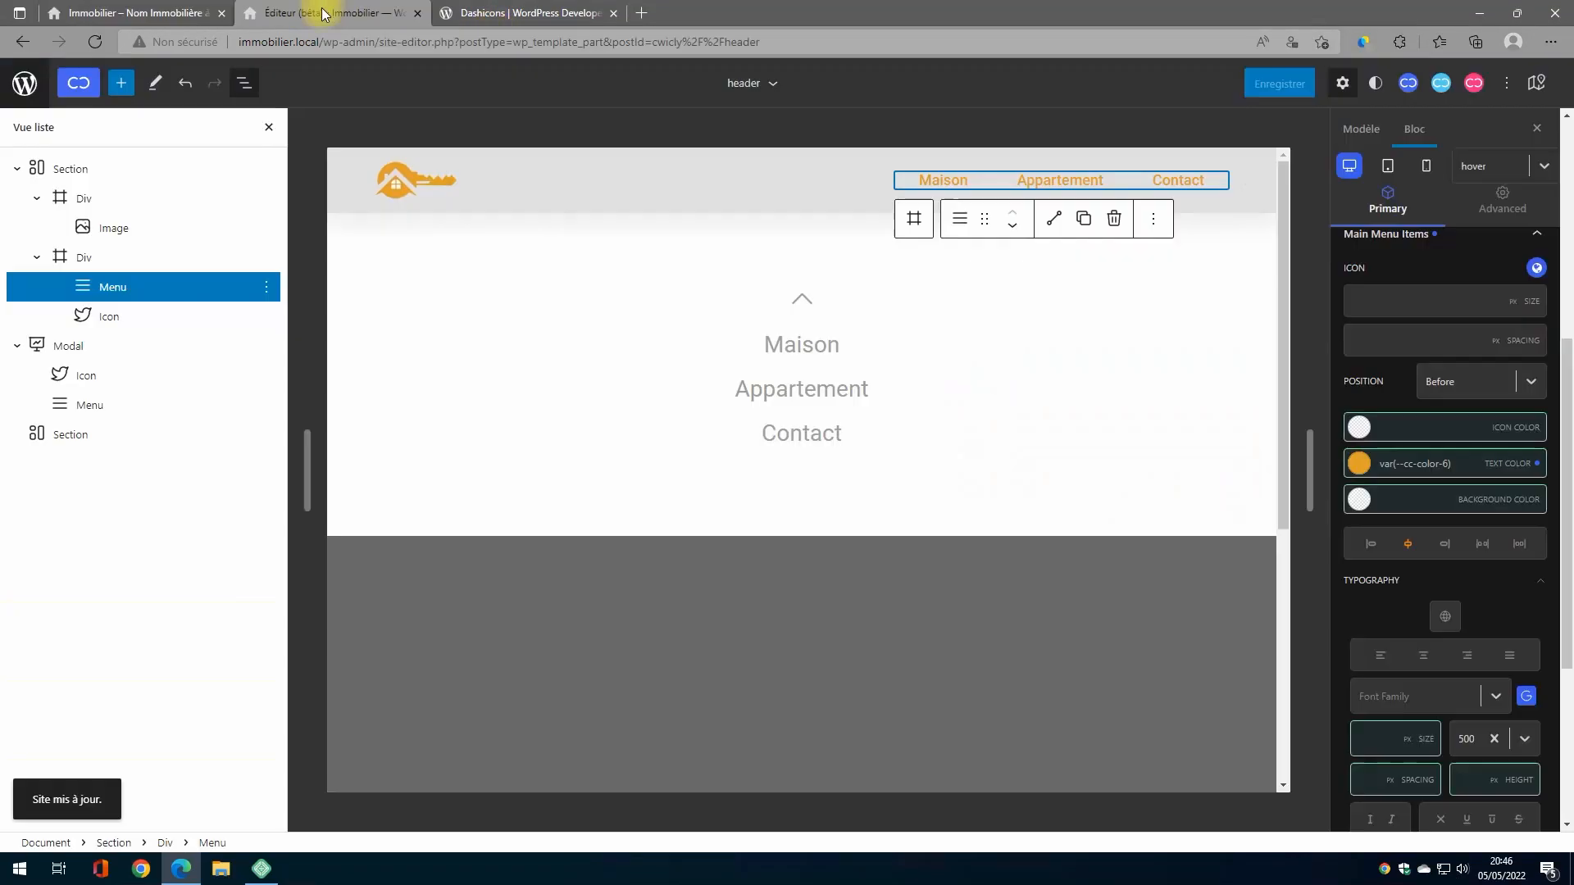
pyautogui.click(724, 179)
pyautogui.click(1546, 169)
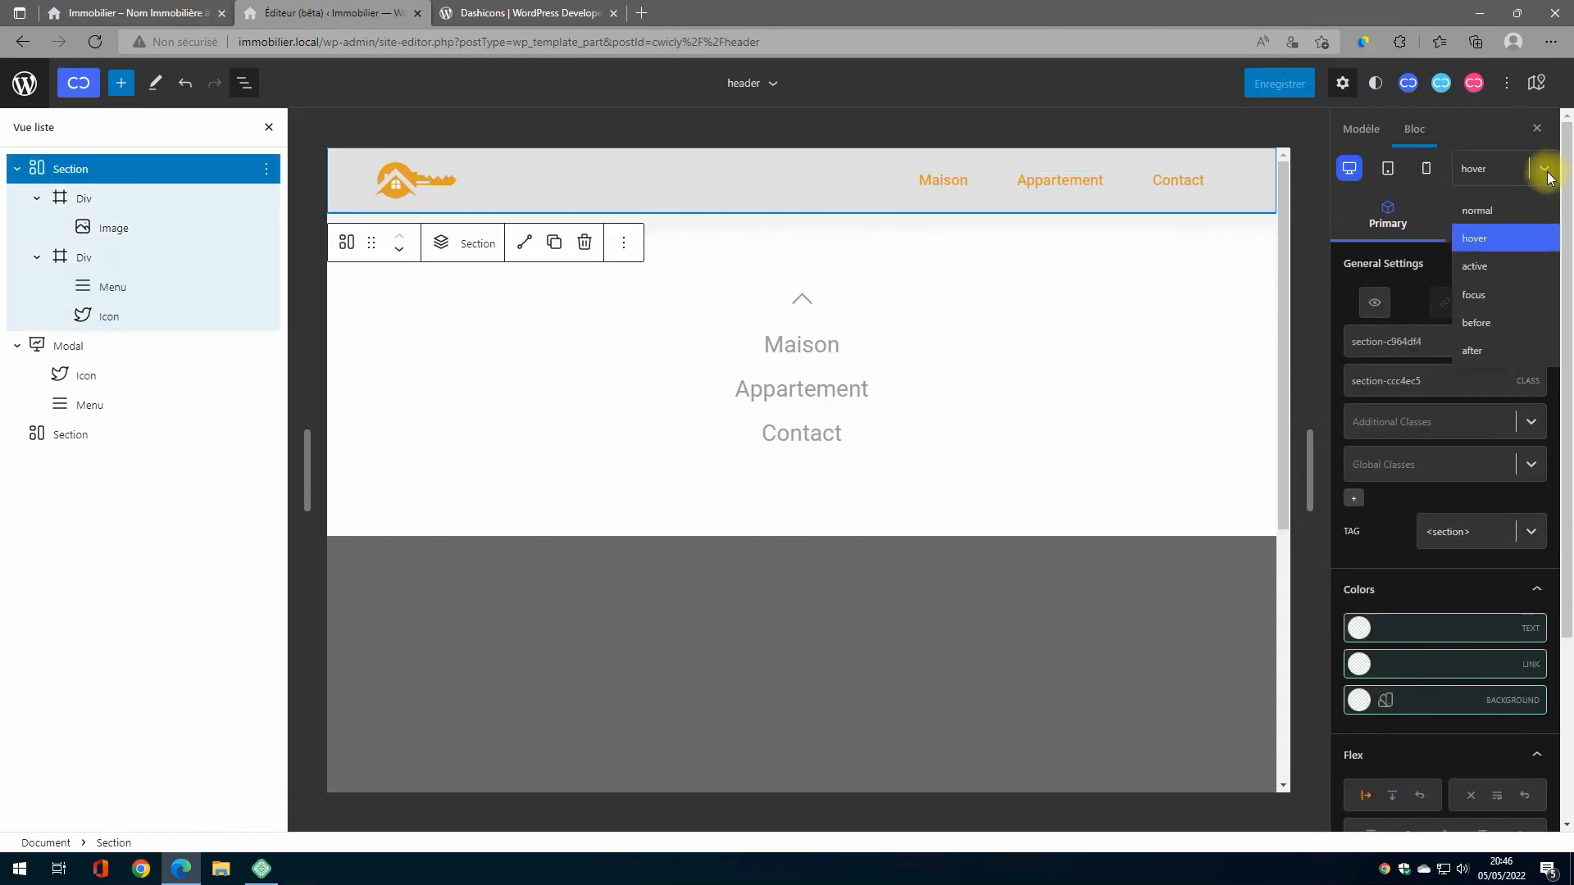
pyautogui.click(1477, 210)
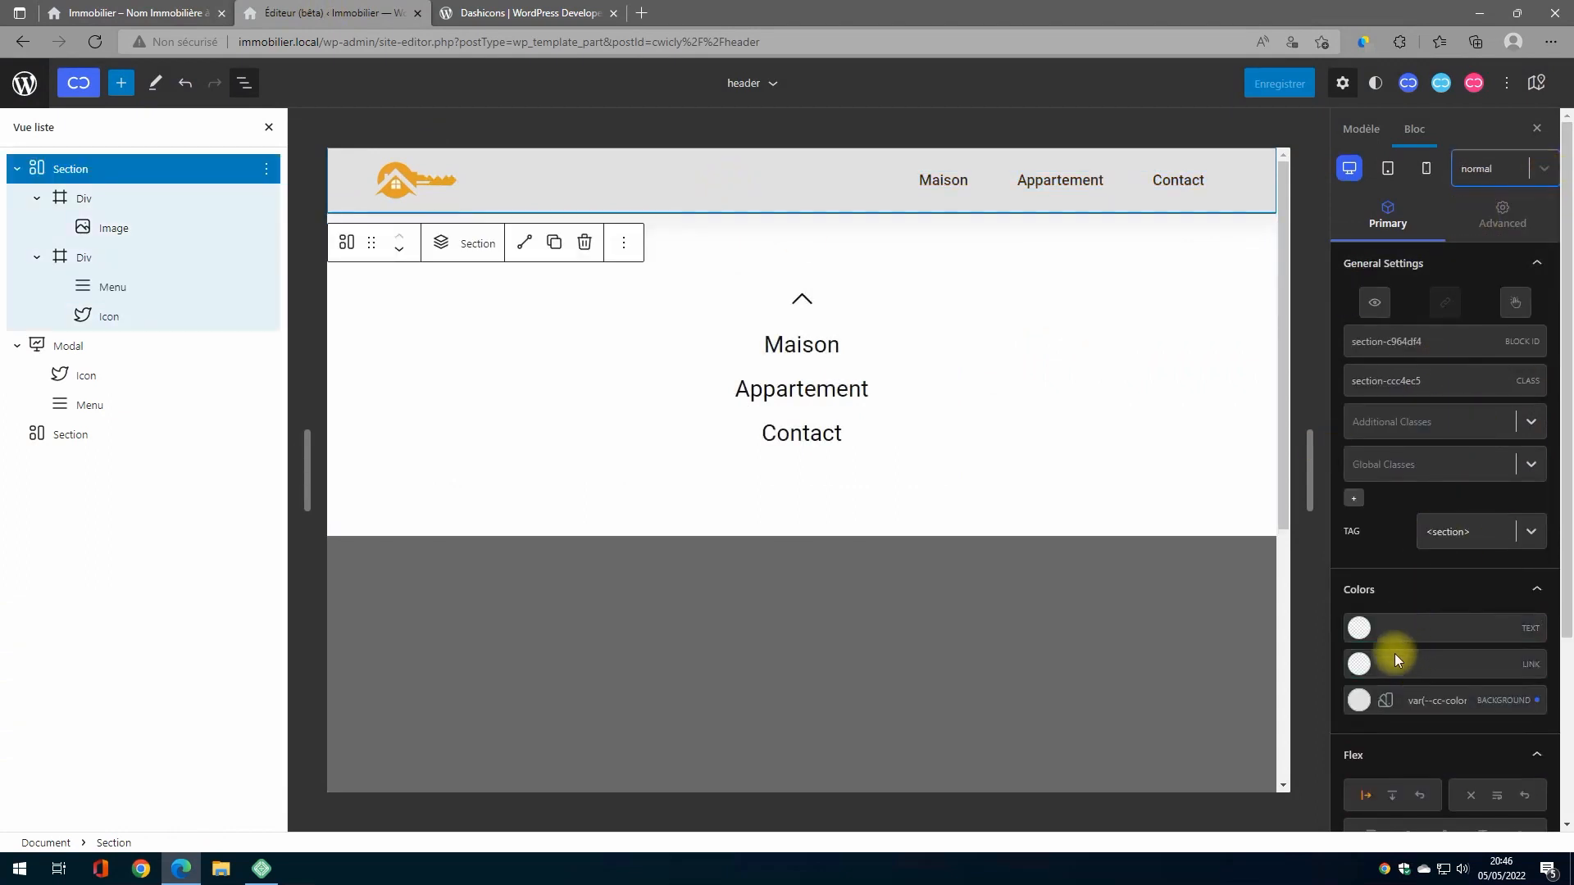
pyautogui.click(1359, 700)
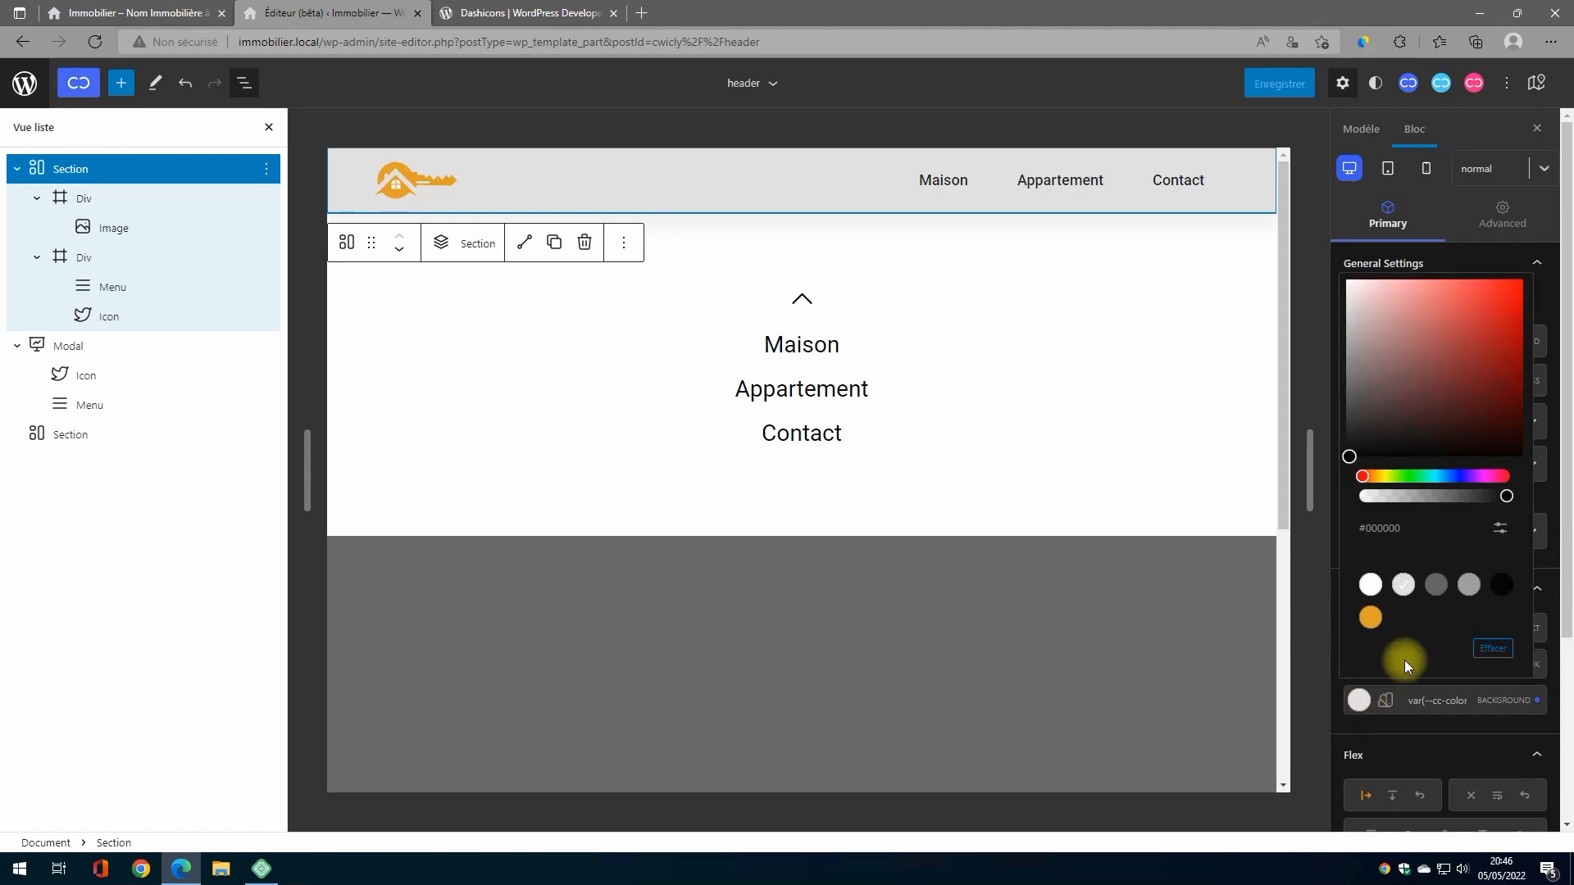
pyautogui.click(1445, 593)
pyautogui.click(838, 168)
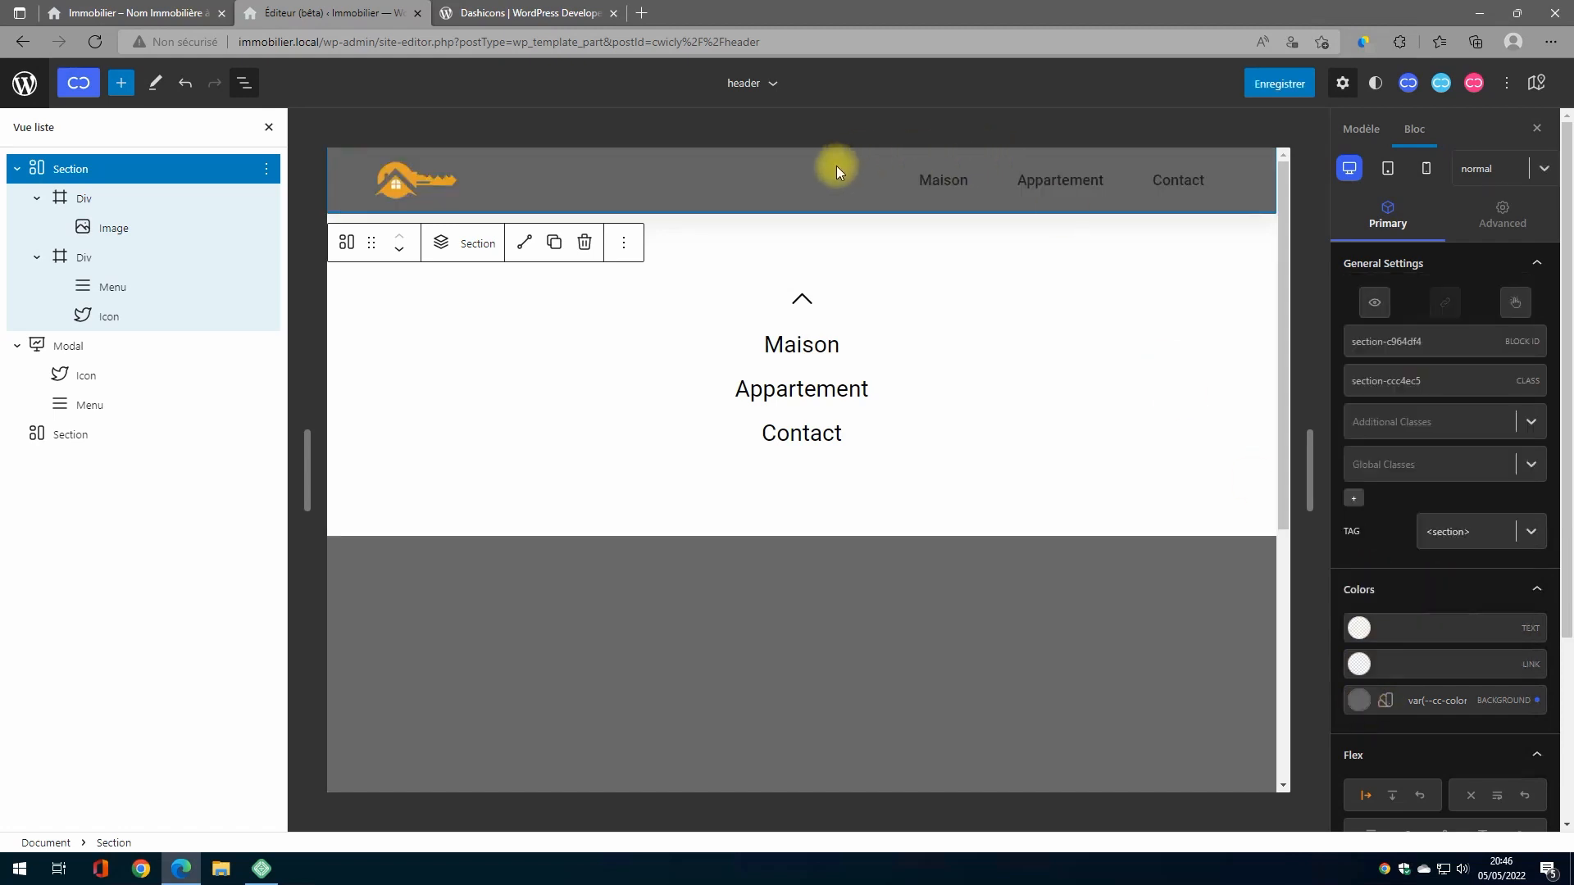
# Set the normal text color of the horizontal menu's main menu items to the light grey palette color, var(--cc-color-2)
pyautogui.click(1025, 179)
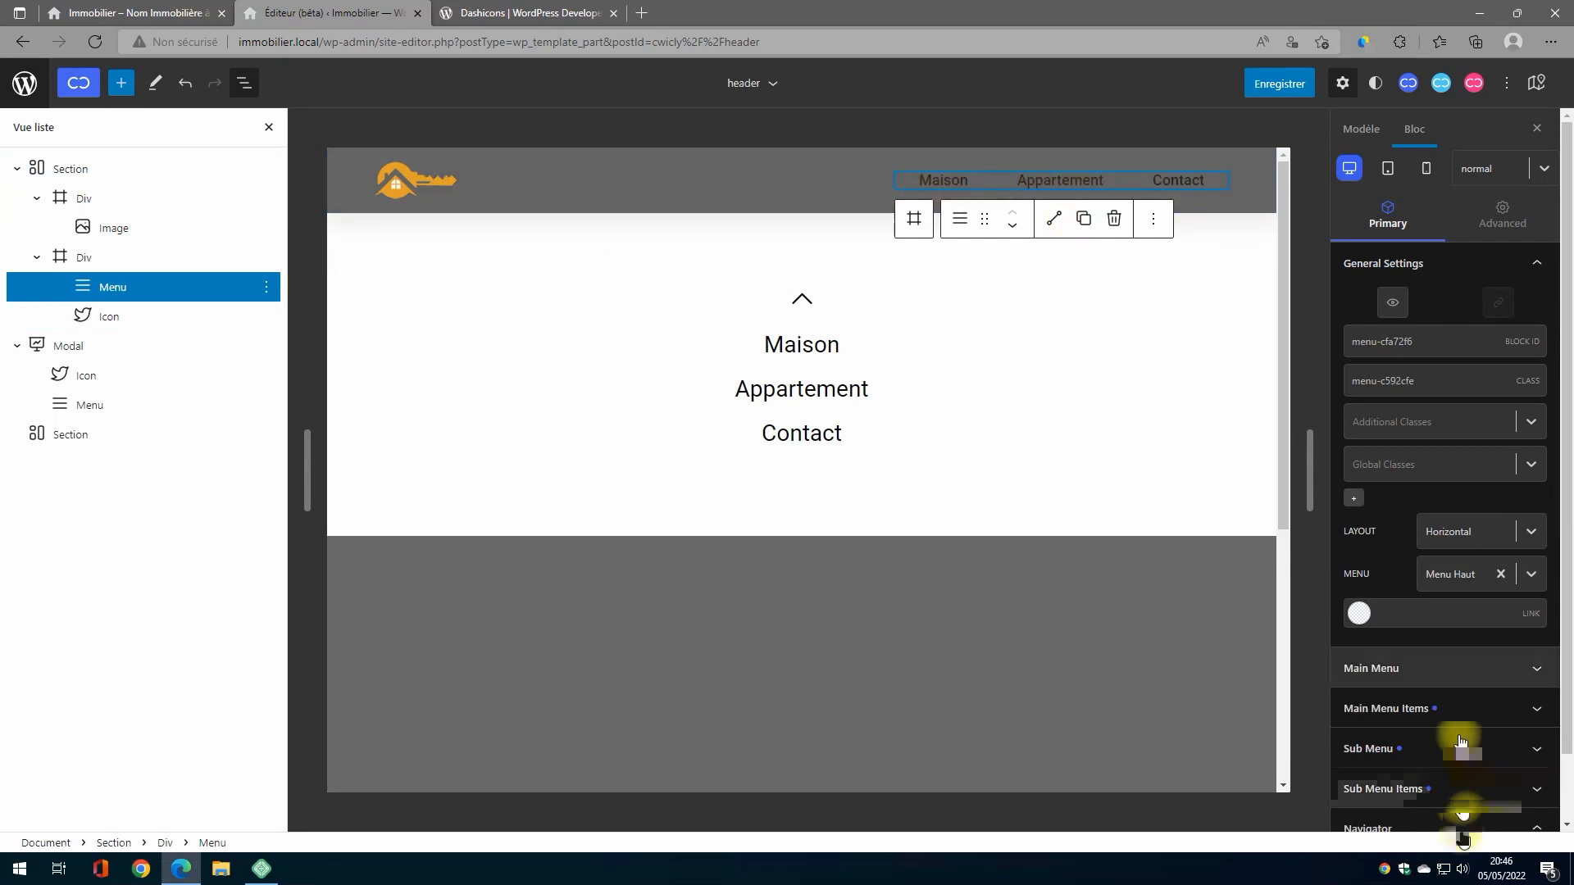
pyautogui.click(1517, 725)
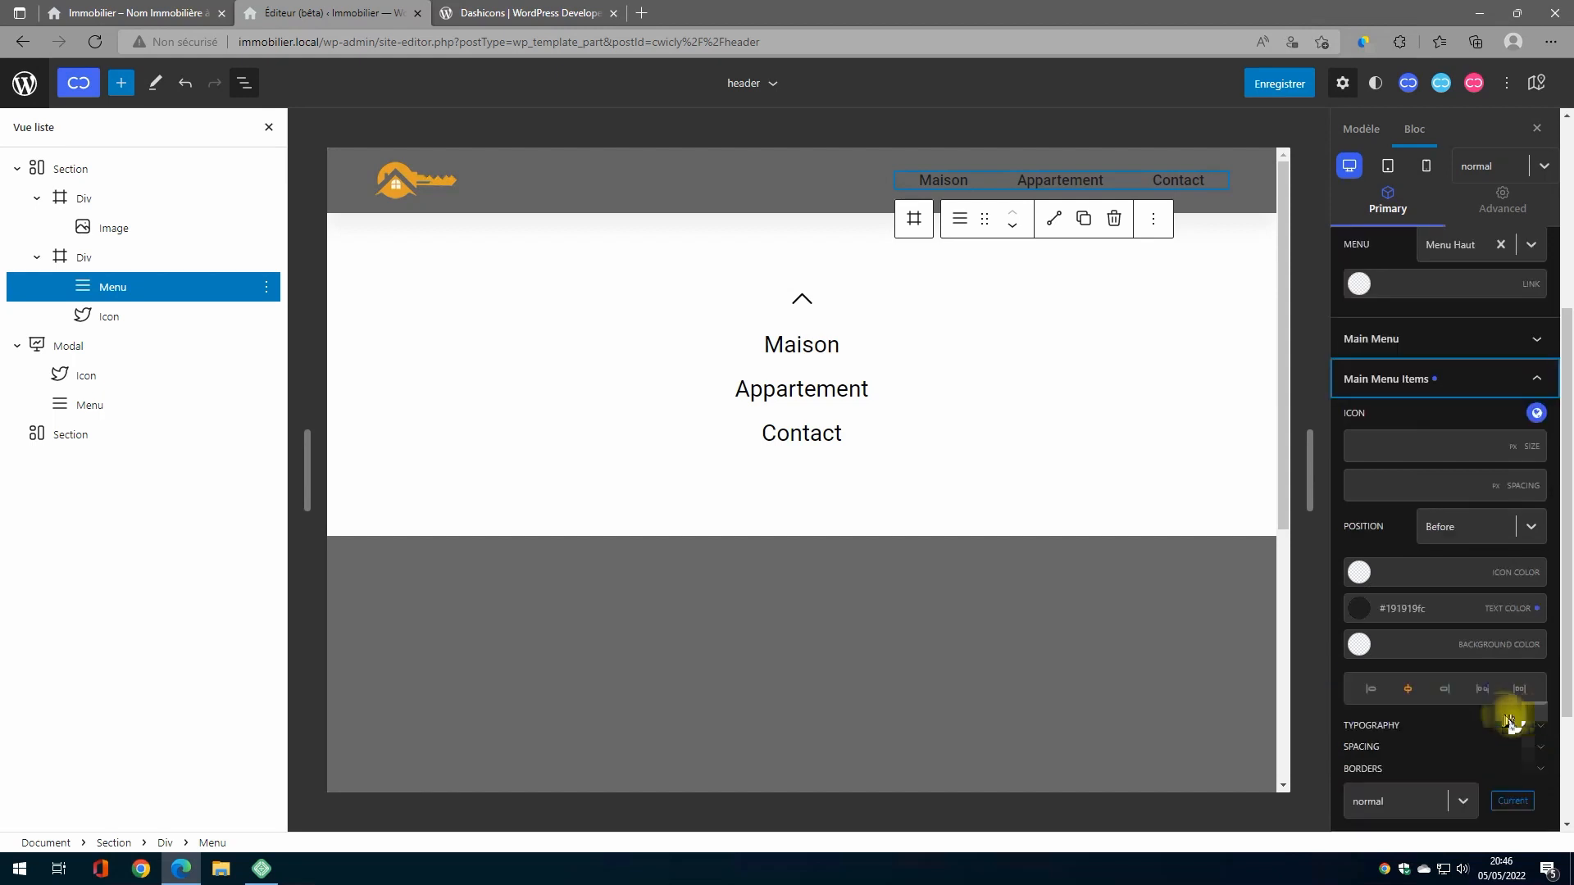
pyautogui.click(1359, 608)
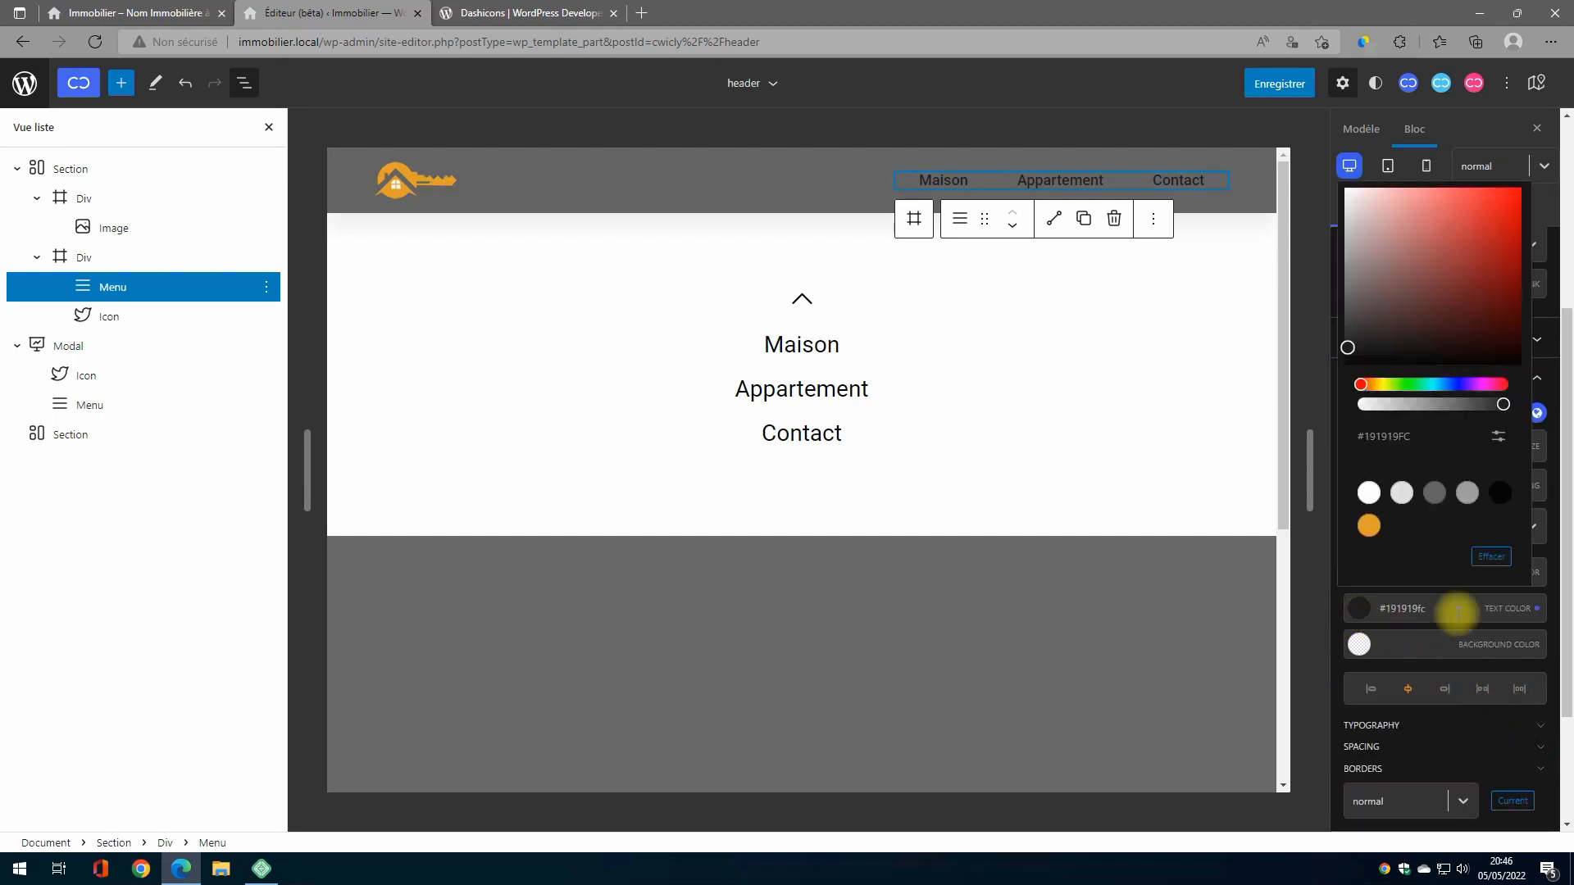
pyautogui.click(1467, 494)
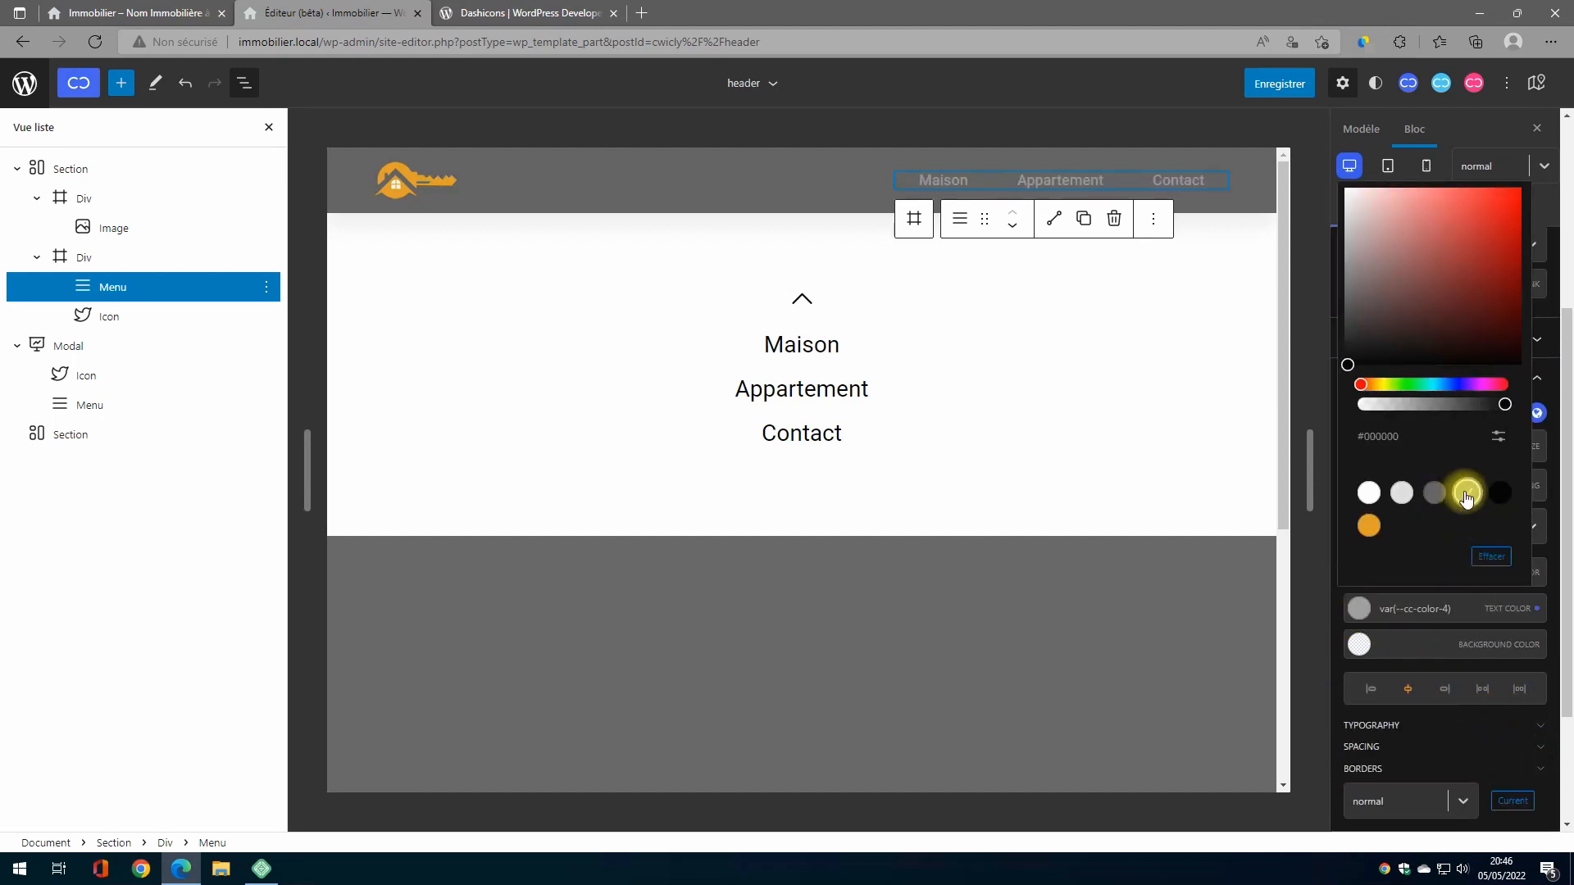
pyautogui.click(1405, 497)
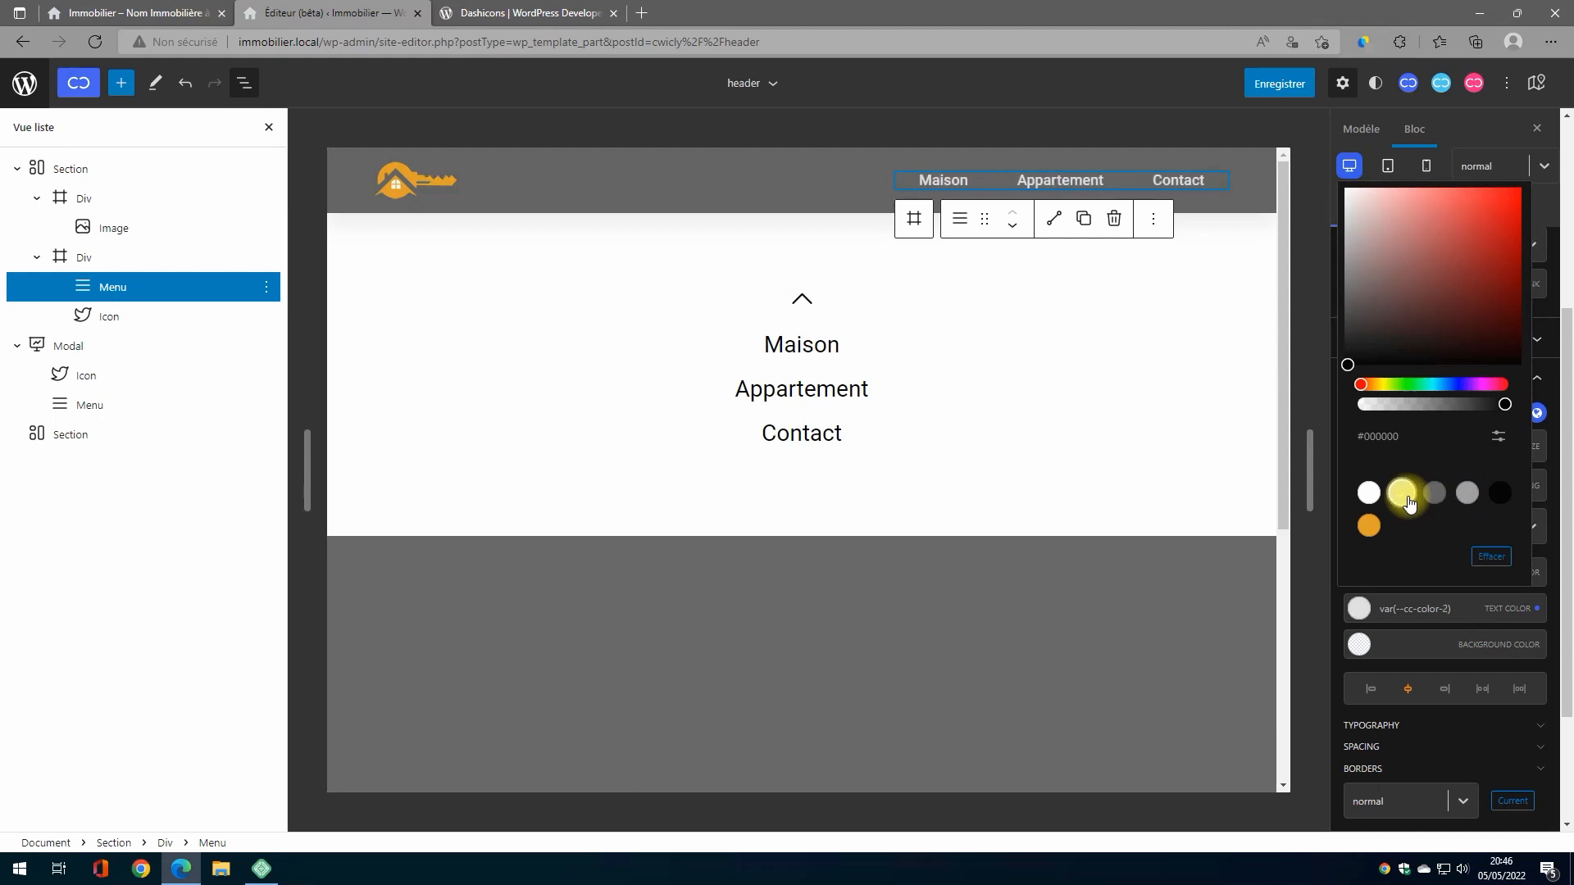
pyautogui.click(828, 182)
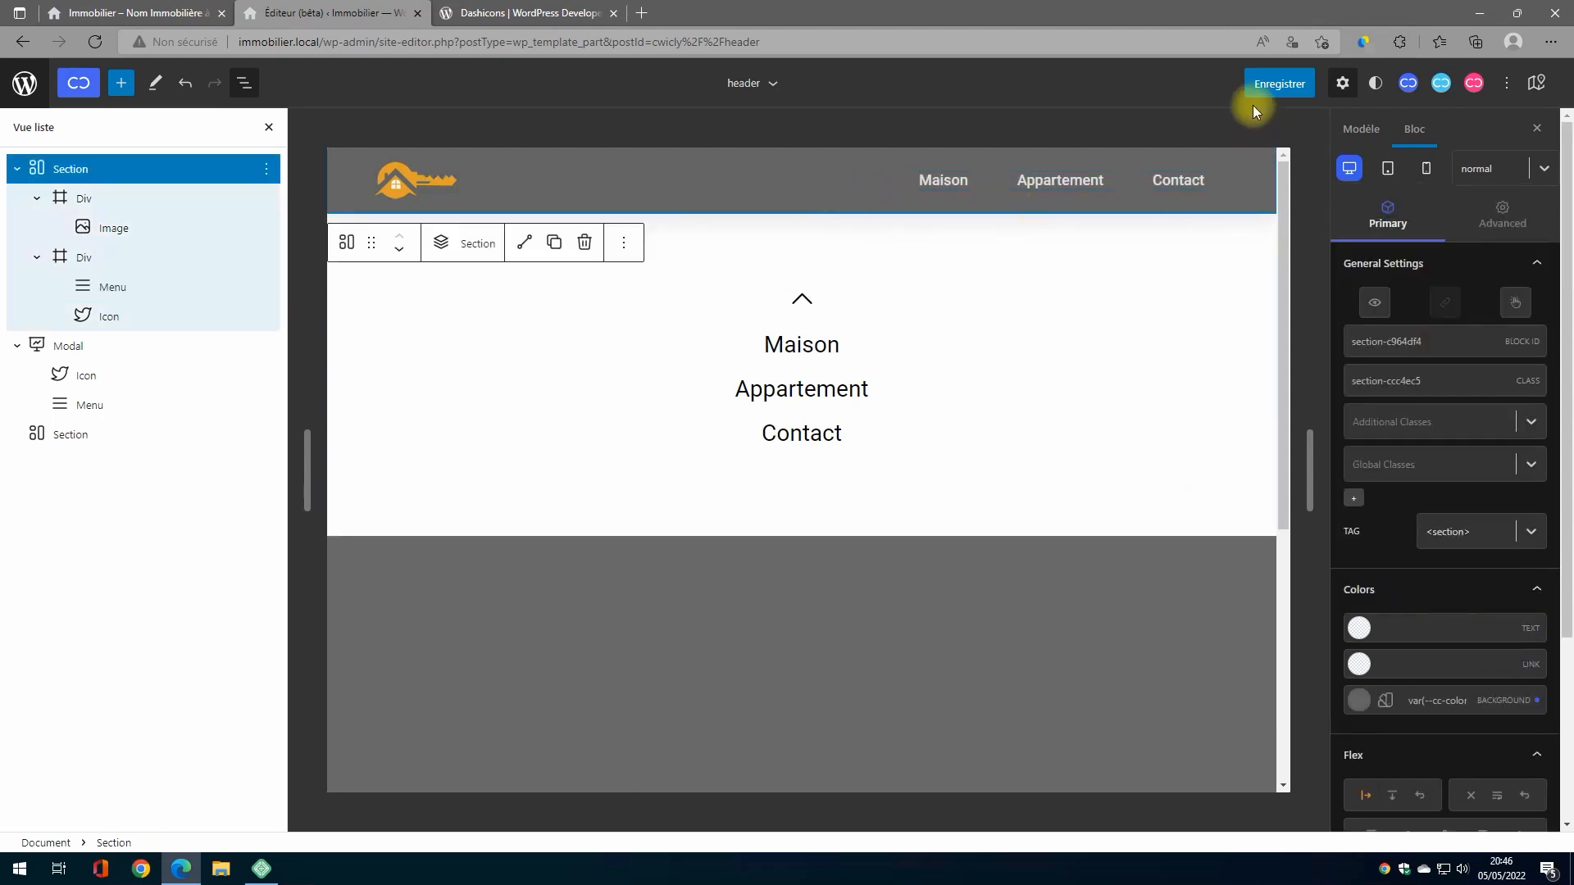
# Save the header changes and refresh the site's home page
pyautogui.click(1277, 83)
pyautogui.click(1458, 85)
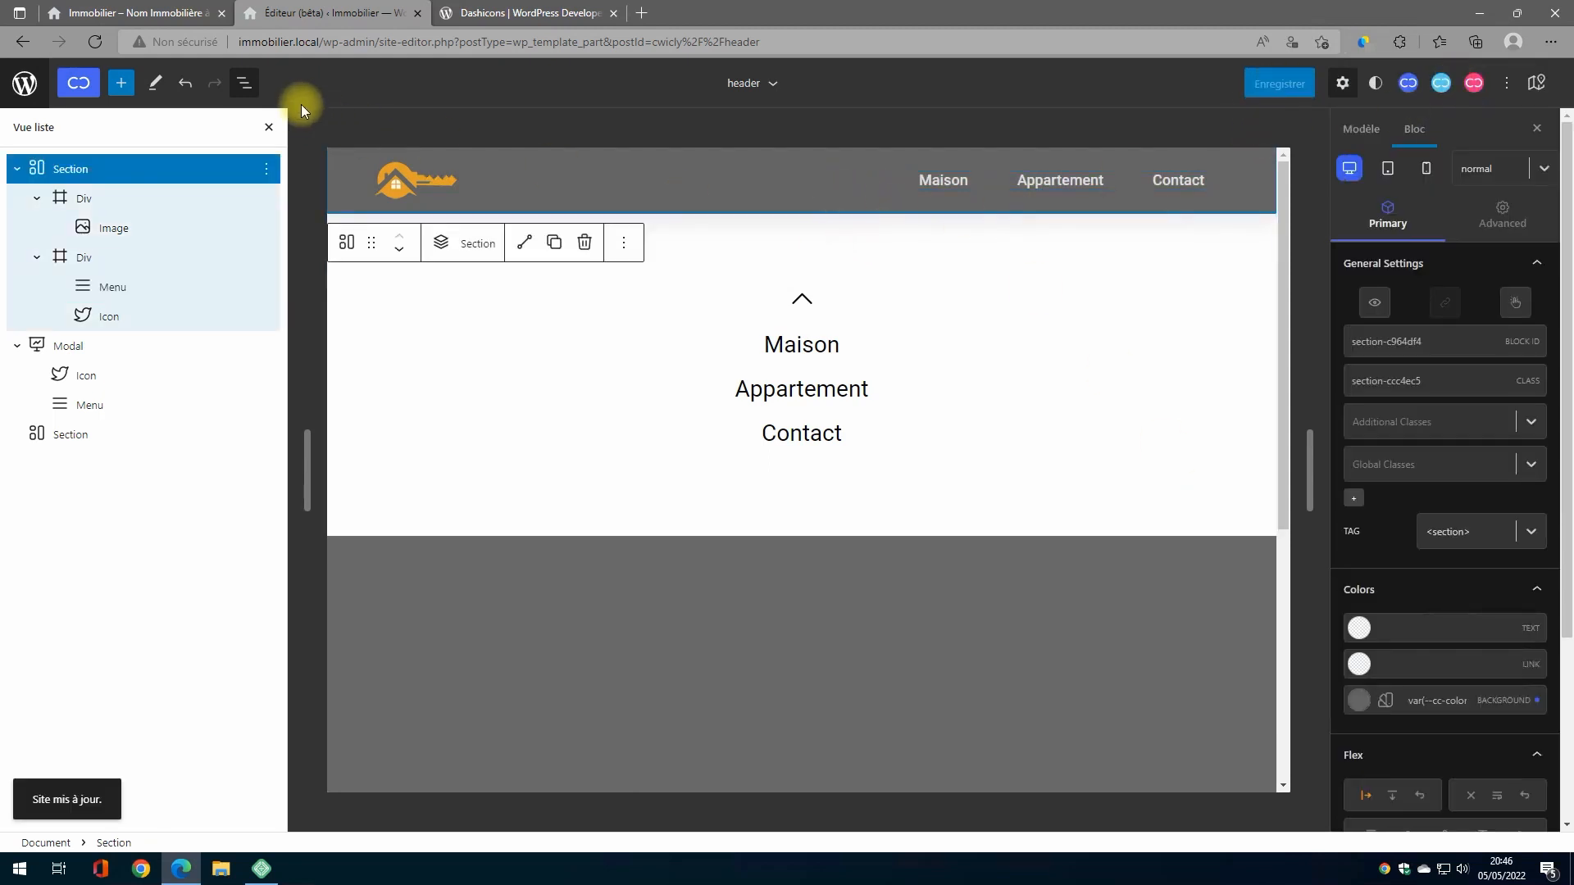
pyautogui.click(181, 13)
pyautogui.click(94, 42)
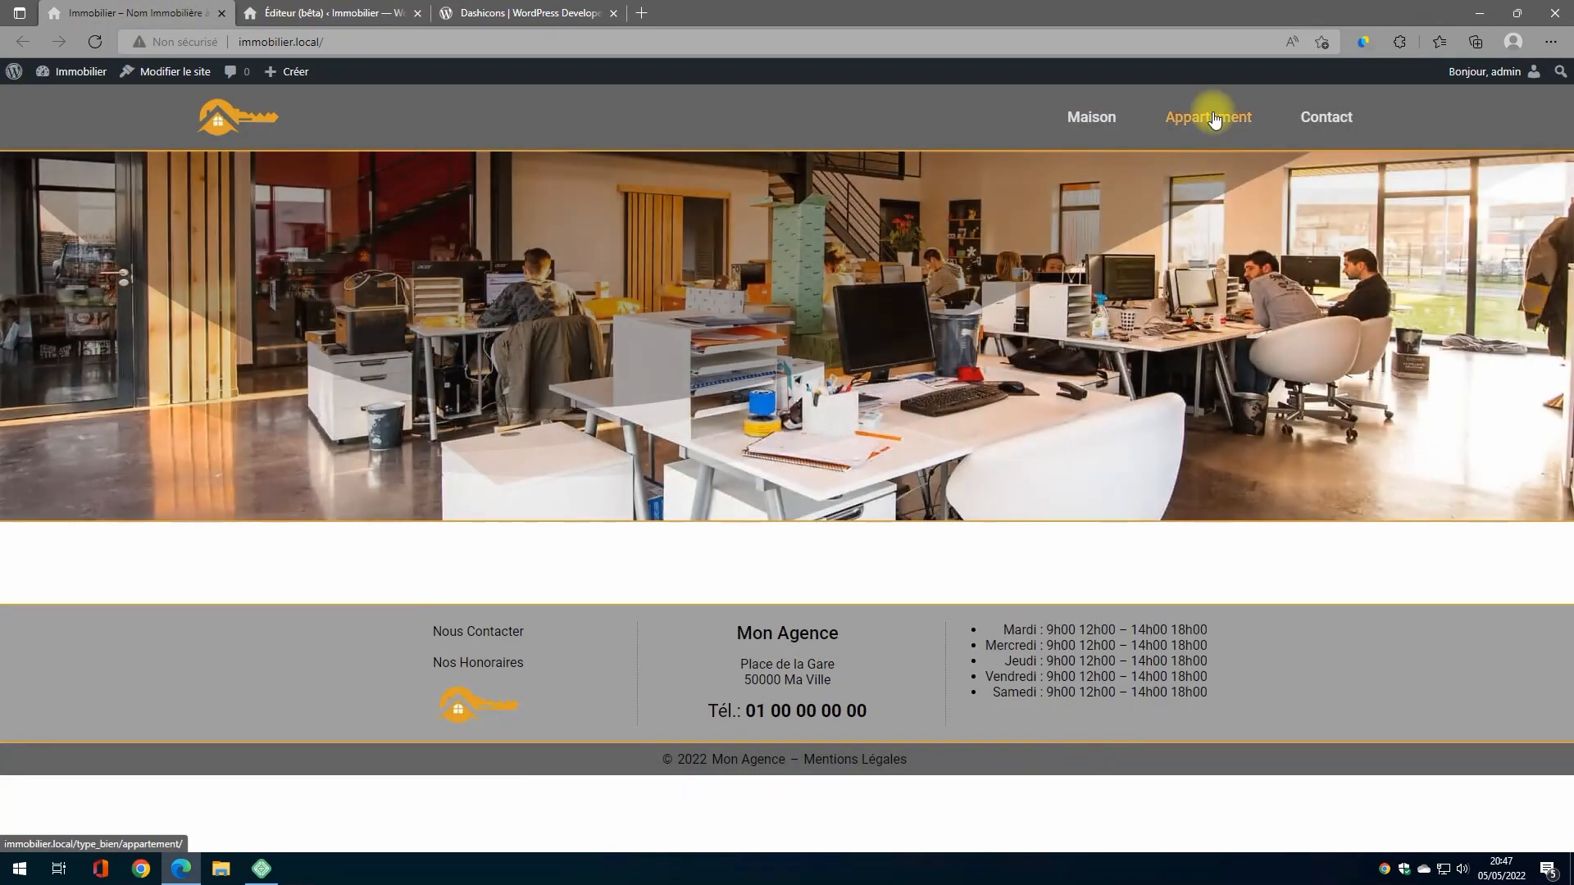
# Test the header links by visiting the Maison, Appartement and Contact pages, and return to the home page through the logo
pyautogui.click(1084, 121)
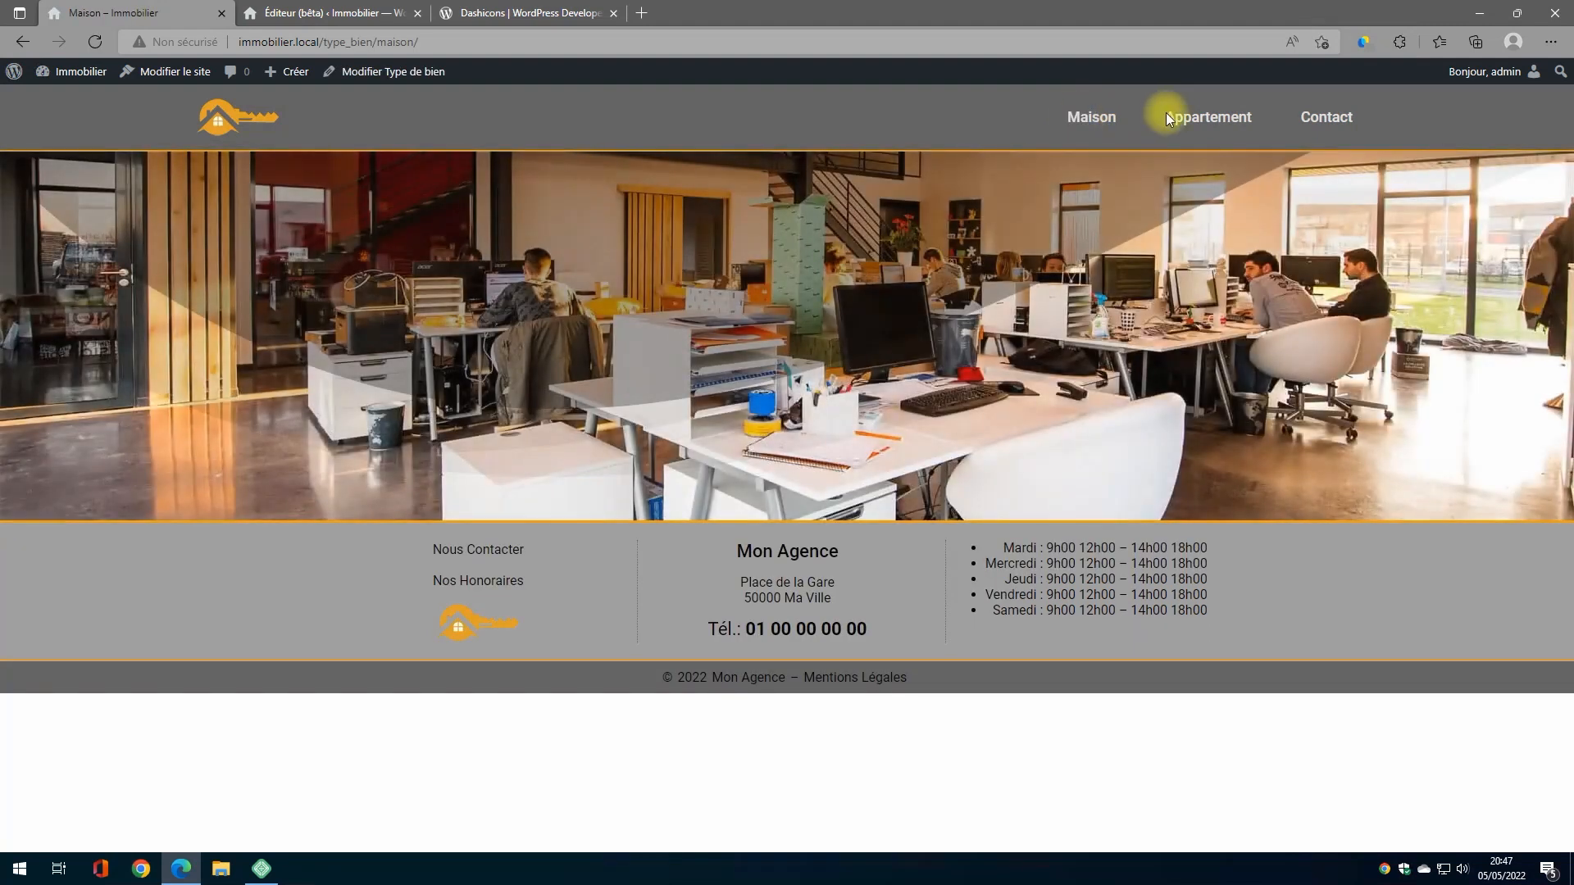
pyautogui.click(1177, 116)
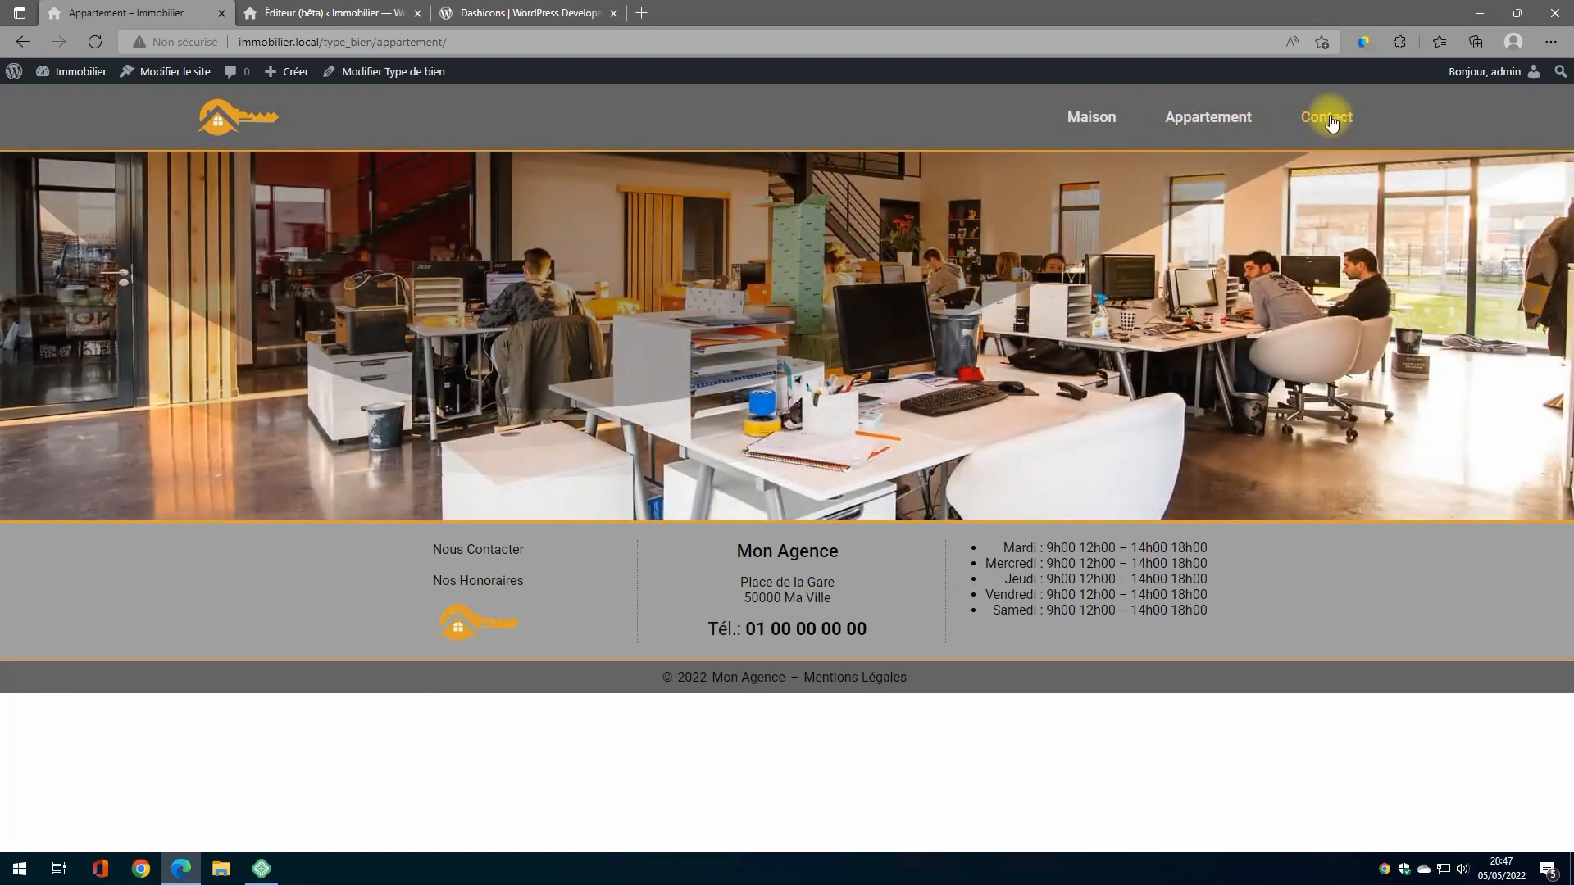
pyautogui.click(1328, 122)
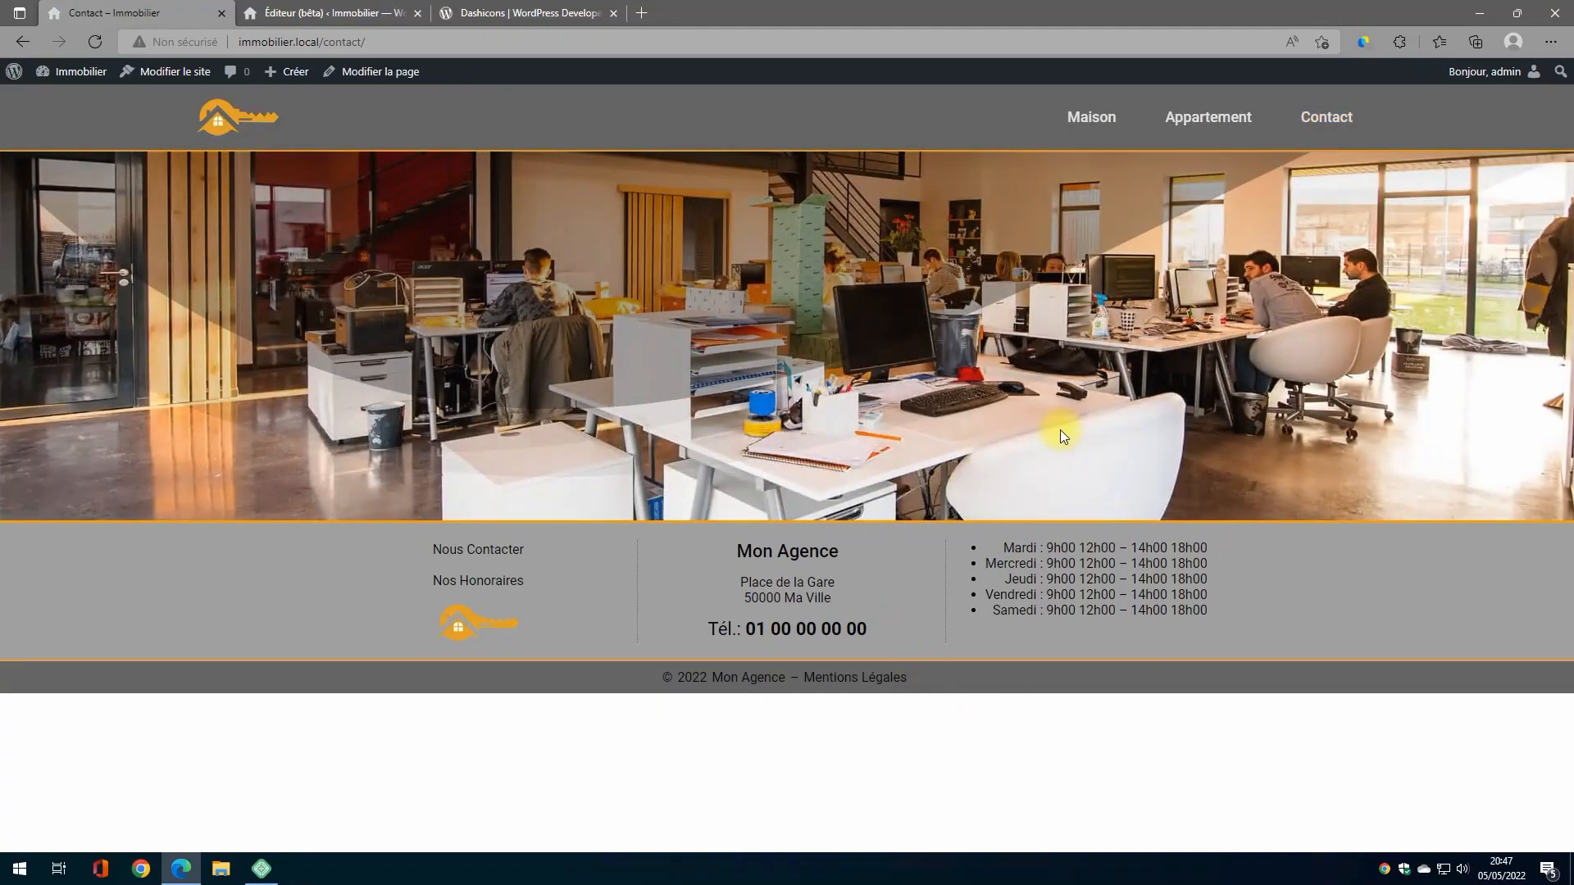
pyautogui.click(226, 123)
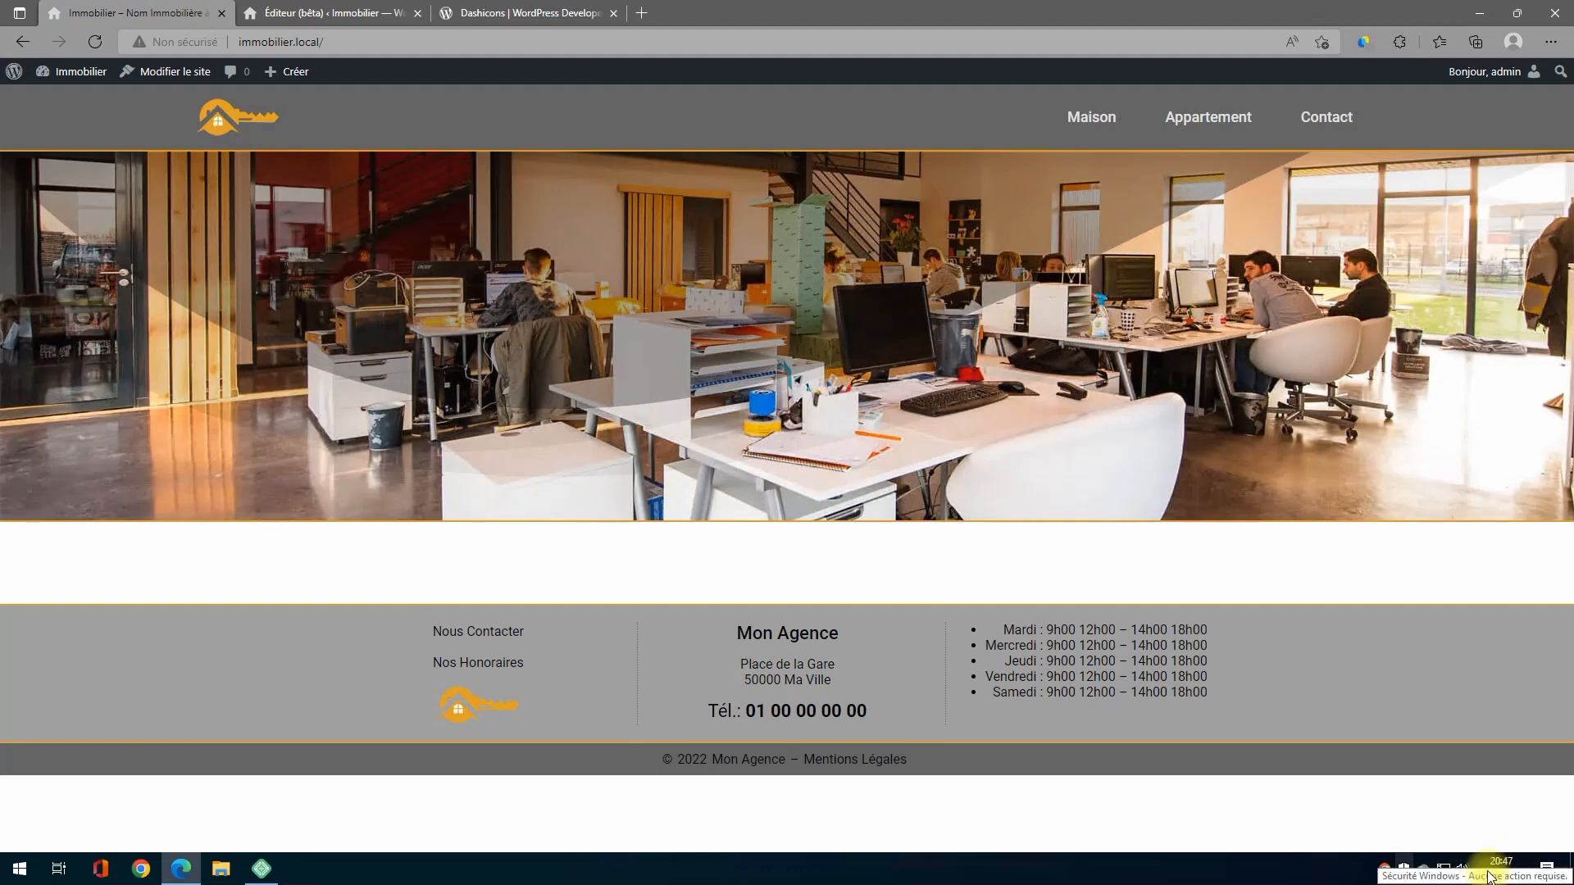
# Close the Dashicons browser tab, and collapse the Section and Modal entries in the header's list view before closing the list
pyautogui.click(516, 11)
pyautogui.click(613, 13)
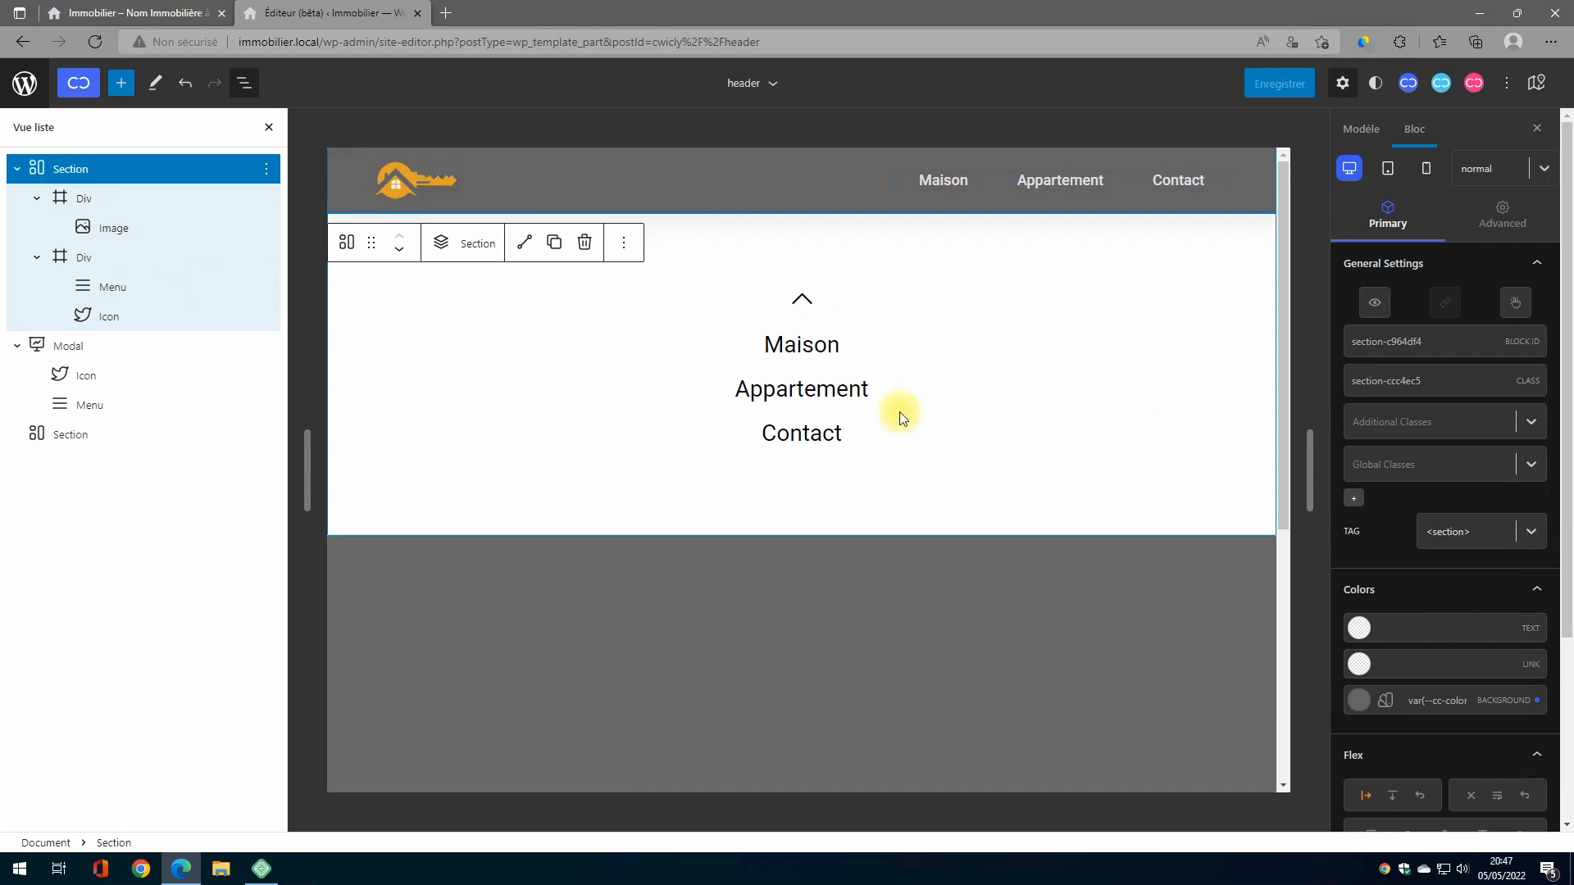
pyautogui.click(16, 169)
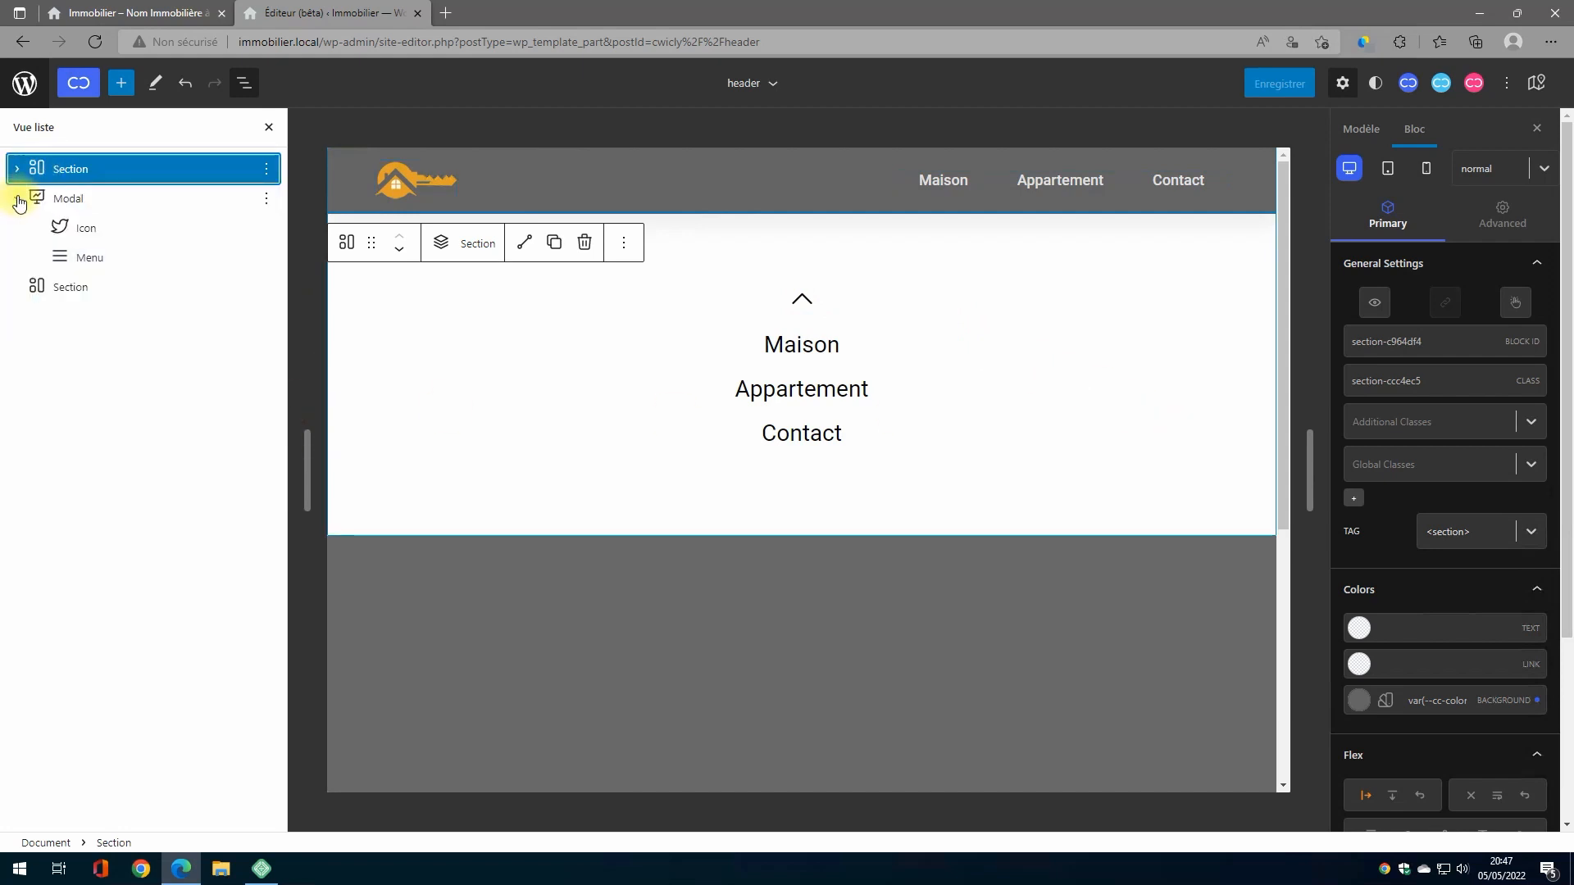
pyautogui.click(16, 198)
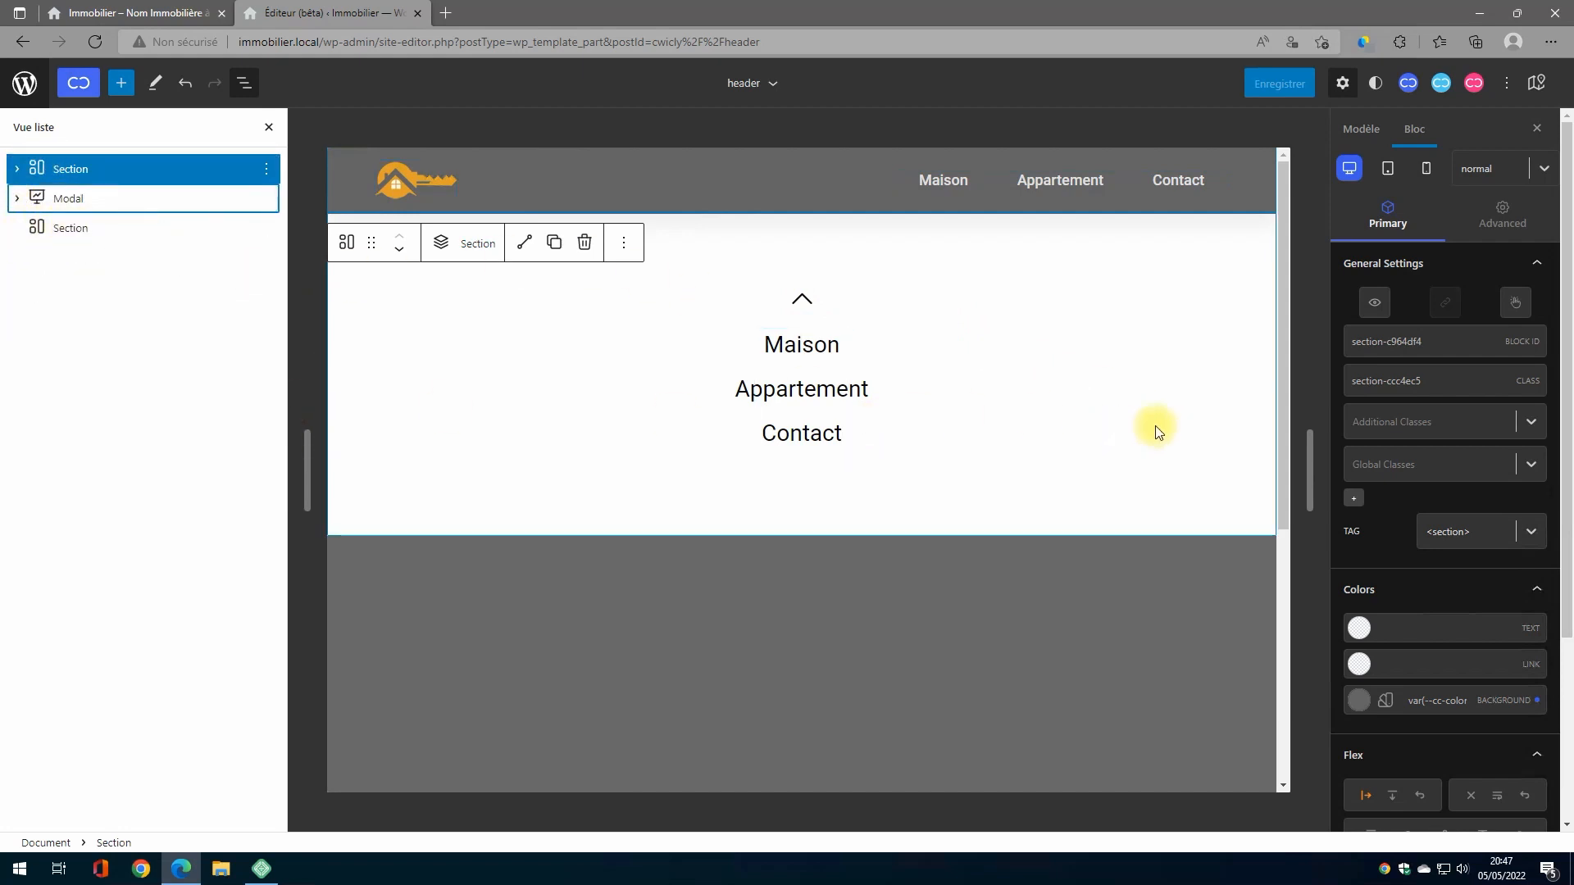
pyautogui.click(267, 131)
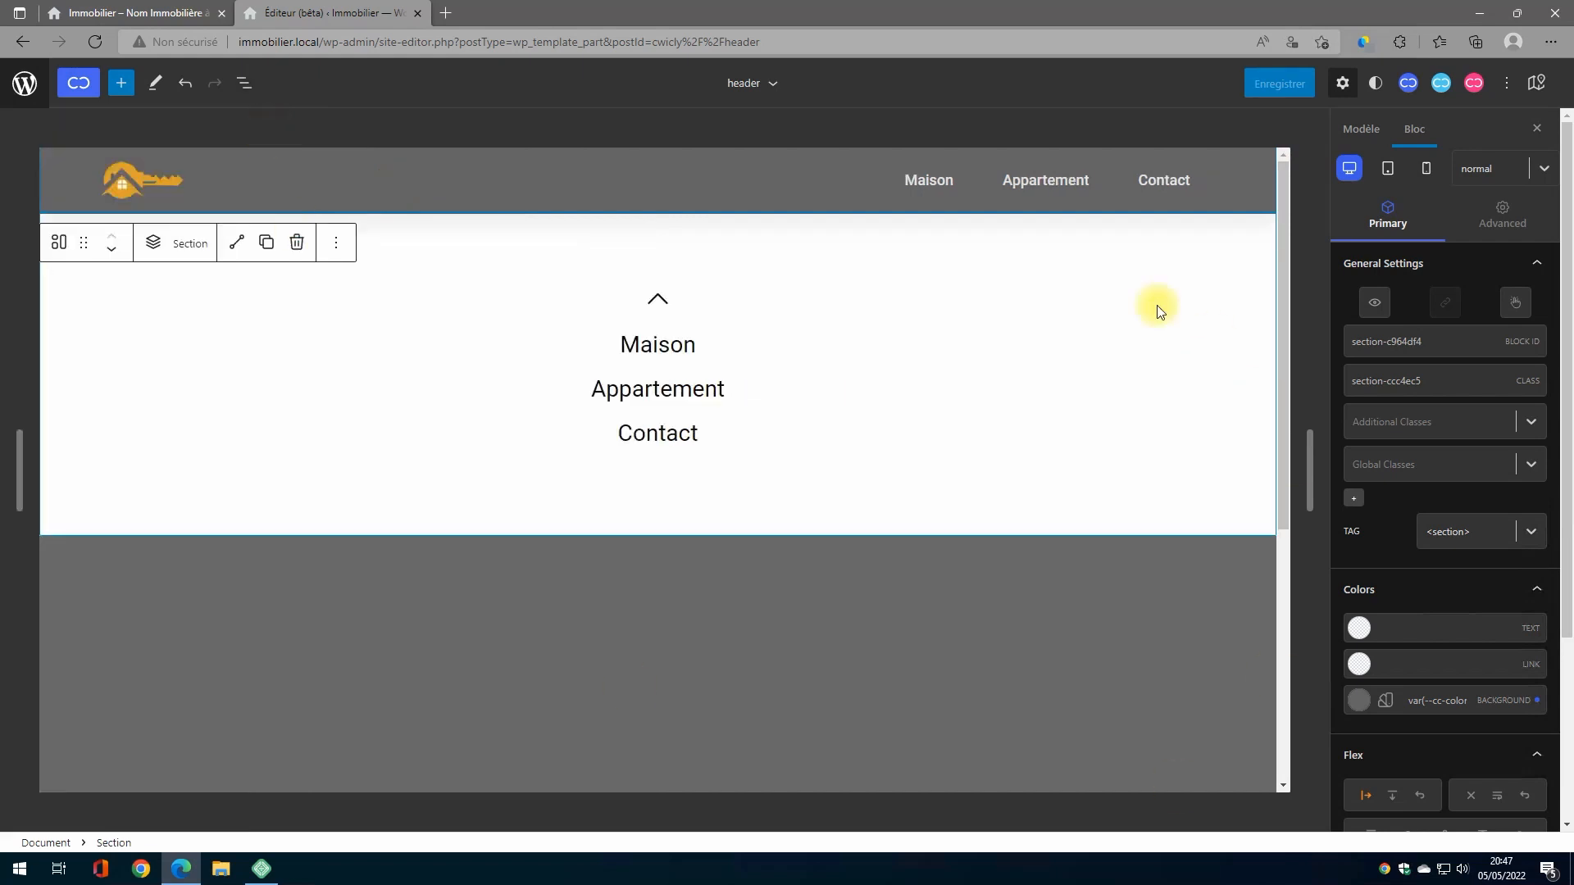
# Set the text color of the modal's vertical menu main items to the black palette color, var(--cc-color-5)
pyautogui.click(674, 367)
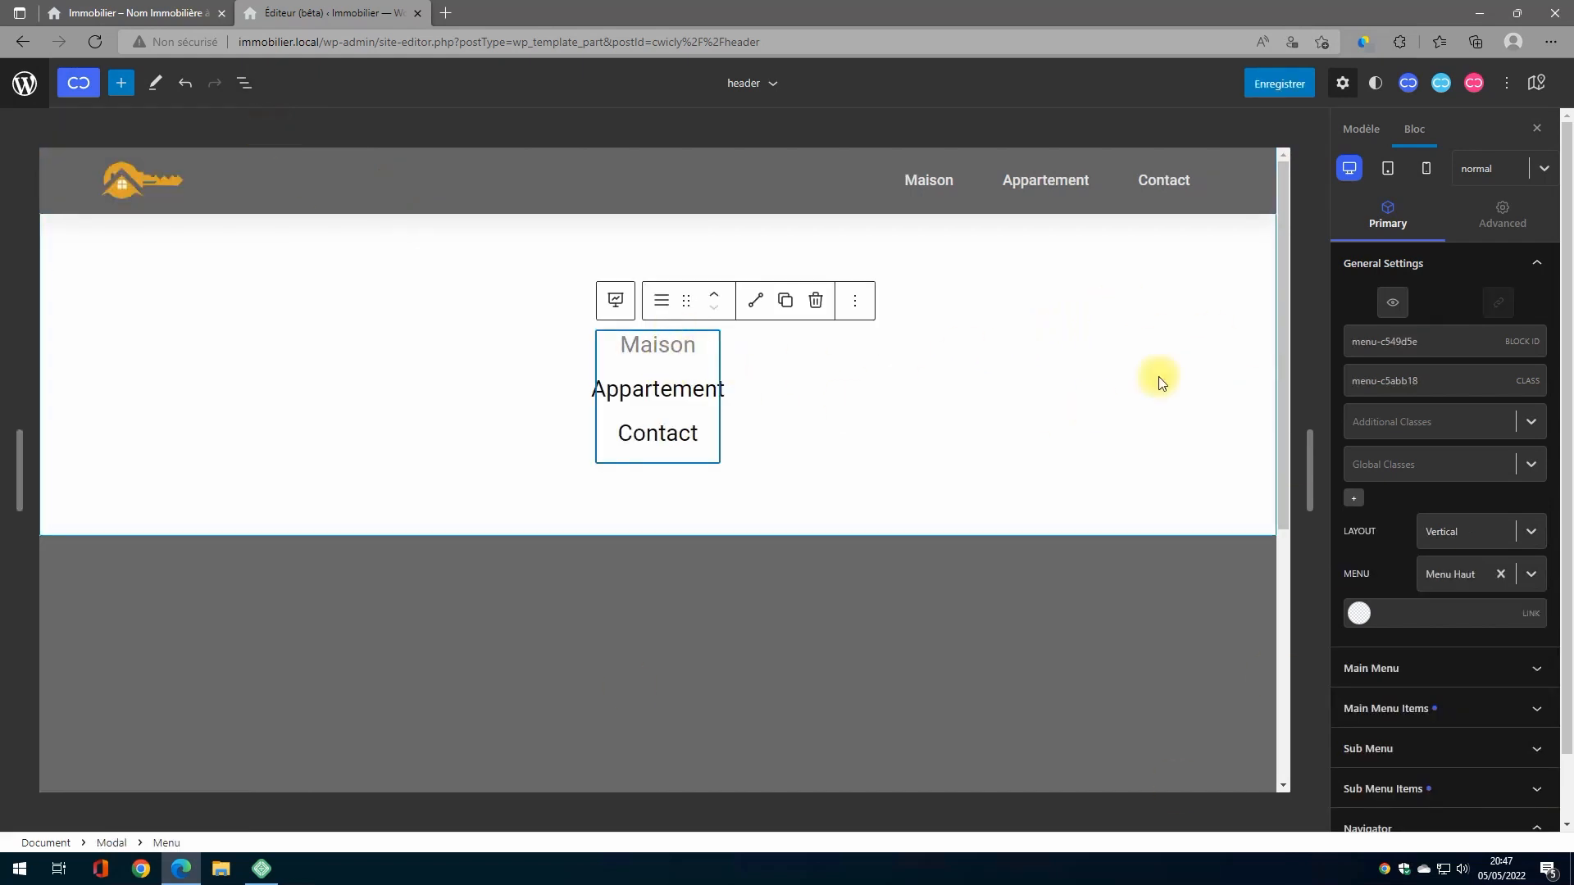
pyautogui.scroll(-2, 1435, 557)
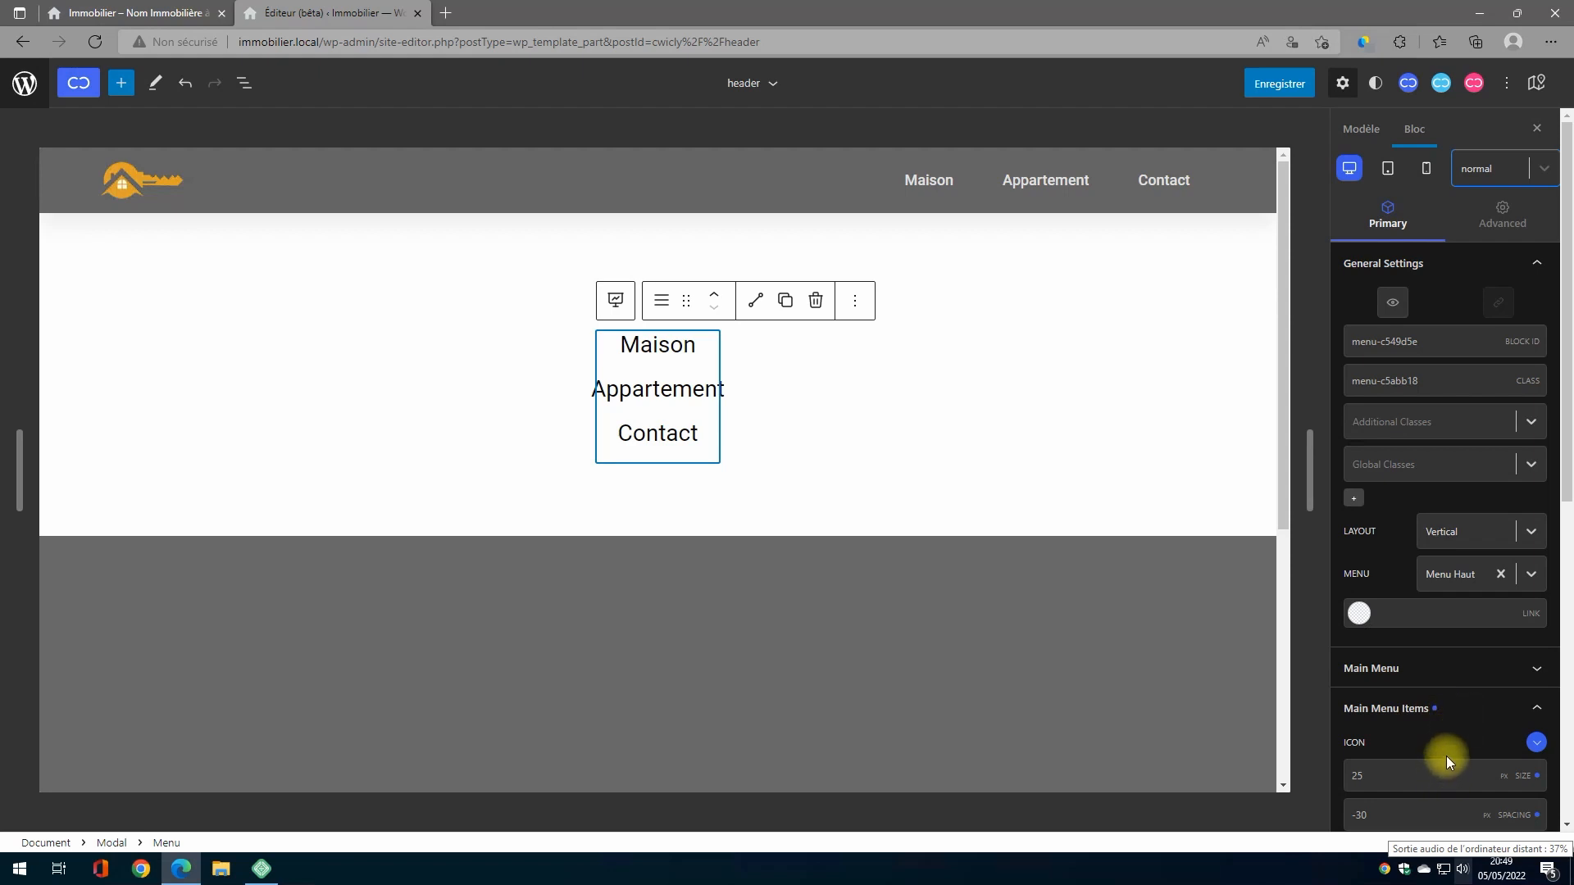
pyautogui.click(1521, 710)
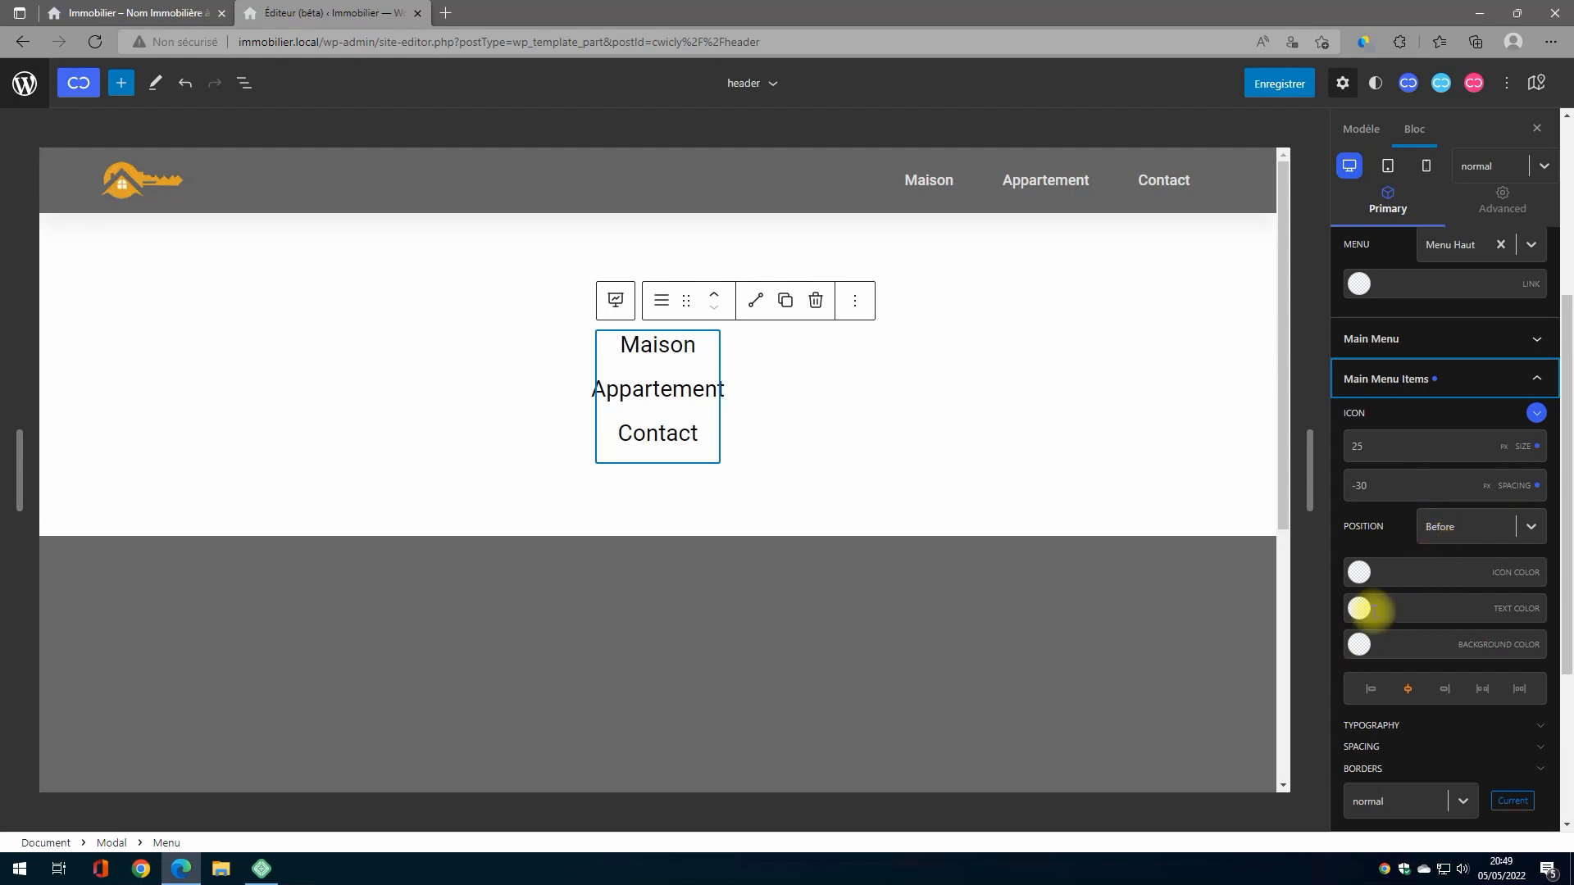
pyautogui.click(1536, 414)
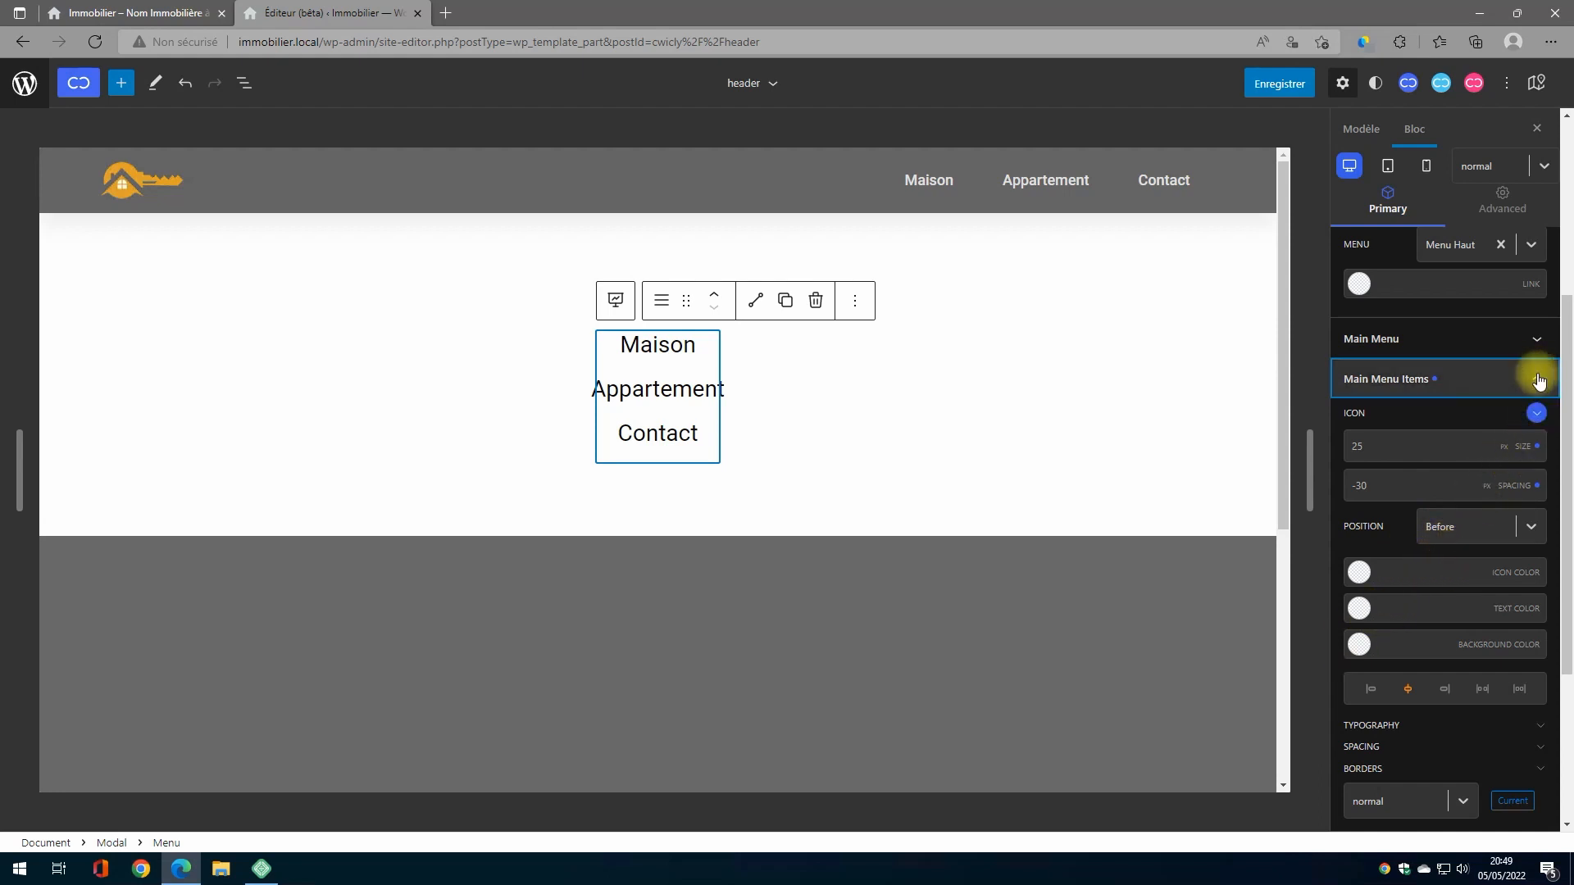
pyautogui.click(1358, 609)
pyautogui.click(1414, 504)
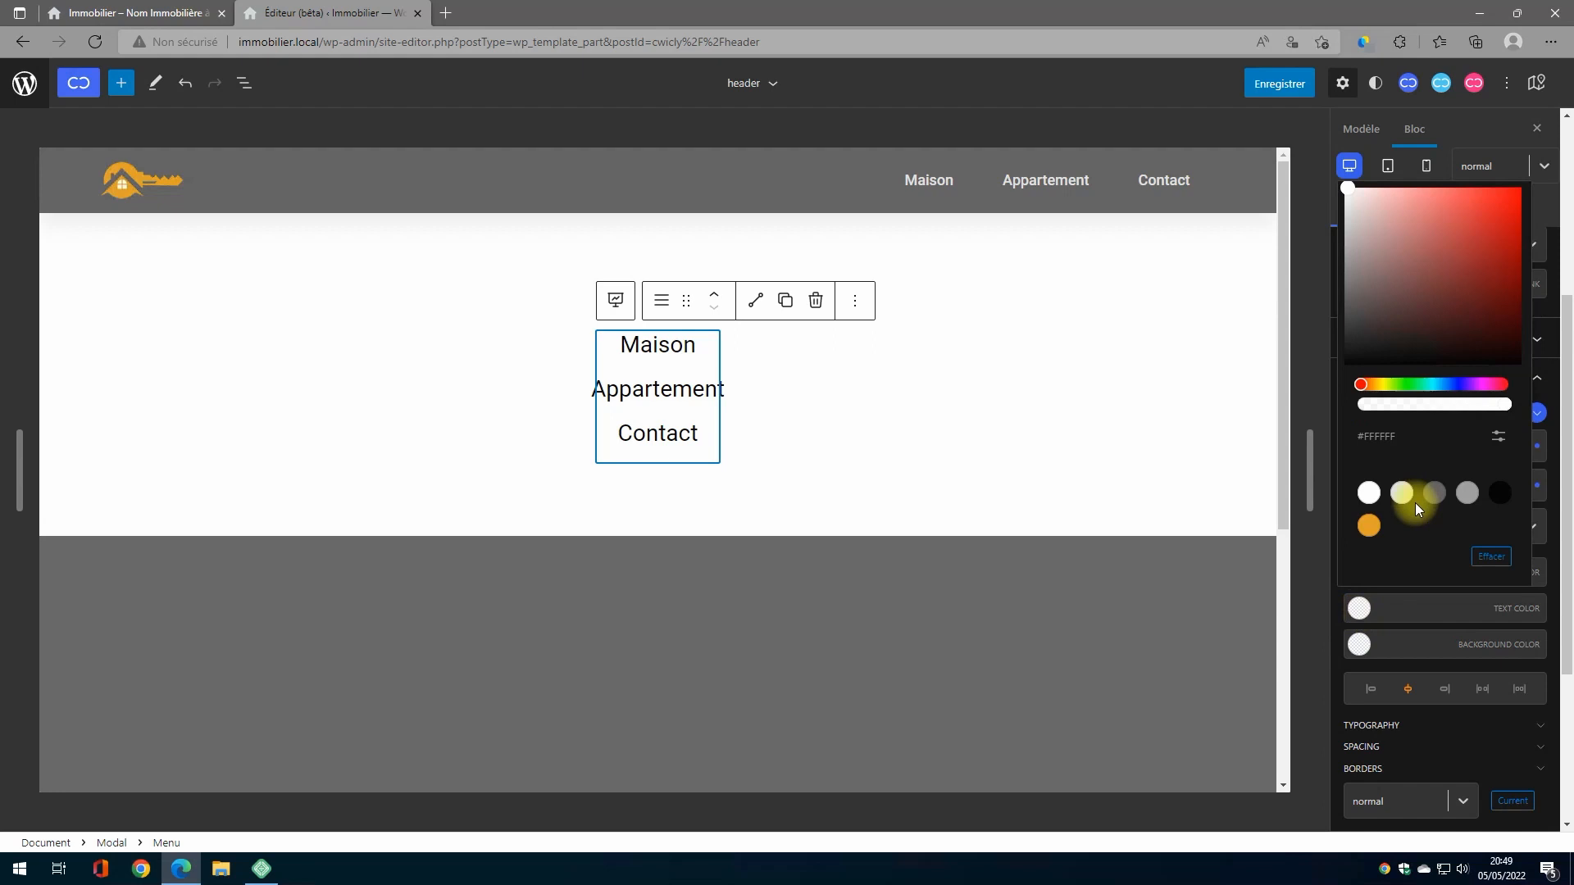
pyautogui.click(1370, 523)
pyautogui.click(1470, 499)
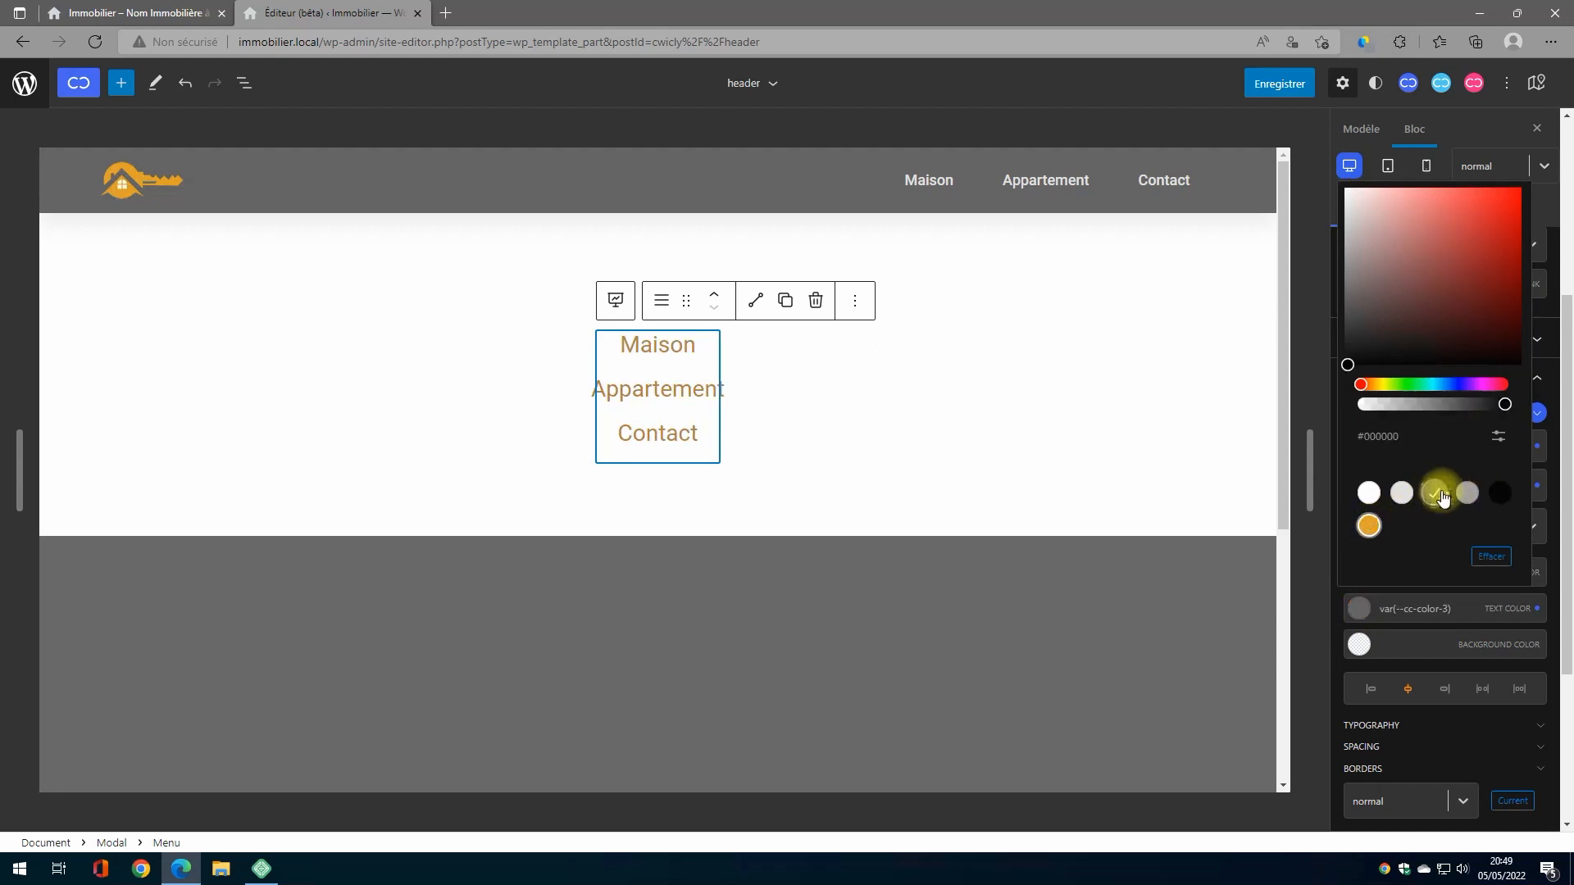
pyautogui.click(1497, 497)
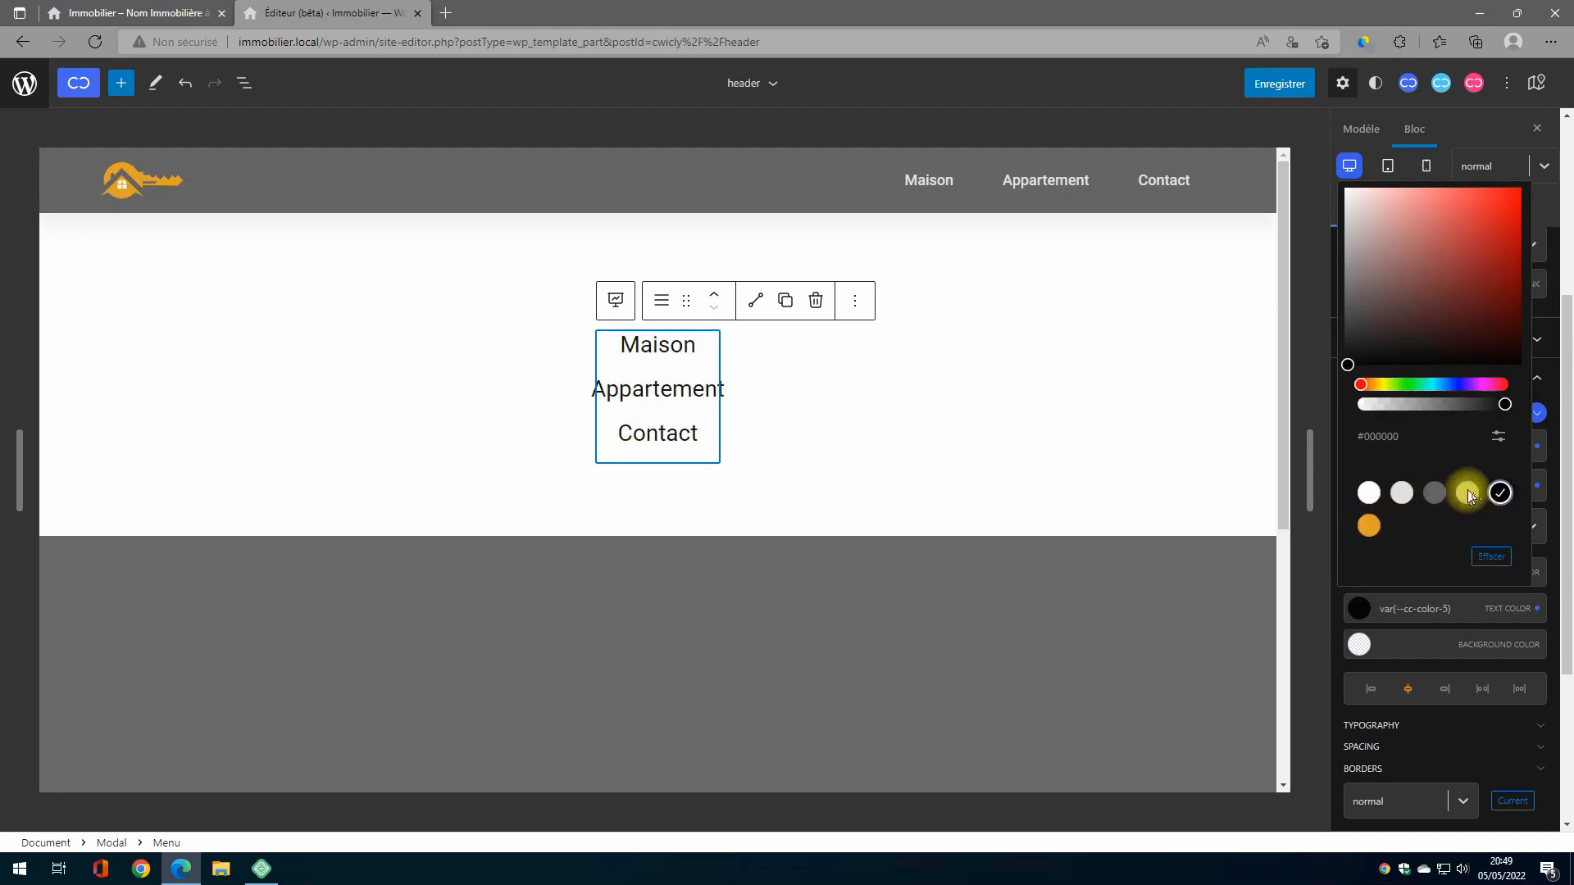
pyautogui.click(1434, 493)
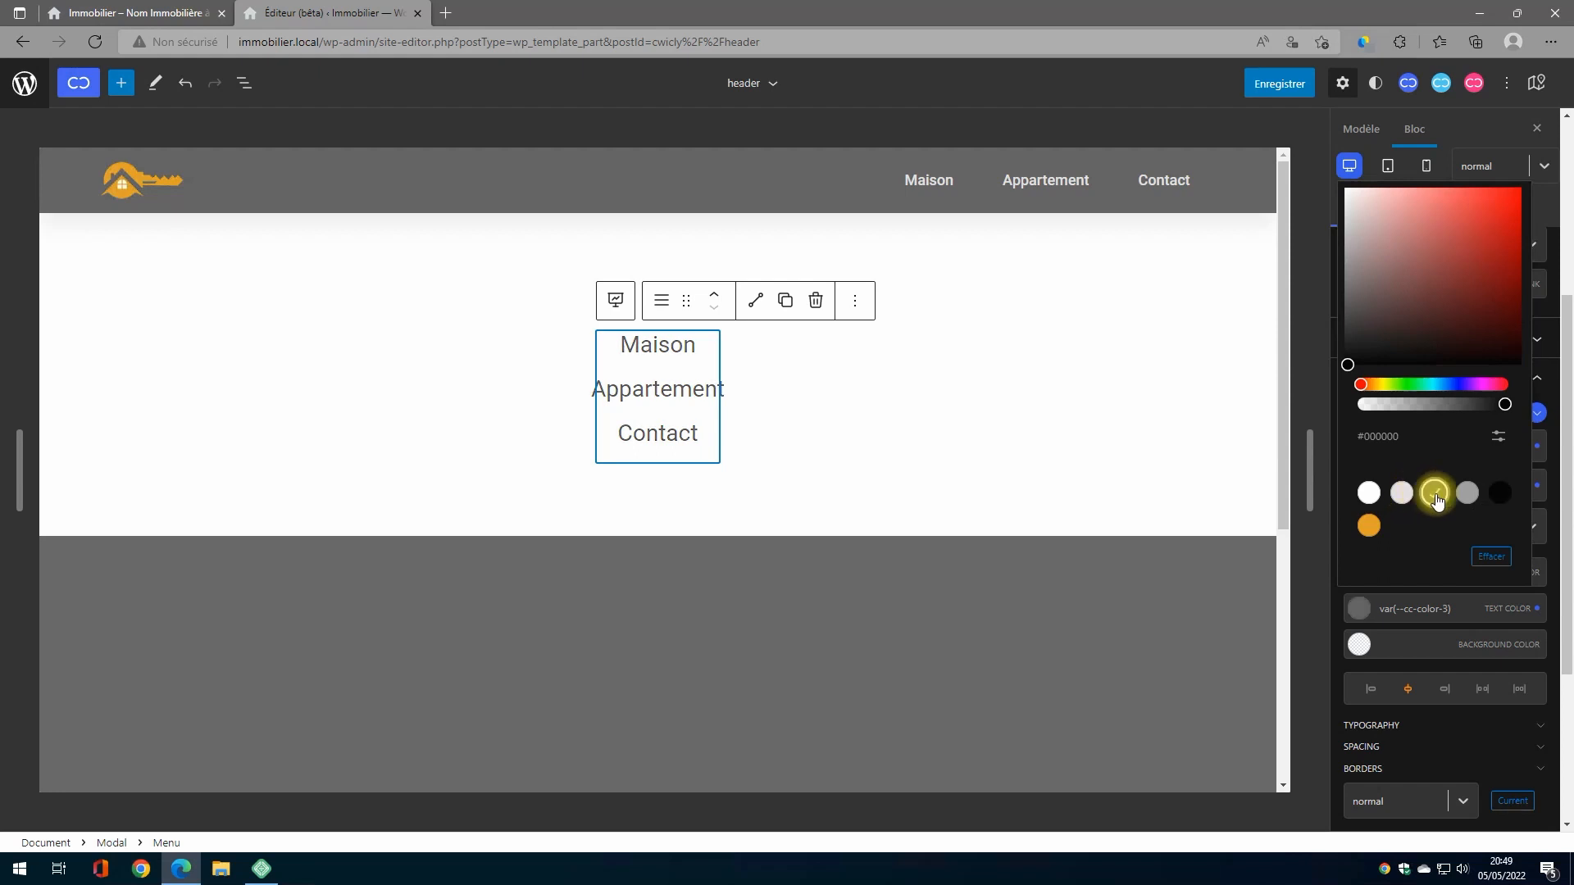
pyautogui.click(1500, 492)
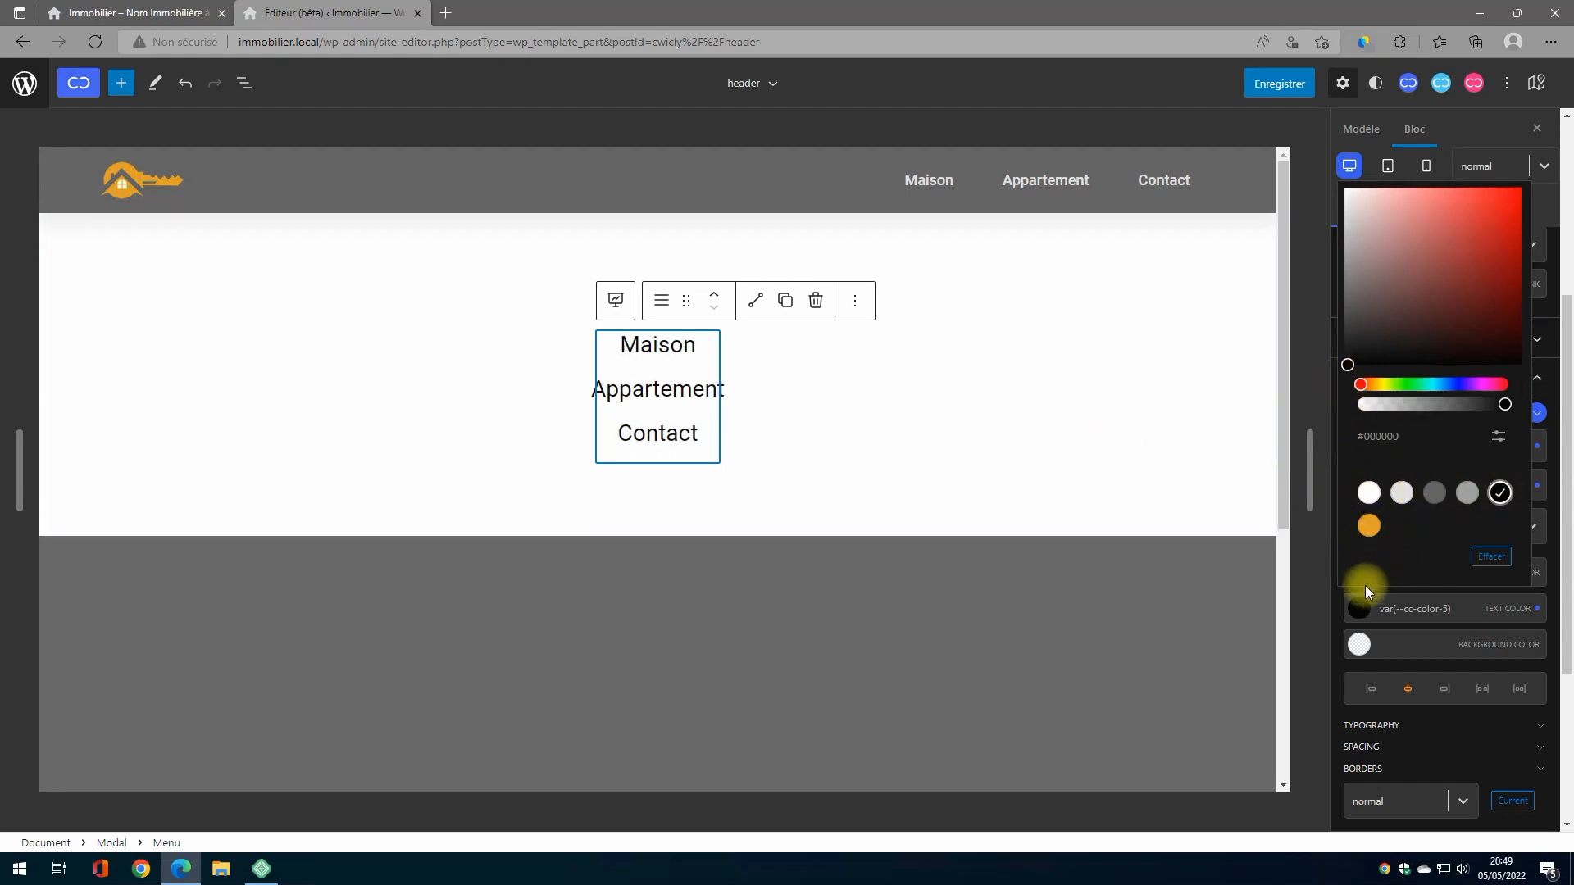
pyautogui.click(1359, 607)
# Save the header template part with the modal menu's new text color
pyautogui.scroll(-3, 1443, 664)
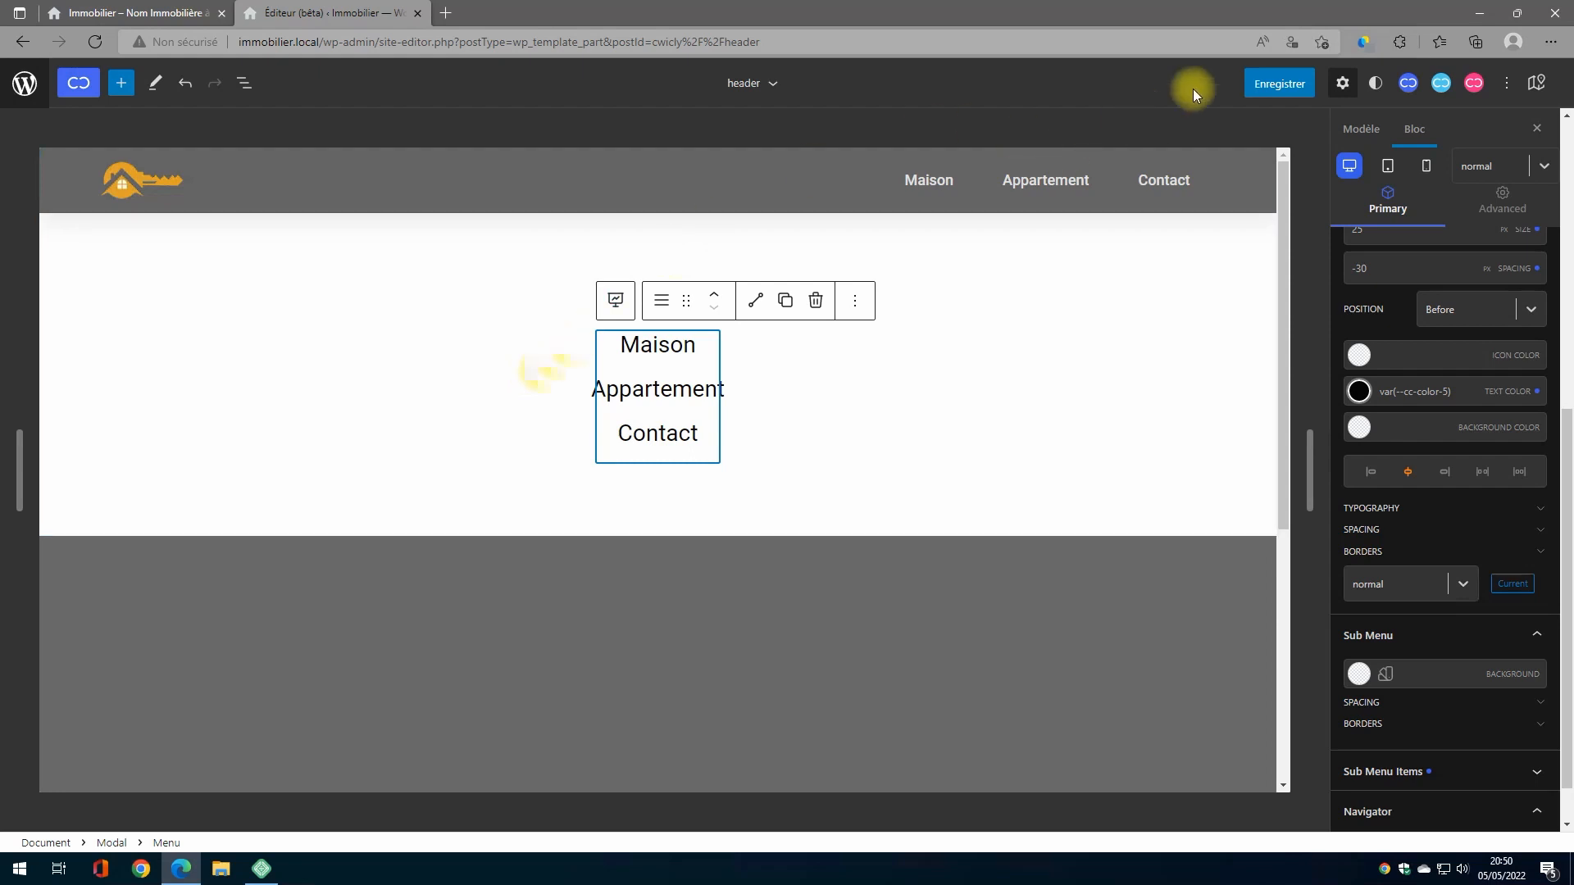
pyautogui.click(1279, 83)
pyautogui.click(1430, 83)
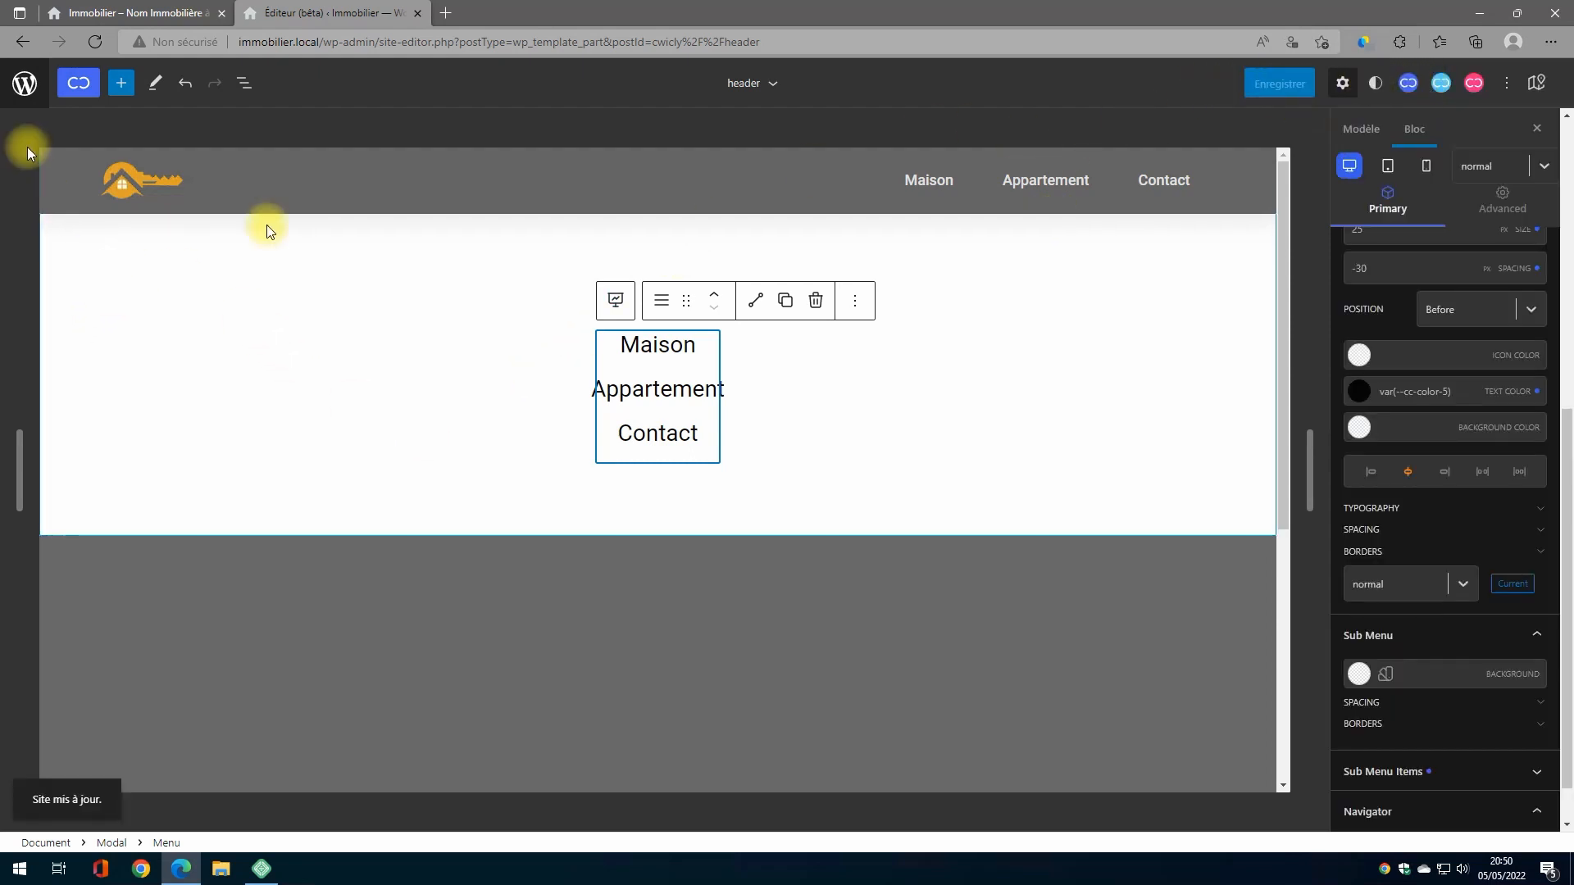
# Export the header template part's content from the Cwicly Global Styles as a text file
pyautogui.click(244, 83)
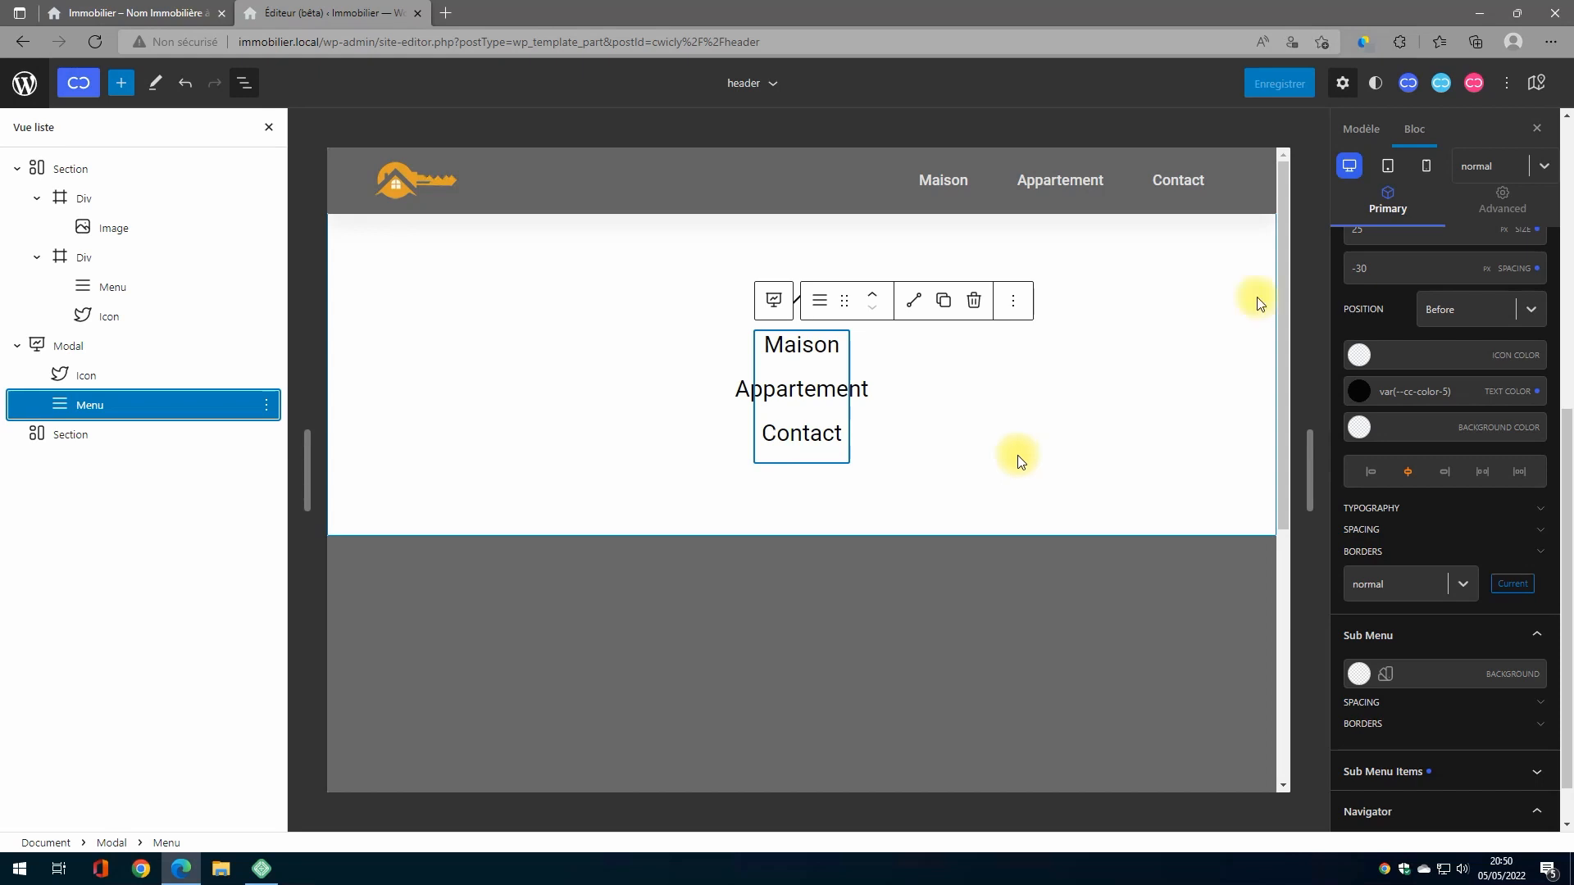
pyautogui.click(1409, 85)
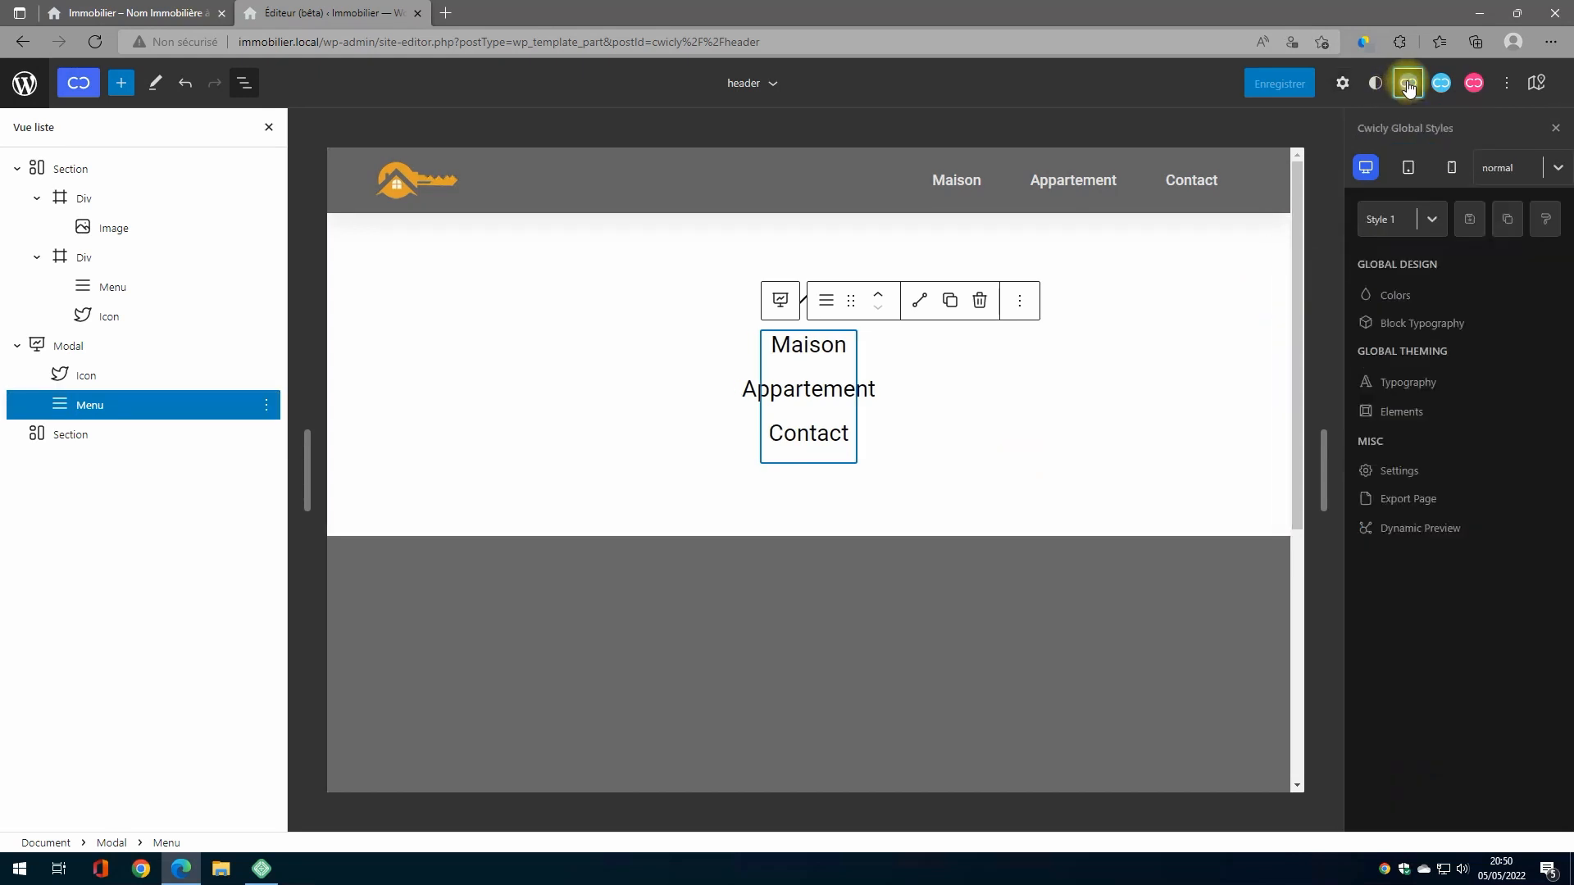
pyautogui.click(1408, 501)
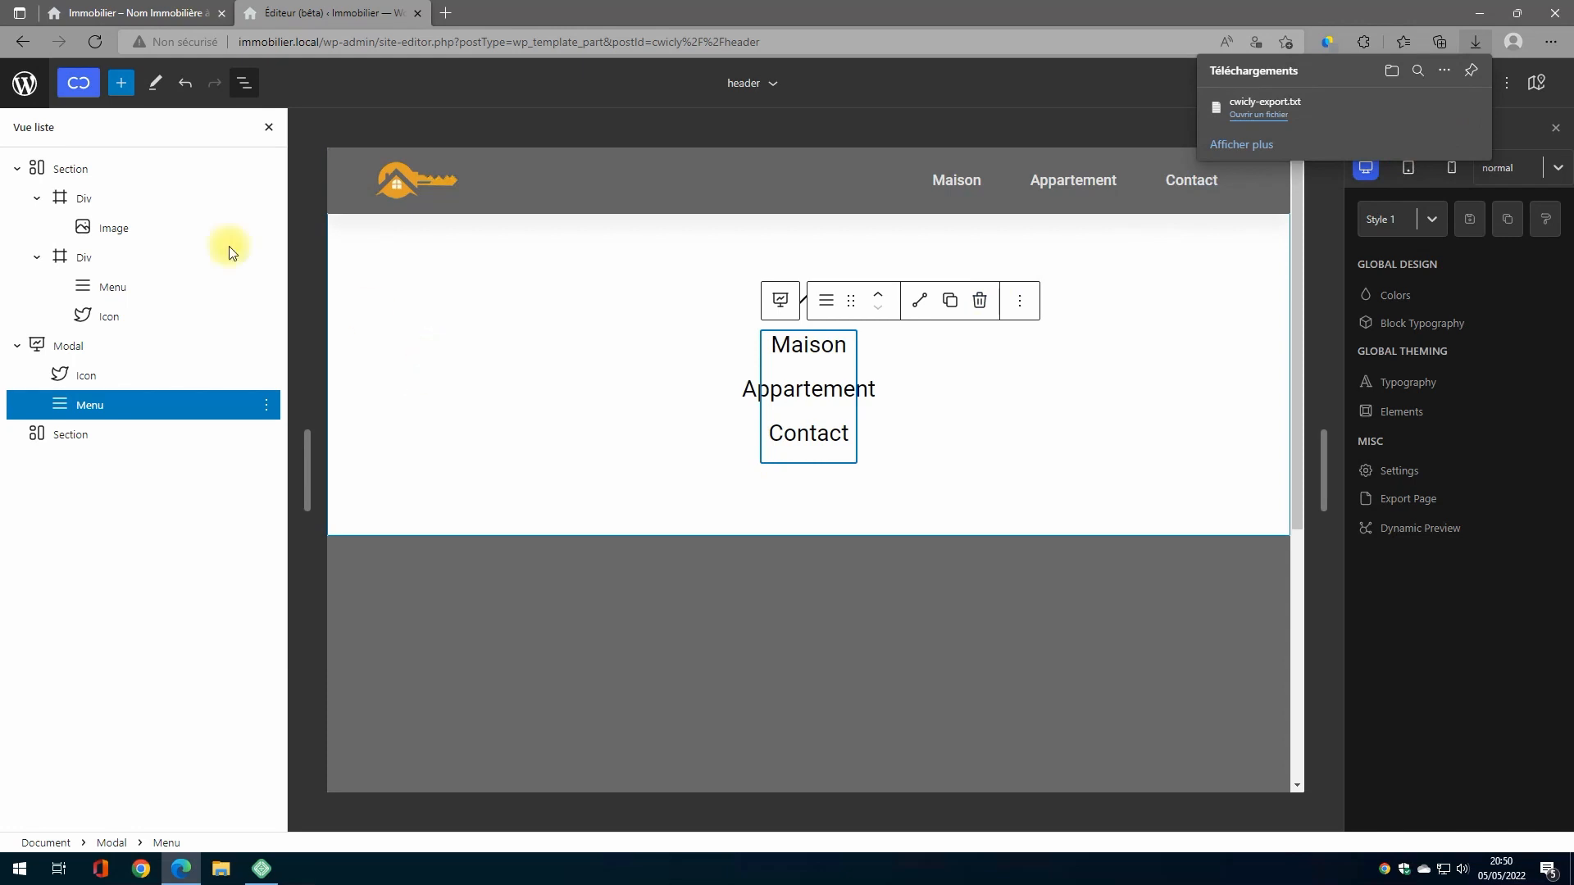
# Create a new template part named Header Page in the En-tête zone
pyautogui.click(21, 80)
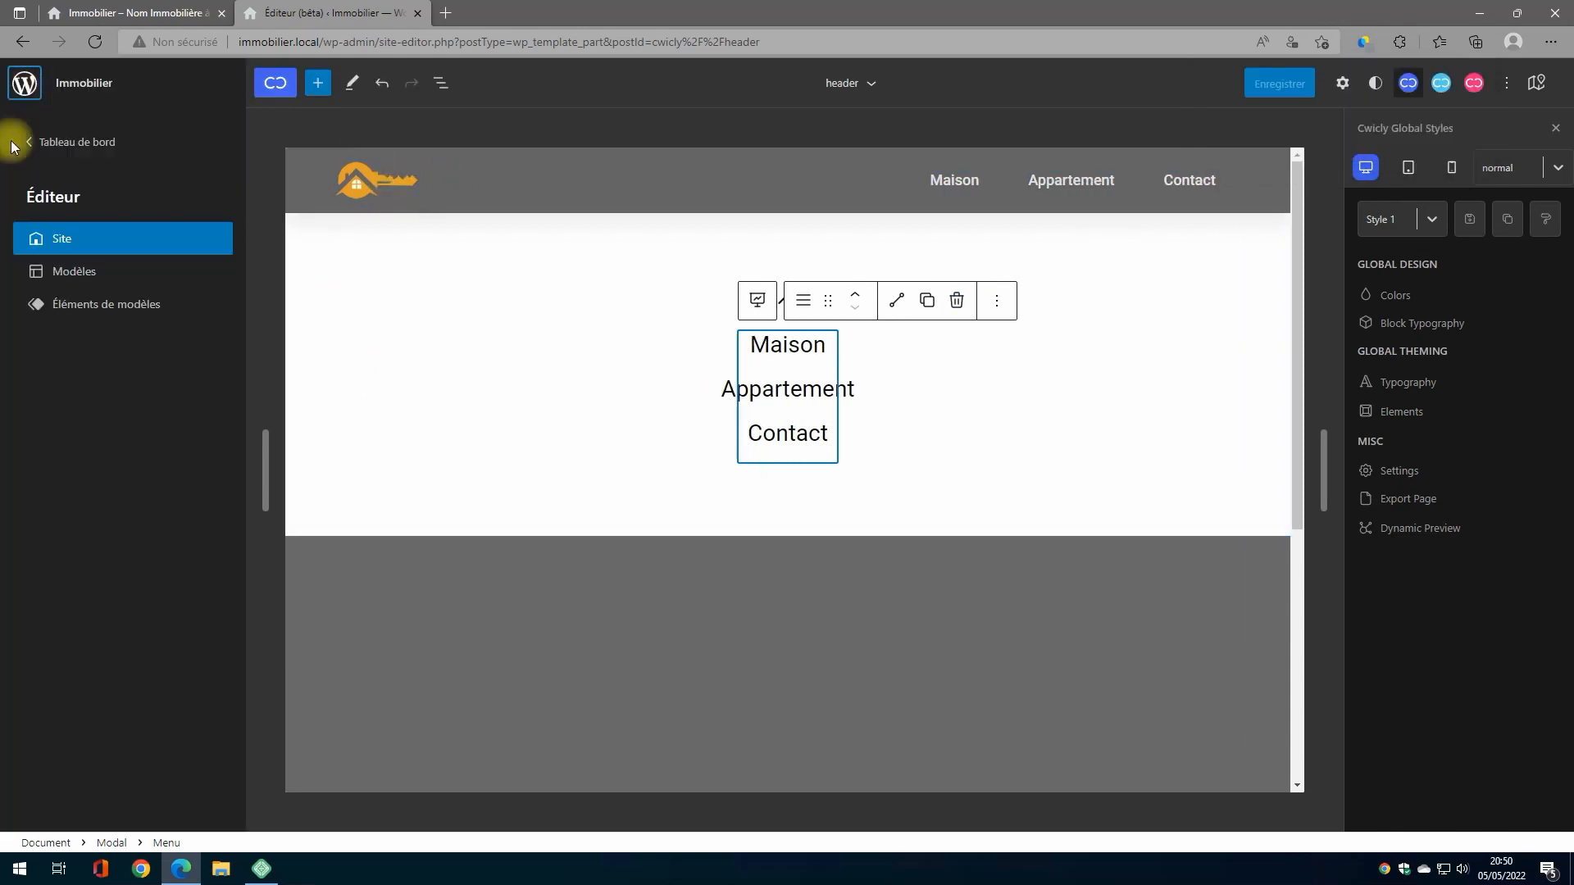
pyautogui.click(90, 309)
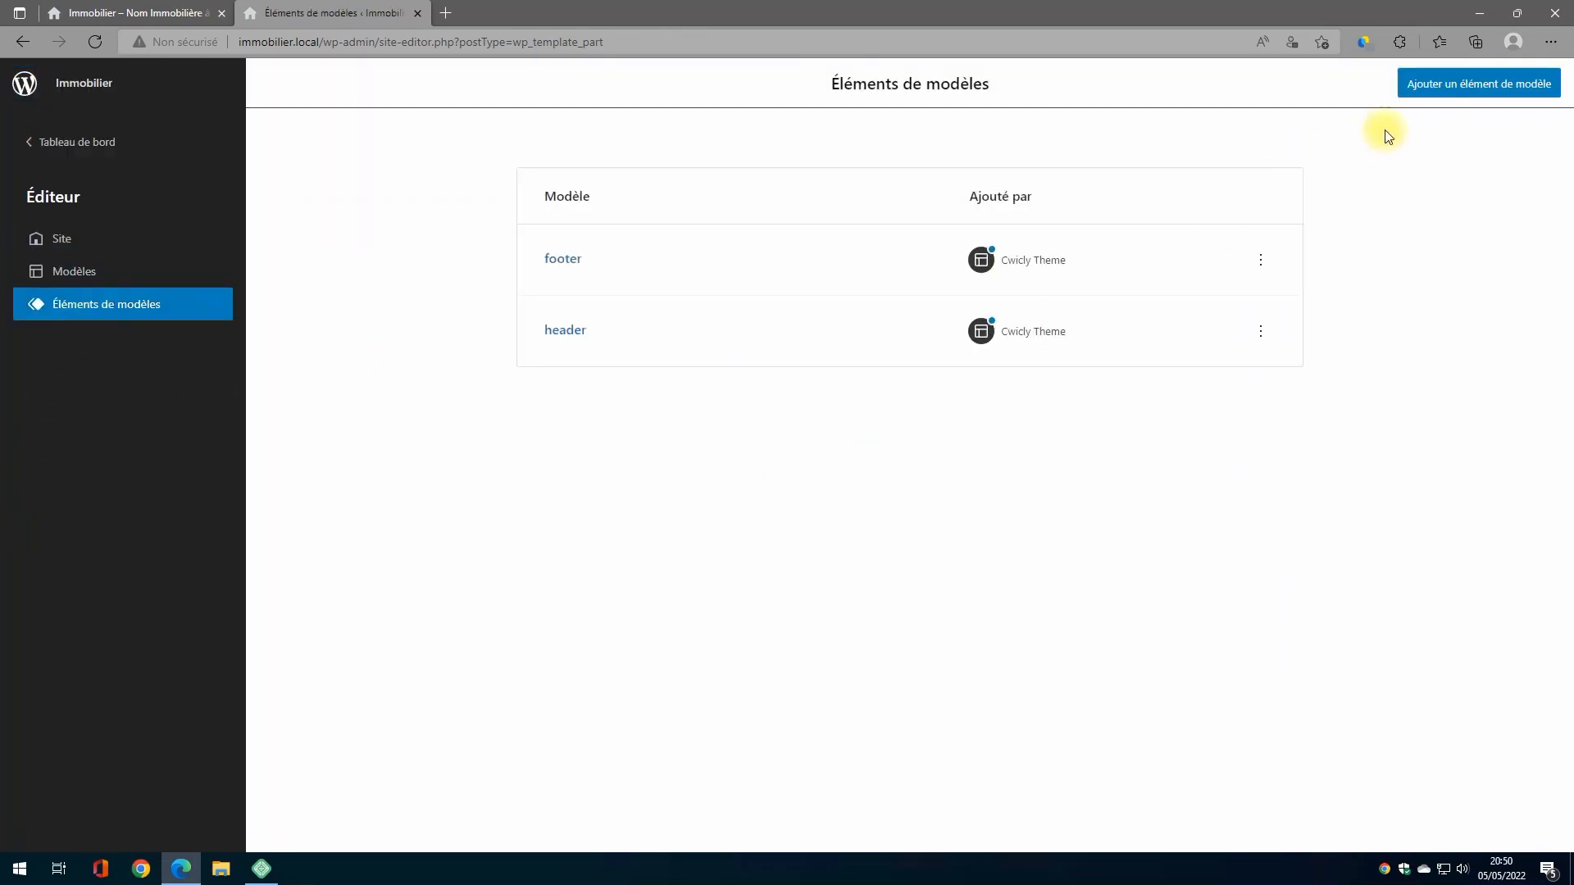
pyautogui.click(1467, 90)
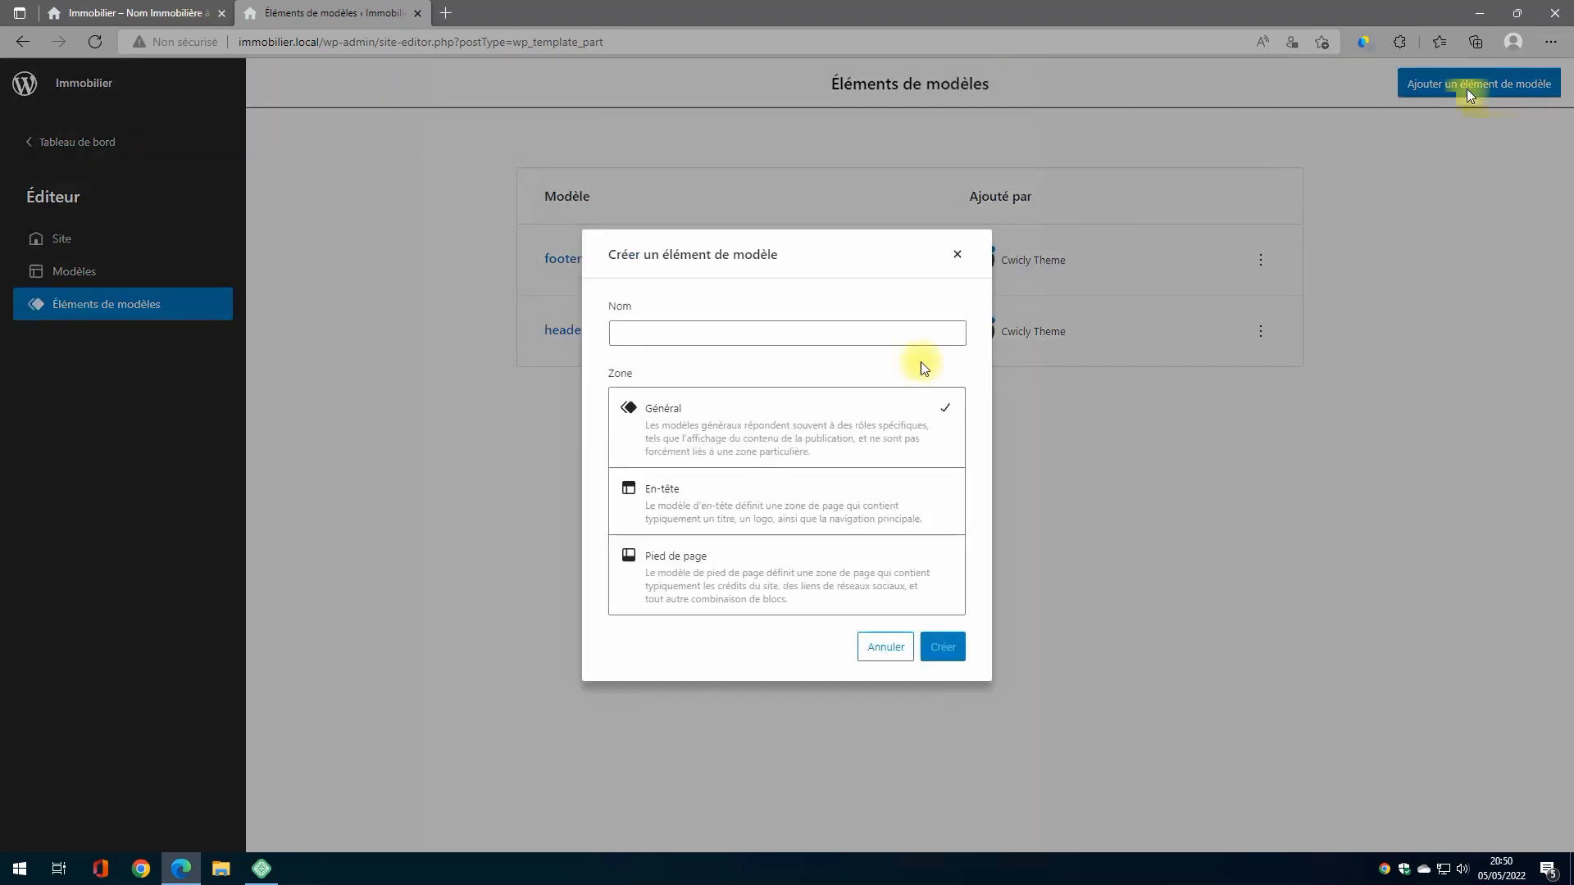
pyautogui.click(701, 339)
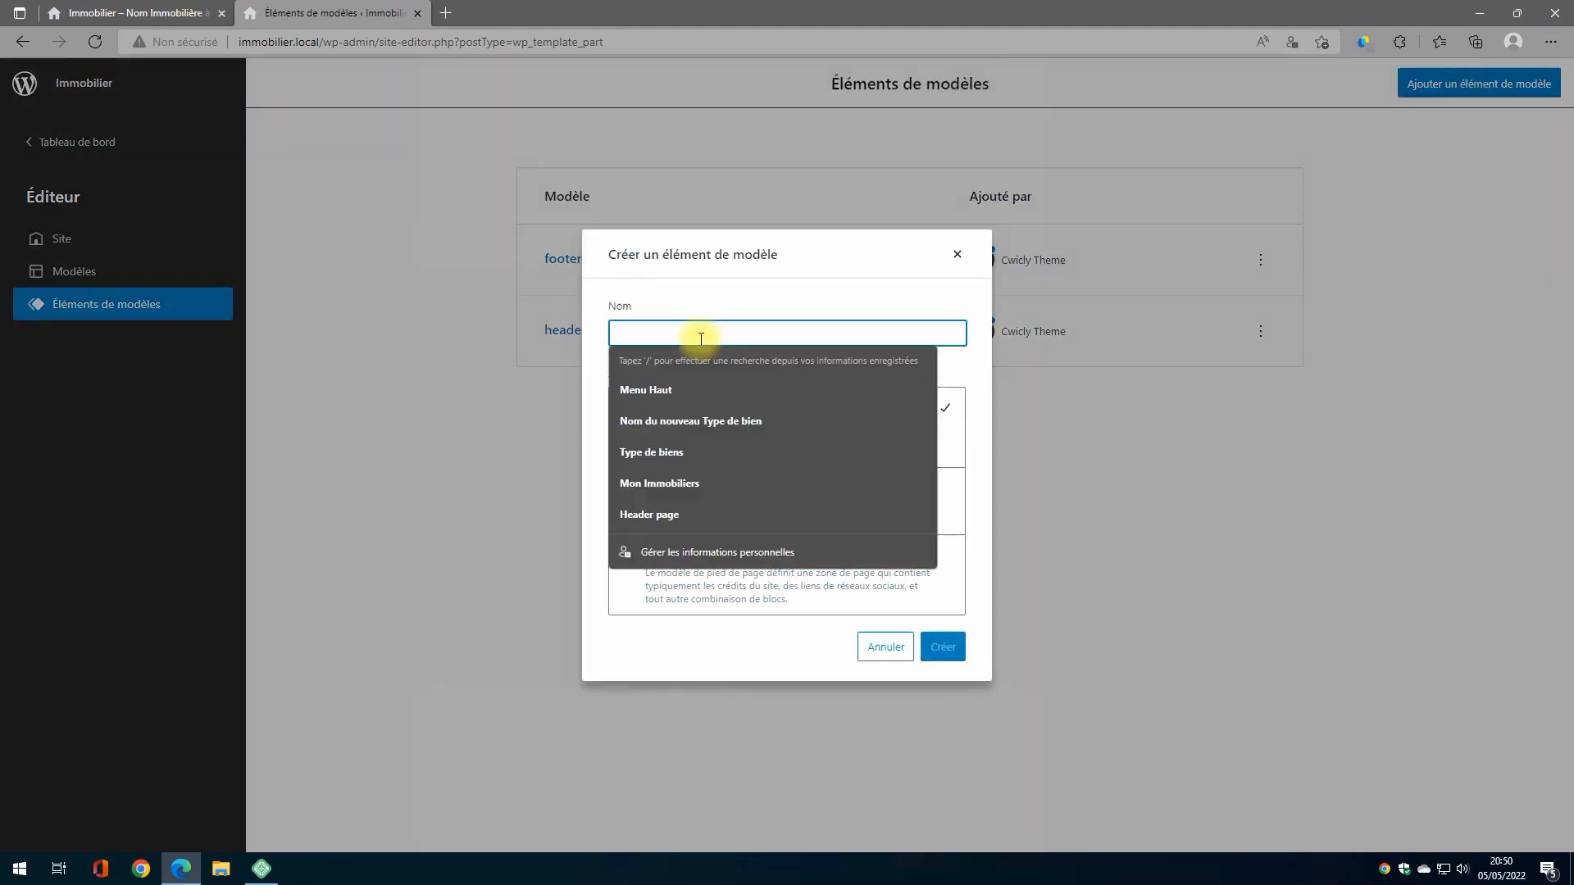
pyautogui.write('Header Page')
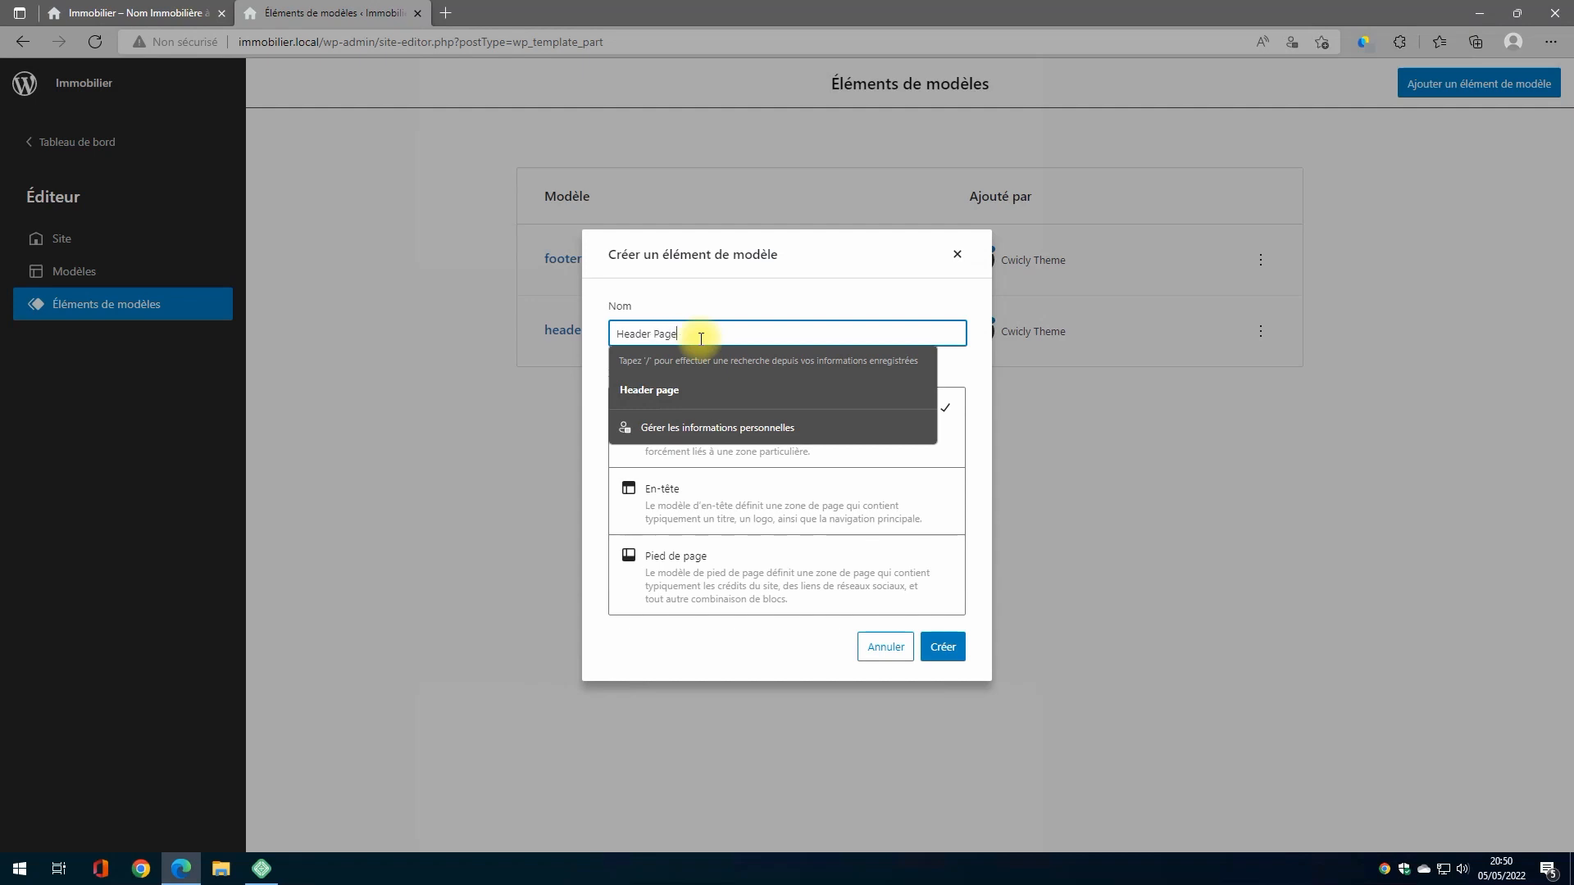
pyautogui.click(760, 503)
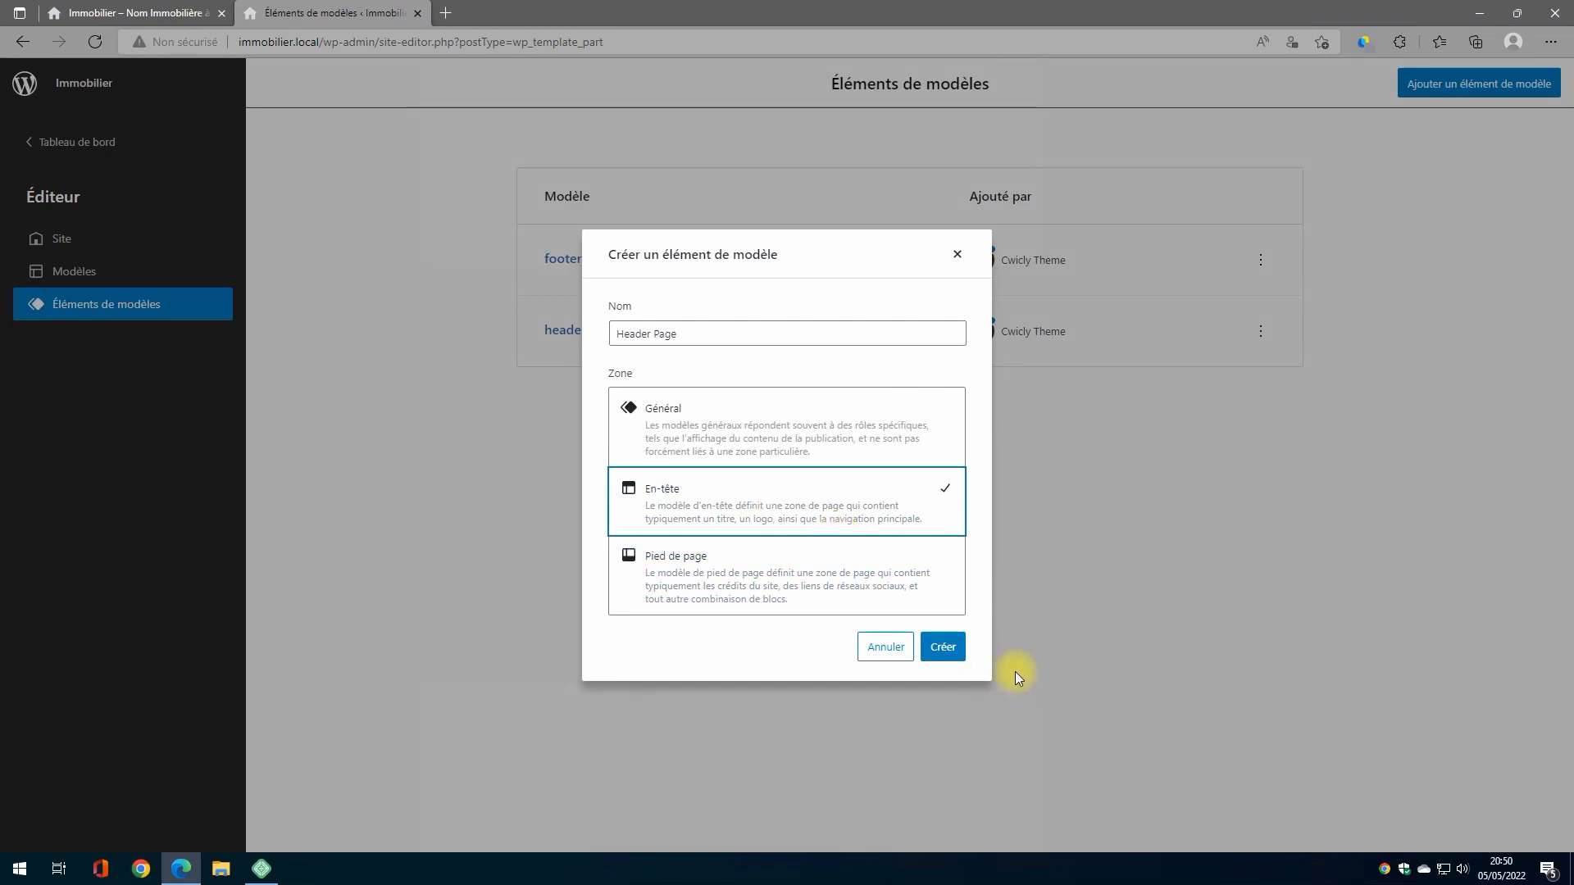
pyautogui.click(943, 647)
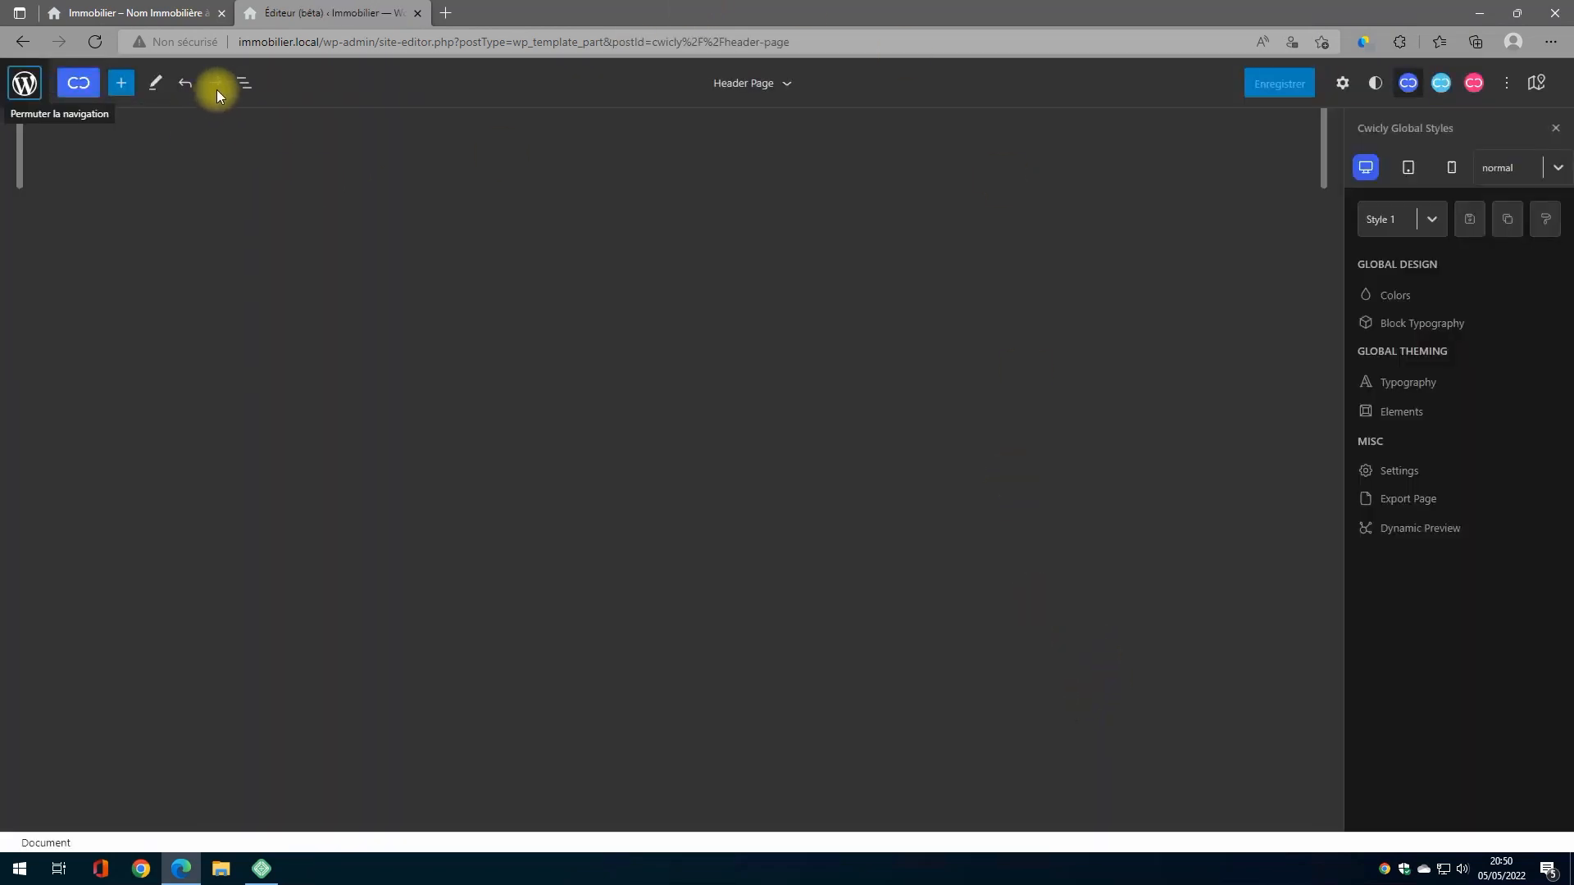
# Add a Cwicly Paragraph block to the empty Header Page template part
pyautogui.click(122, 83)
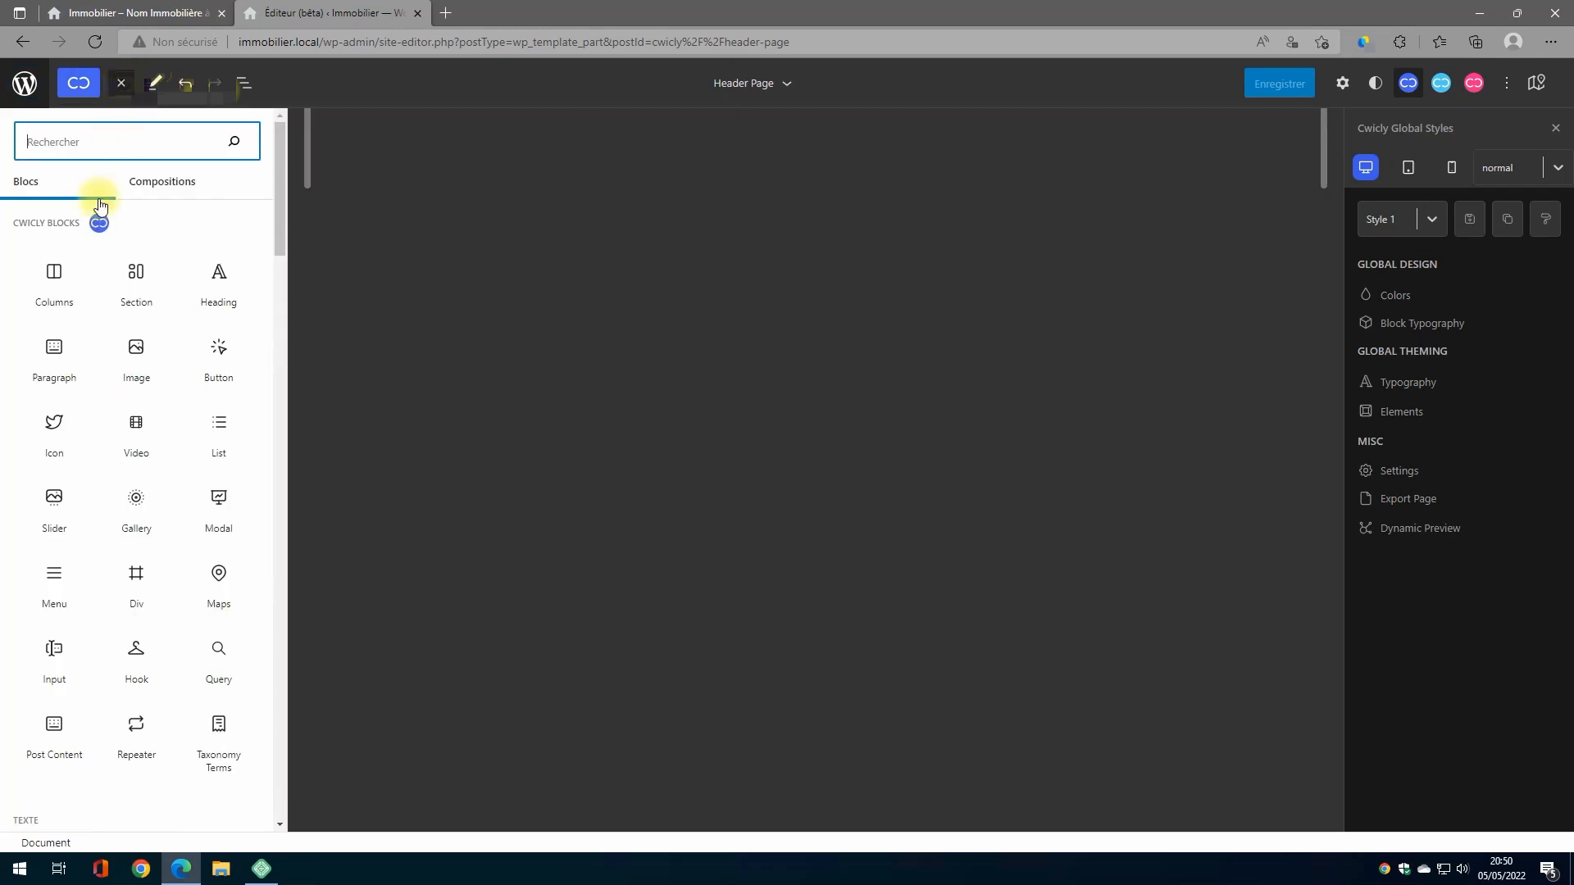
pyautogui.click(57, 343)
pyautogui.click(938, 147)
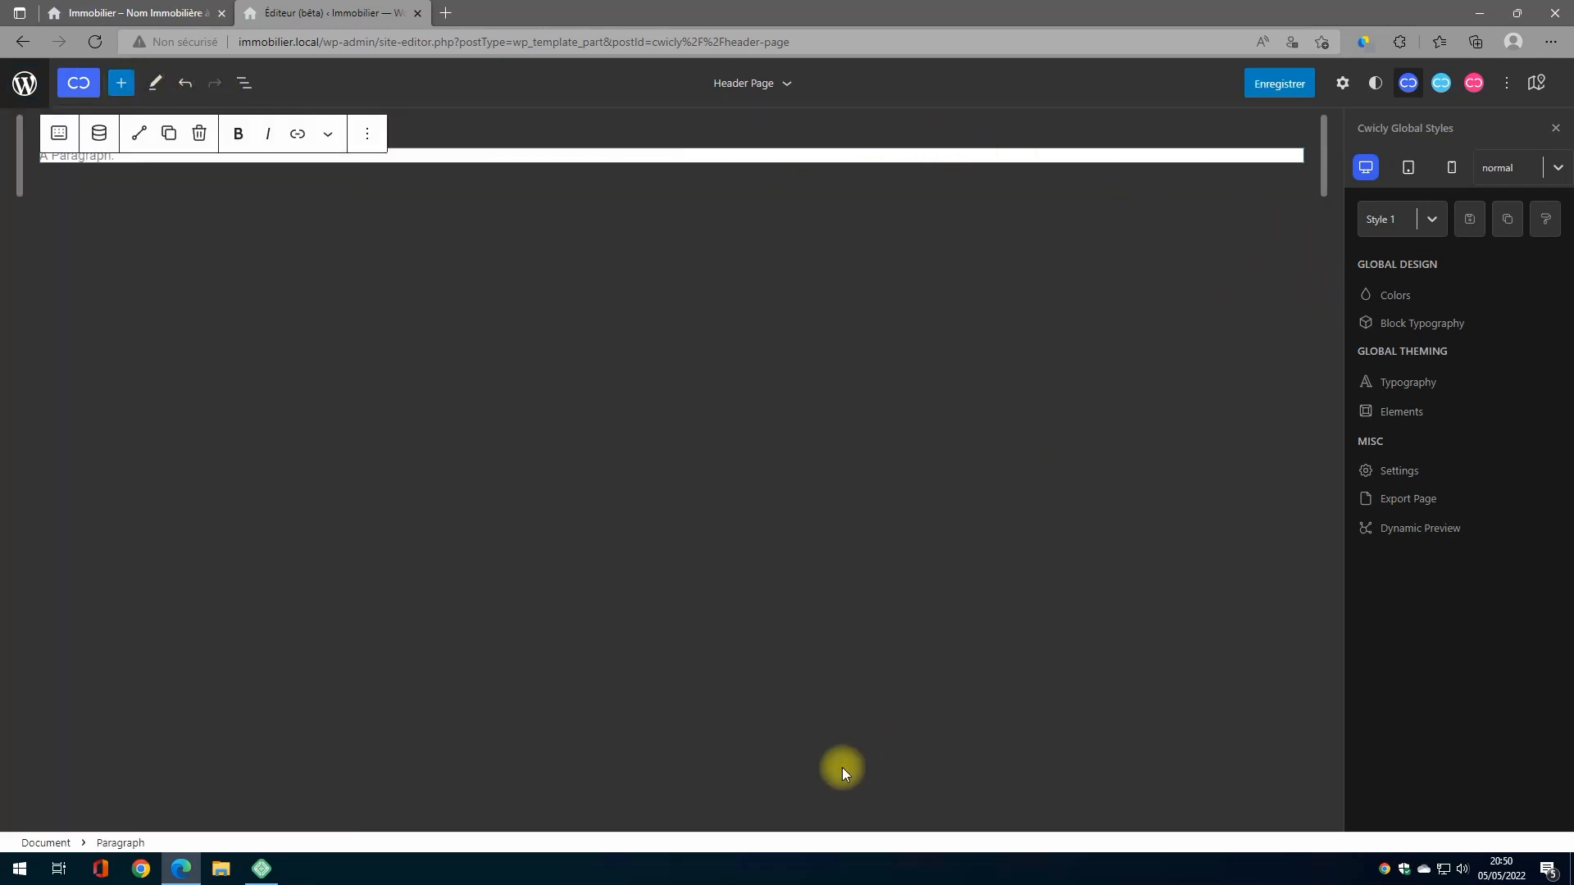
# Import cwicly-export.txt from the Téléchargements folder into the Header Page canvas at the Paragraph block
pyautogui.click(220, 868)
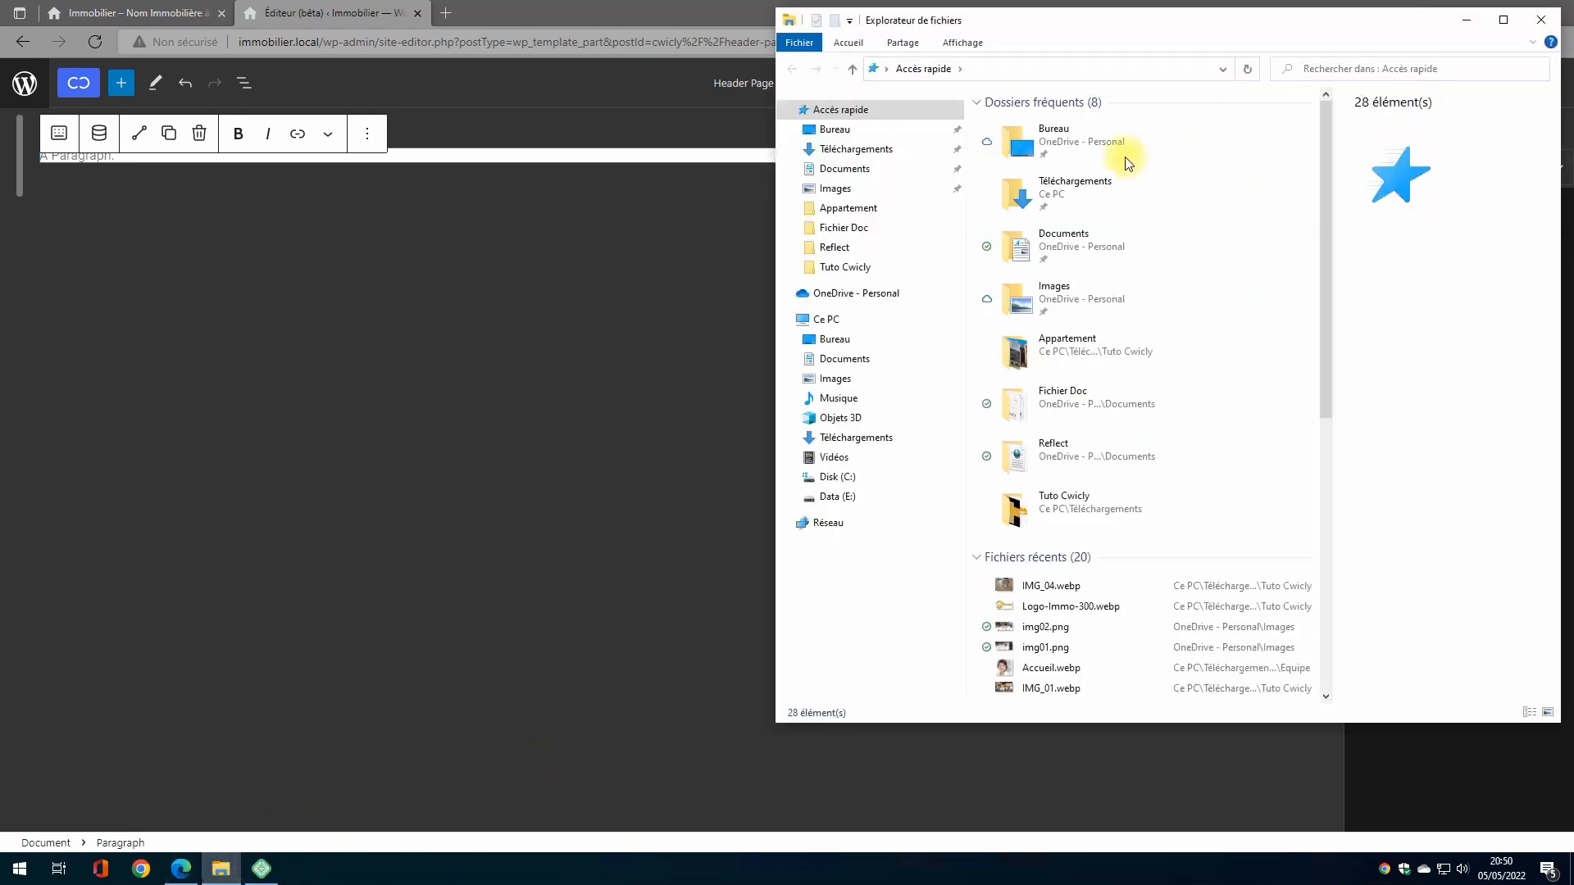
pyautogui.click(869, 150)
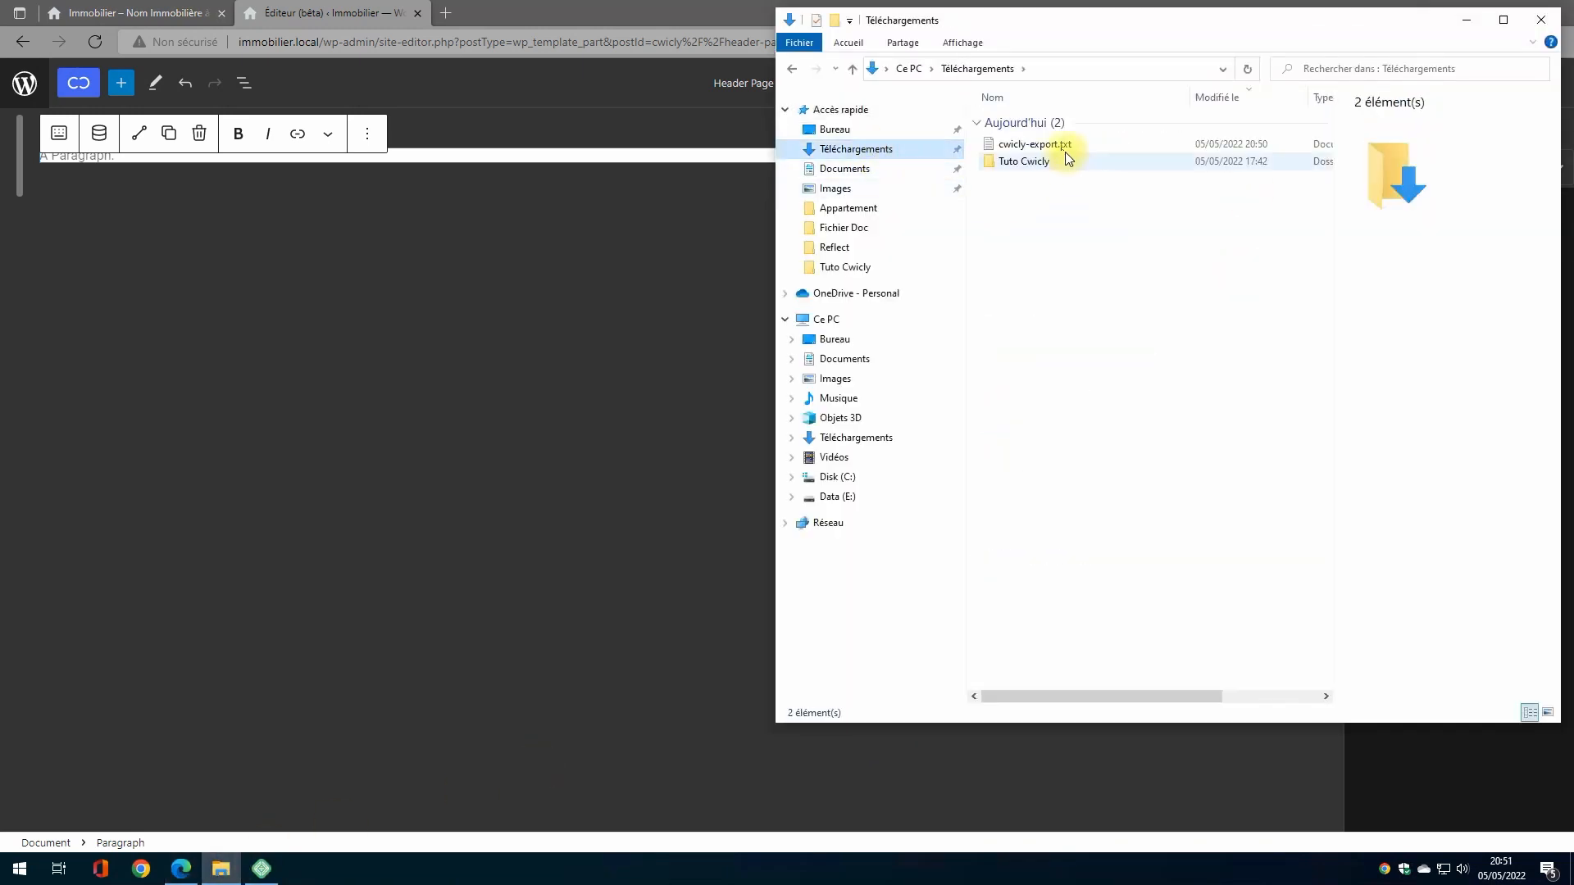
pyautogui.click(1065, 151)
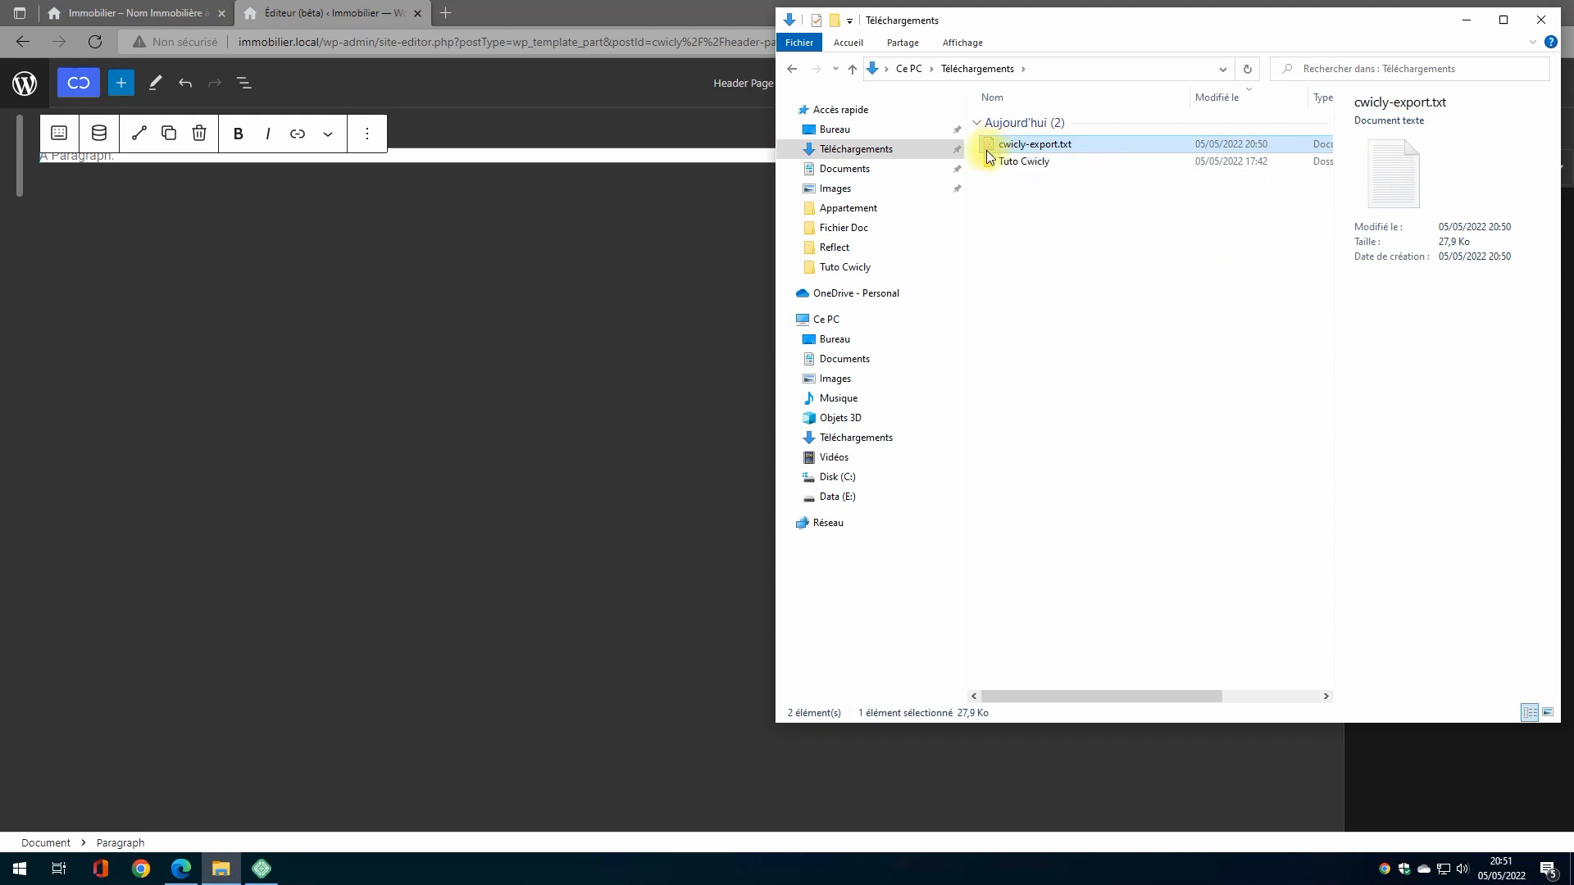
pyautogui.moveTo(988, 157); pyautogui.dragTo(679, 152)
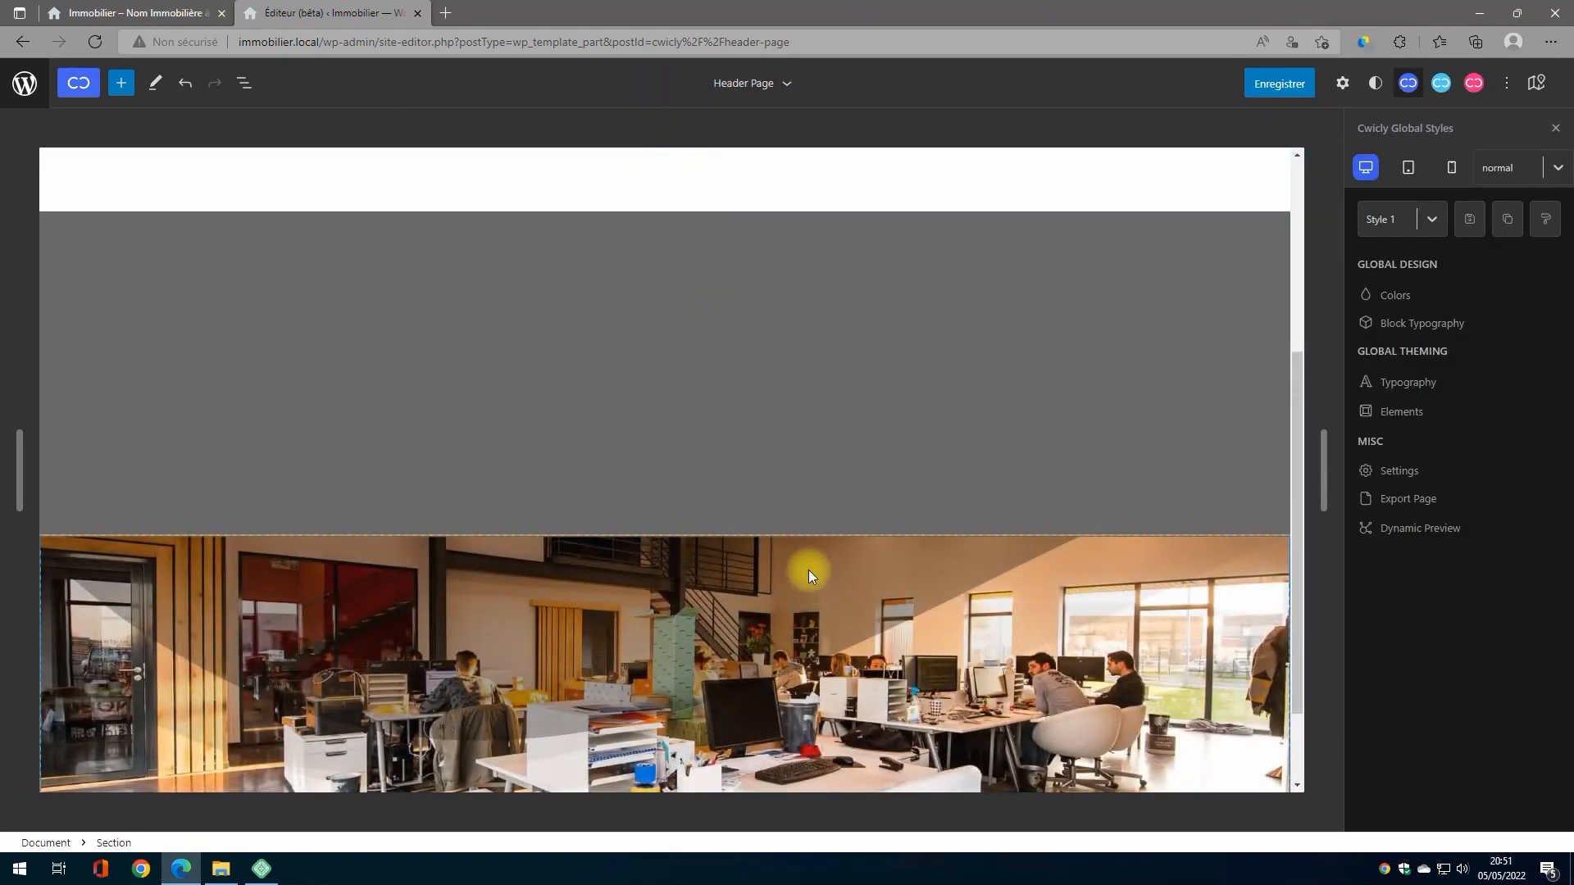
# Delete the placeholder Paragraph block and the last Section with the office background image from Header Page
pyautogui.click(248, 88)
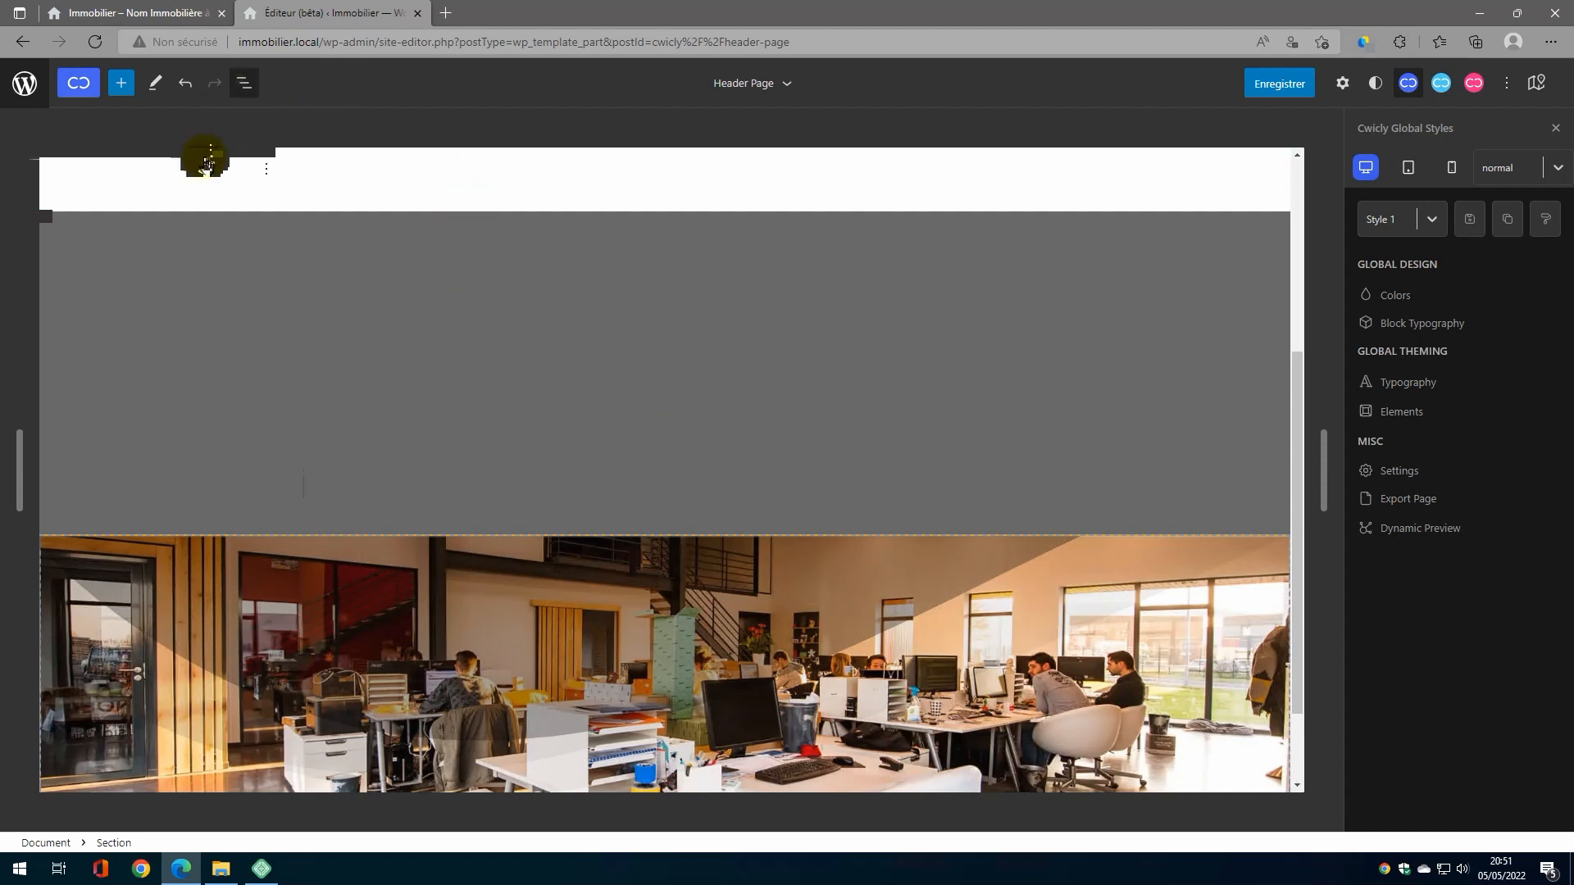
pyautogui.click(66, 168)
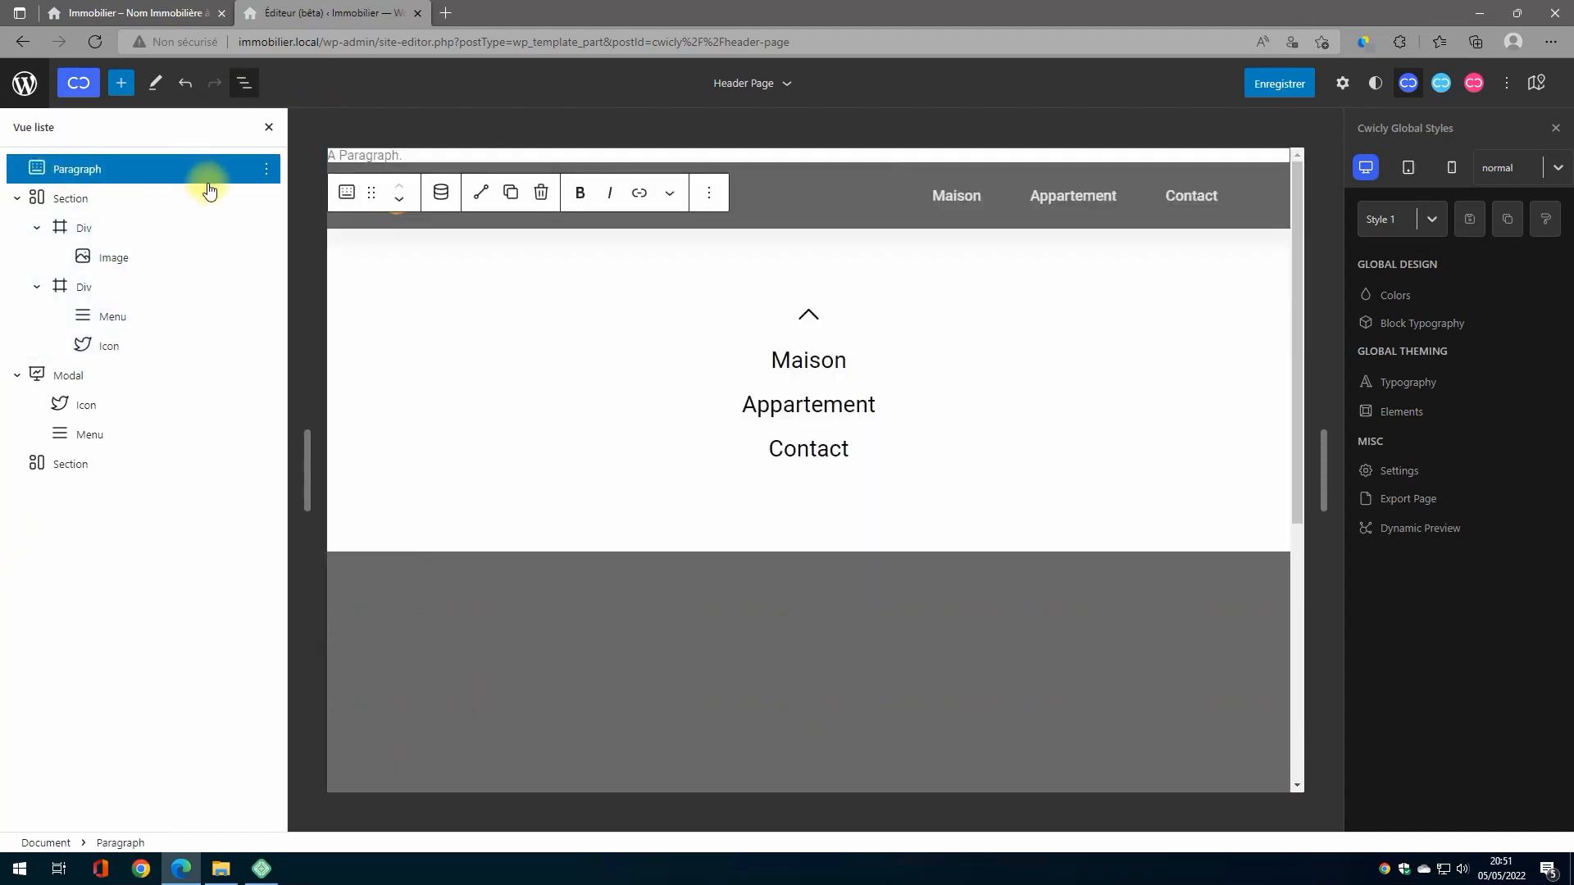
pyautogui.click(541, 196)
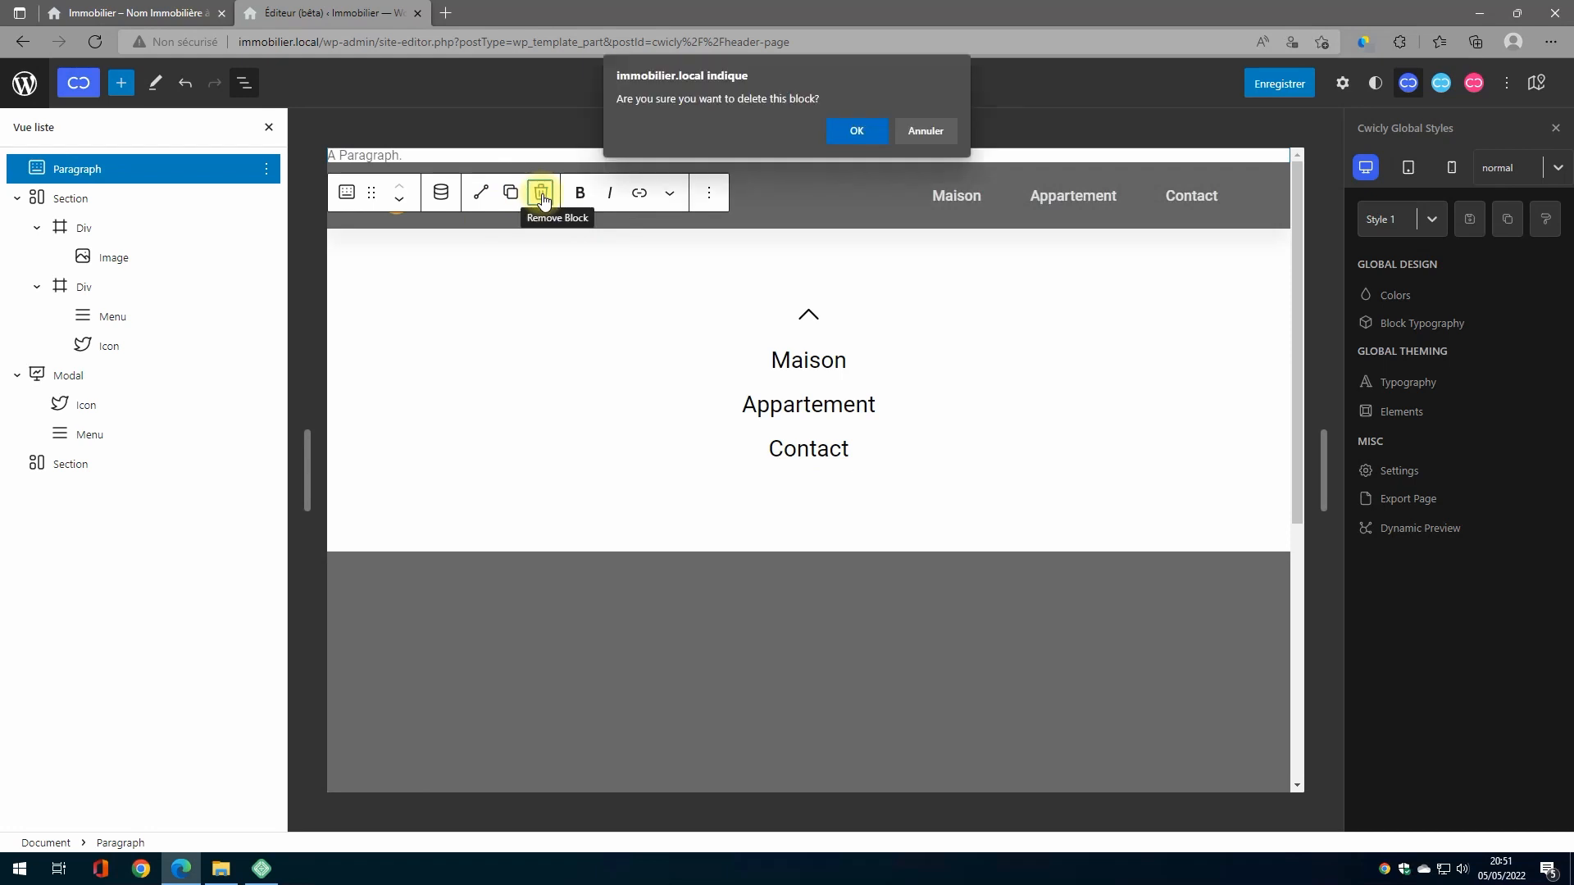
pyautogui.click(853, 133)
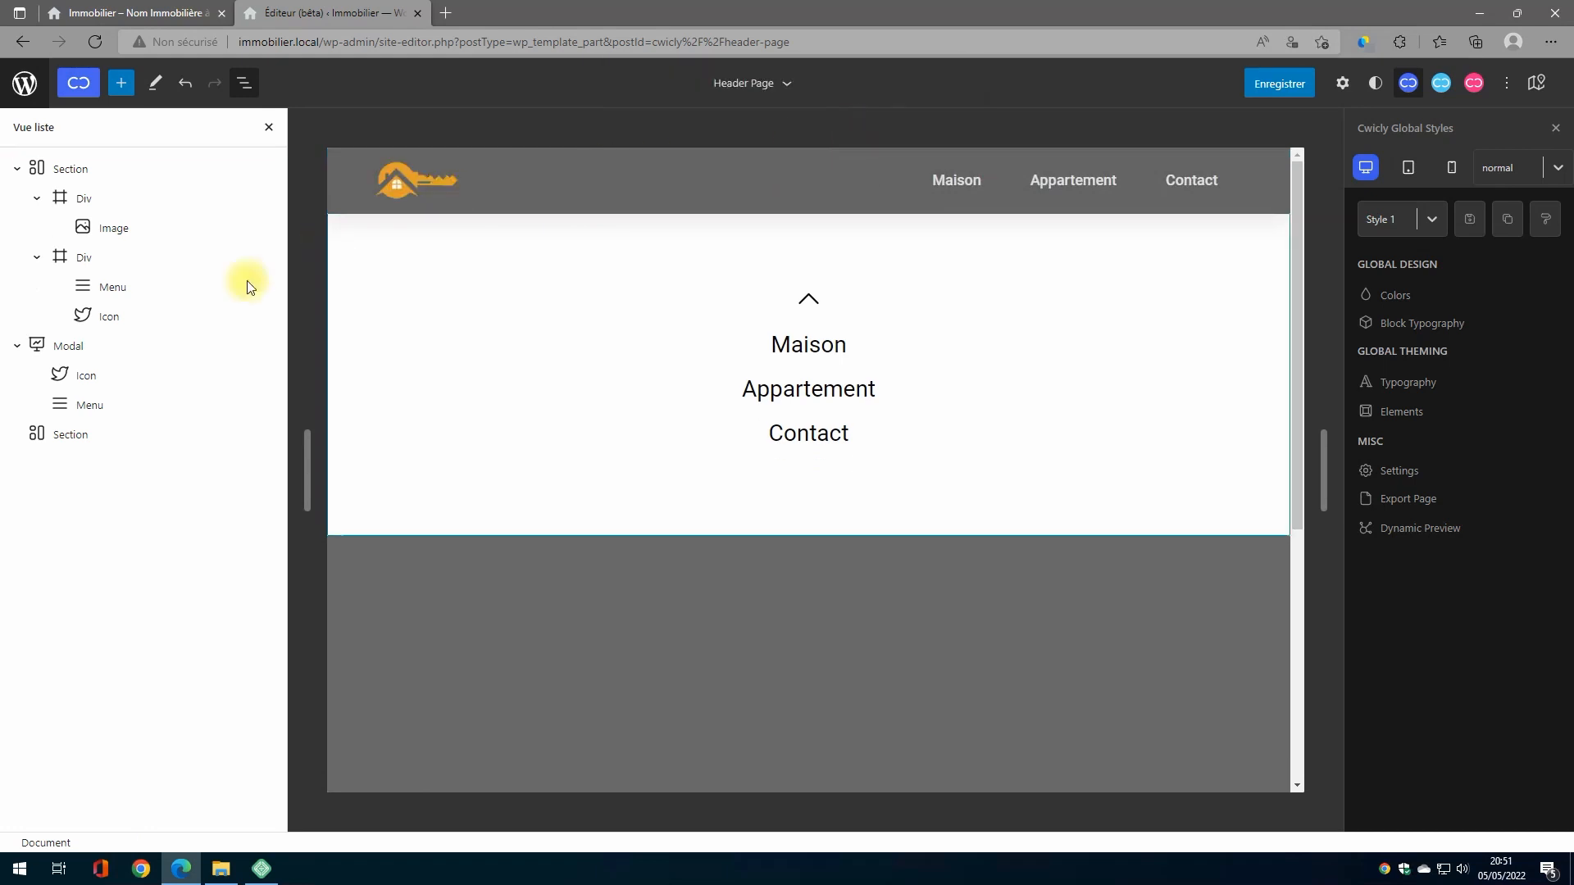
pyautogui.click(72, 436)
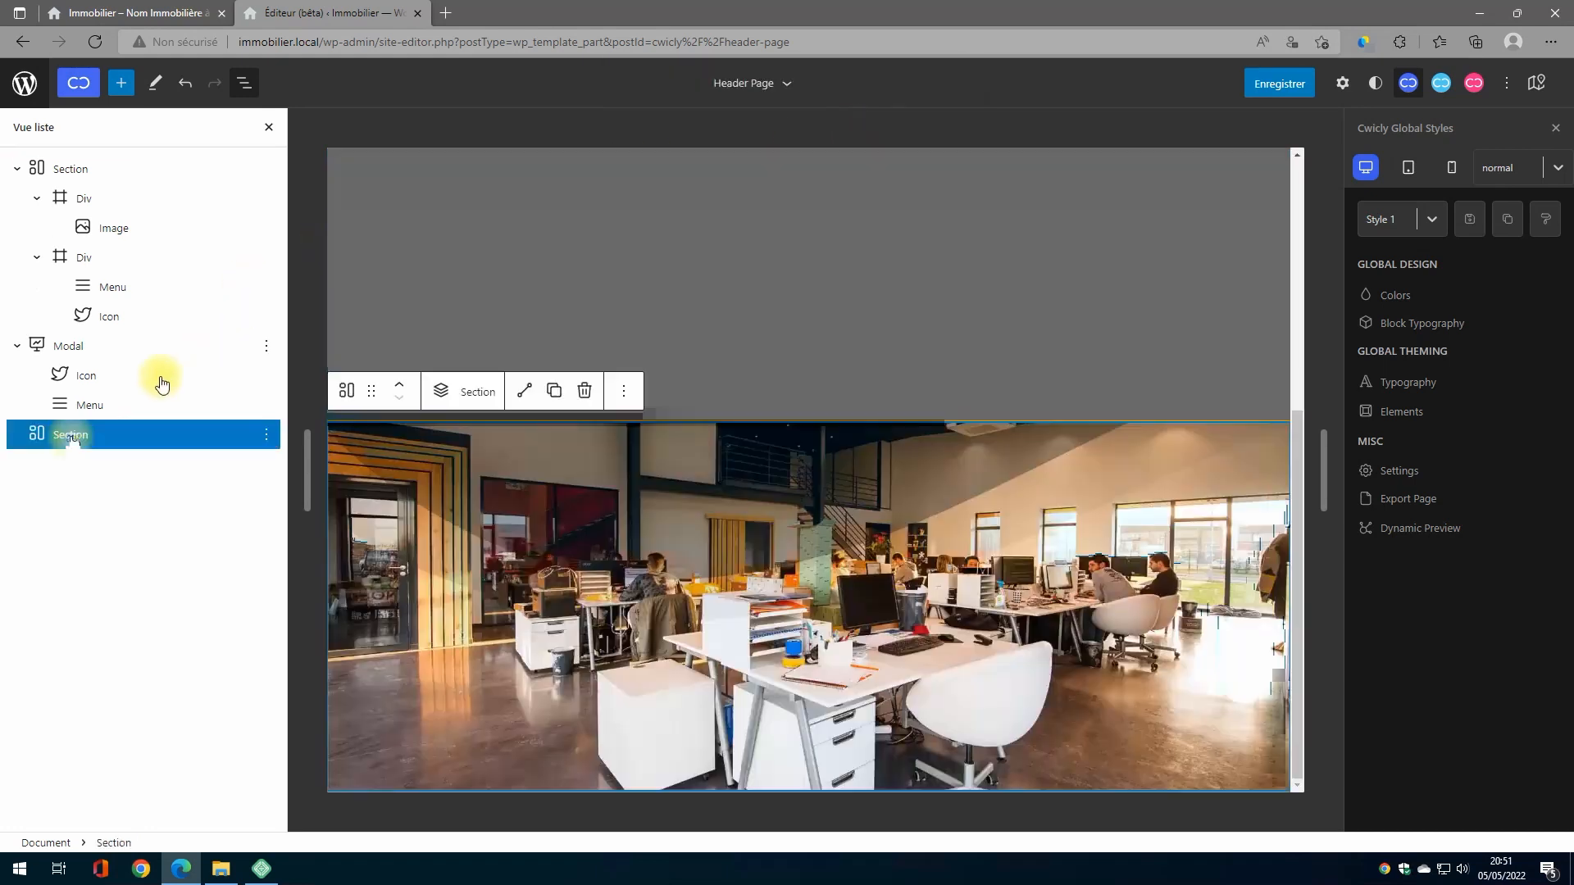
pyautogui.click(585, 392)
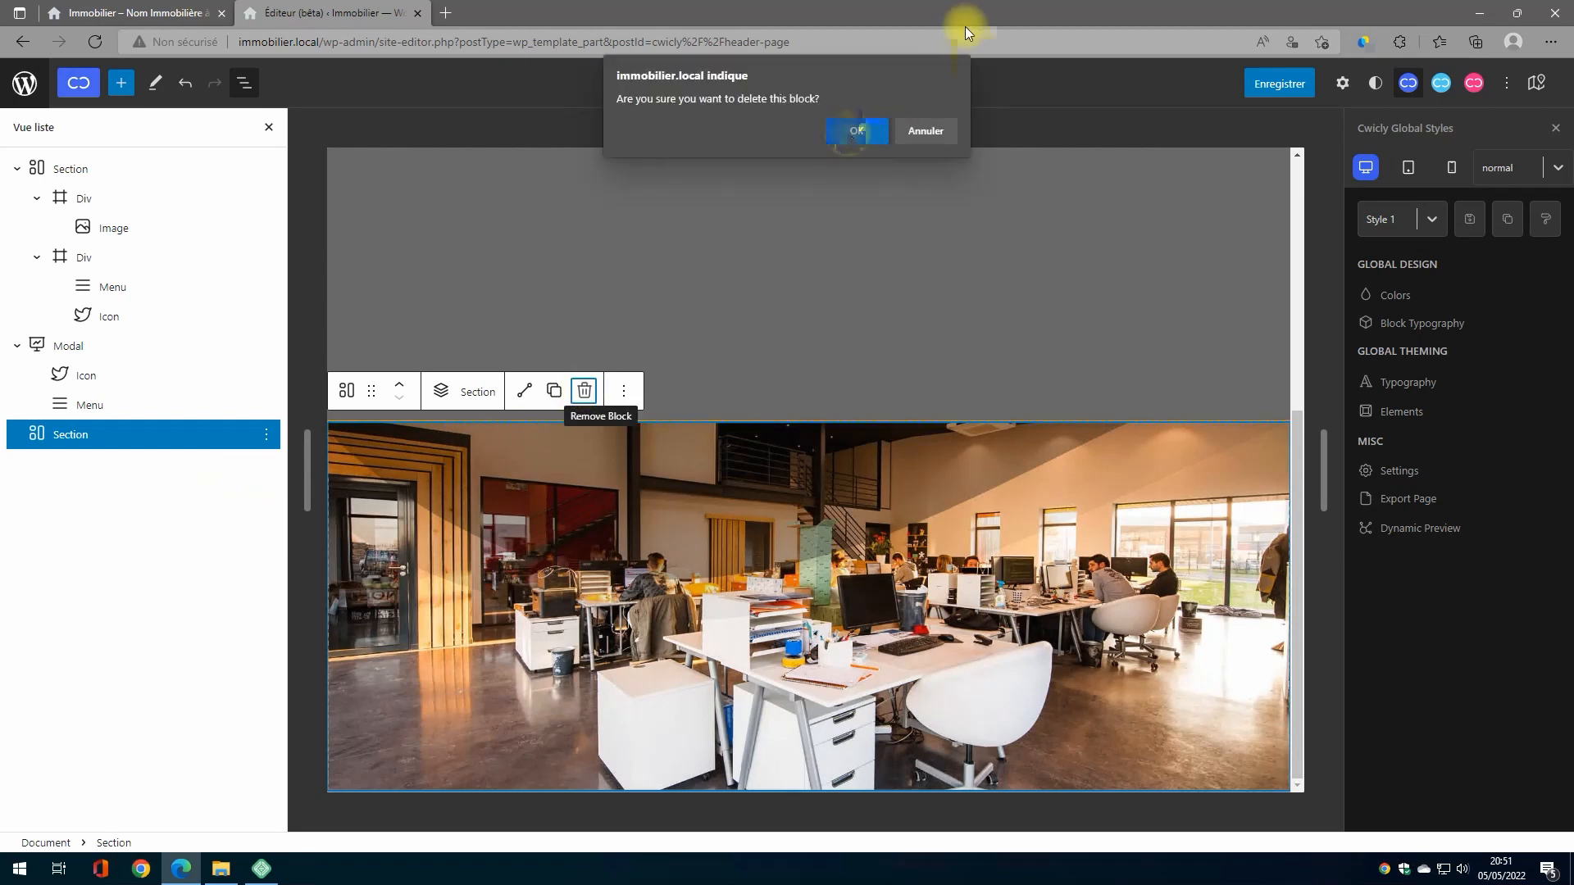
pyautogui.click(856, 132)
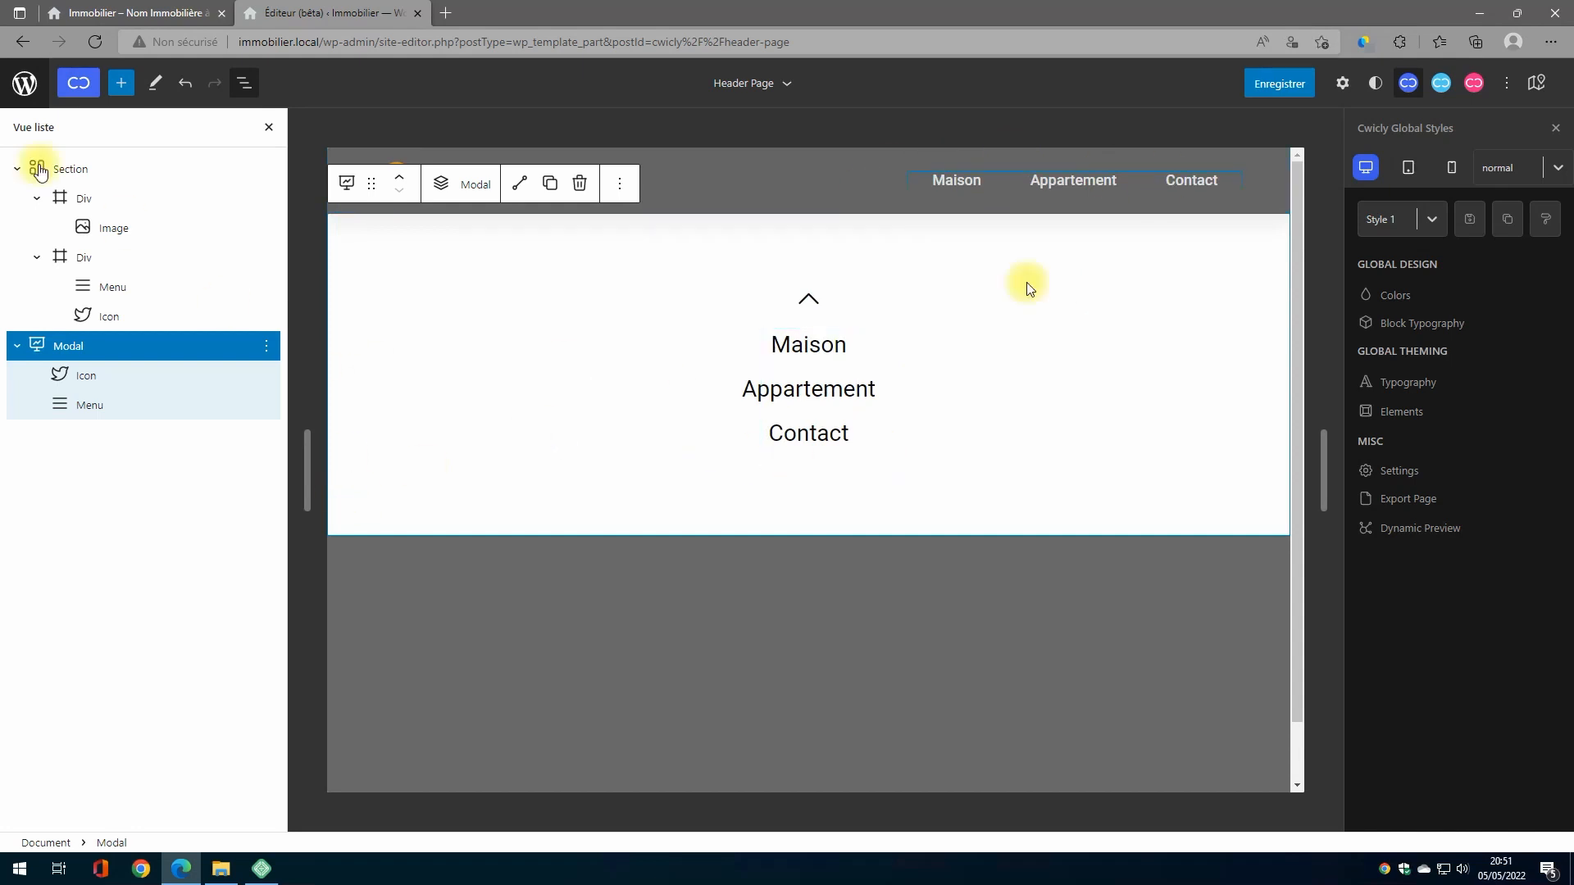
# Save the Header Page template part and select its header Section
pyautogui.click(1280, 86)
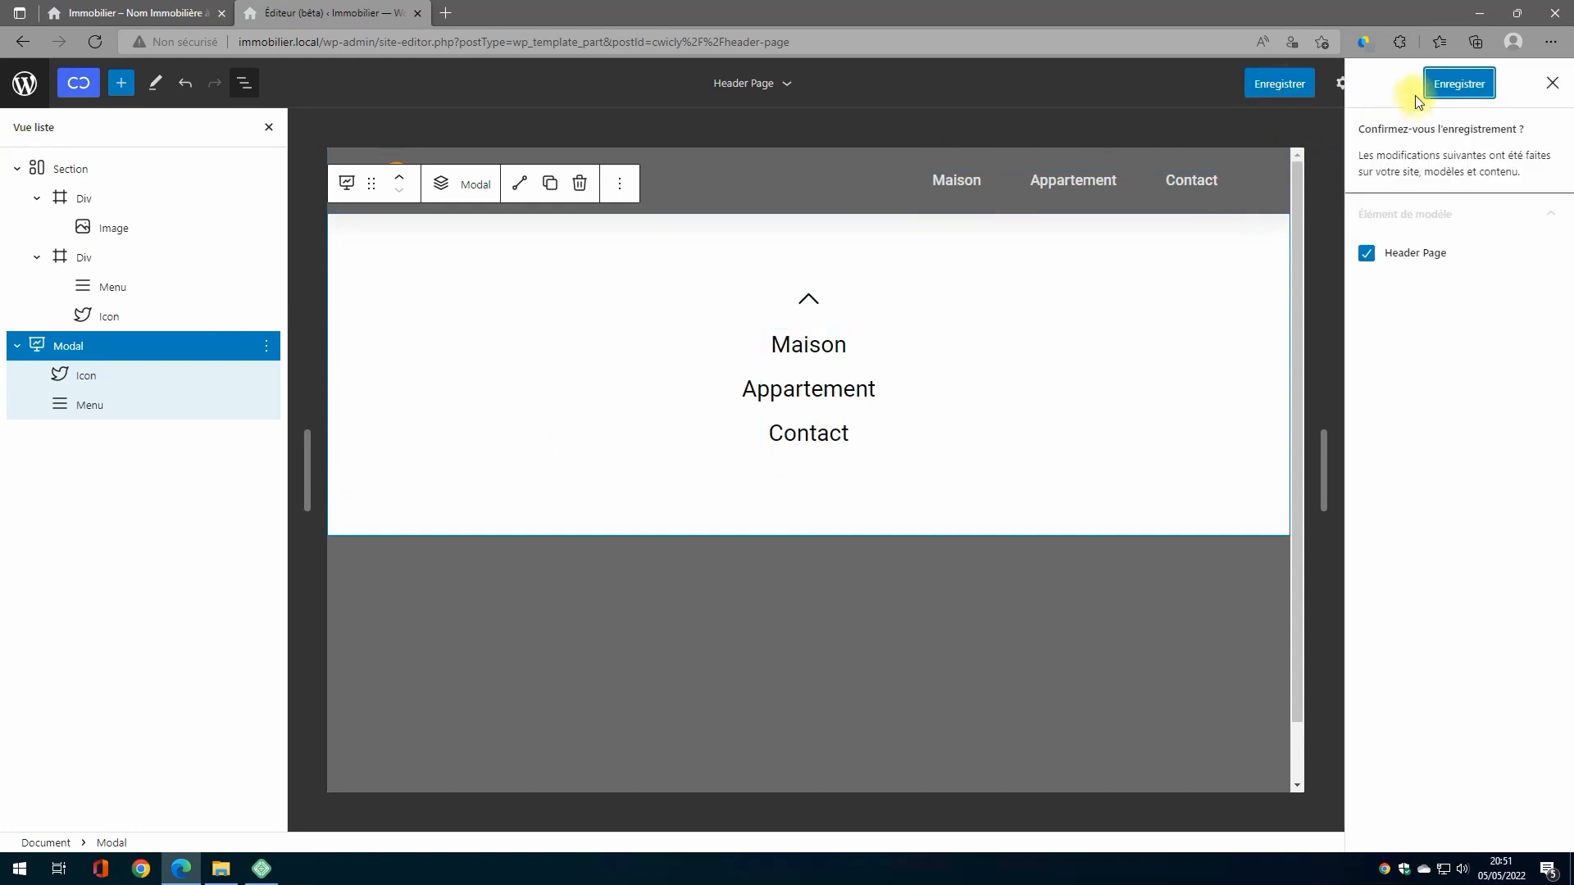
pyautogui.click(1456, 80)
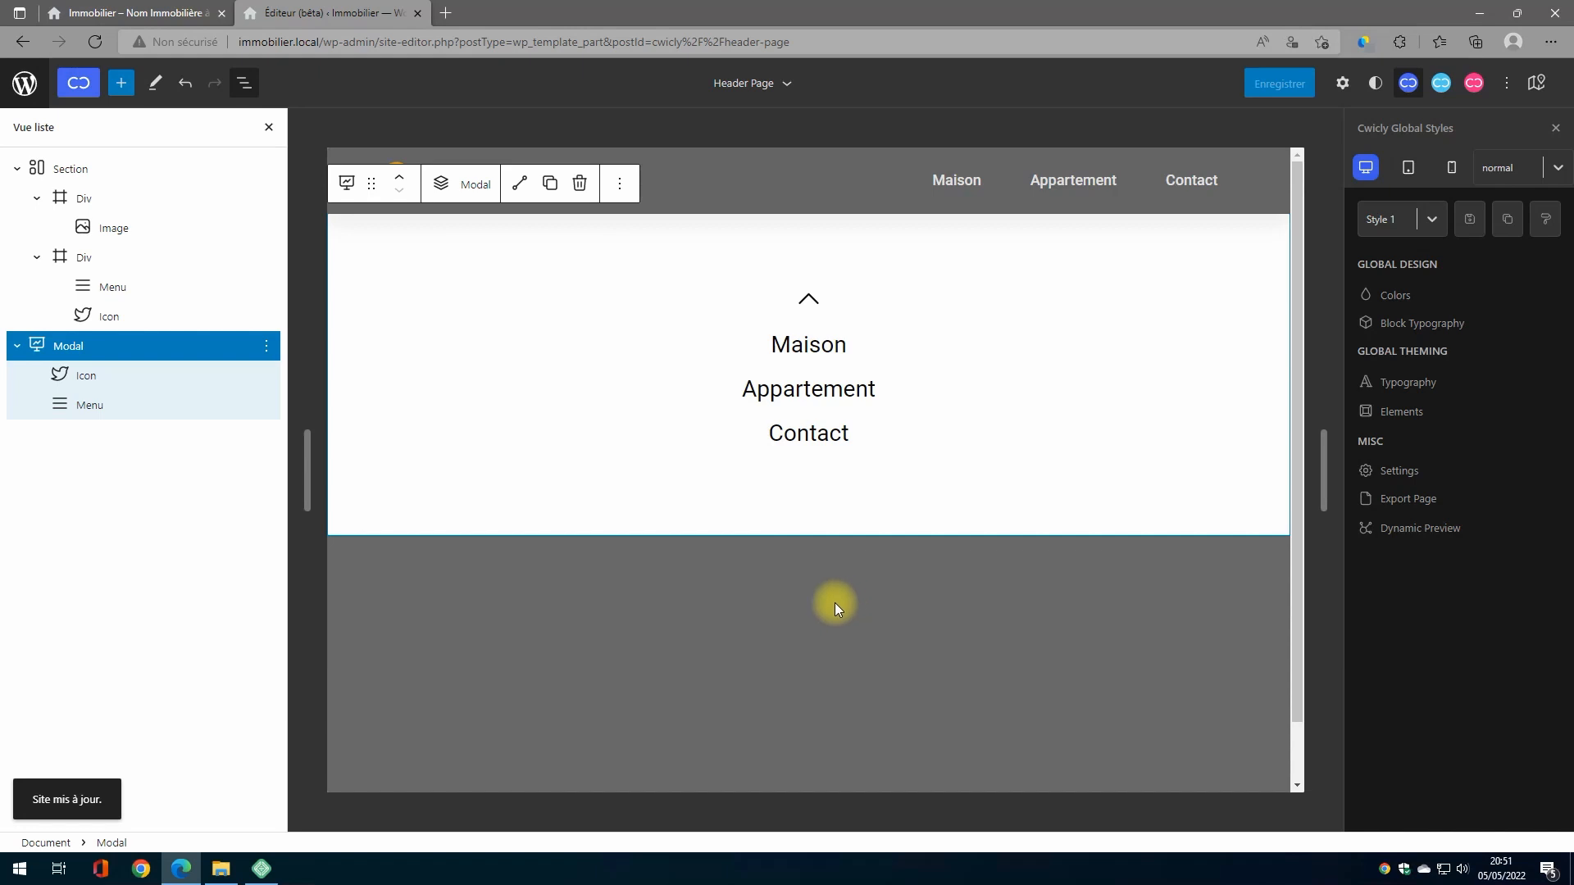
pyautogui.scroll(-1, 835, 603)
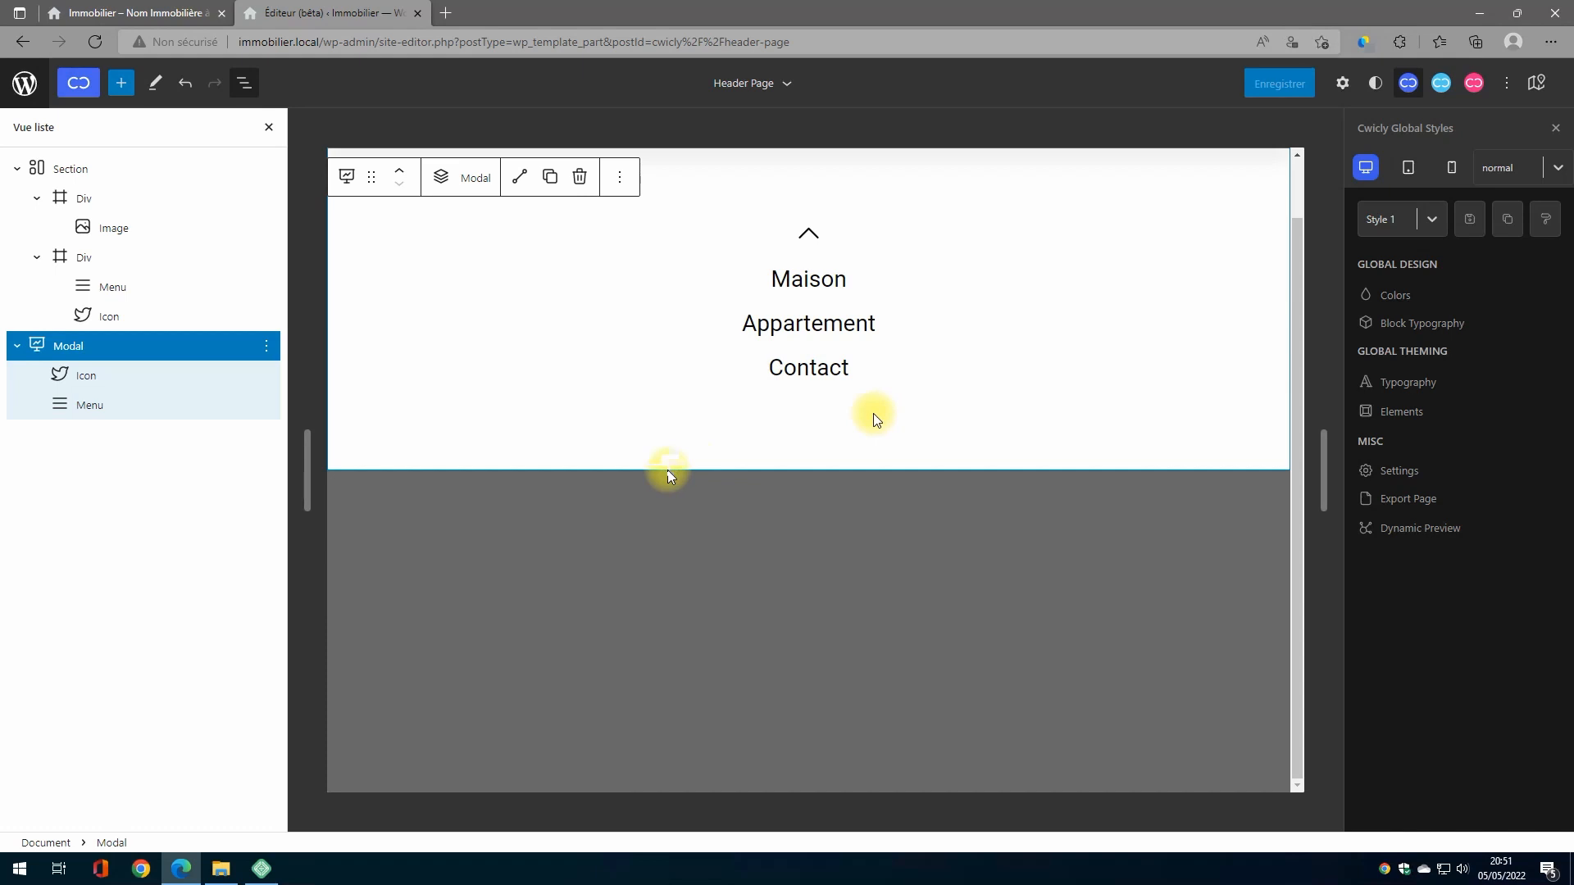
pyautogui.click(59, 172)
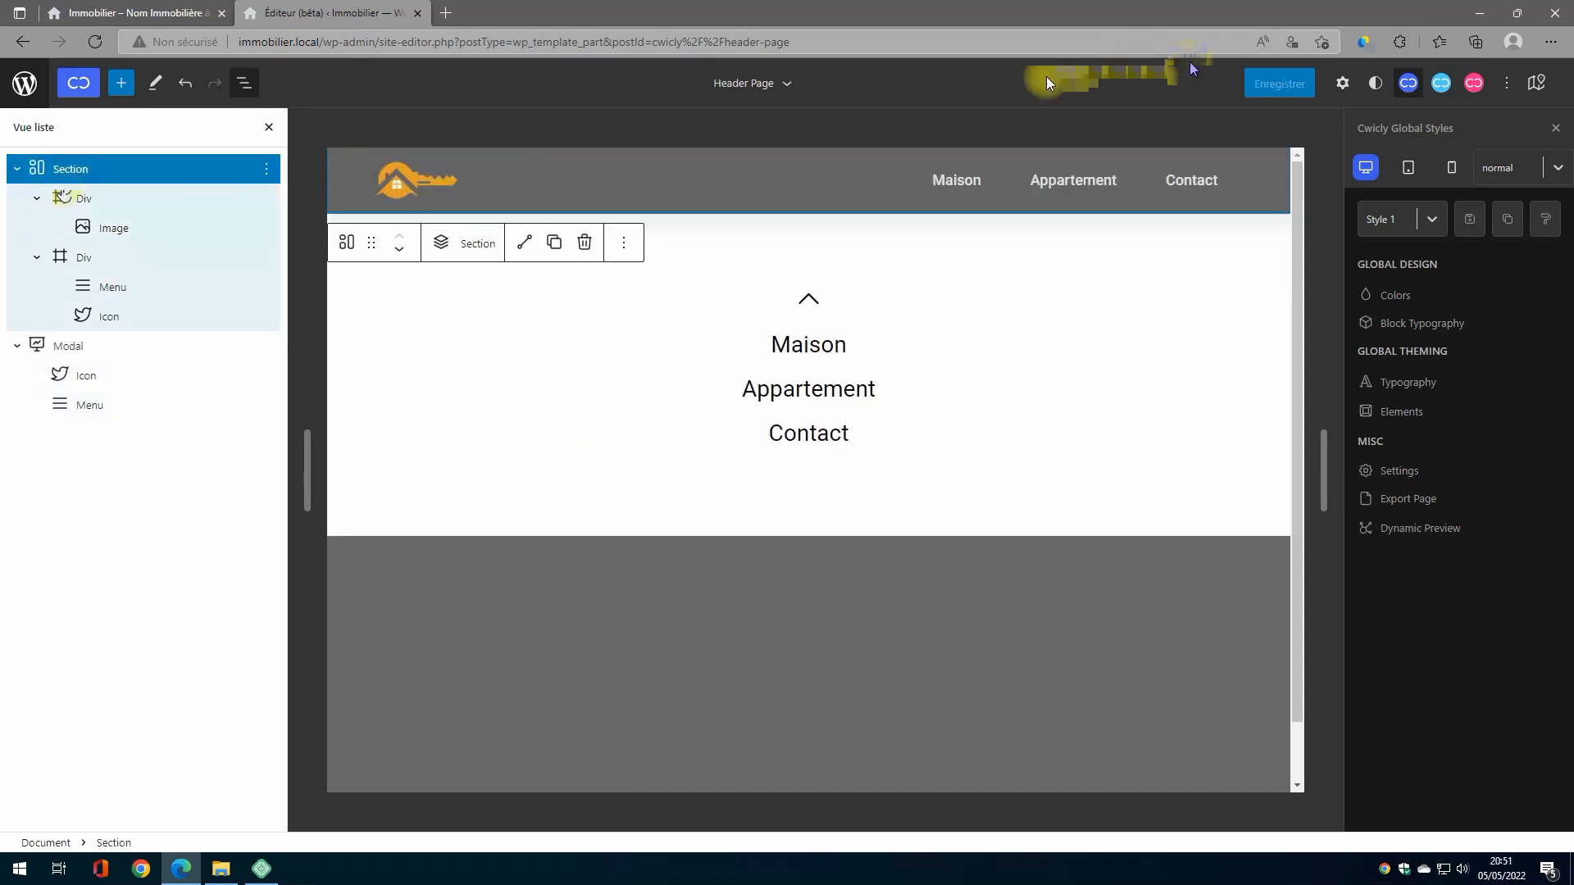
# Leave the Header Page editor, check the Modèles list, and open the Éléments de modèles list
pyautogui.click(25, 82)
pyautogui.click(77, 271)
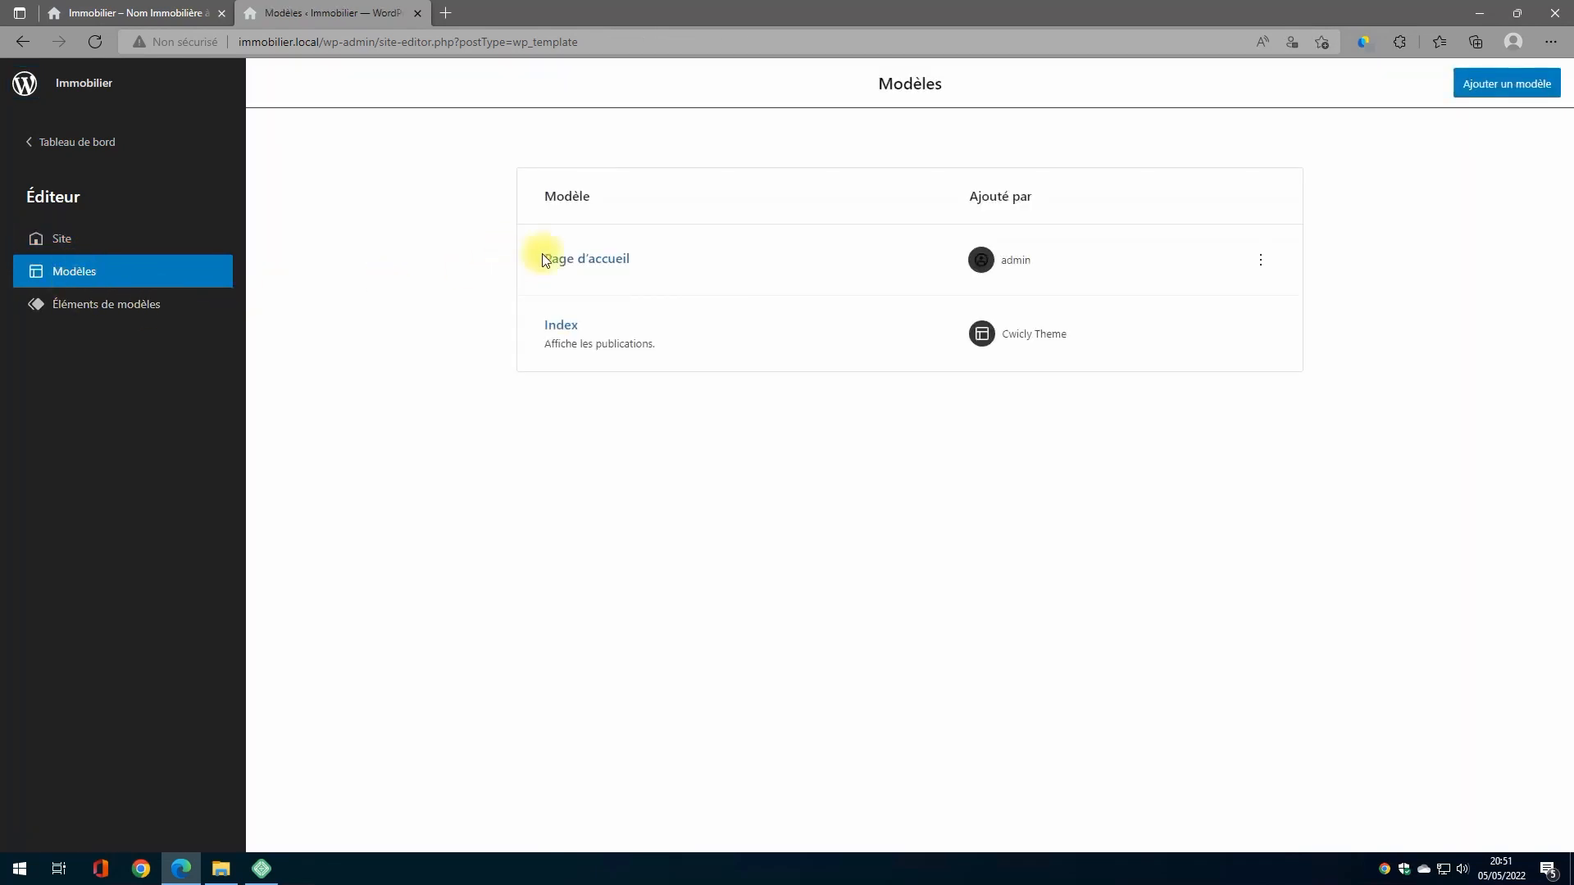
pyautogui.click(77, 309)
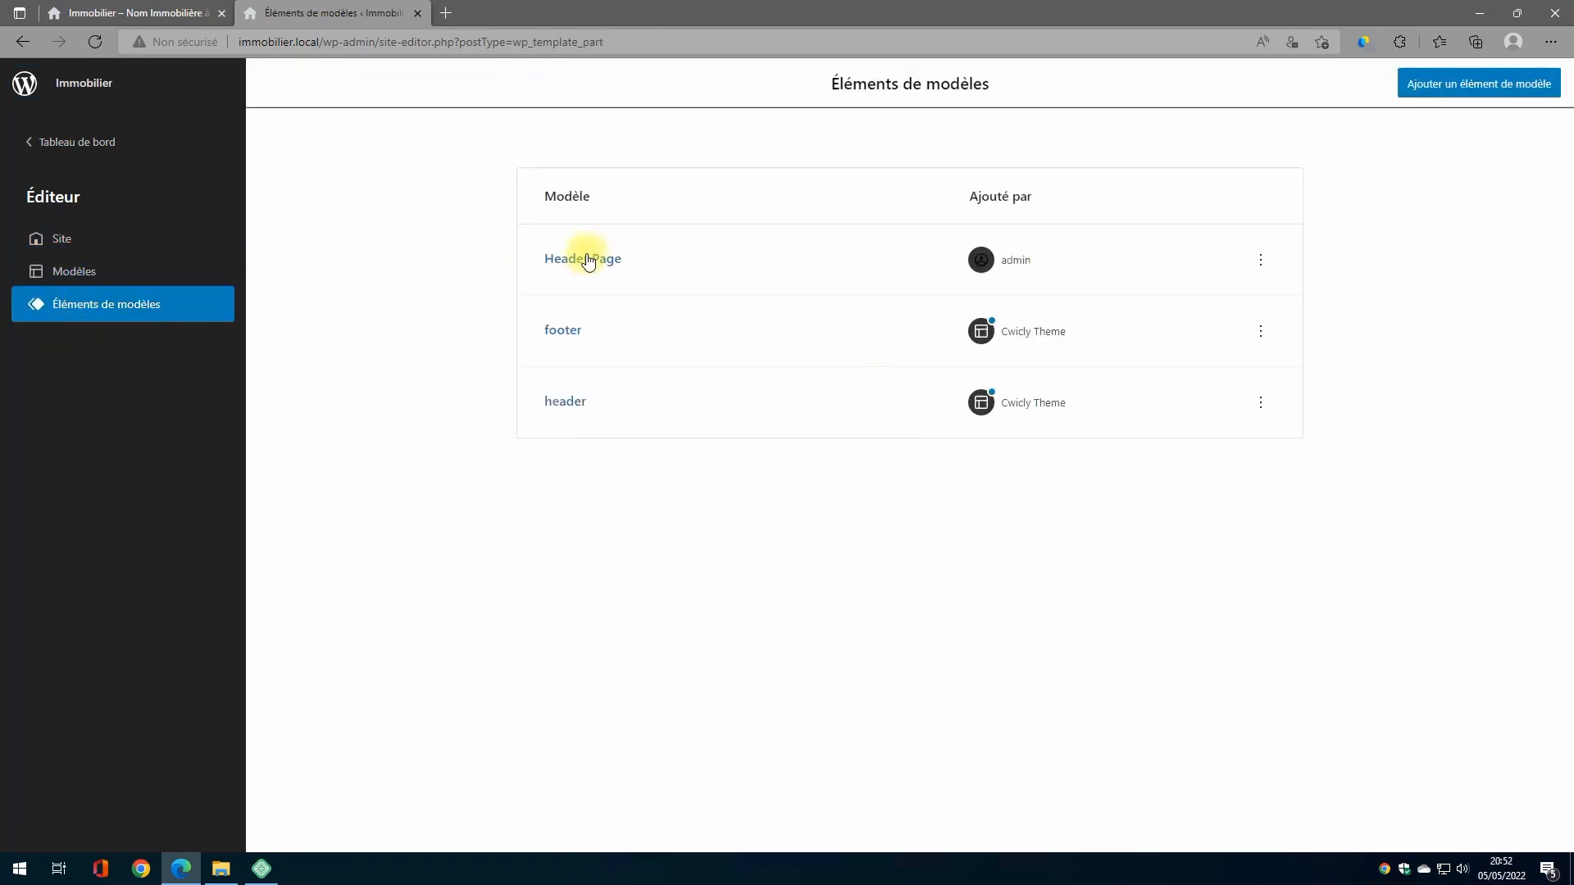